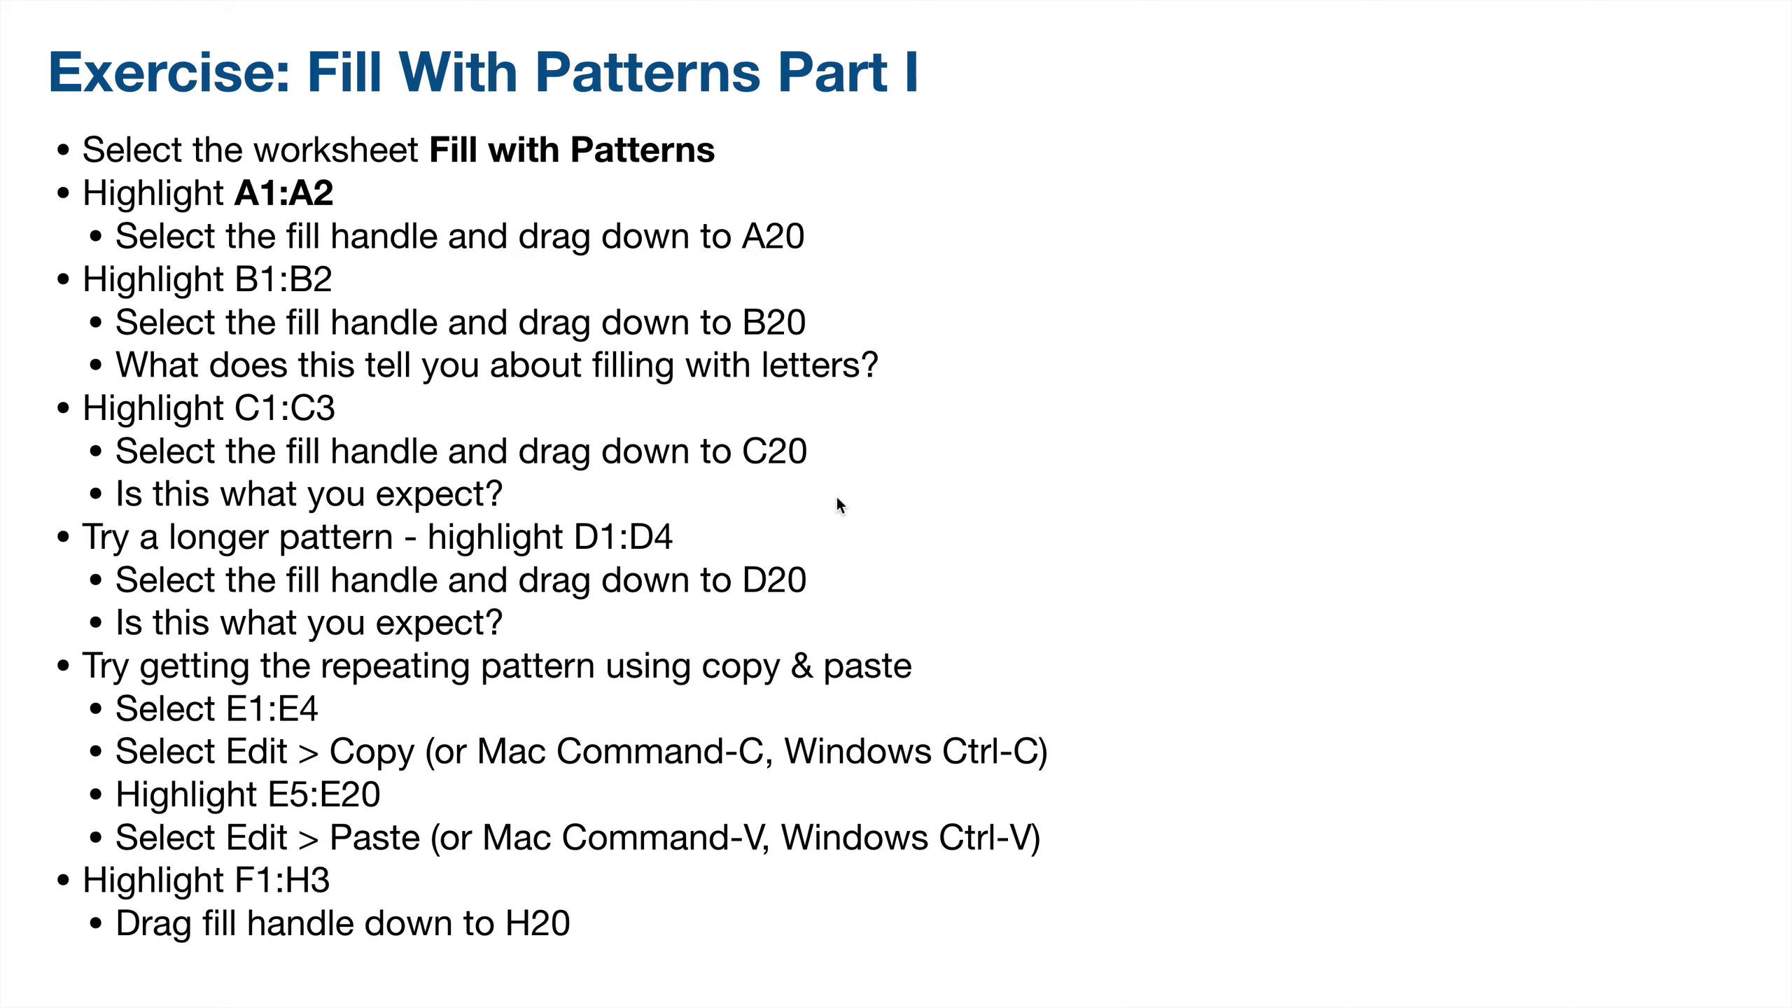
Step: Switch from Keynote to the ExcelDay02-worksheet-Fall19 CLASS VERSION workbook in Excel
key("super+Tab")
key("Tab")
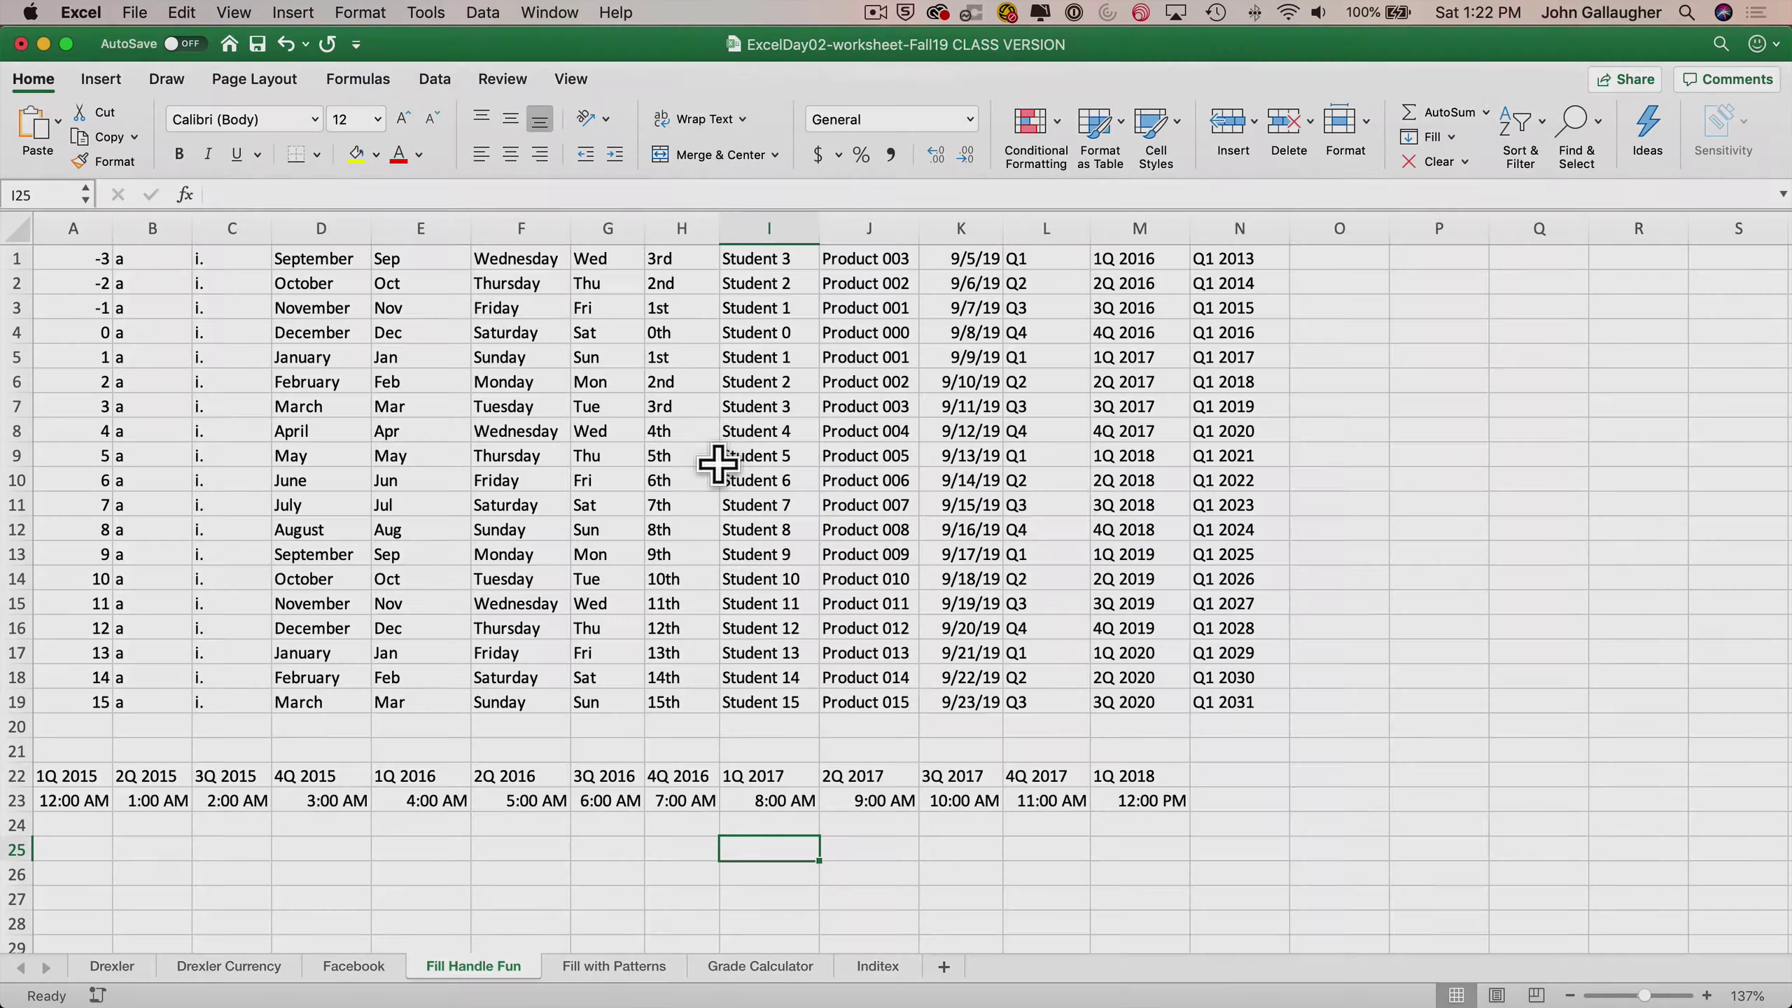
Step: Open the Fill with Patterns sheet and select the starting values 1 and 2 in A1:A2
left_click(596, 968)
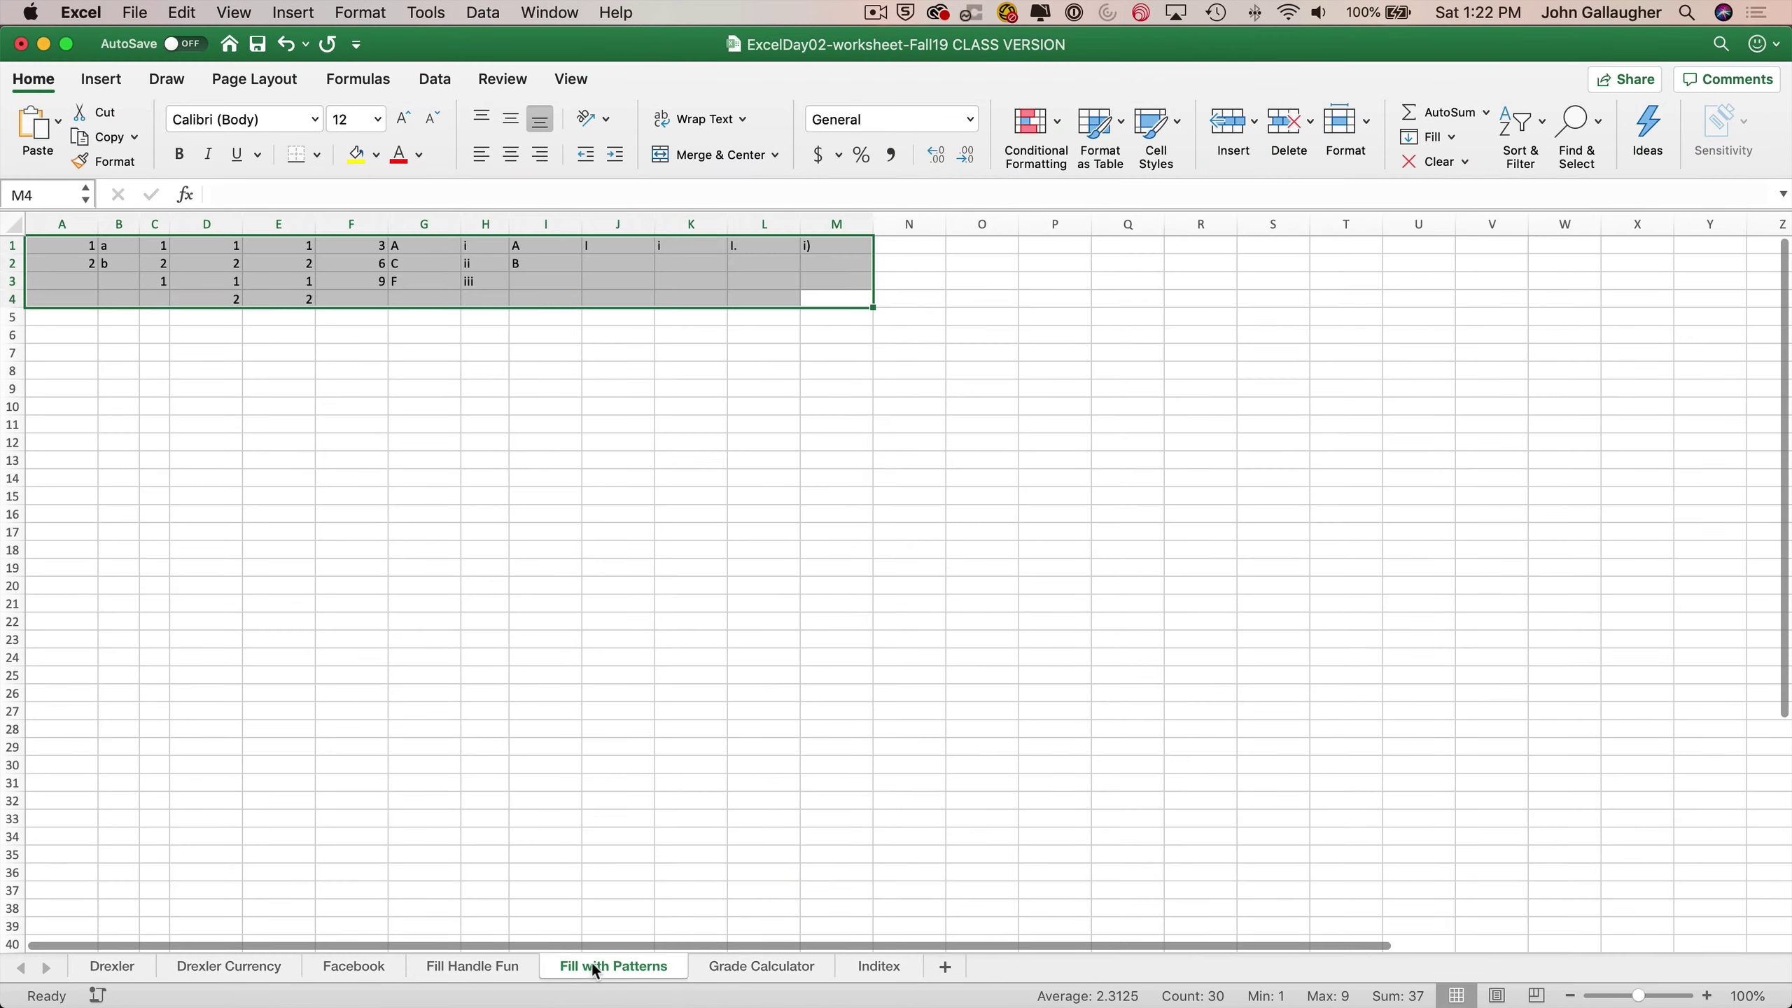
left_click(541, 565)
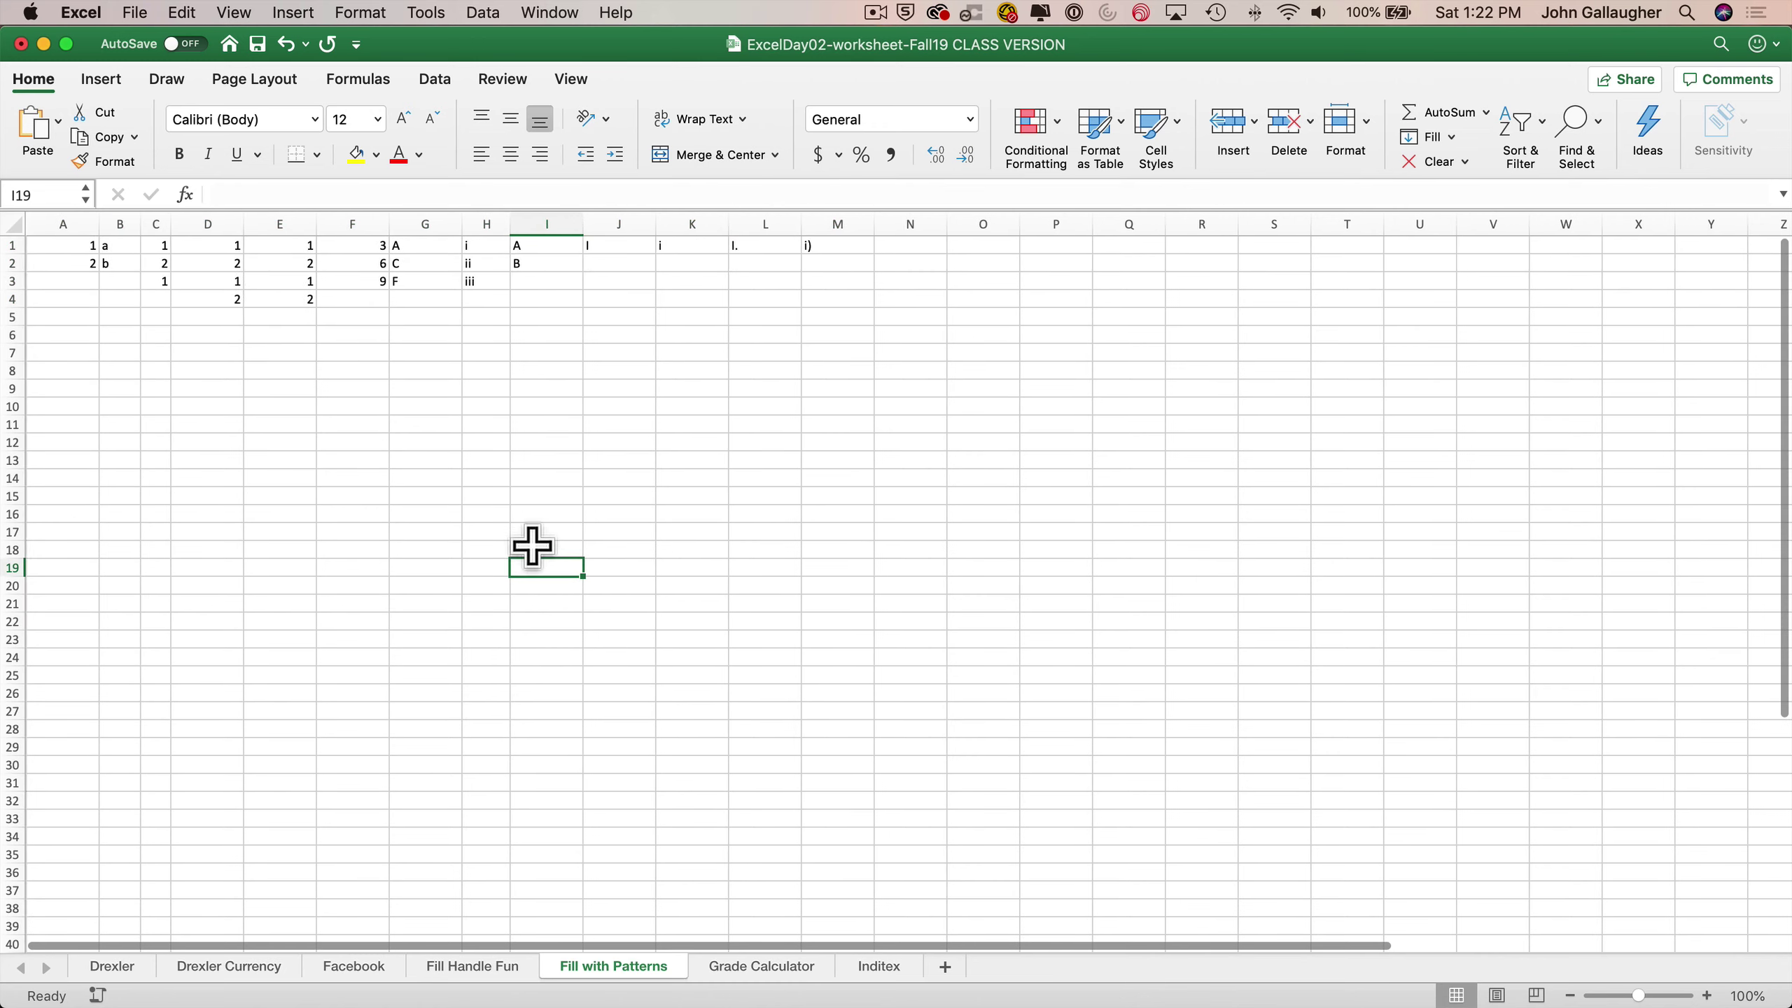
scroll(424, 406, "up", 5)
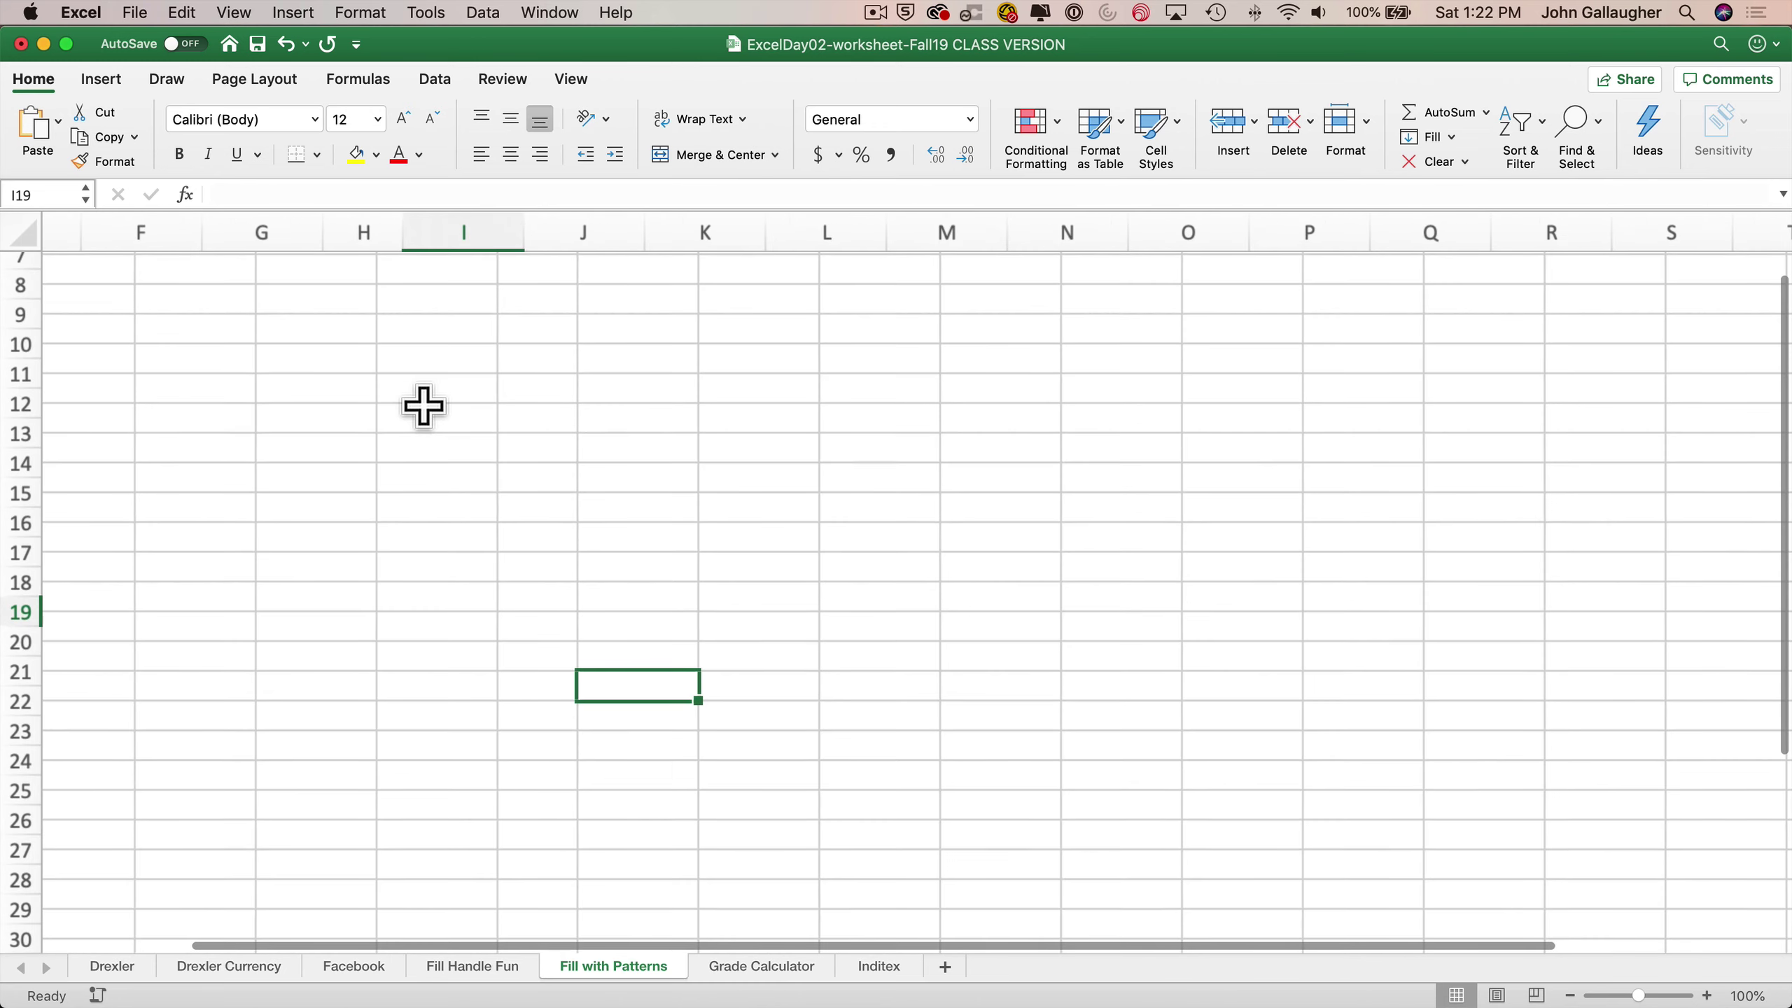
scroll(423, 406, "up", 5)
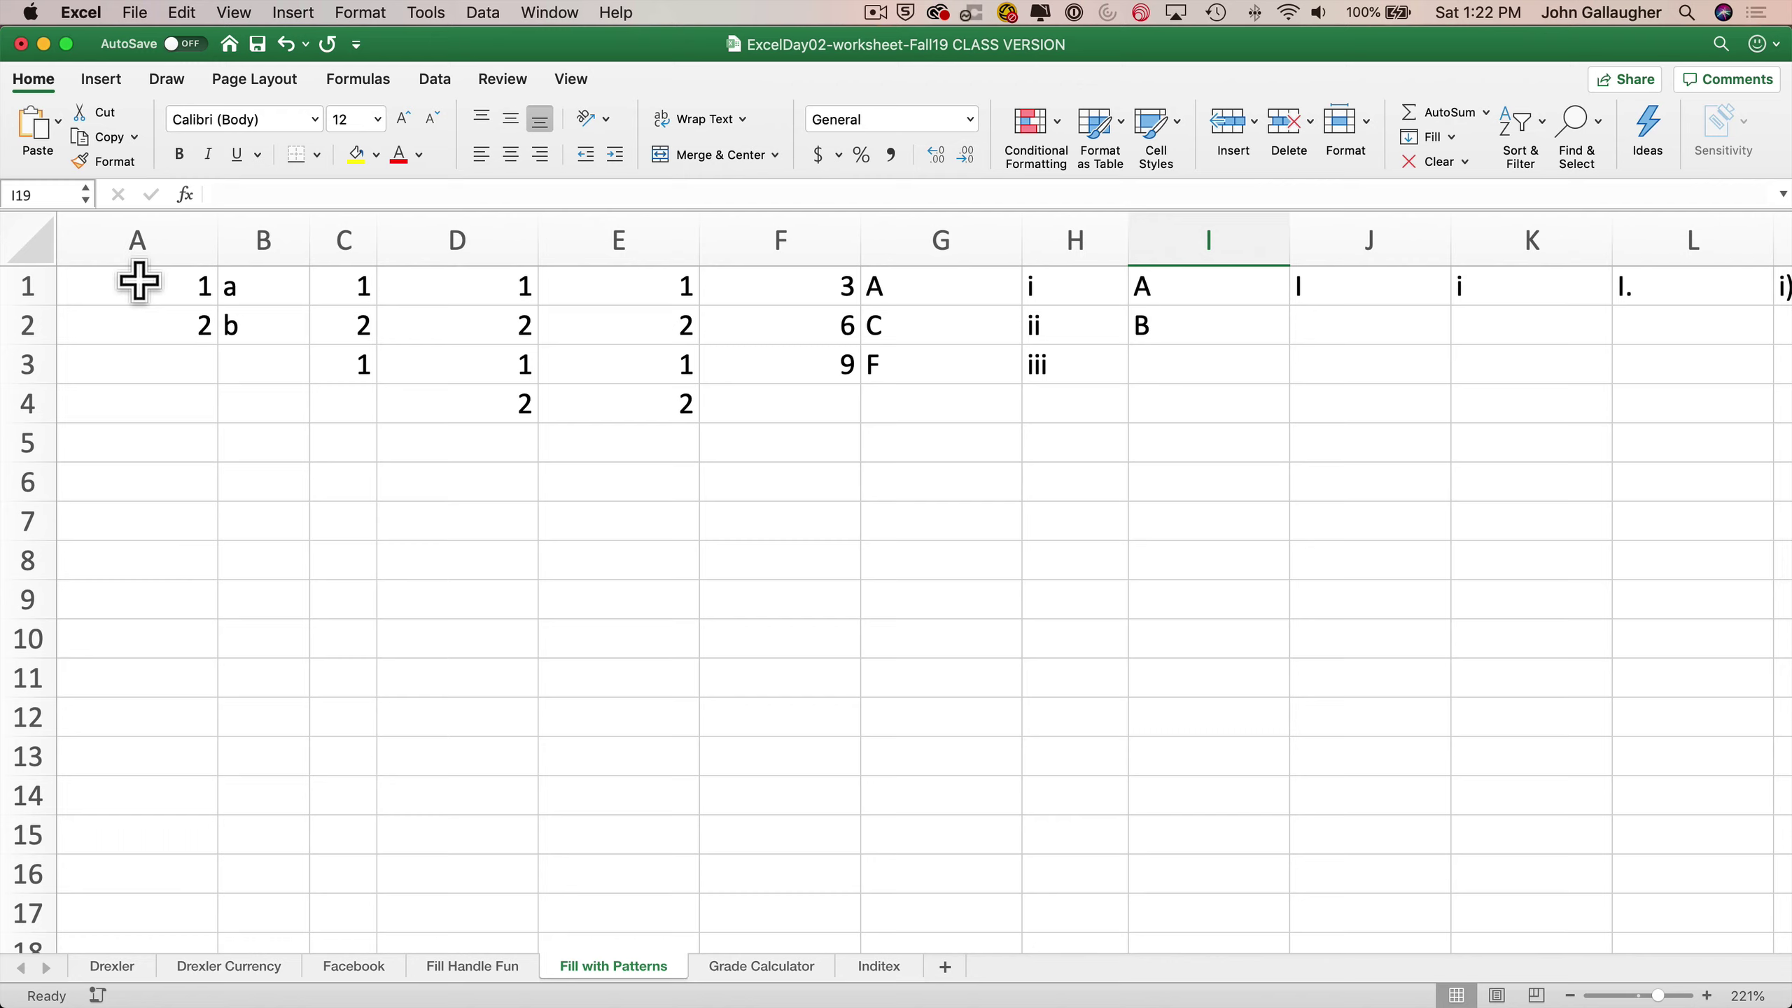
left_click_drag(139, 281, 134, 319)
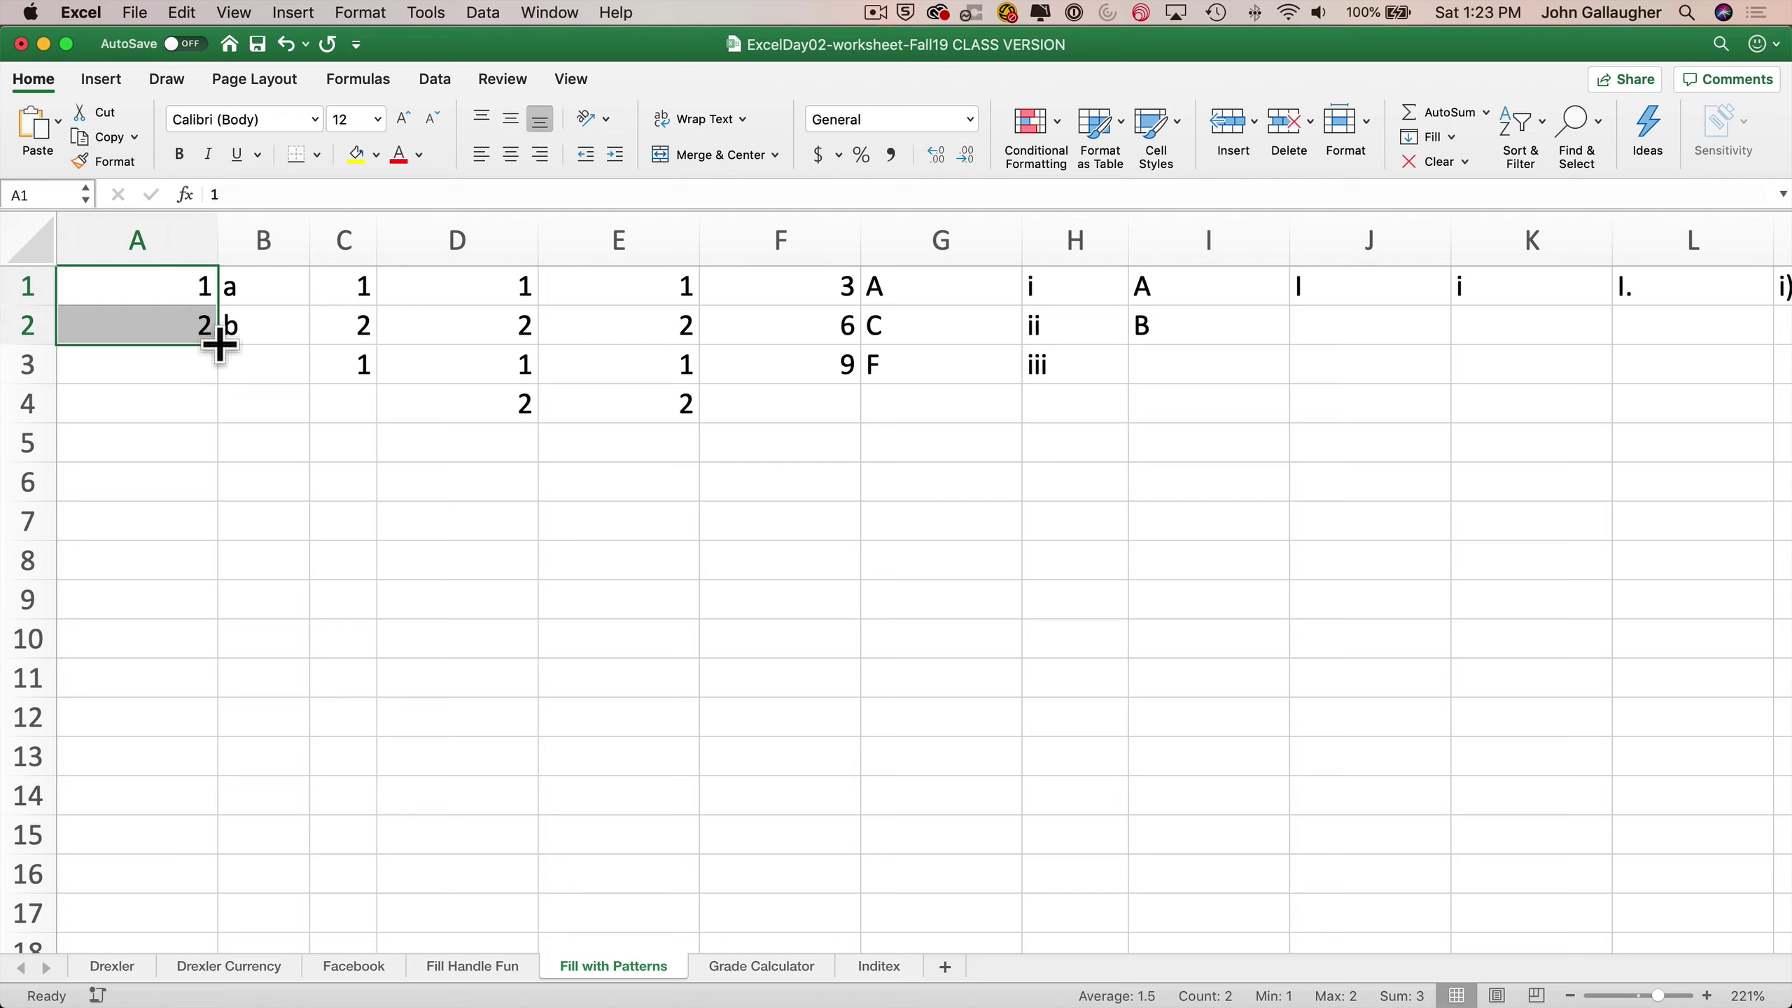
Step: Fill A1:A20 with the 1, 2 series and B1:B20 with the repeating a, b pattern
left_click_drag(219, 345, 187, 873)
scroll(180, 761, "up", 3)
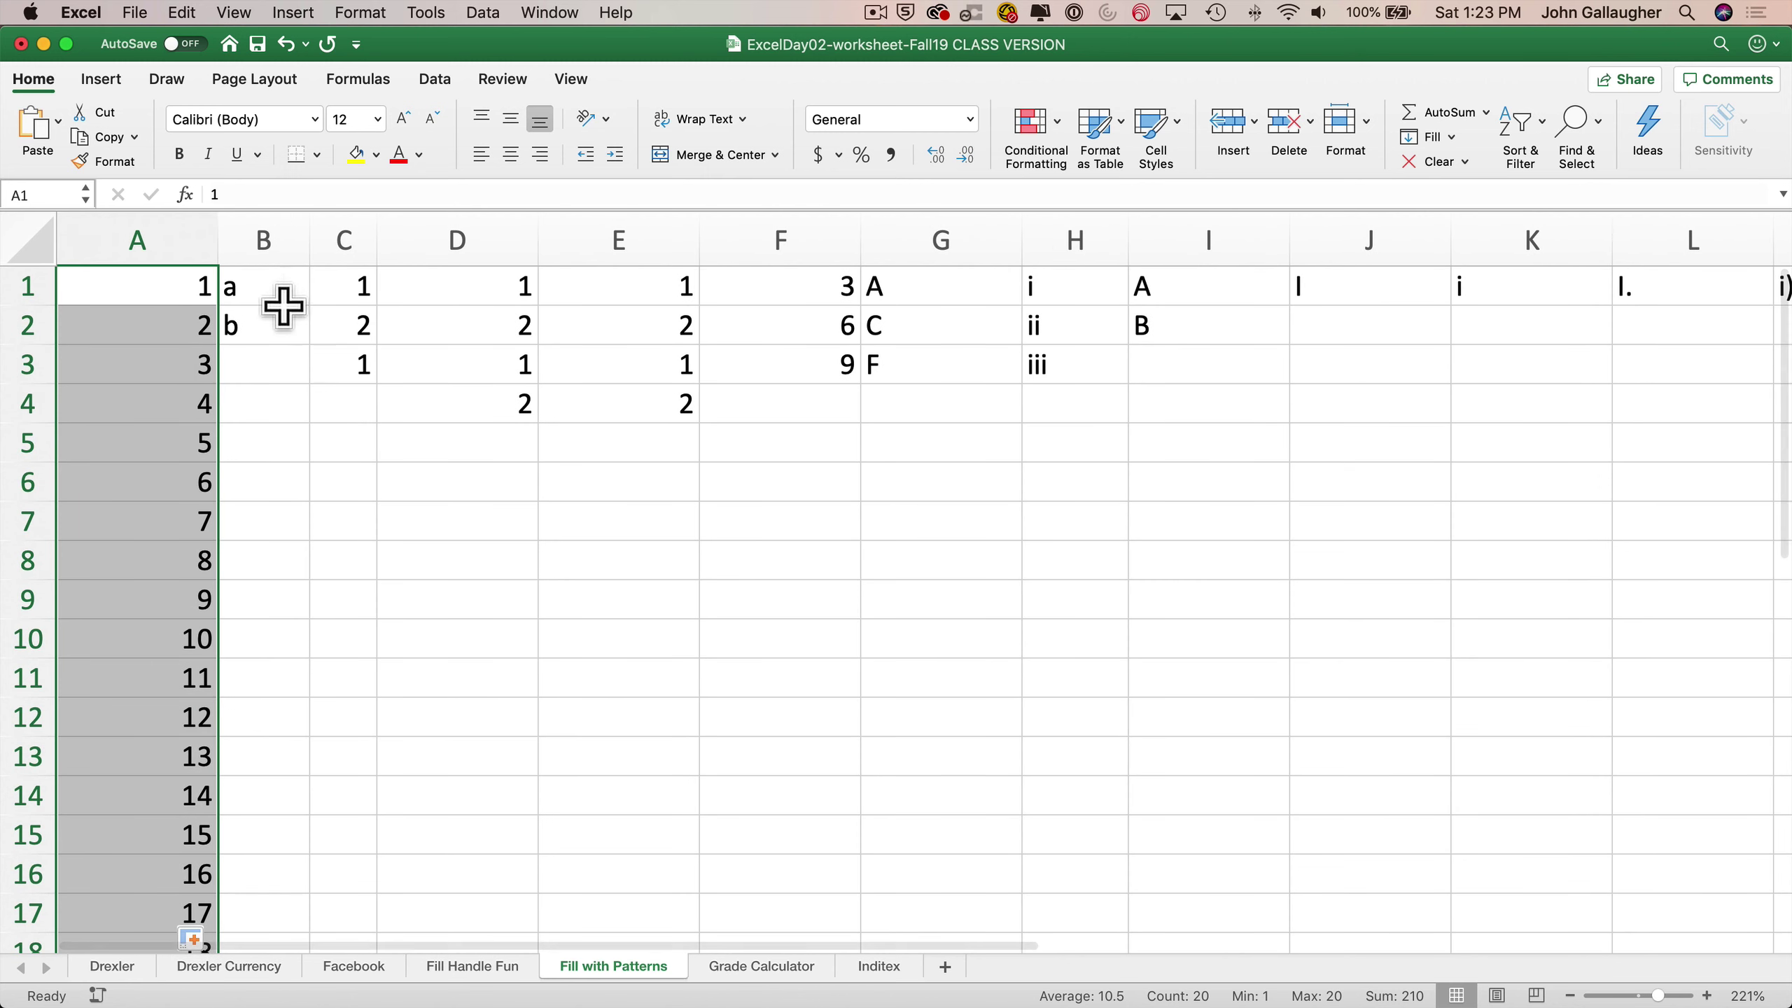
left_click_drag(264, 284, 261, 314)
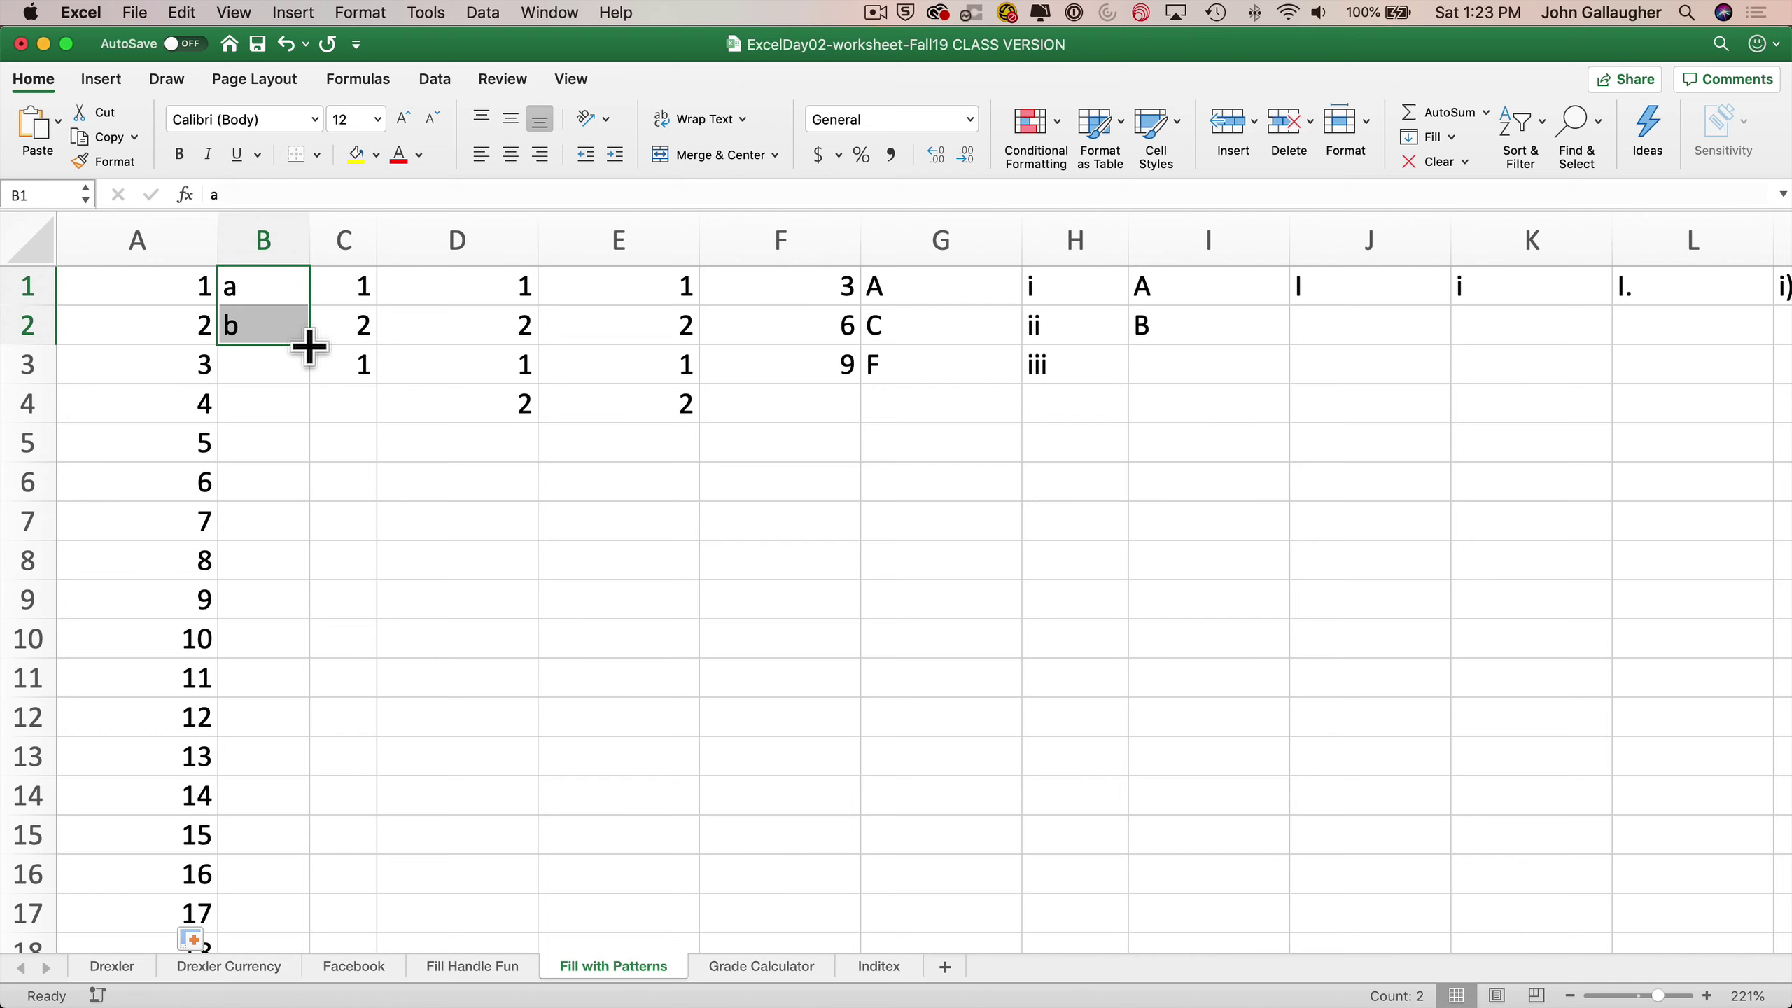
left_click_drag(309, 346, 295, 883)
scroll(284, 826, "up", 3)
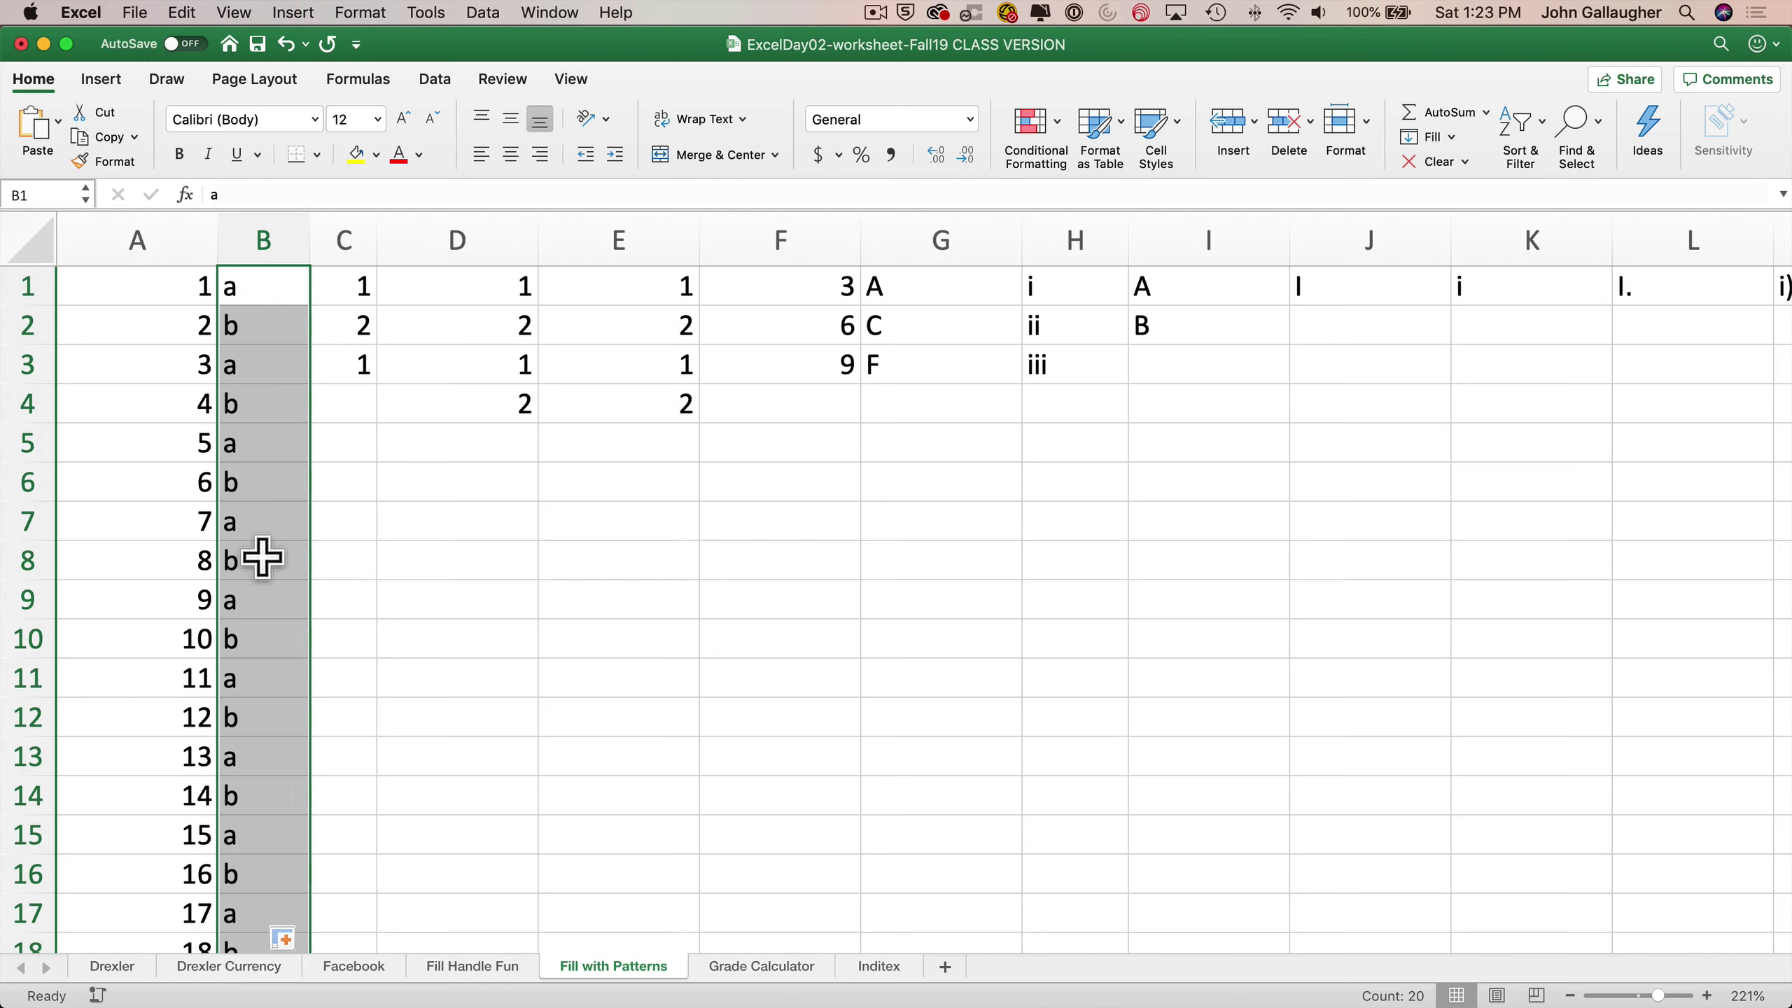
left_click_drag(351, 289, 346, 371)
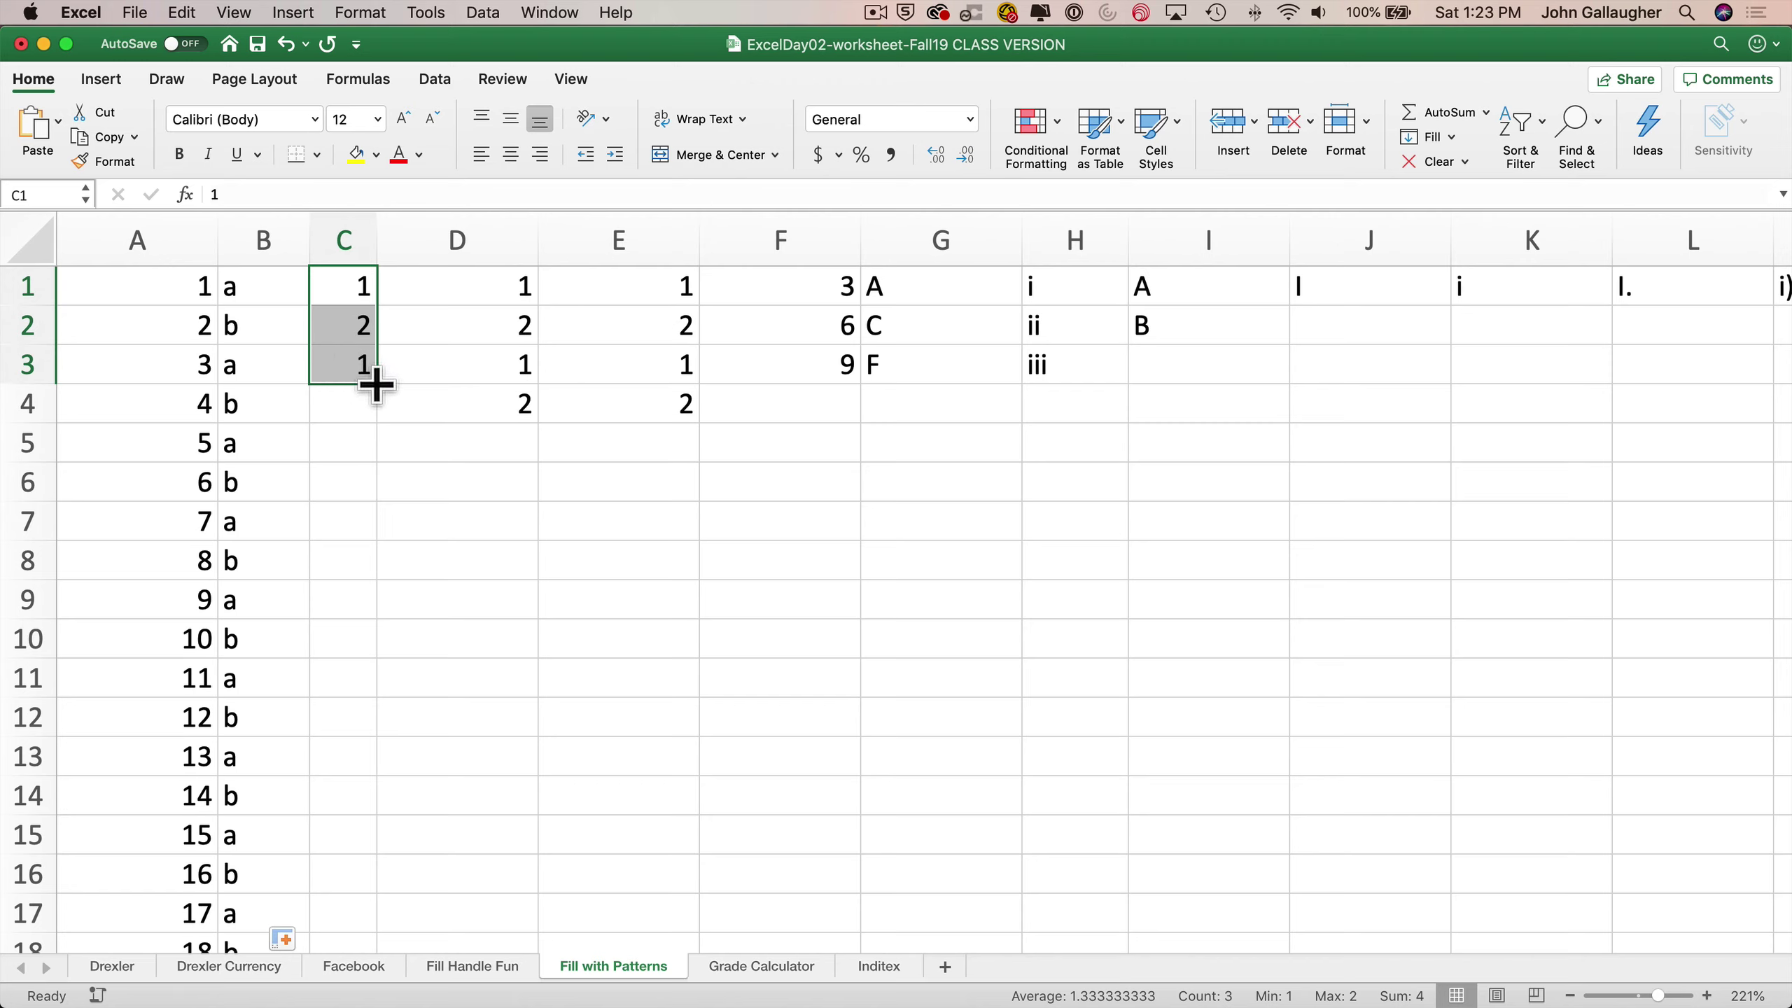
Step: Drag column C's starting values down to row 20, giving repeated 1.3
left_click_drag(376, 385, 360, 877)
scroll(388, 716, "up", 2)
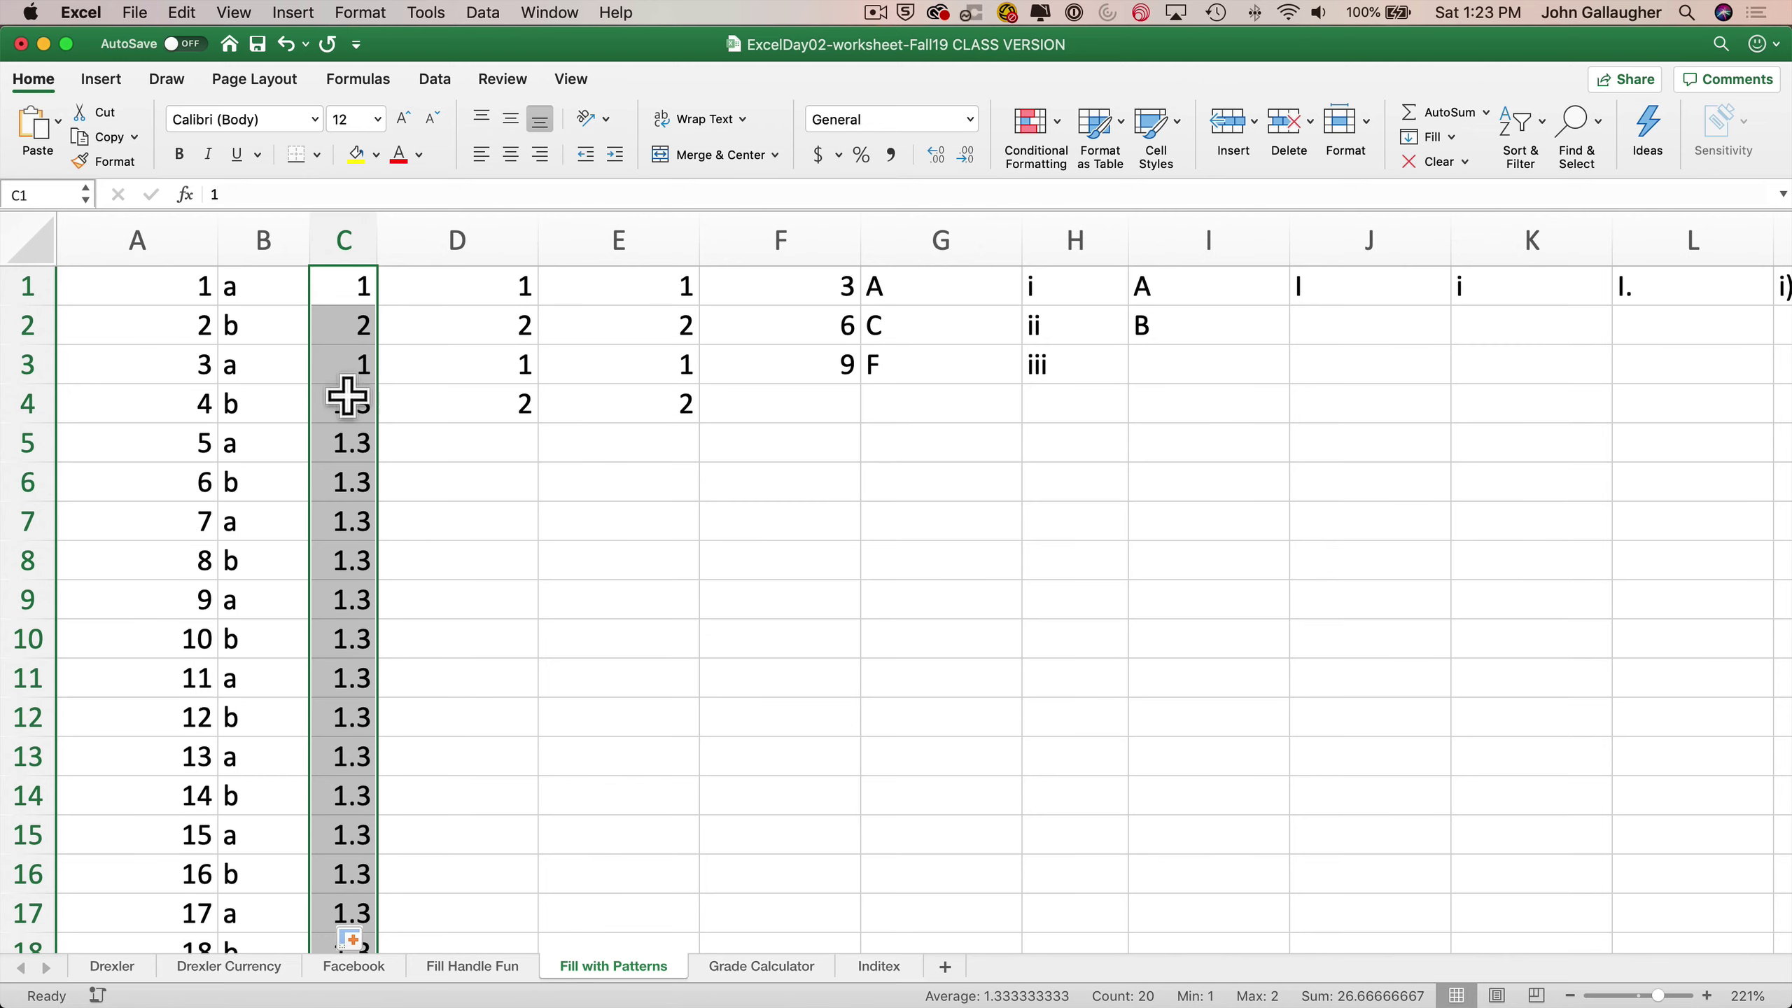
scroll(308, 724, "down", 5)
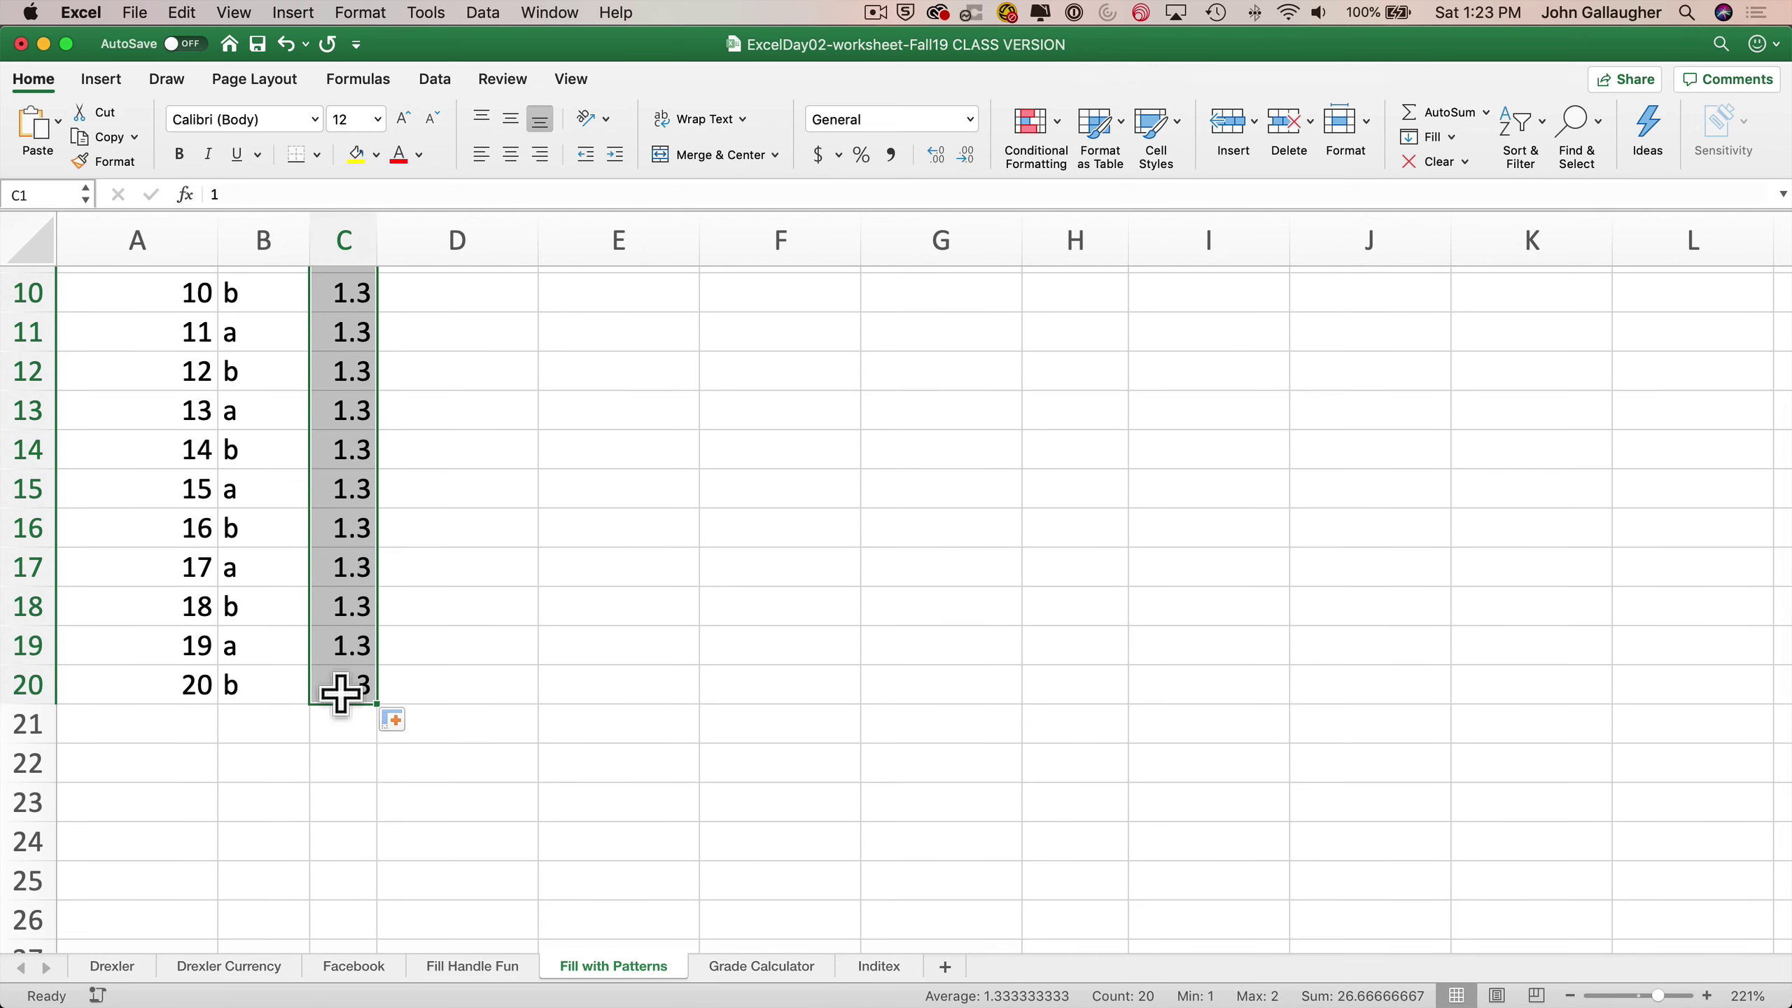
scroll(342, 690, "up", 3)
scroll(340, 693, "up", 2)
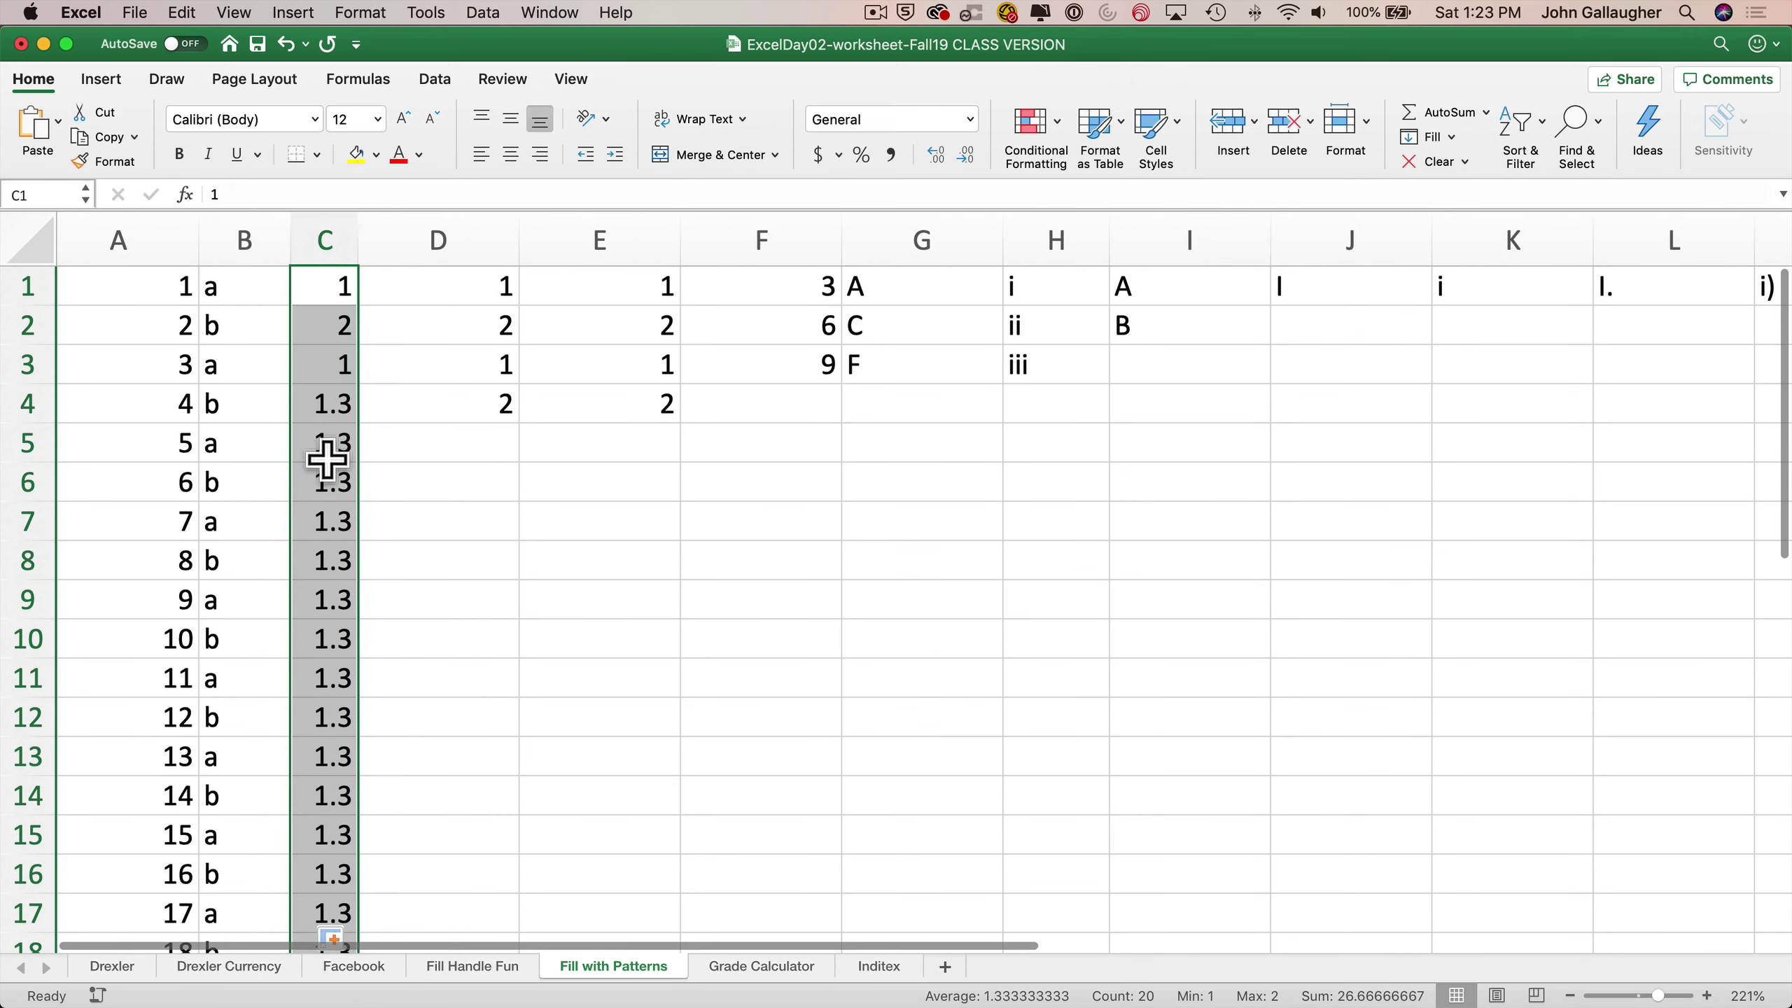
Step: Extend D1:D4 down to row 20 so column D climbs from 2 in 0.2 steps
left_click_drag(467, 291, 464, 400)
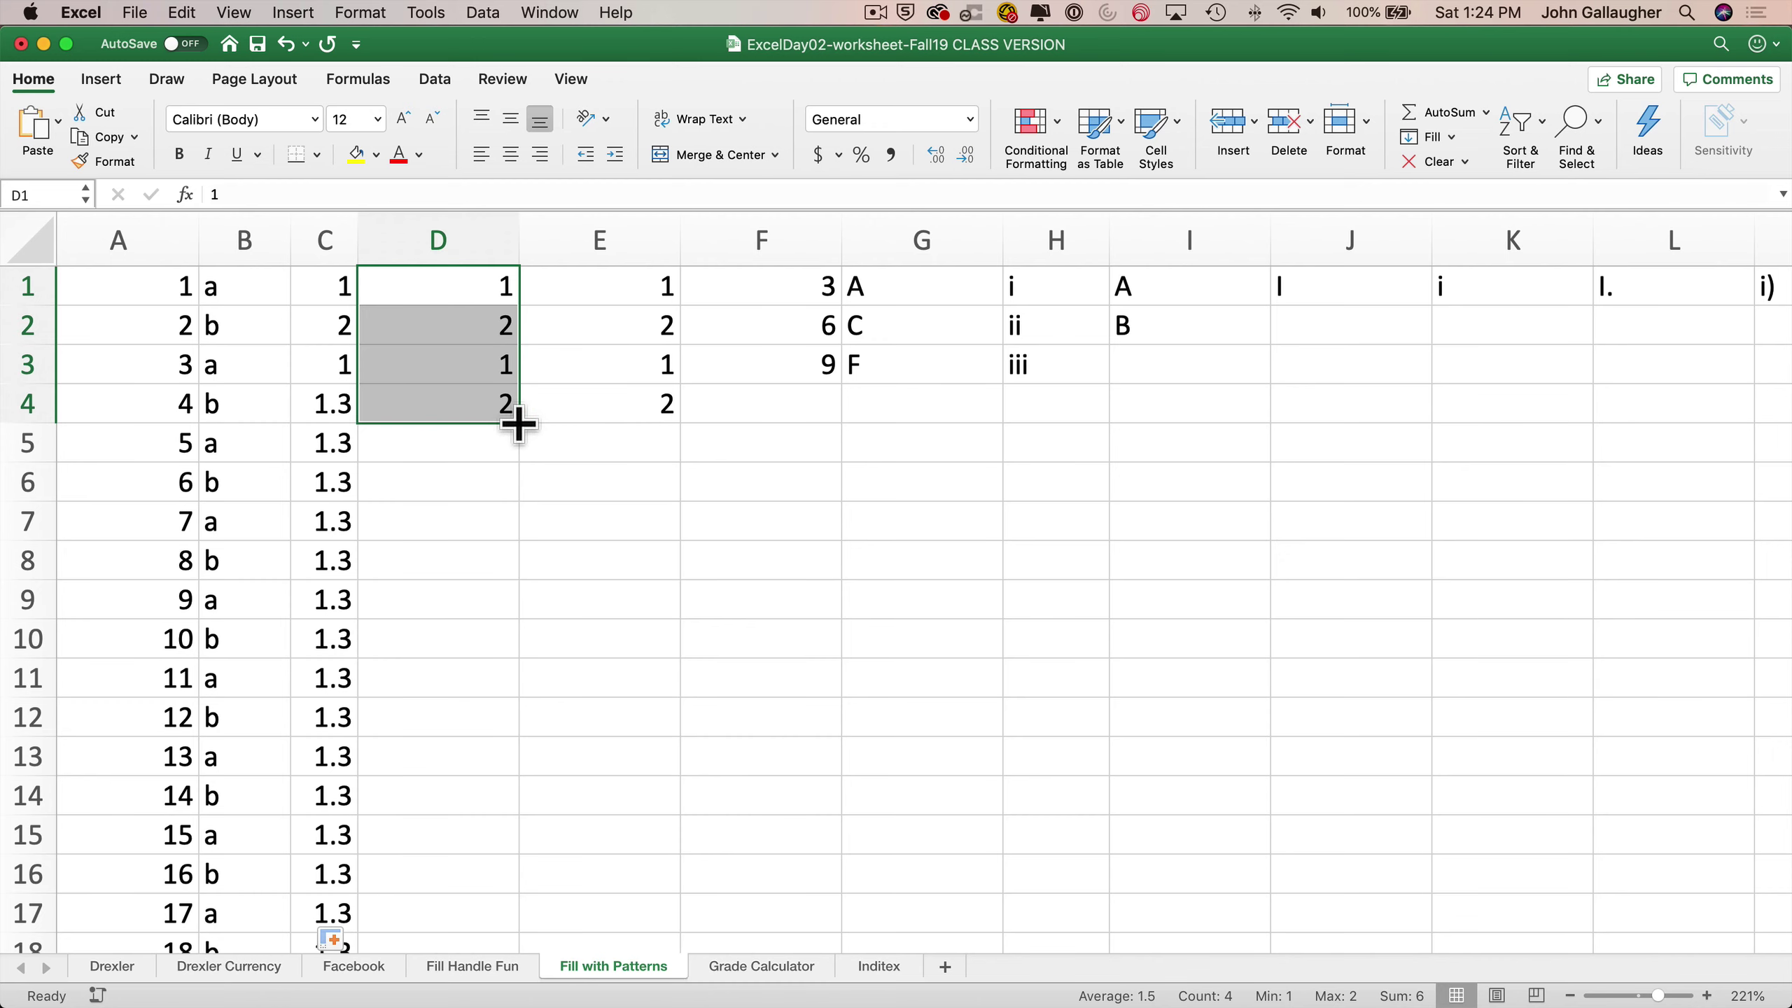
left_click_drag(519, 423, 491, 905)
scroll(468, 708, "up", 3)
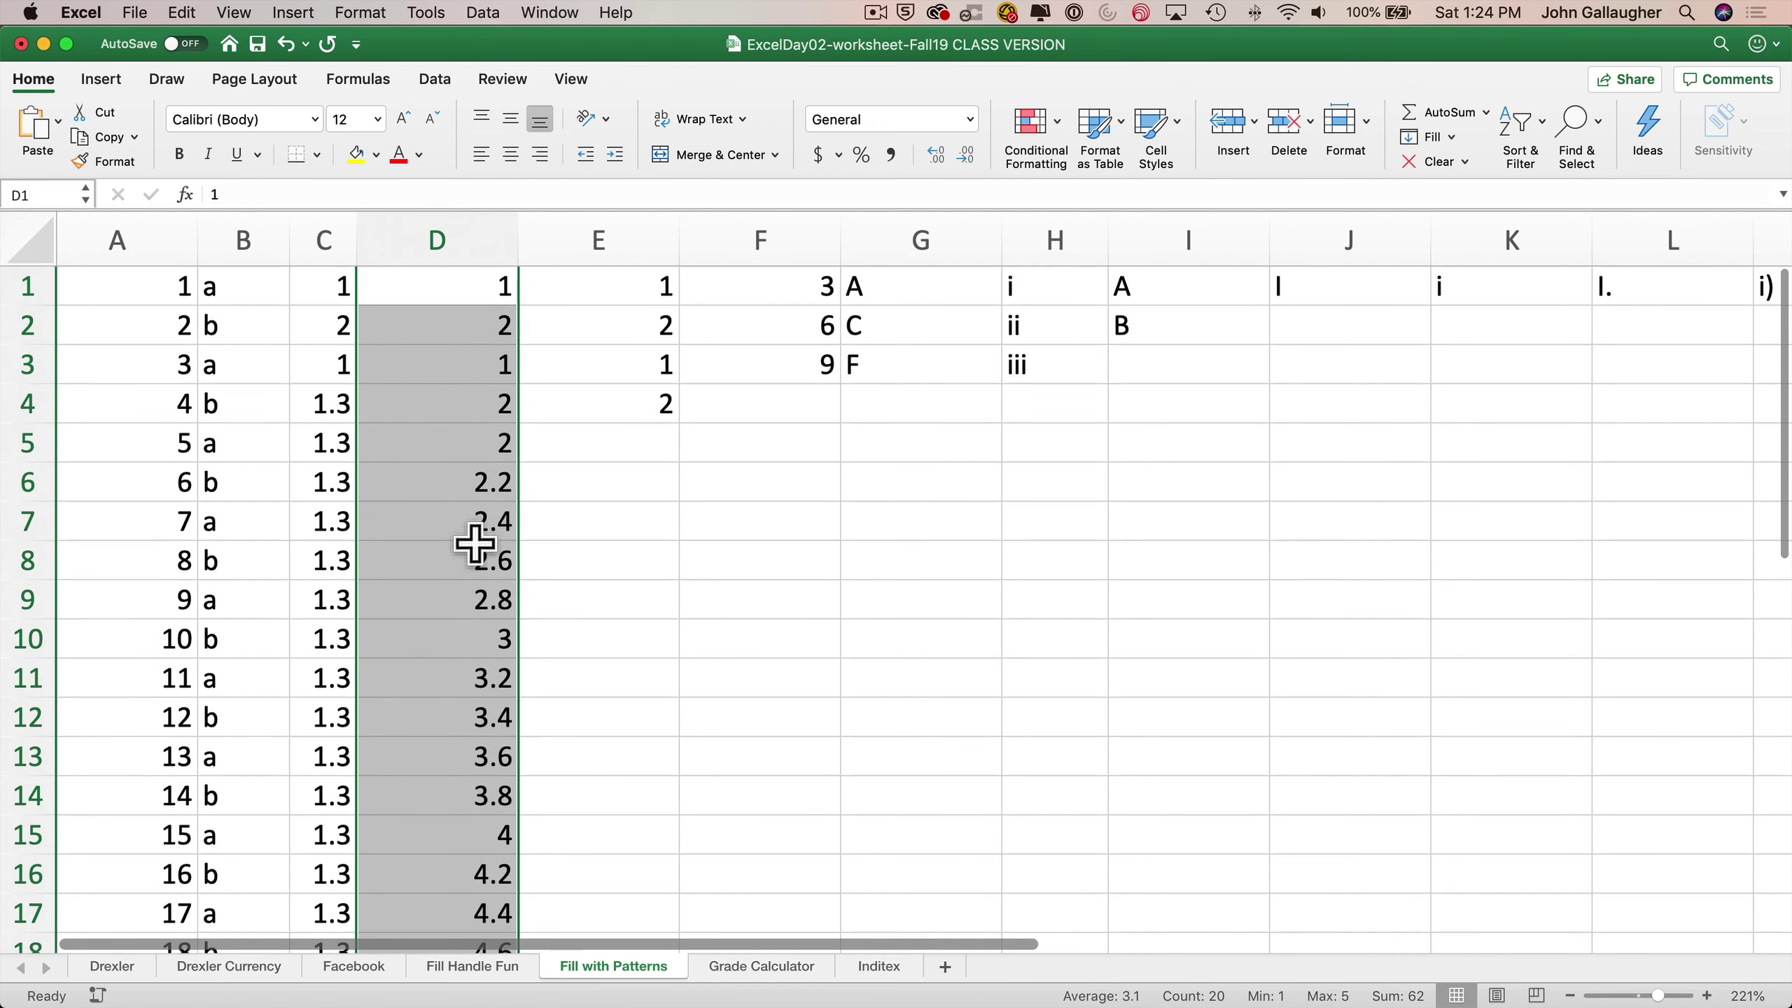
scroll(472, 529, "left", 2)
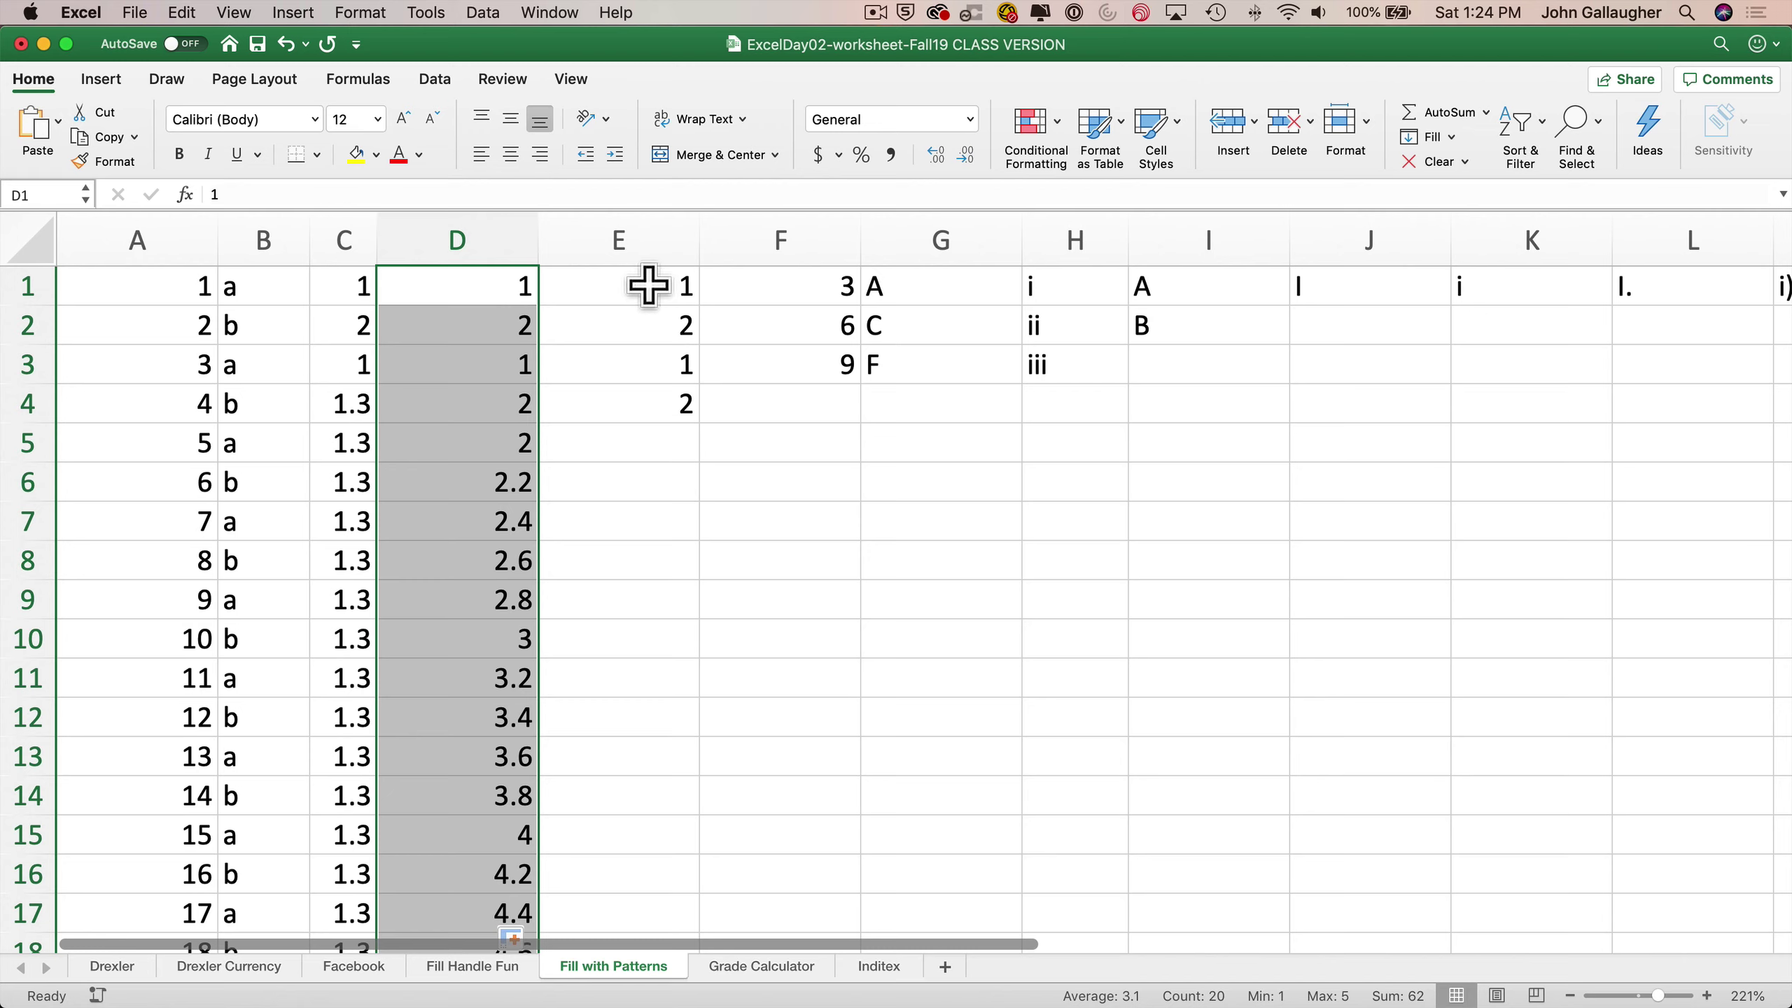
Step: Copy the 1, 2, 1, 2 block in E1:E4 and paste it into E5:E20
left_click_drag(648, 285, 642, 406)
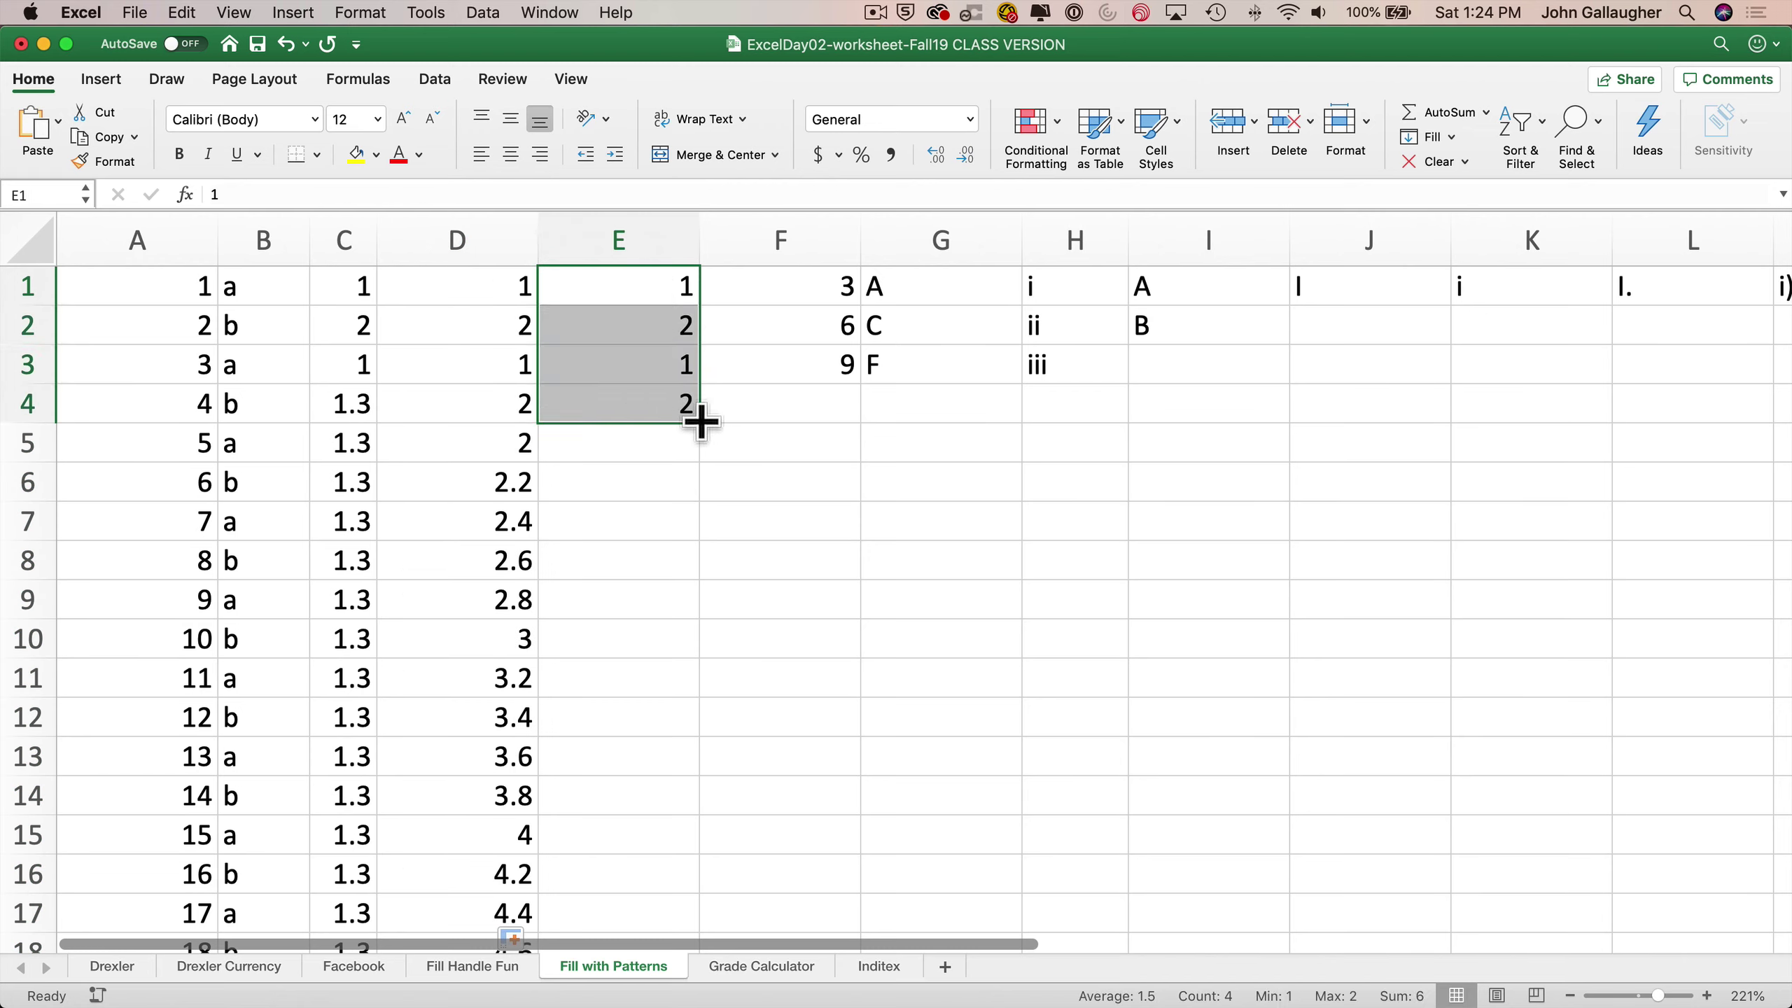
key("super+c")
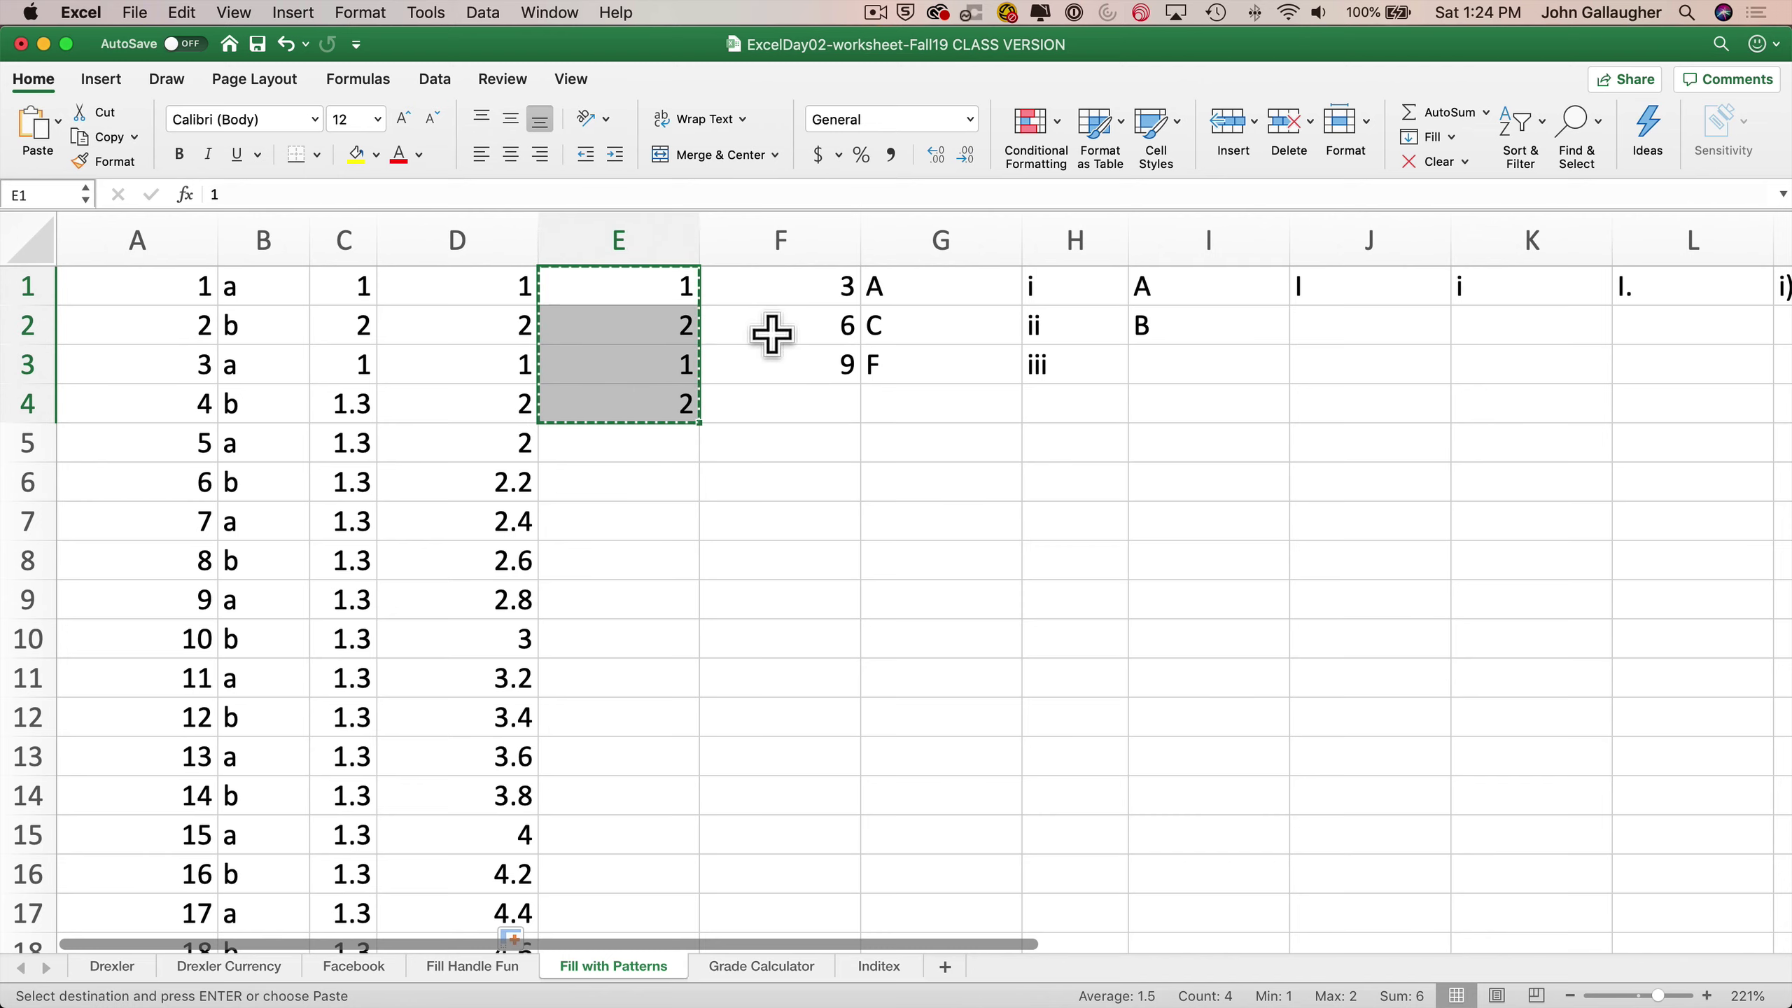
key("Down")
key("Down")
key("Down")
key("Down")
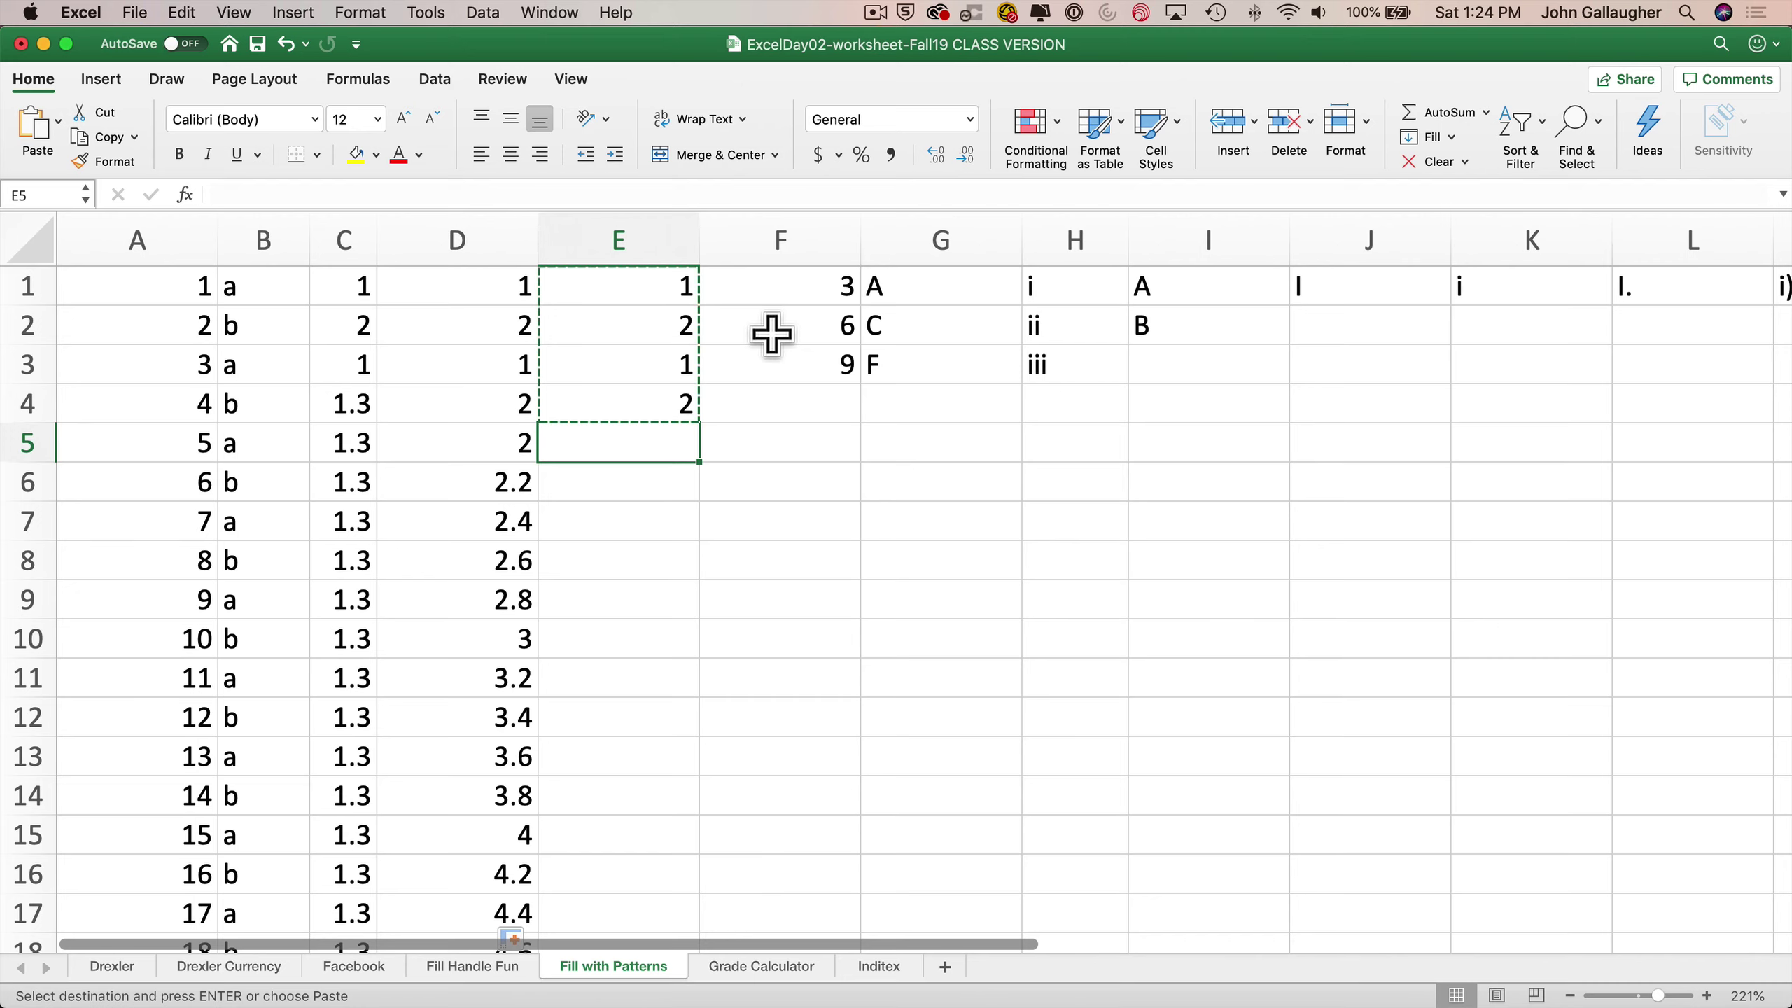
key("shift+Down")
key("shift+Down")
key("shift+Down")
key("shift+Down")
key("shift+Down")
key("shift+Down")
key("shift+Down")
key("shift+Down")
key("shift+Down")
key("shift+Down")
key("shift+Down")
key("shift+Down")
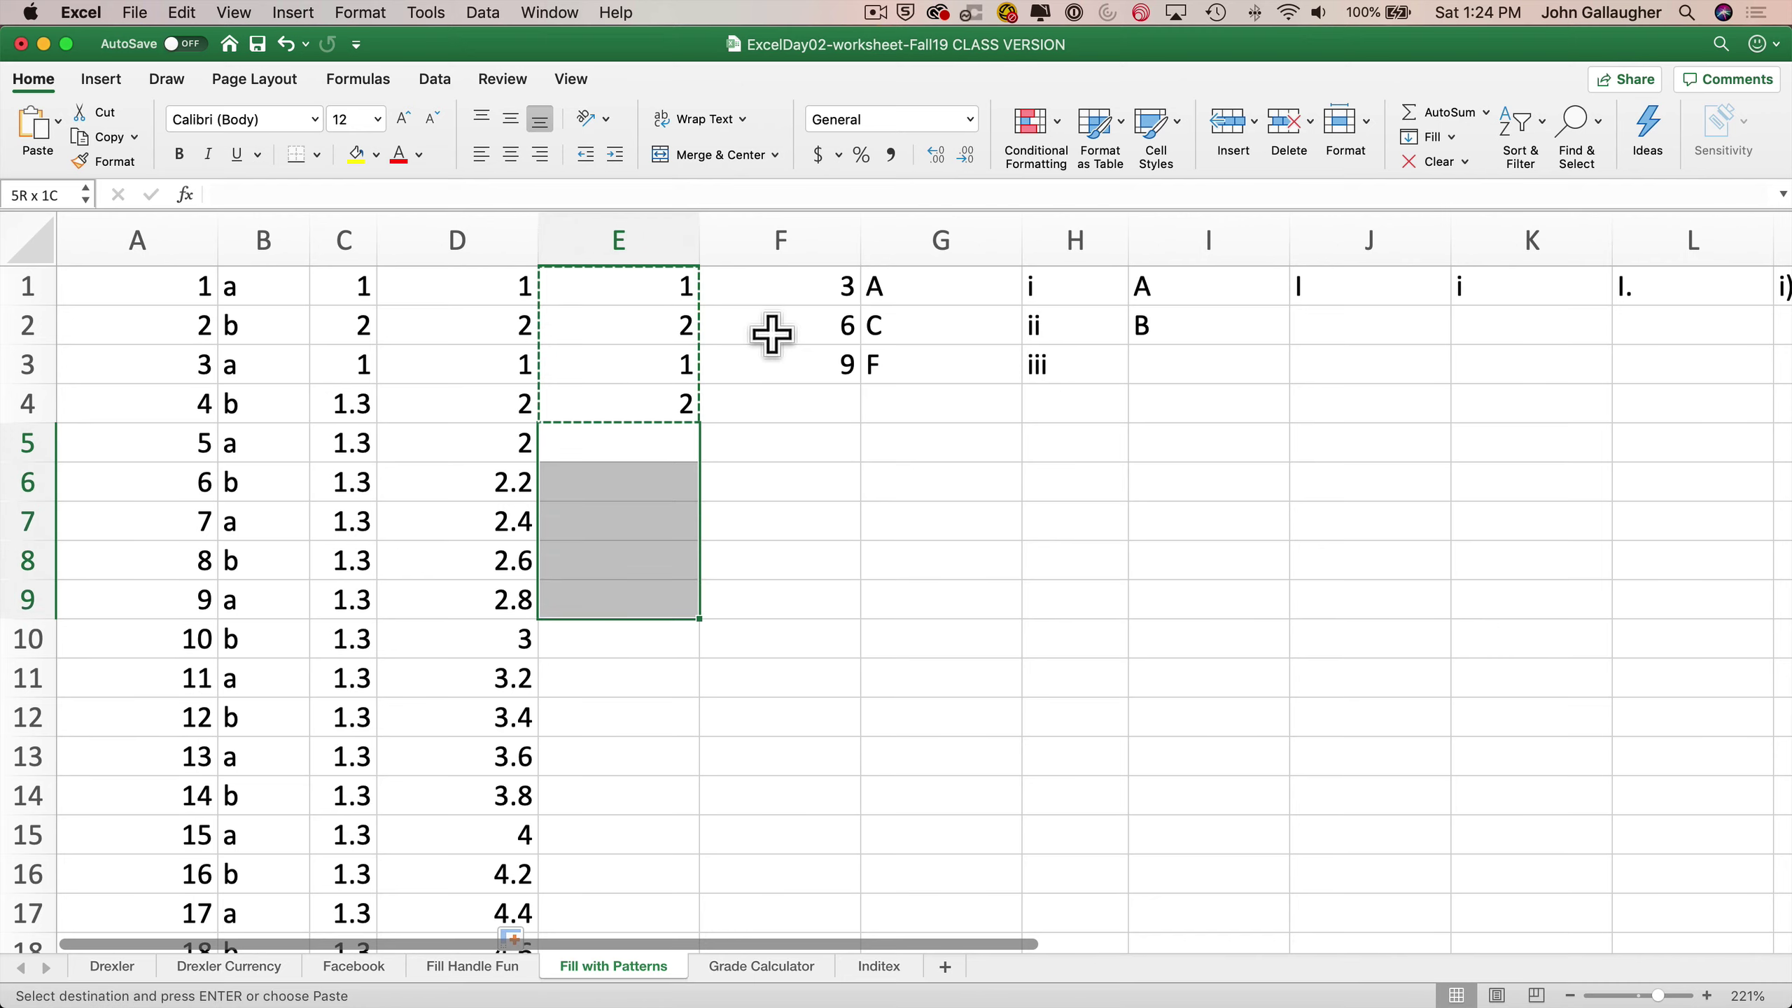
key("shift+Down")
key("shift+Down")
key("shift+Down")
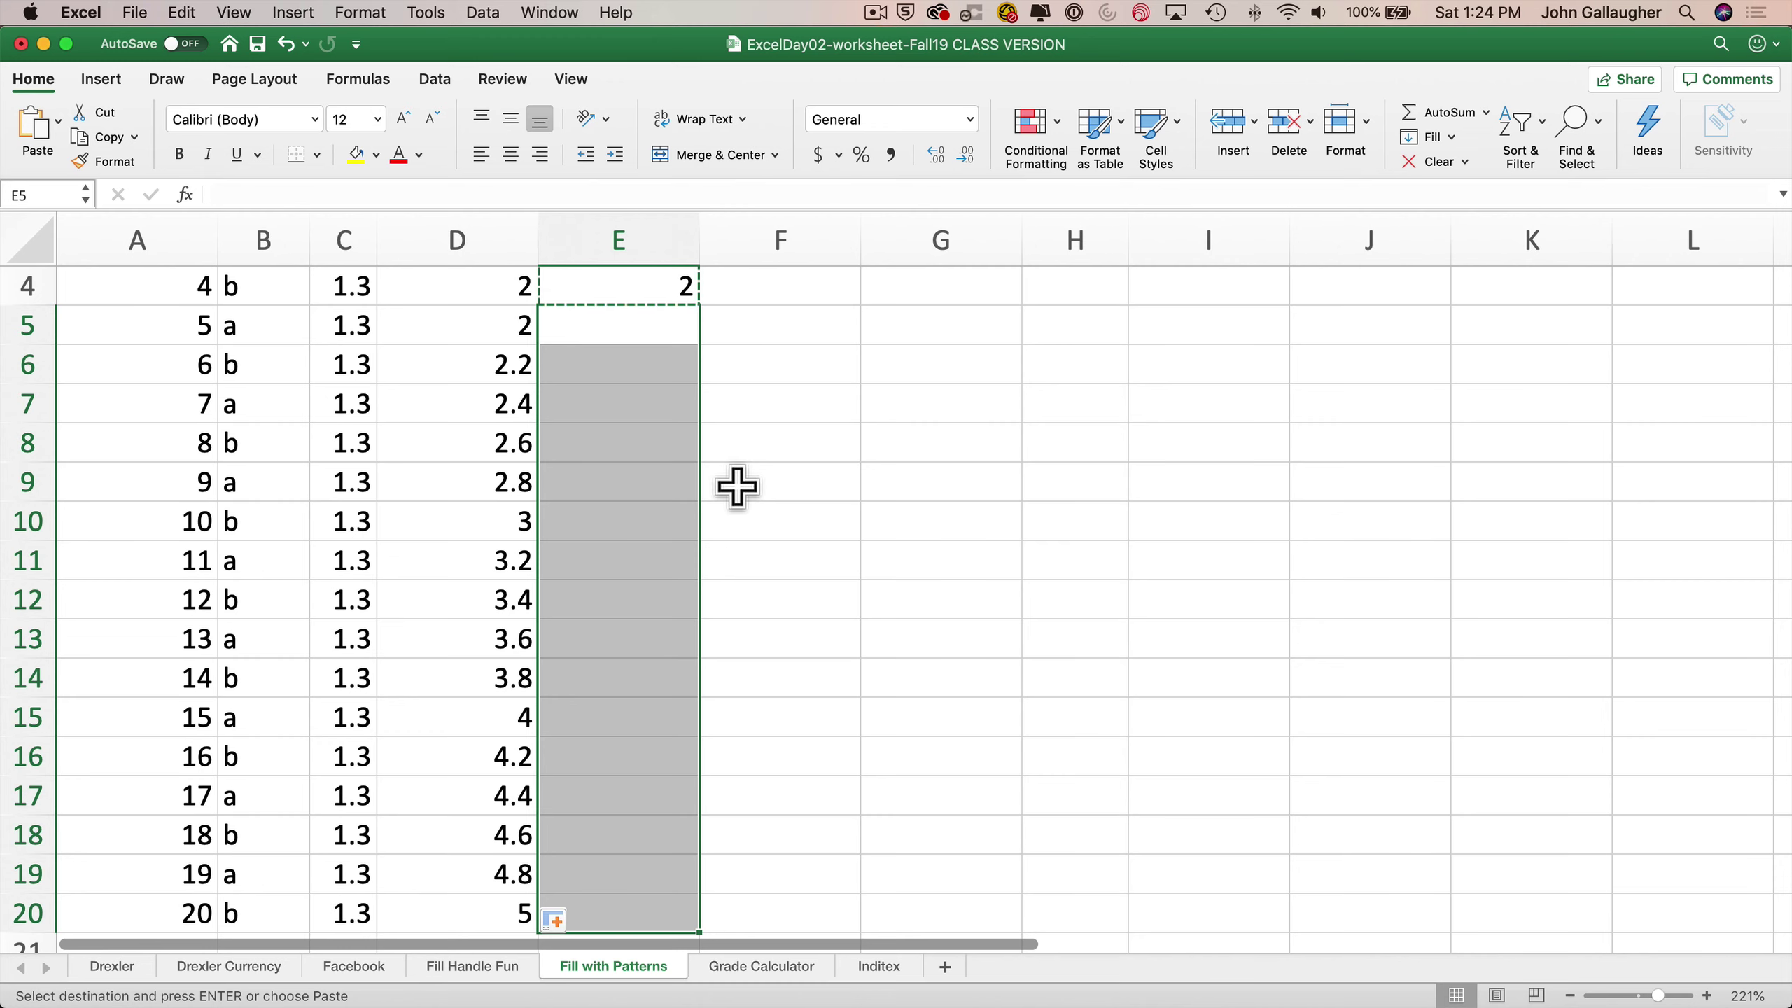
key("Return")
scroll(706, 487, "up", 3)
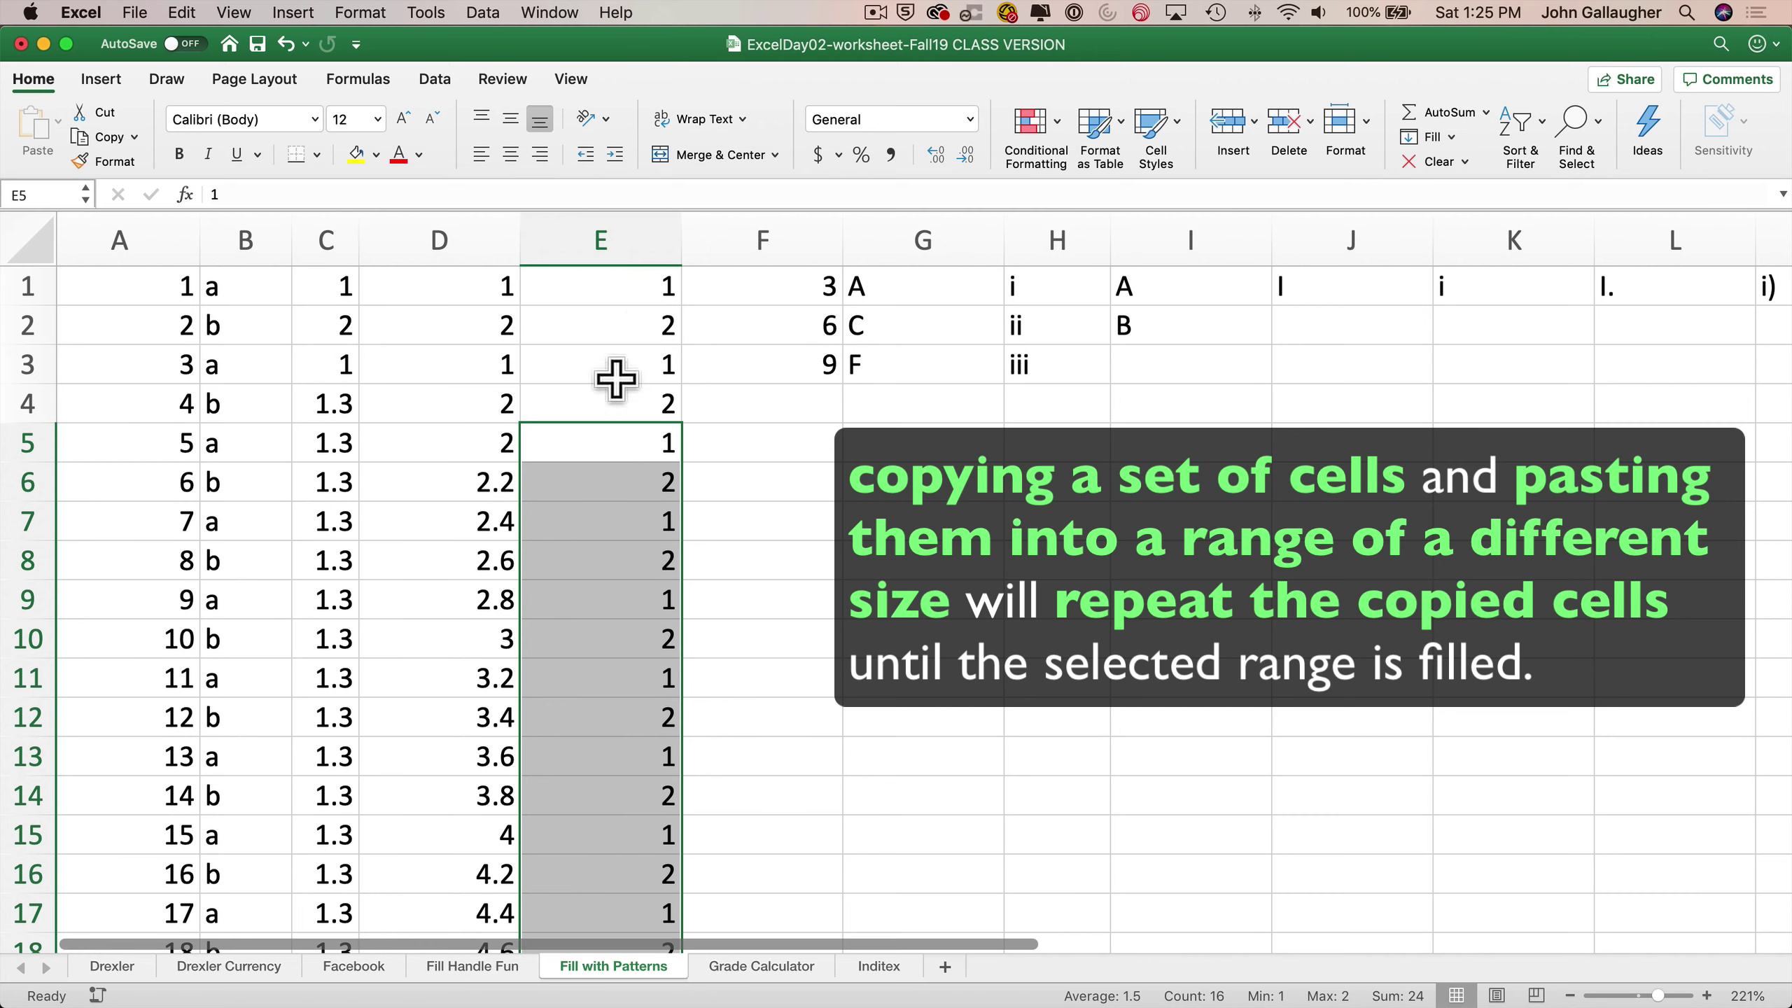
Step: Extend the 3, 6, 9 multiples in column F down to row 20
left_click_drag(780, 286, 784, 356)
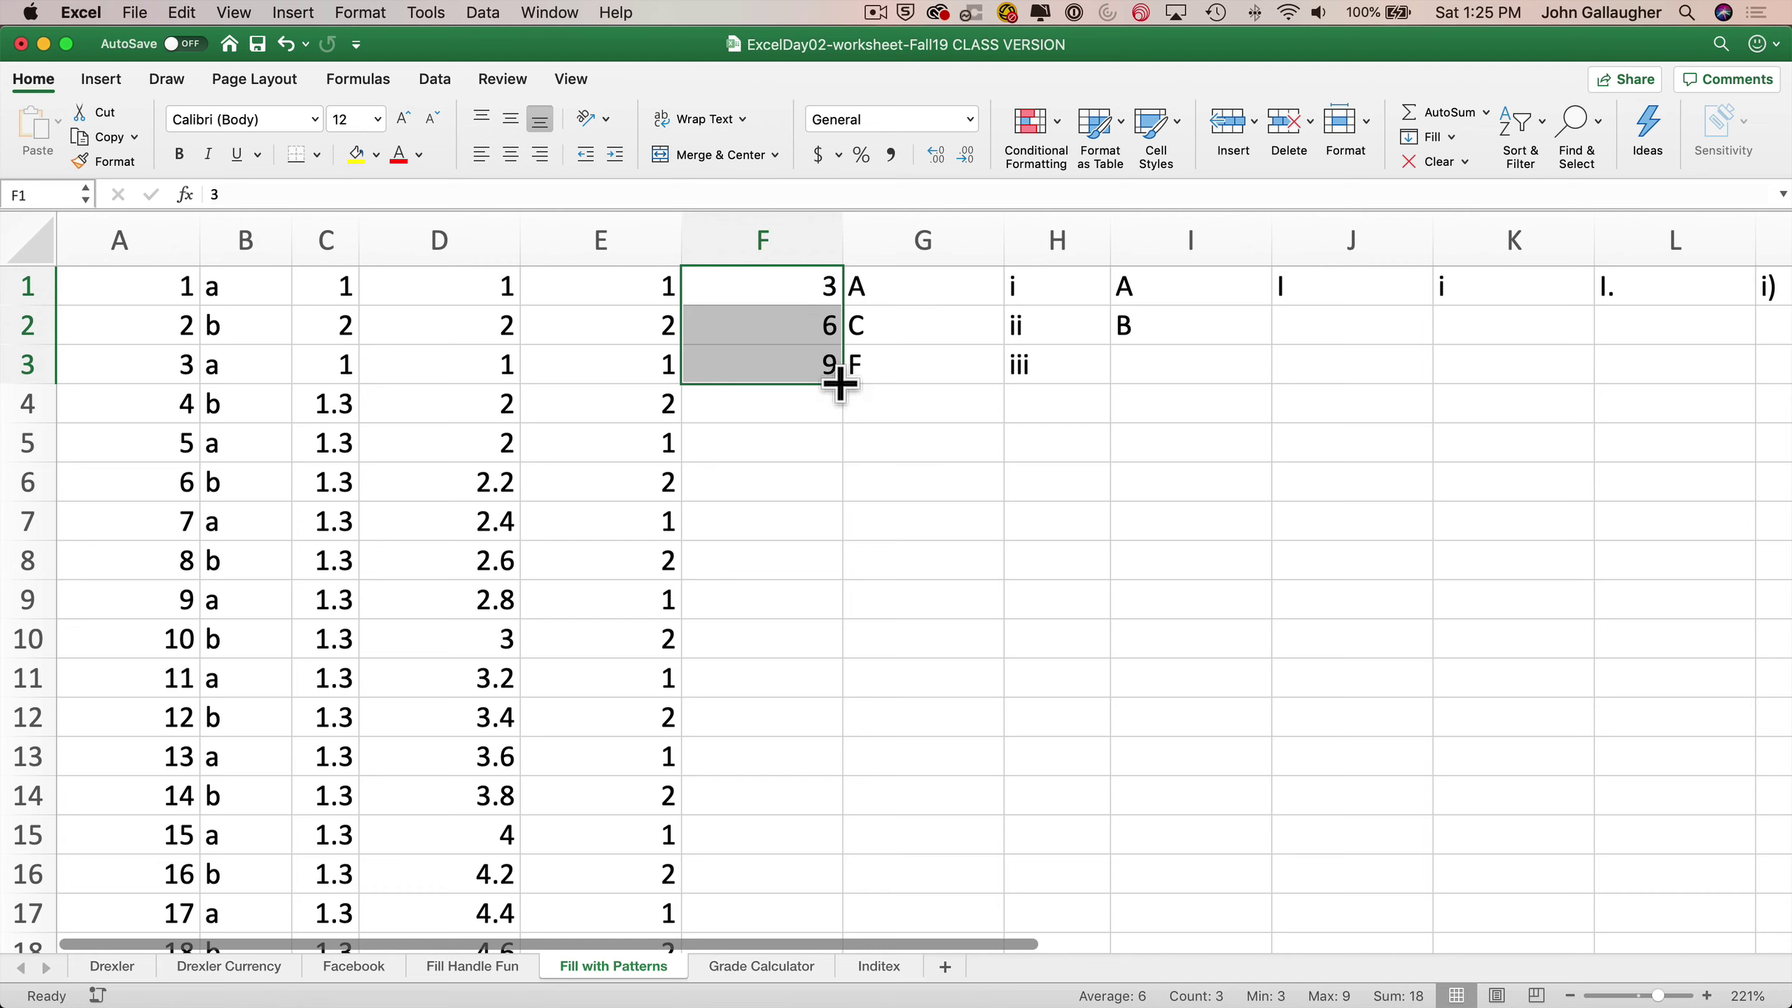
left_click_drag(839, 385, 791, 799)
scroll(772, 768, "up", 3)
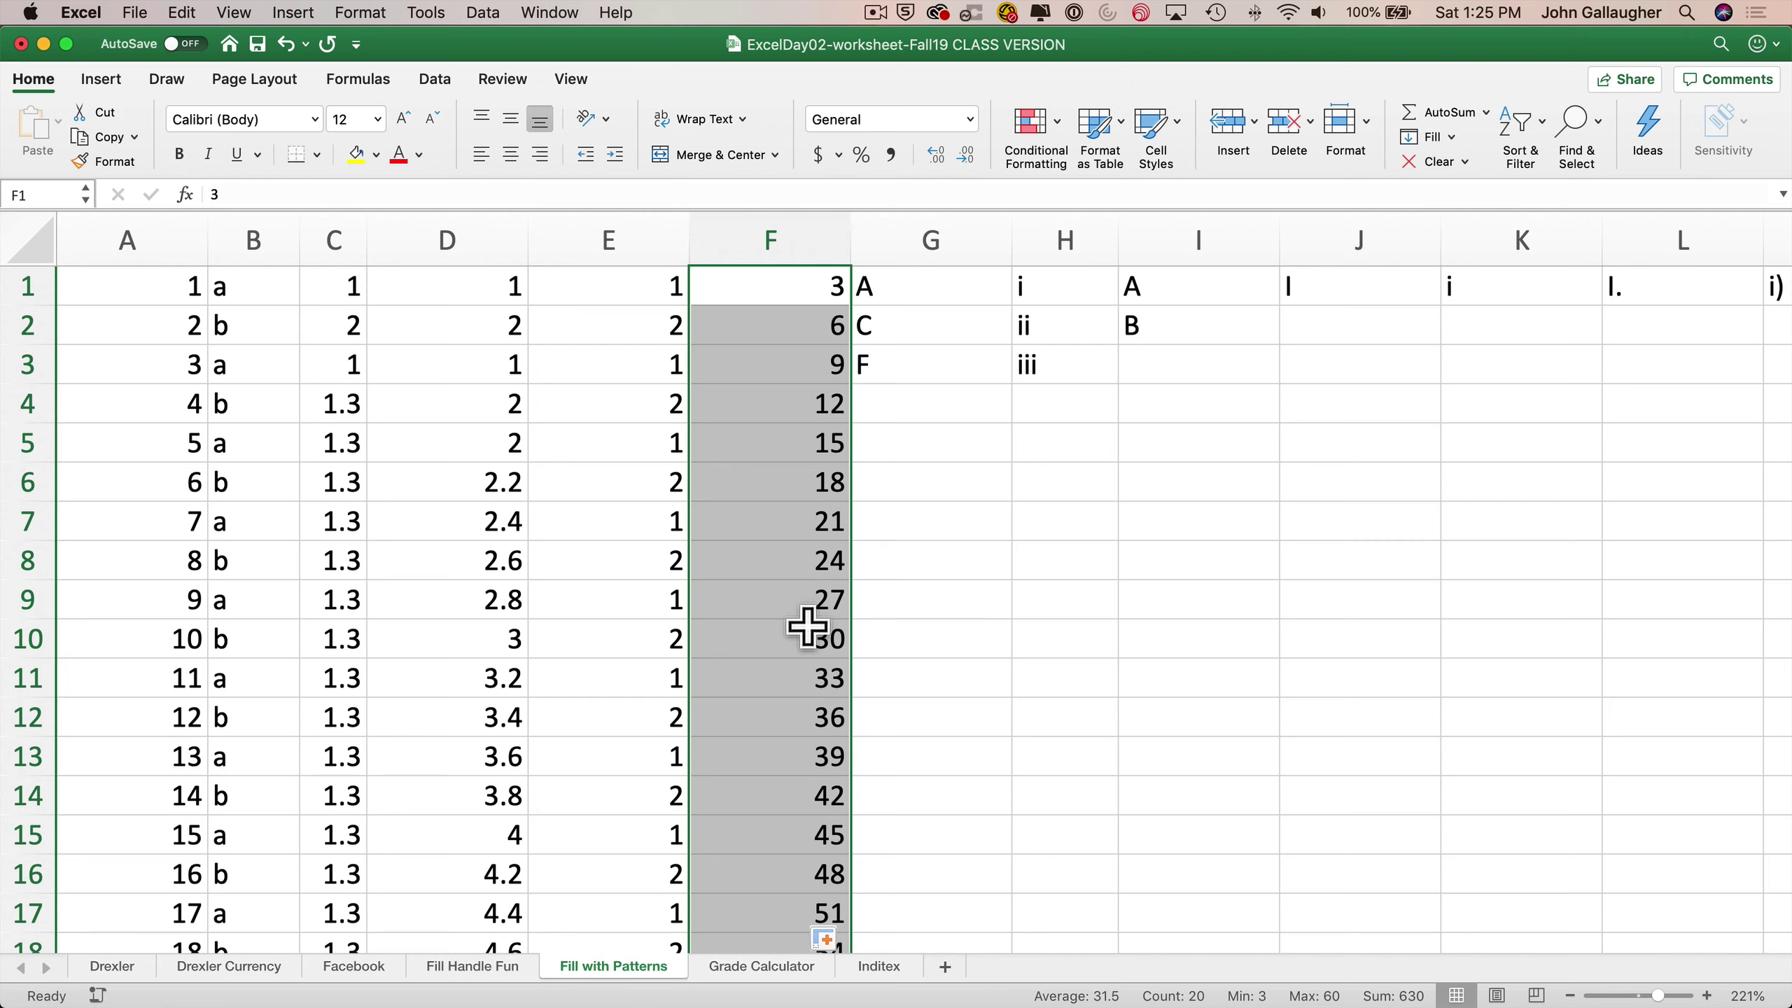
Step: Fill G1:H3's A, C, F and i, ii, iii patterns down to row 20
left_click(898, 297)
mouse_move(899, 297)
left_mouse_down()
mouse_move(996, 367)
mouse_move(1121, 407)
left_mouse_up()
left_click_drag(1119, 767, 1113, 887)
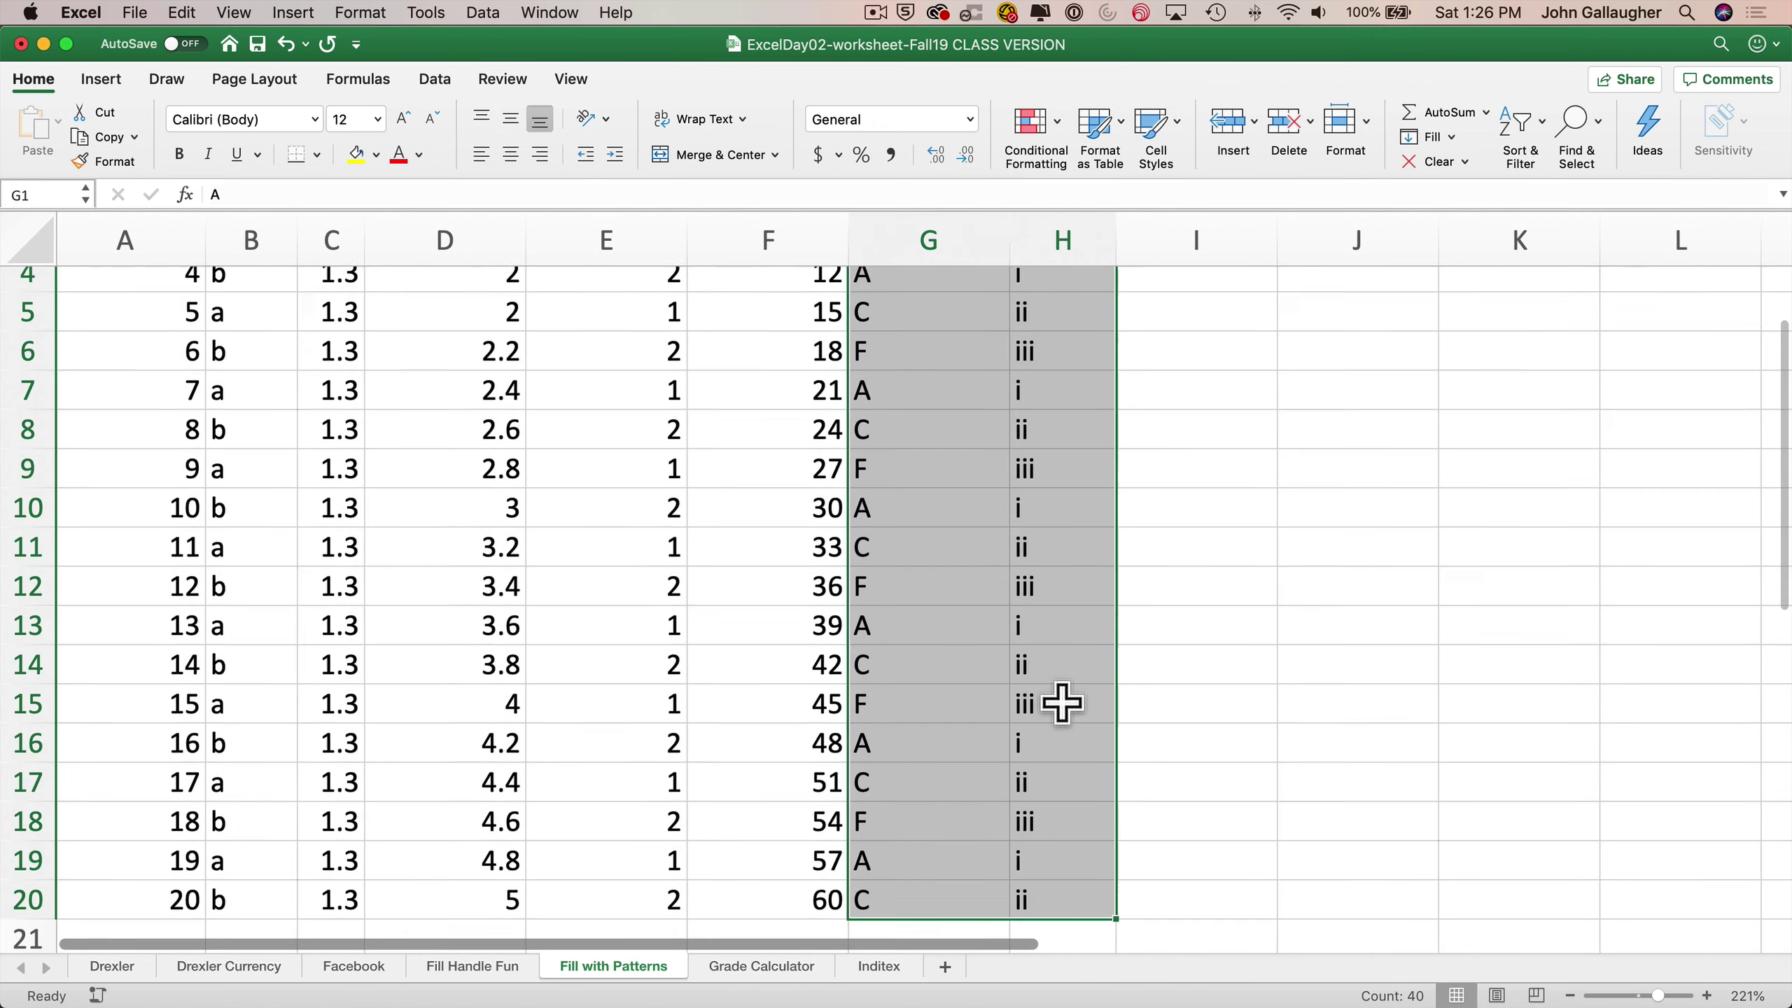
scroll(1037, 564, "up", 2)
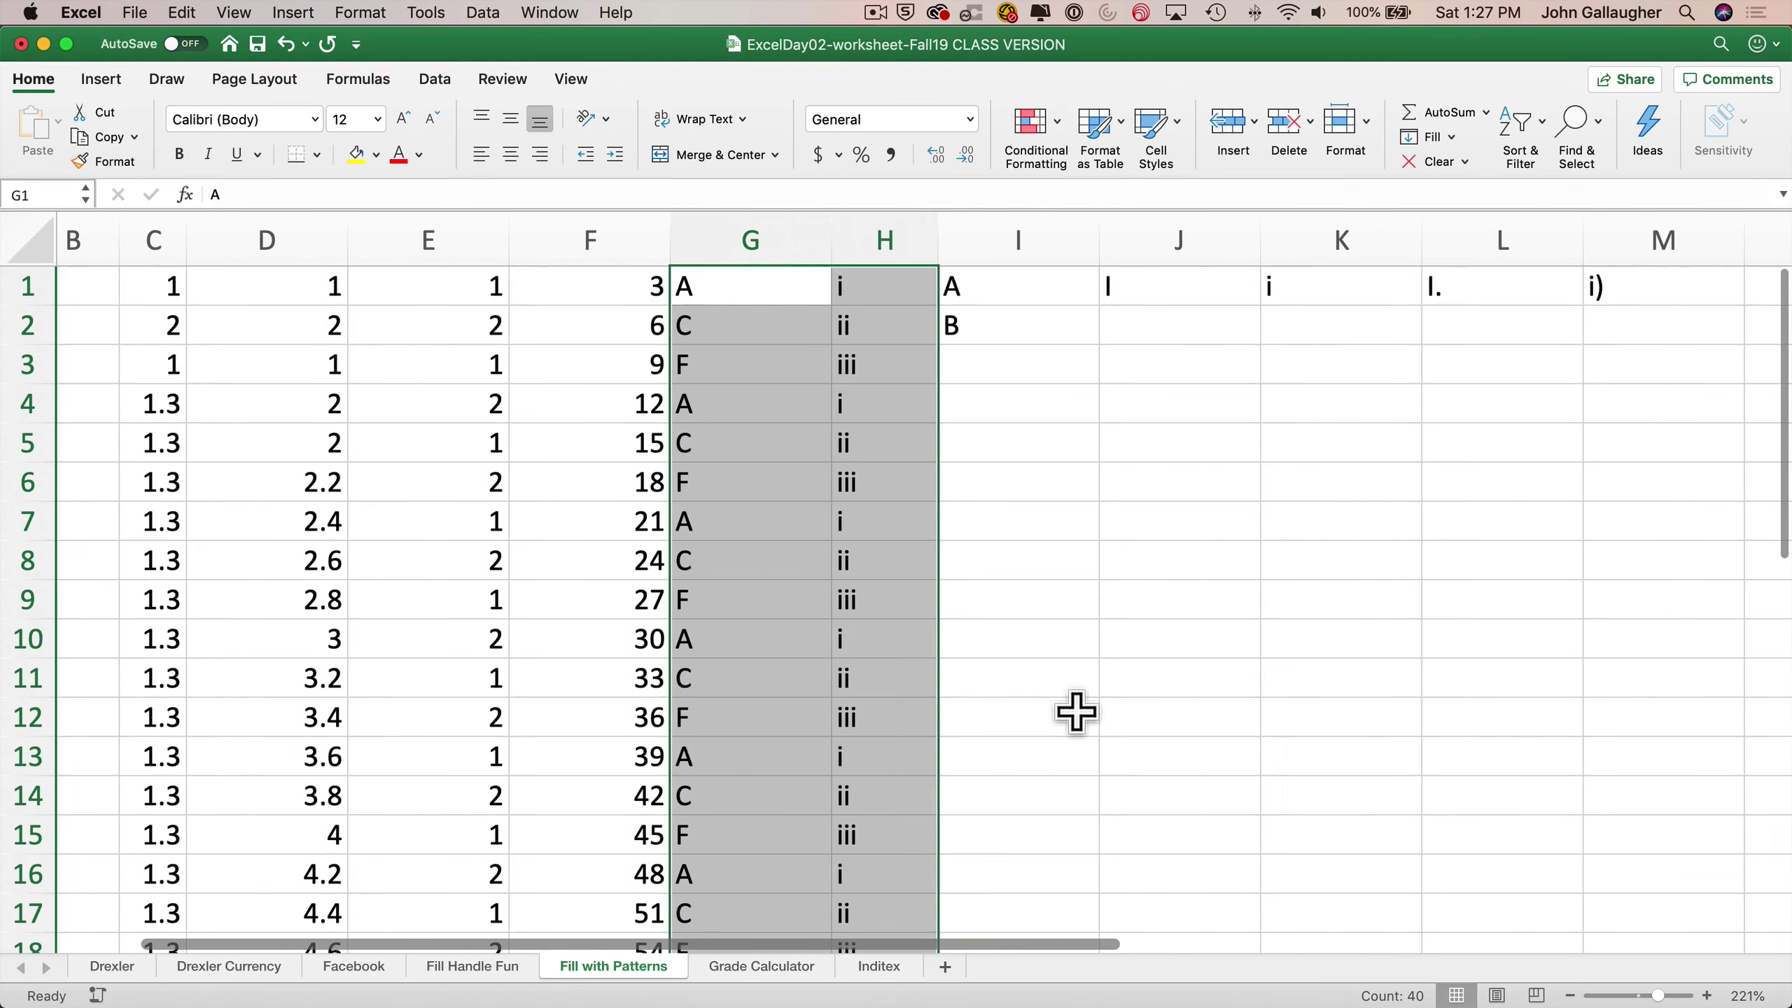
scroll(1071, 709, "right", 2)
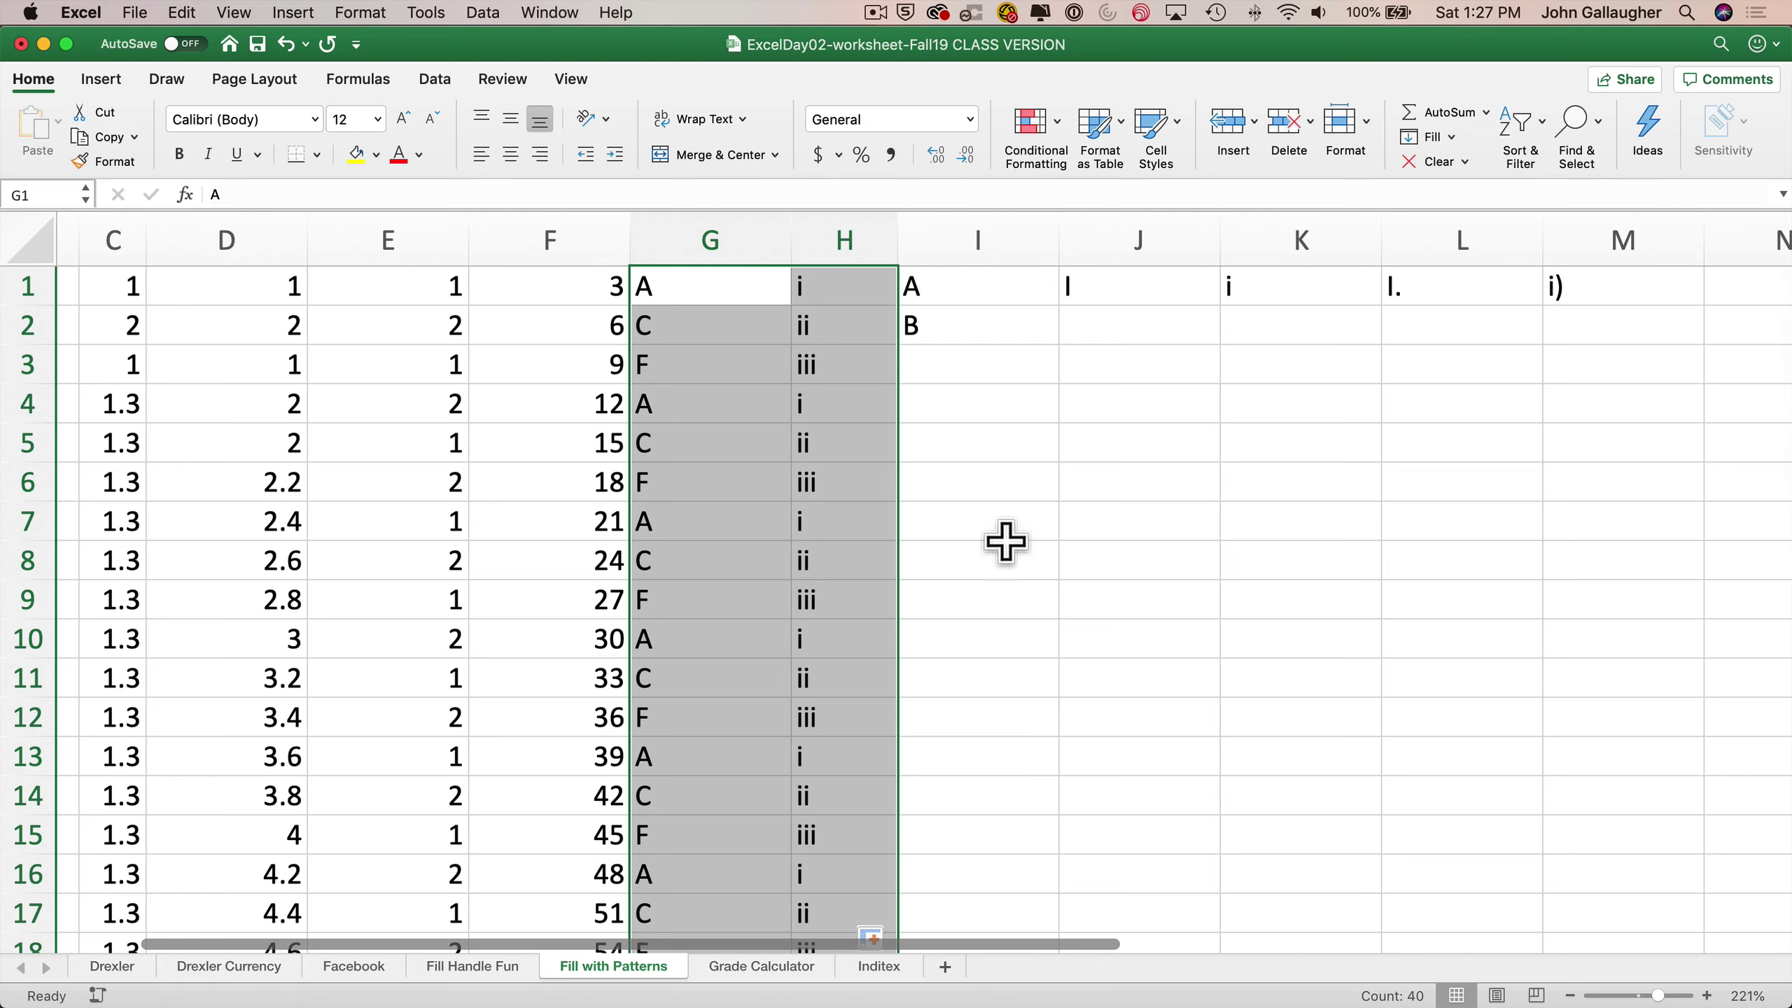
Step: Enter =CHAR(CODE(I1)+1) in I2 so it displays B below I1's A
left_click(965, 285)
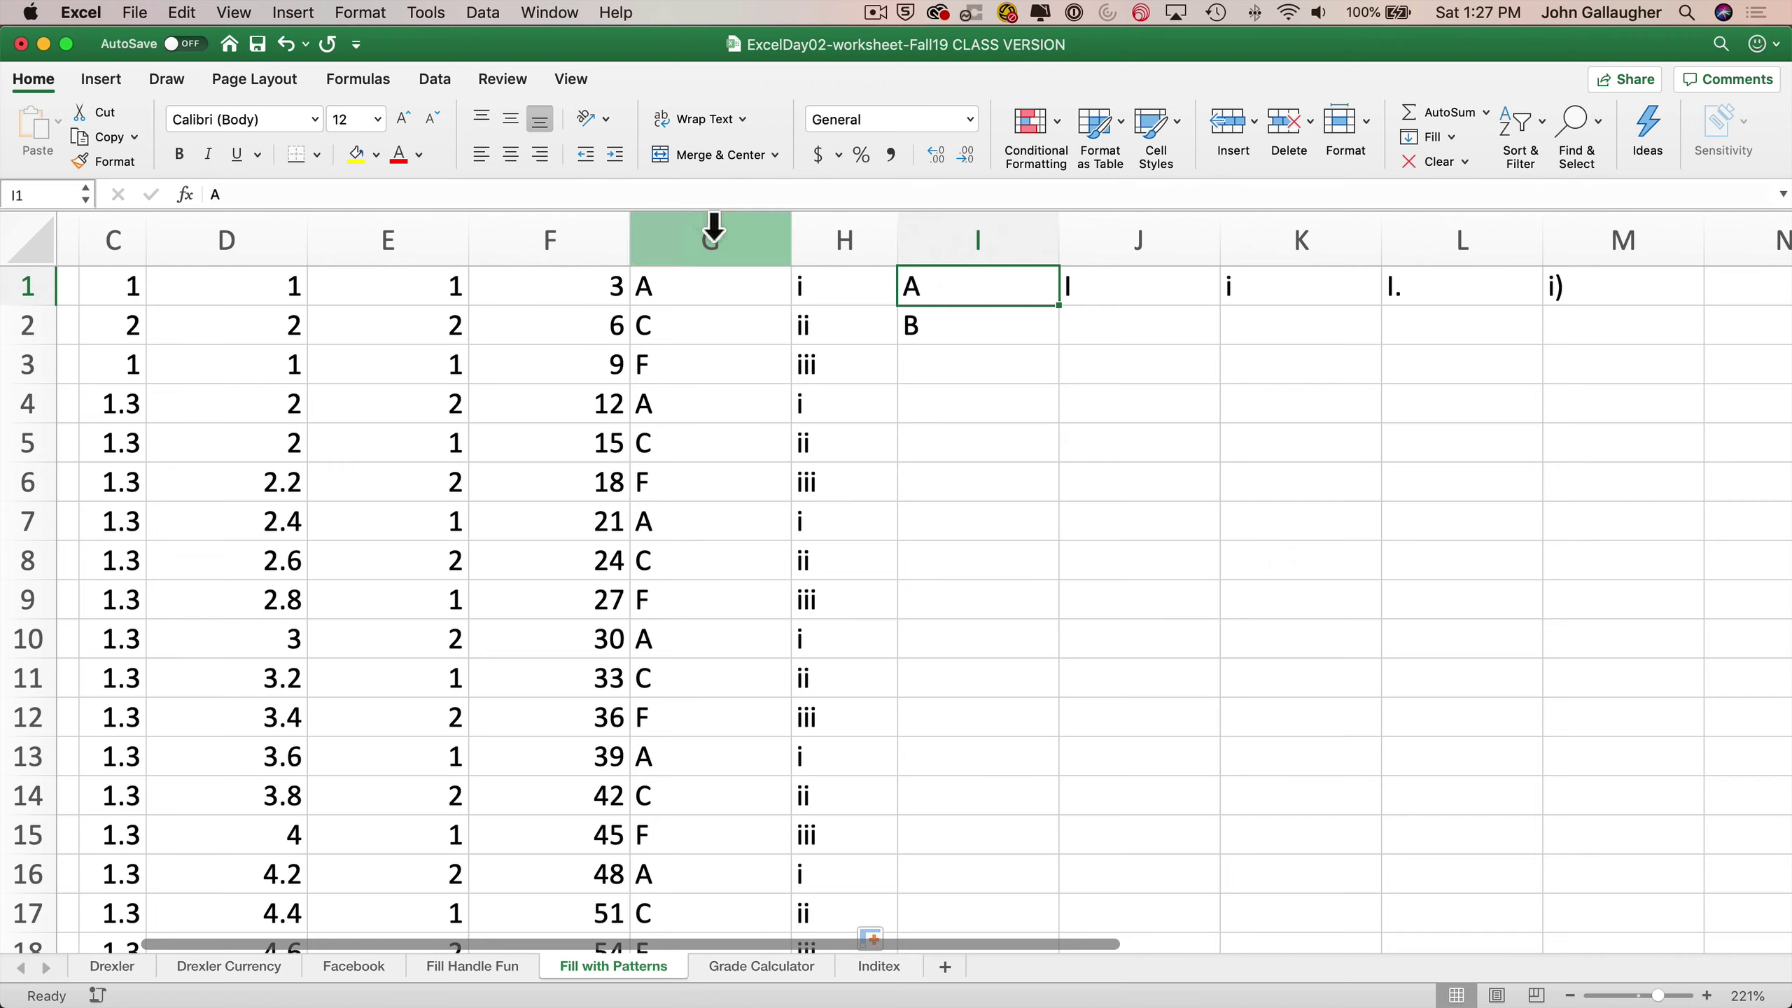
key("Down")
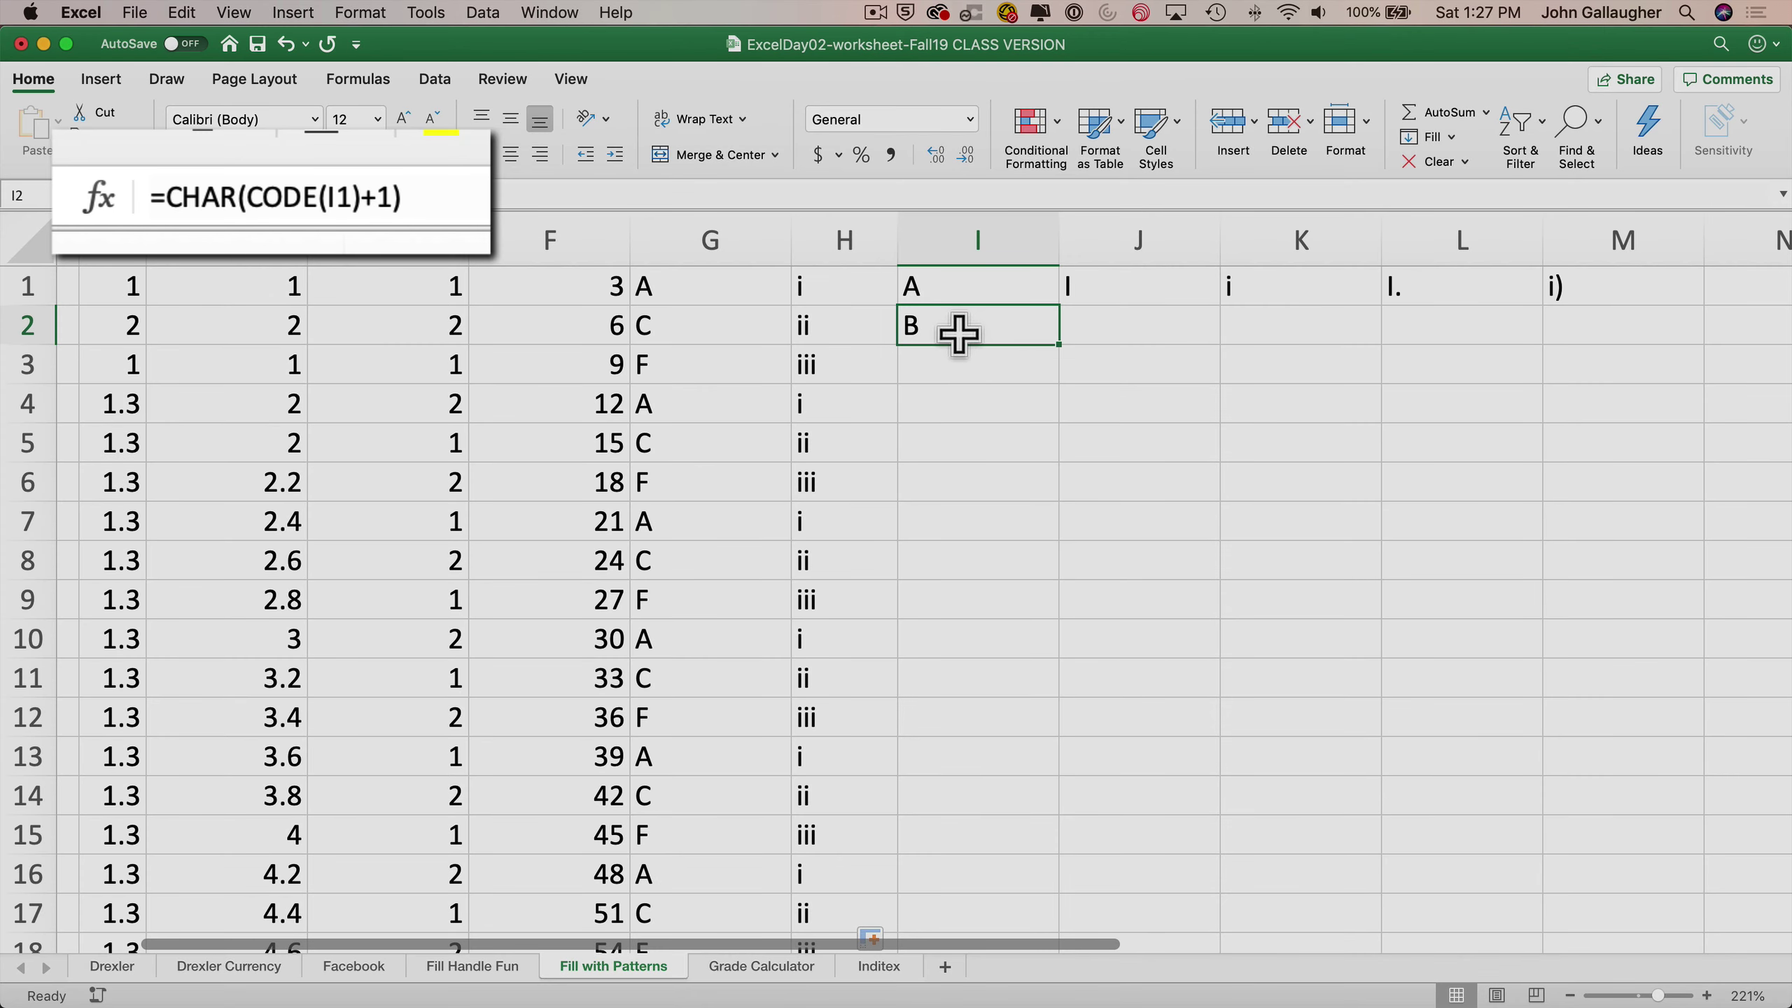
double_click(958, 335)
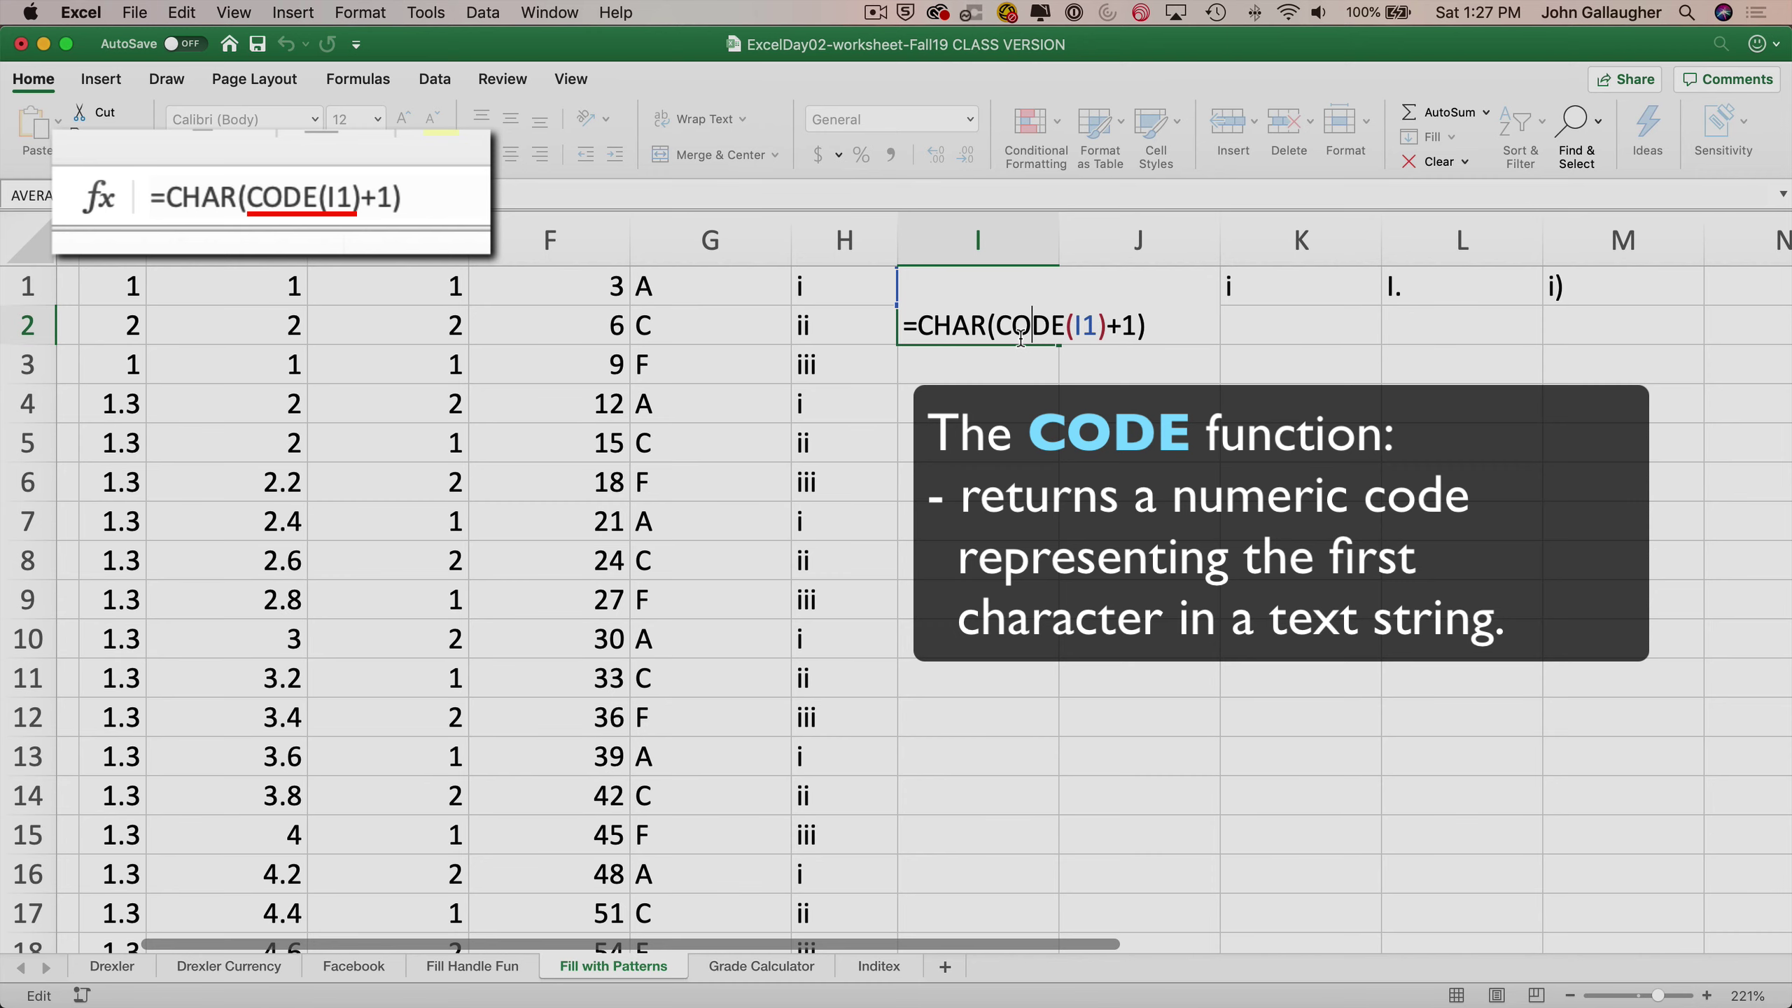
key("Return")
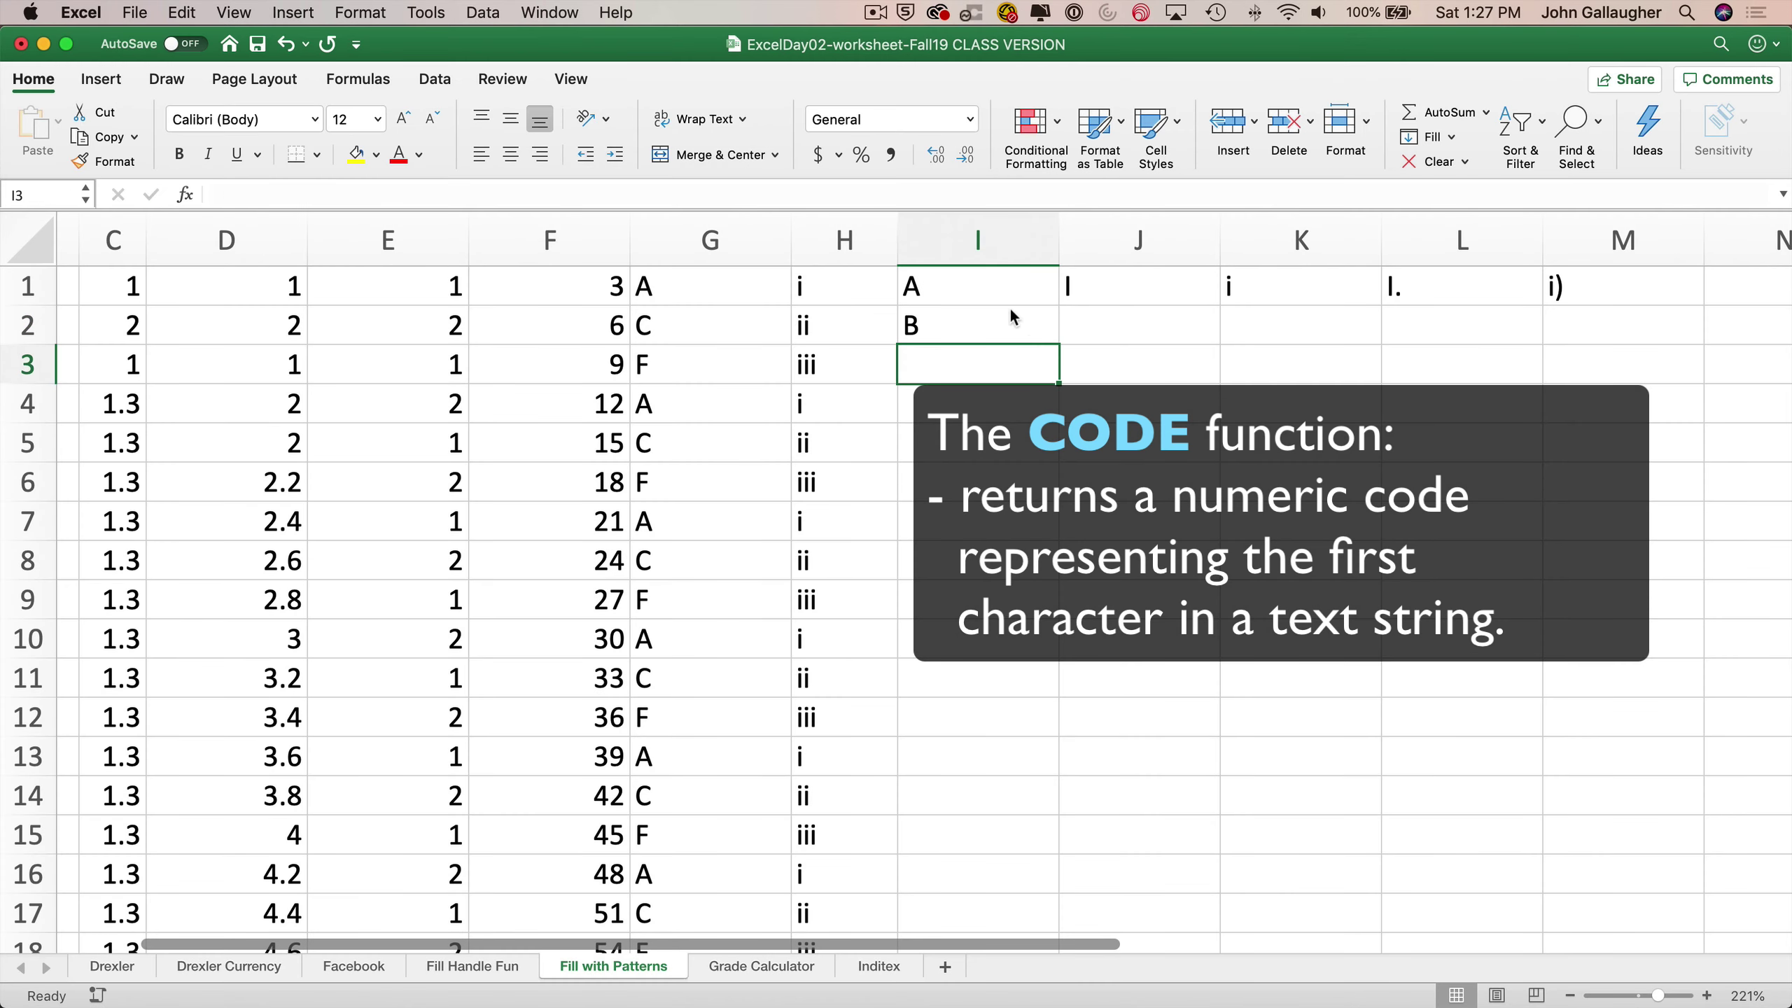
Step: Review I2's formula in the cell and compare it with I1's value A
left_click(1011, 311)
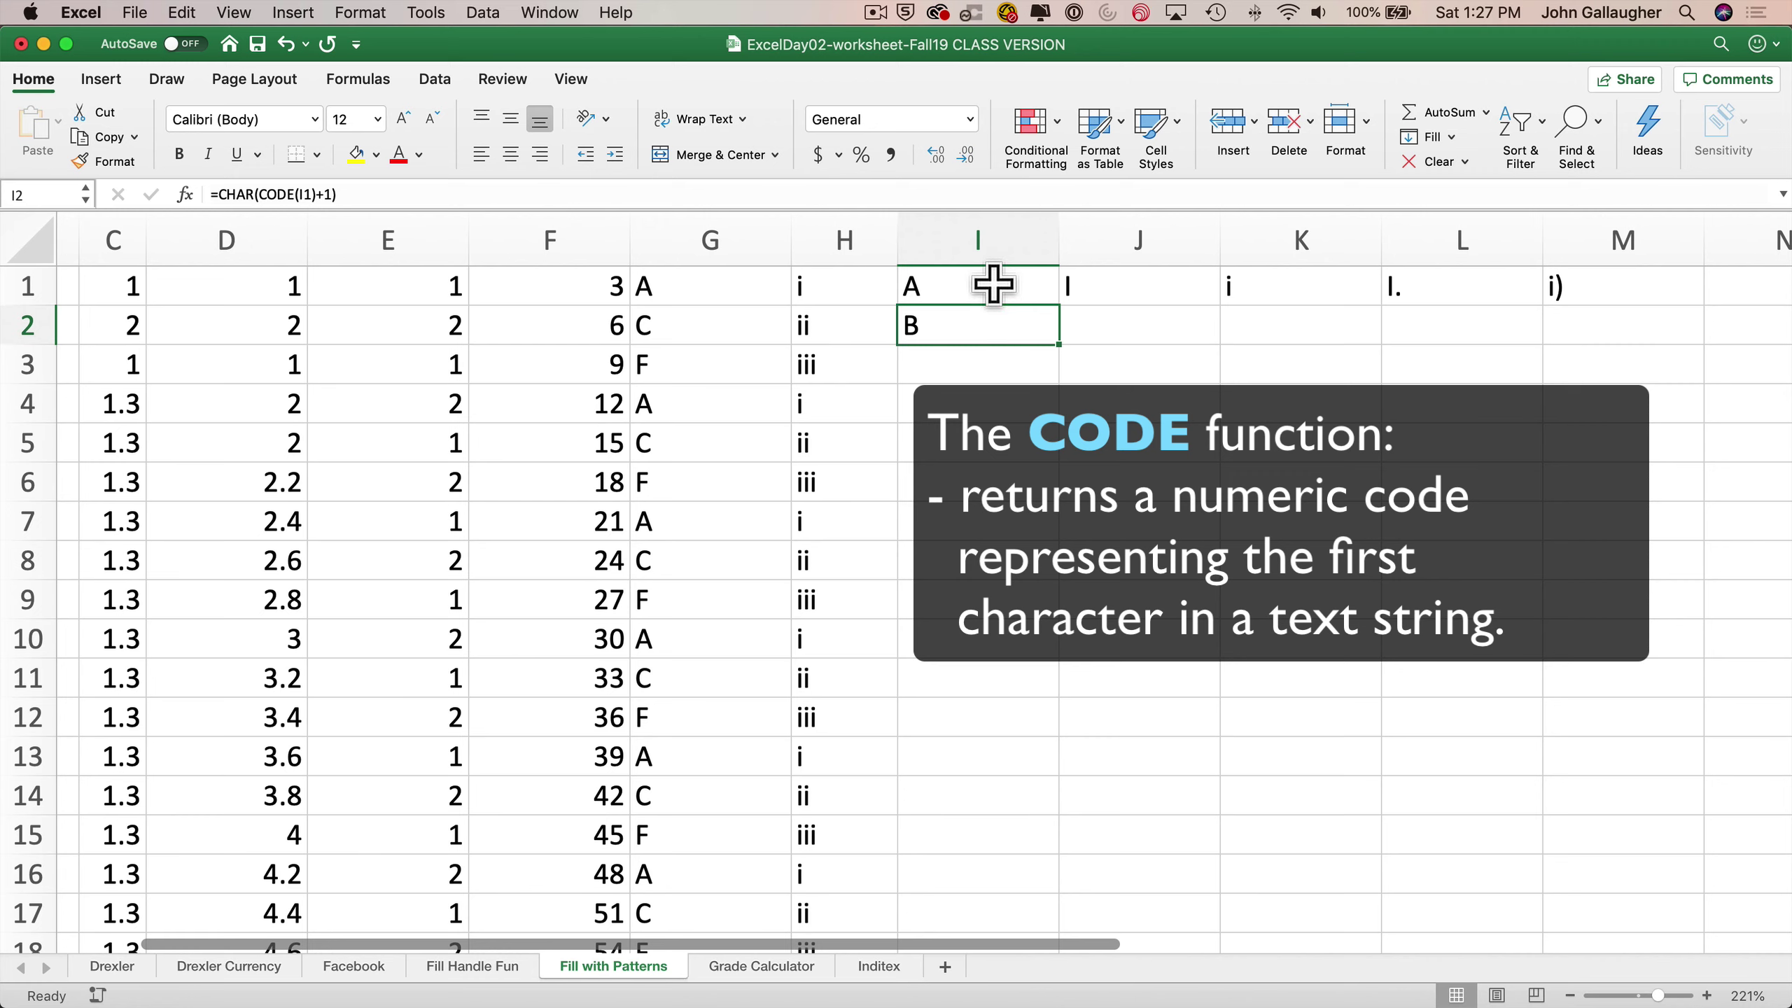
key("F2")
left_click(1036, 326)
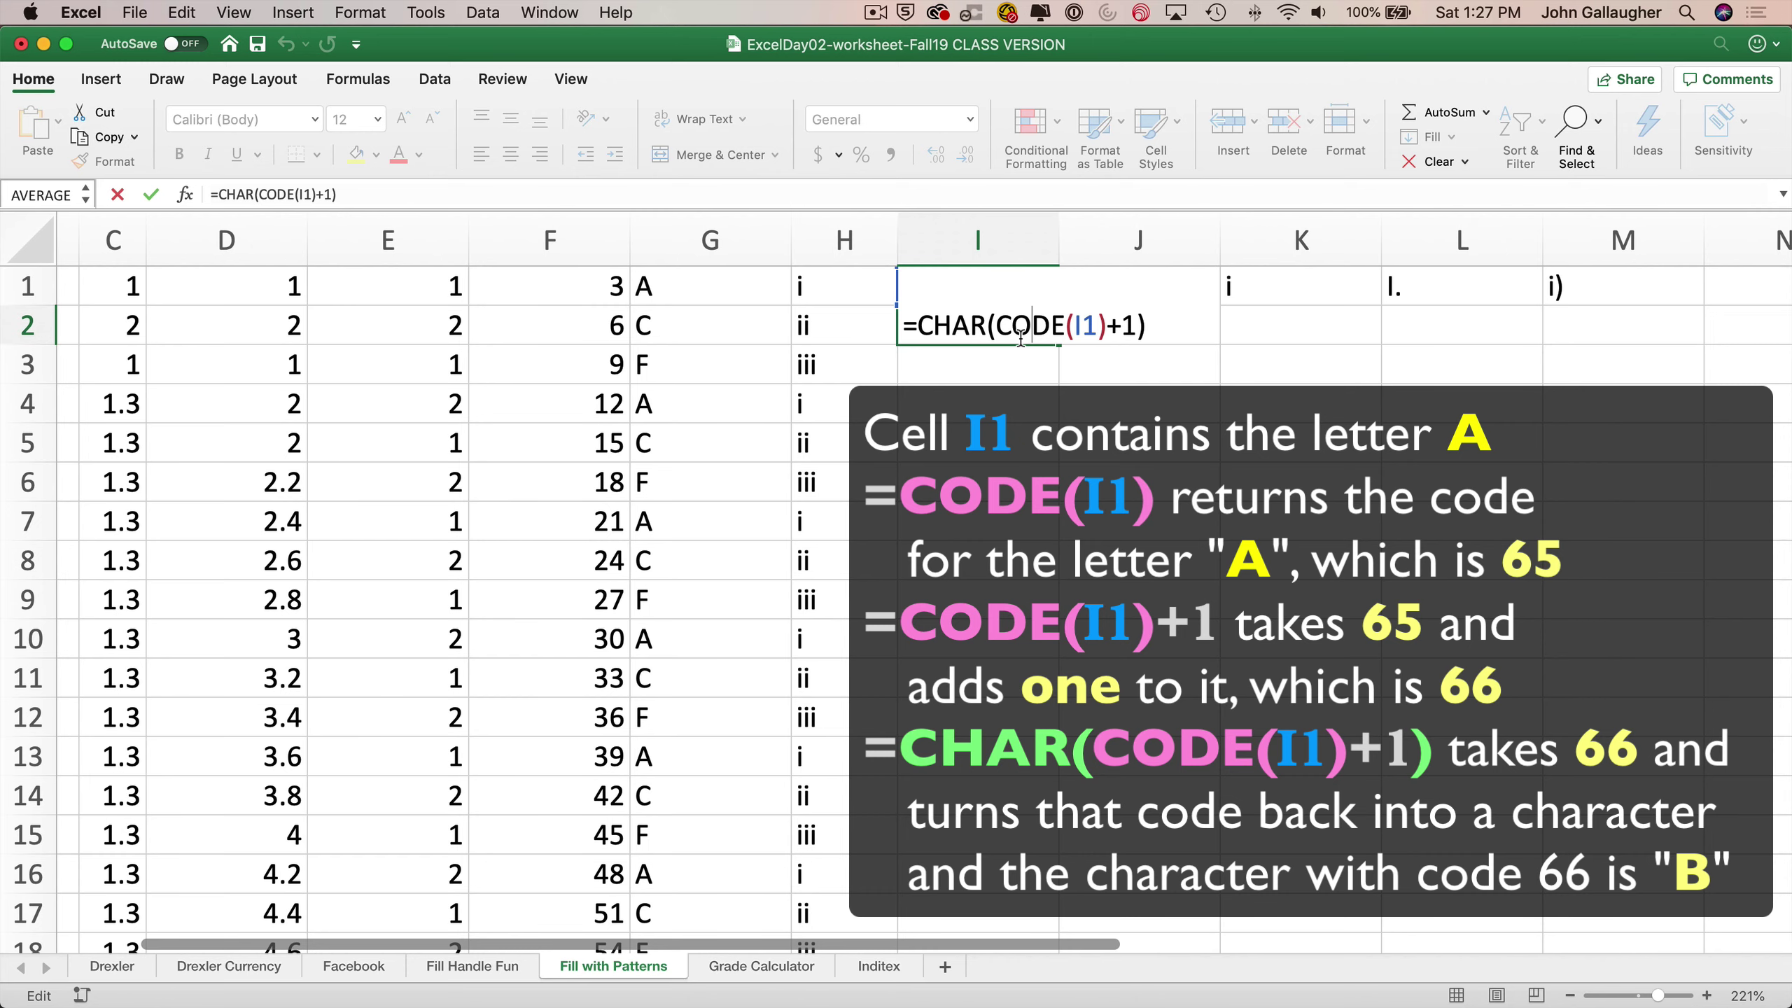
key("Return")
left_click(1013, 311)
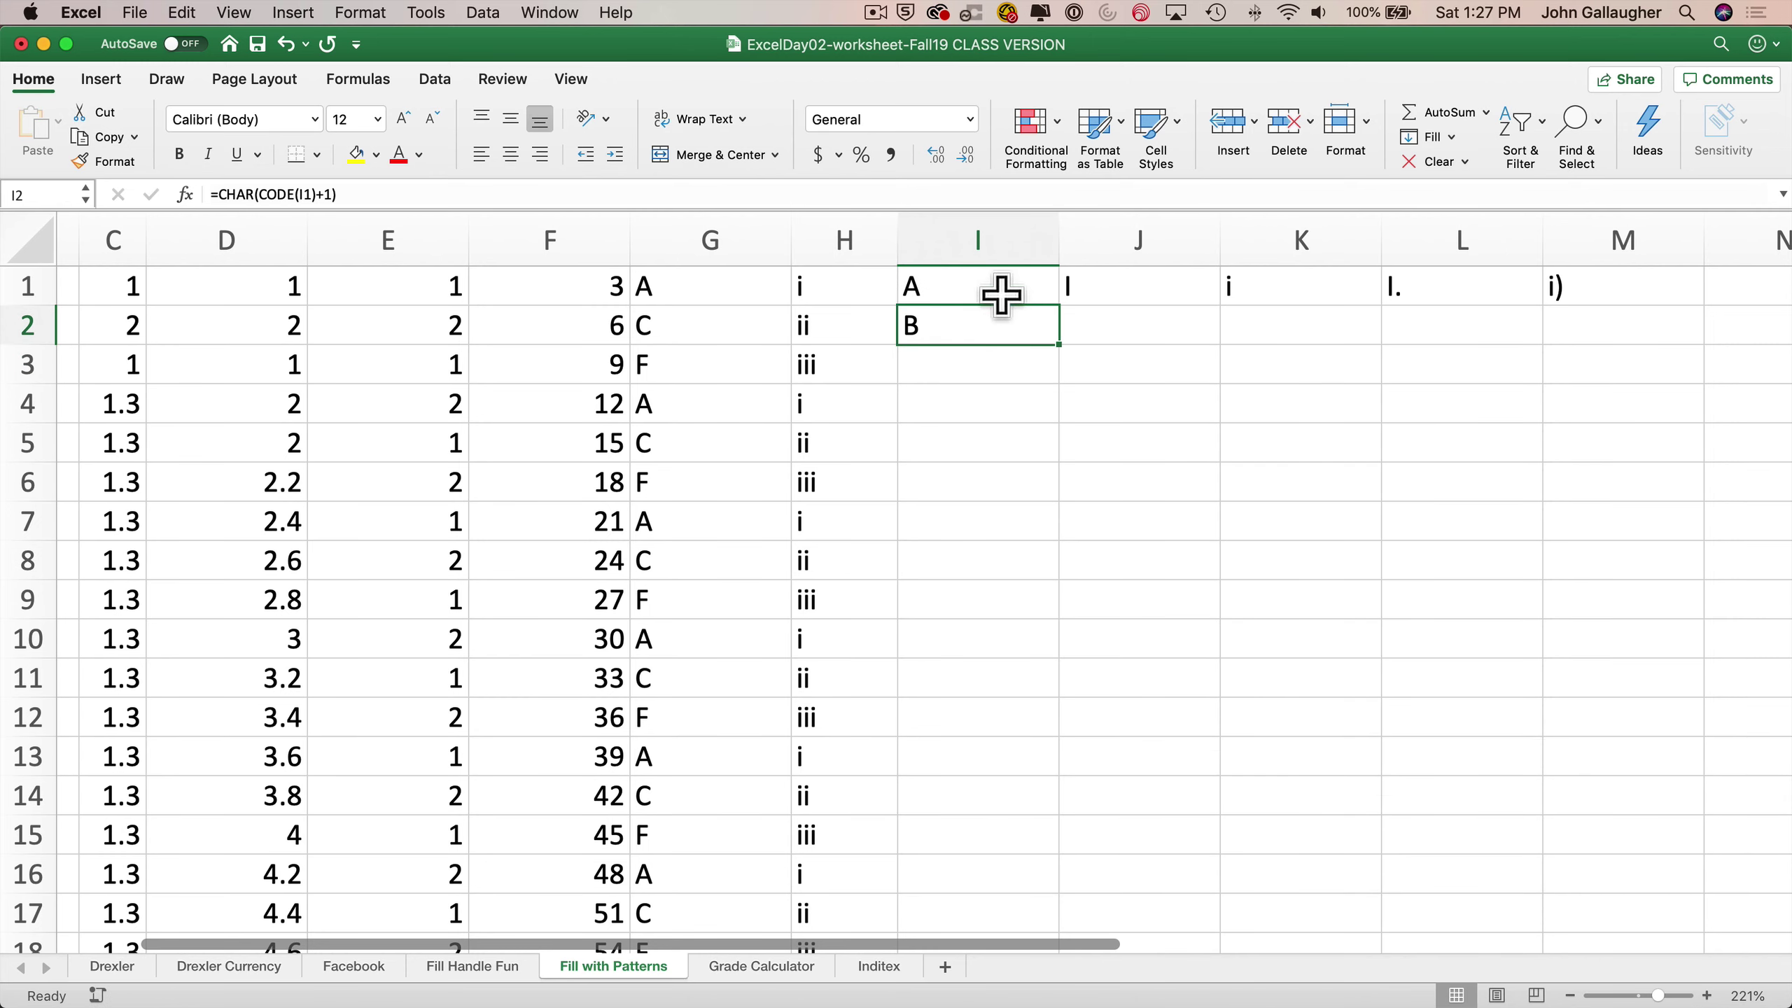
left_click(996, 287)
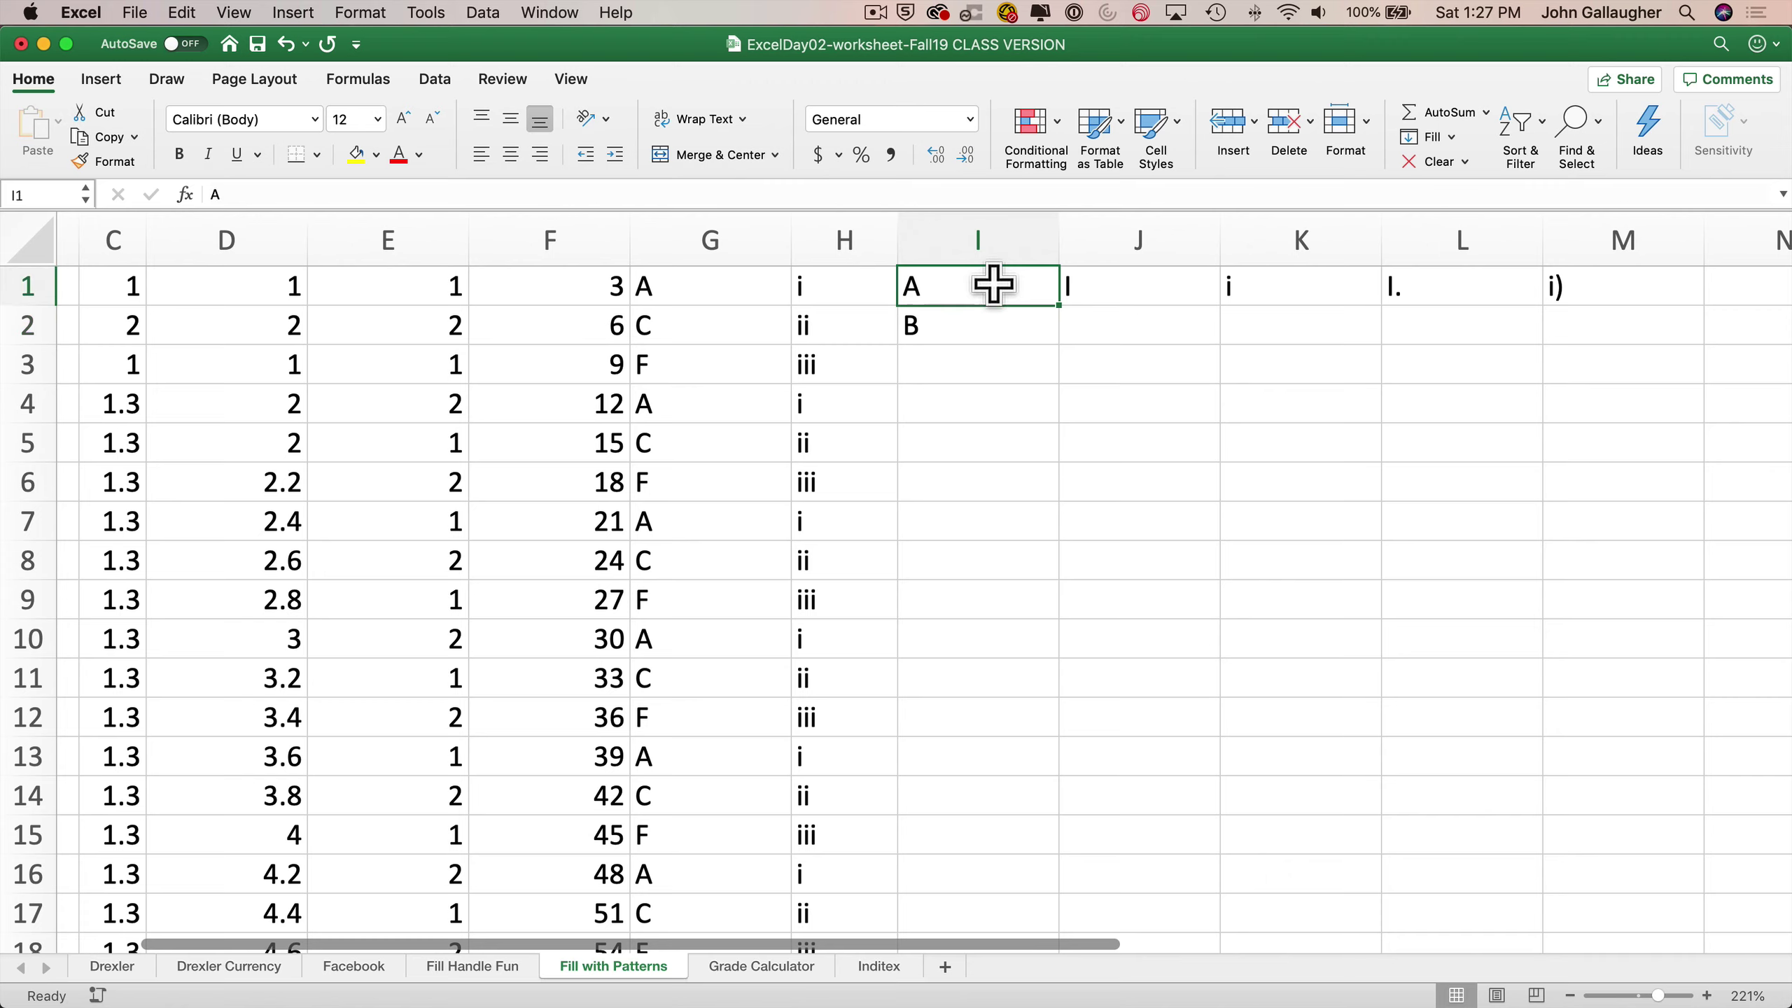
left_click(990, 323)
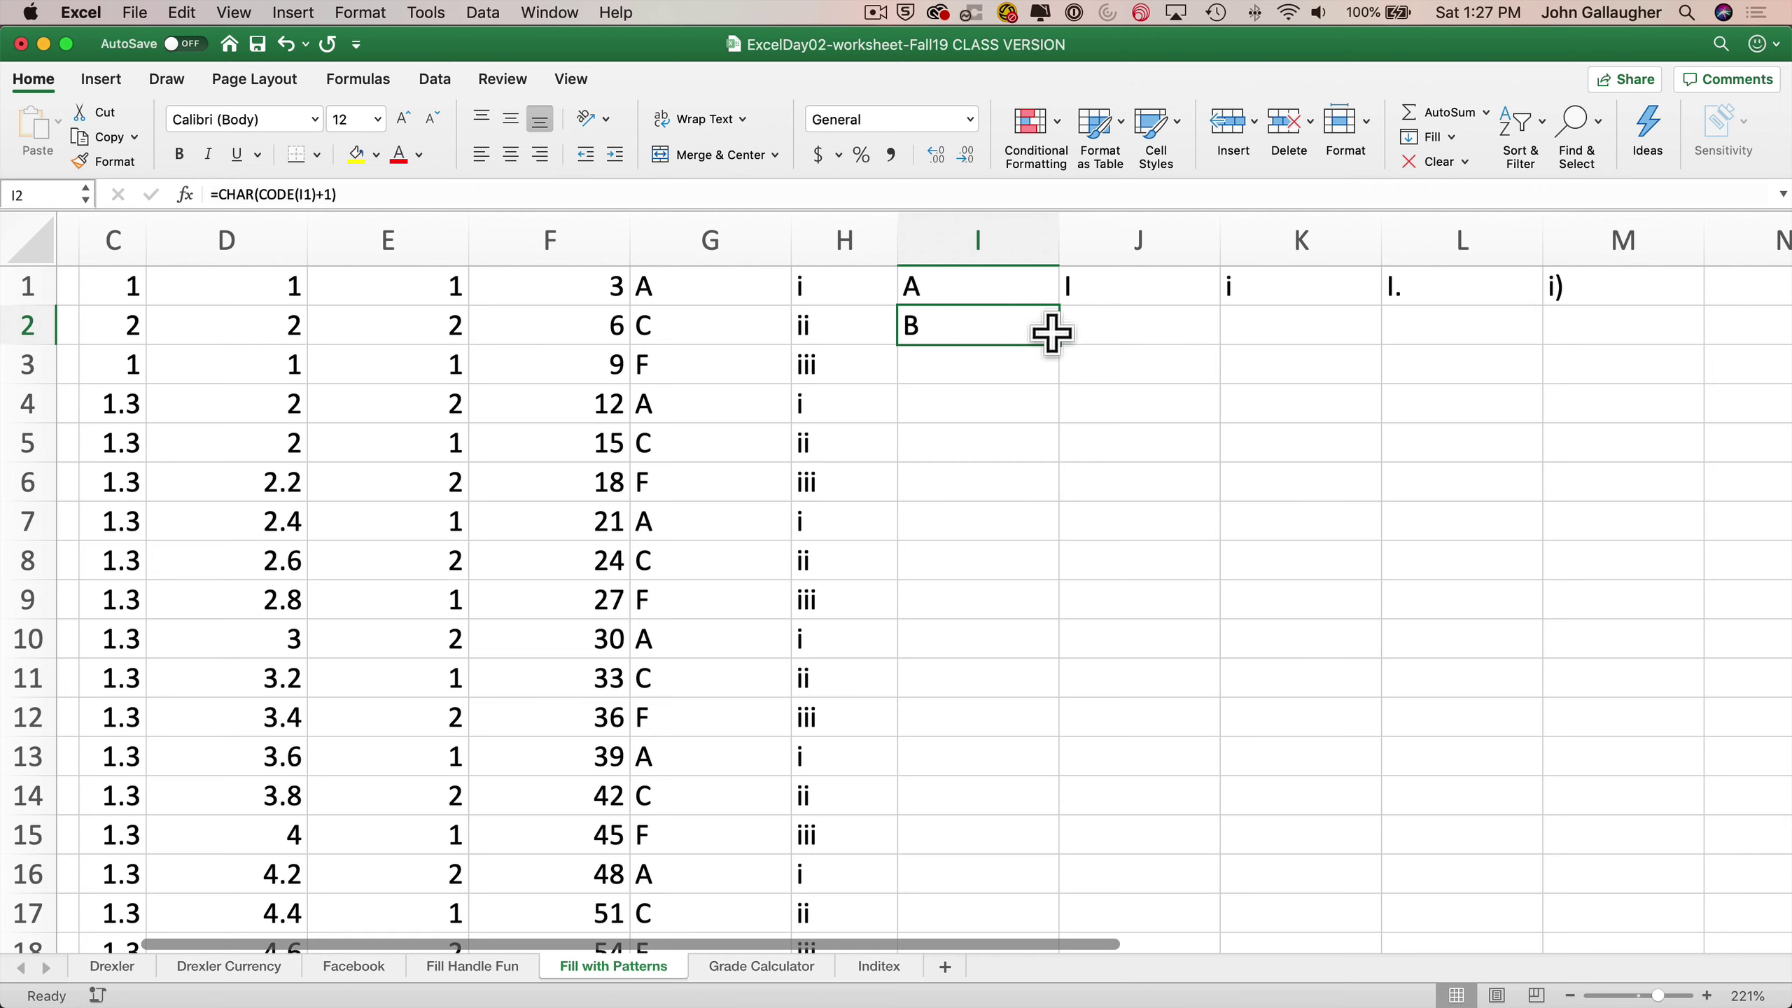
Step: Fill I2's next-character formula down column I to row 34
left_click_drag(1058, 345, 1020, 565)
scroll(1020, 502, "up", 10)
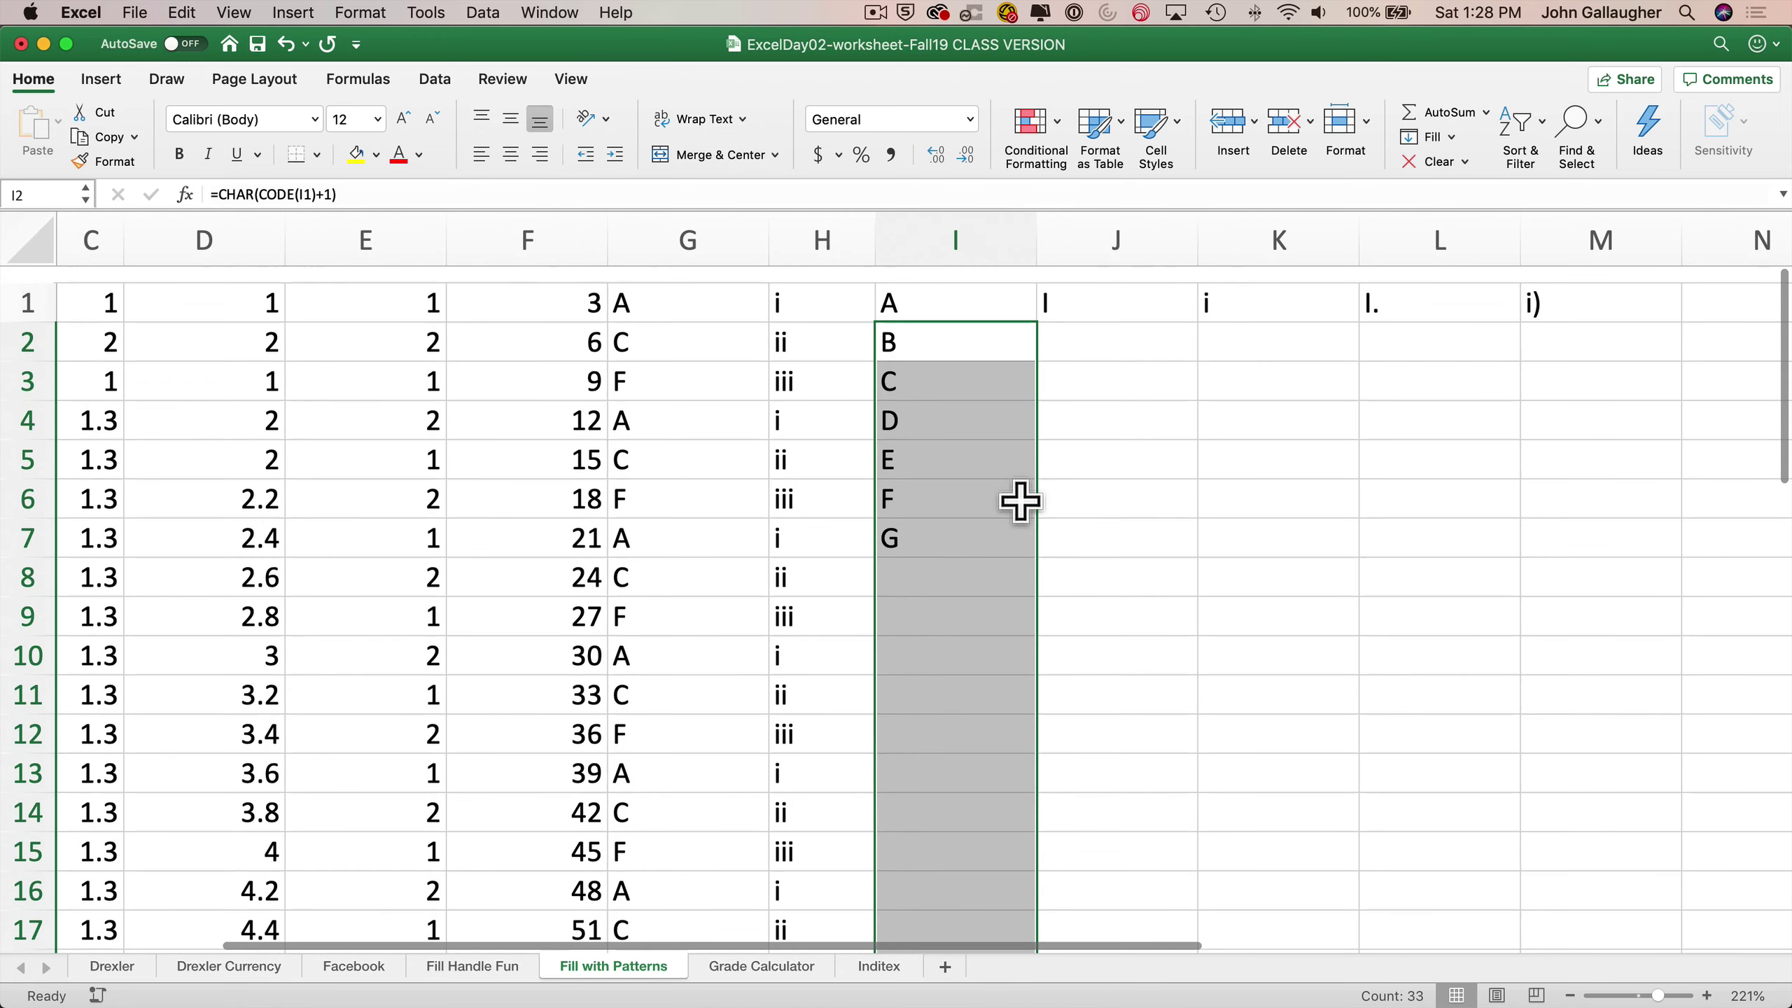
scroll(976, 363, "down", 8)
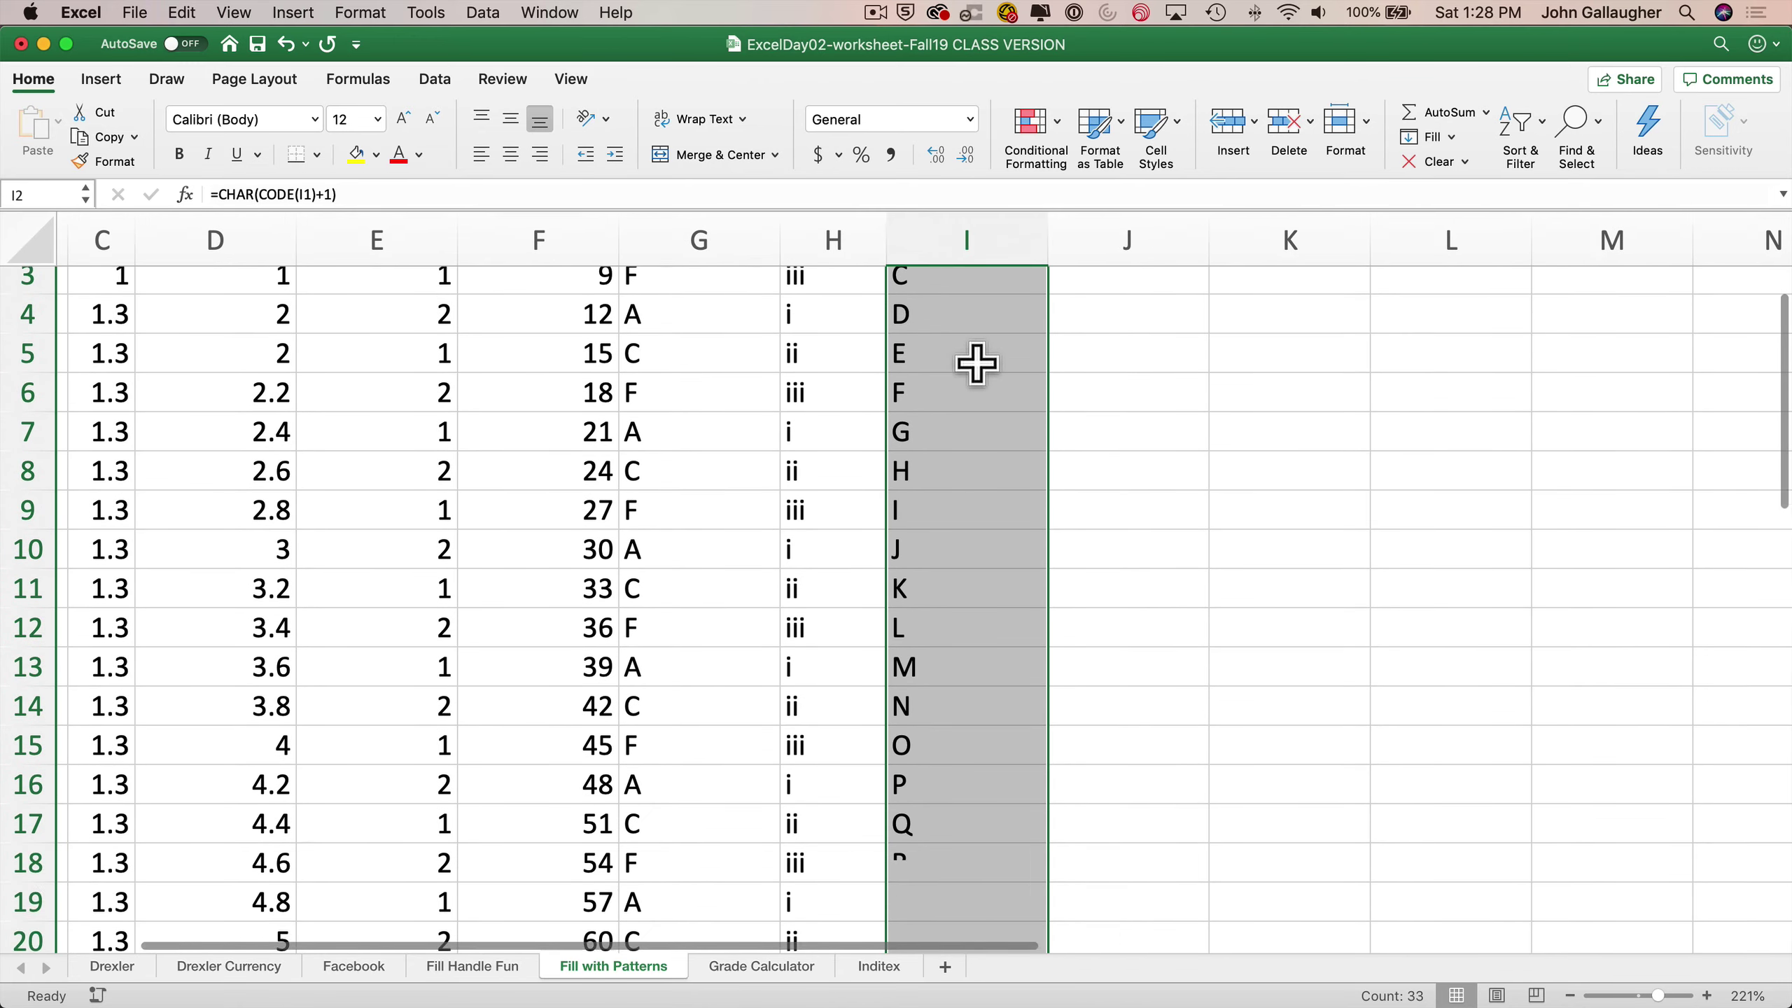
scroll(958, 516, "down", 10)
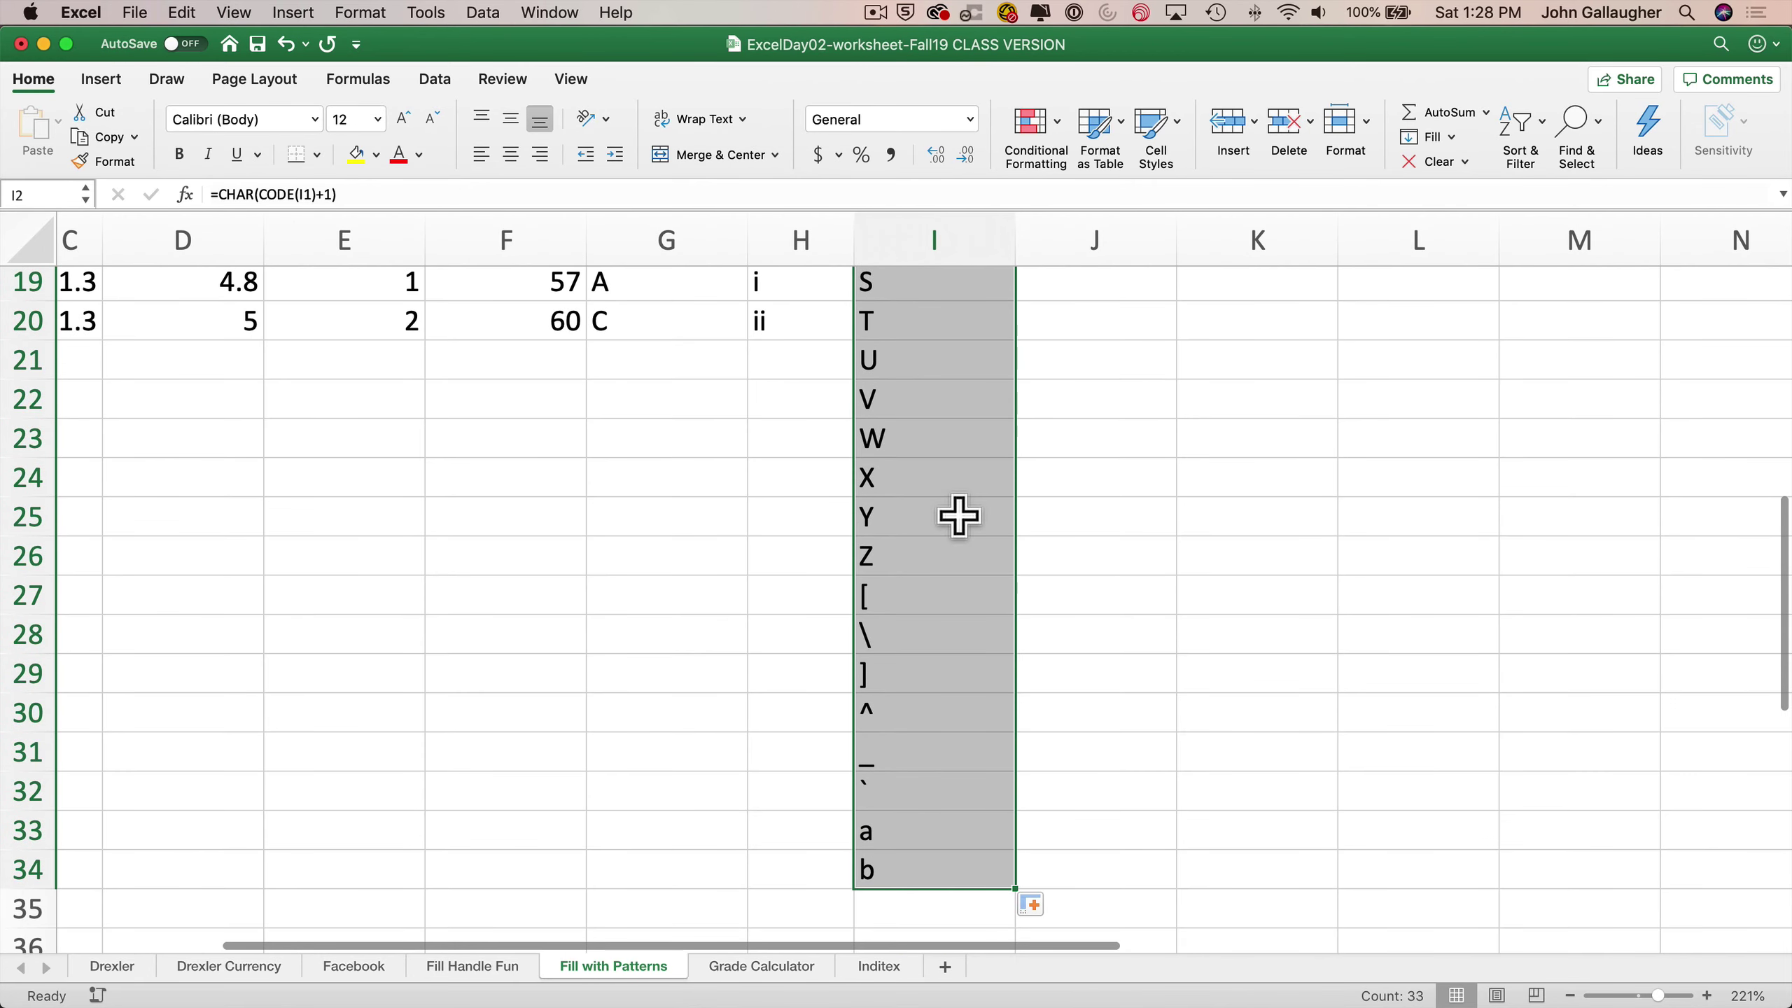
scroll(946, 663, "down", 6)
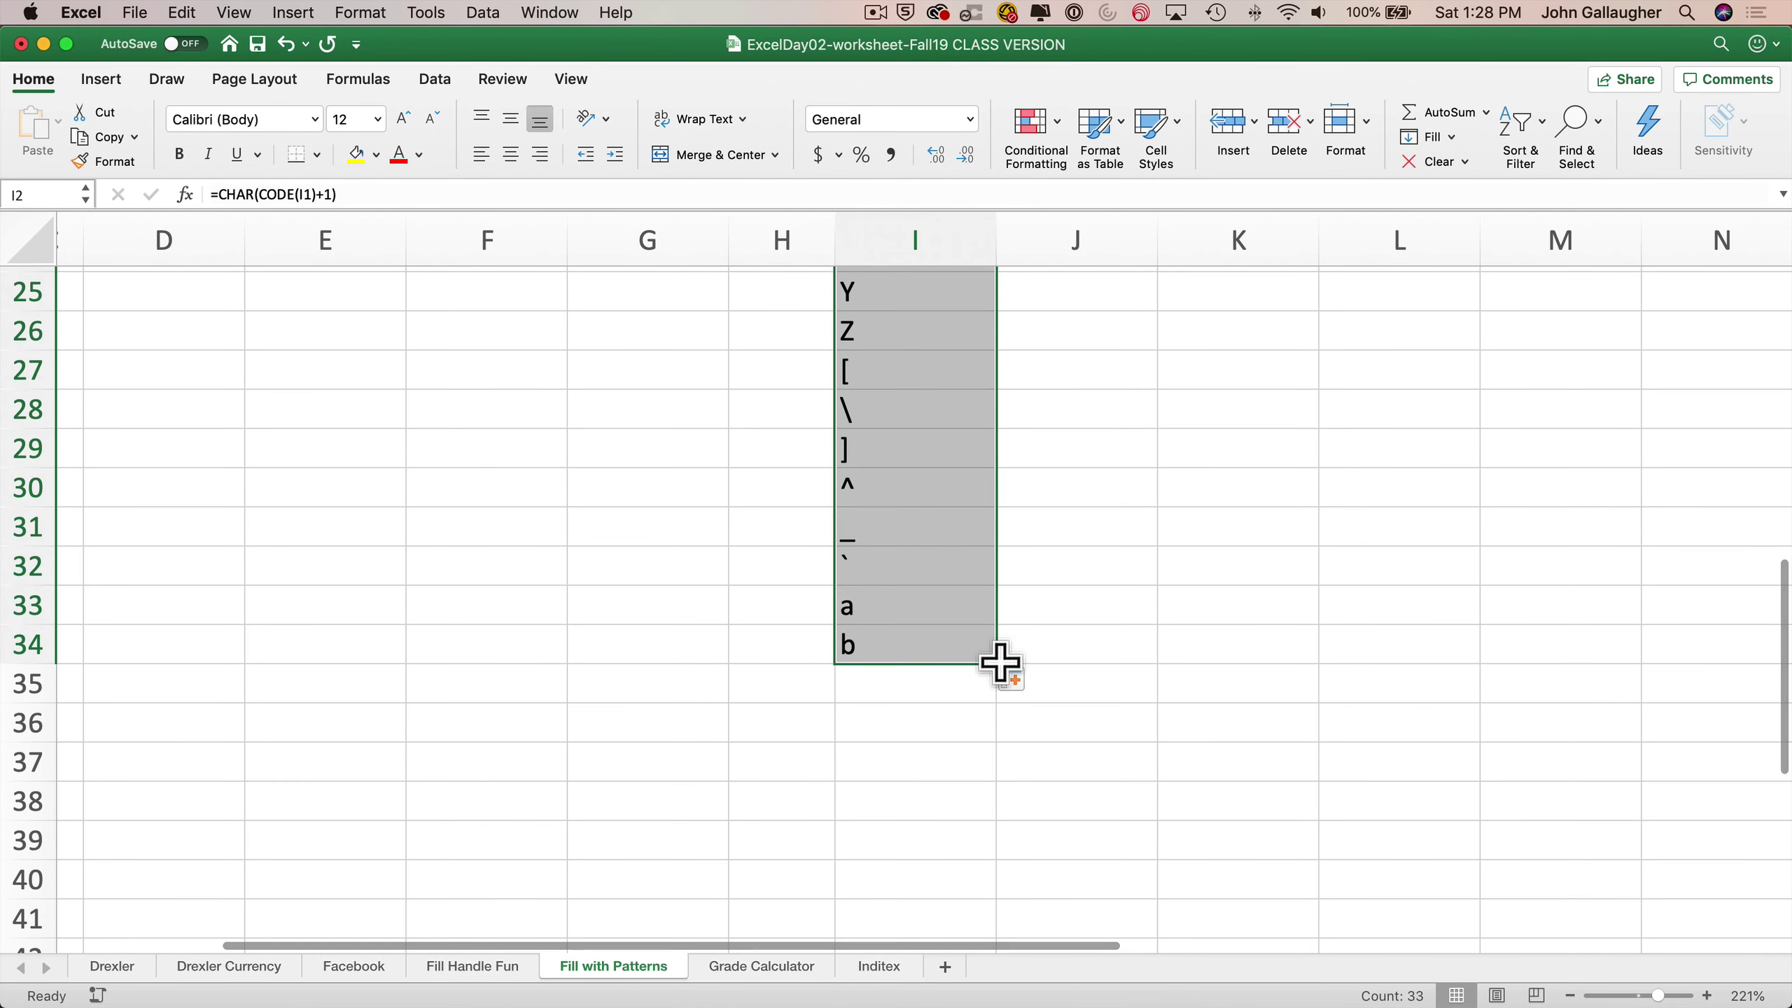
Step: Extend the characters down to row 44, past the symbols into lowercase a through l
left_click_drag(1000, 663, 972, 772)
scroll(972, 772, "up", 13)
scroll(927, 688, "down", 3)
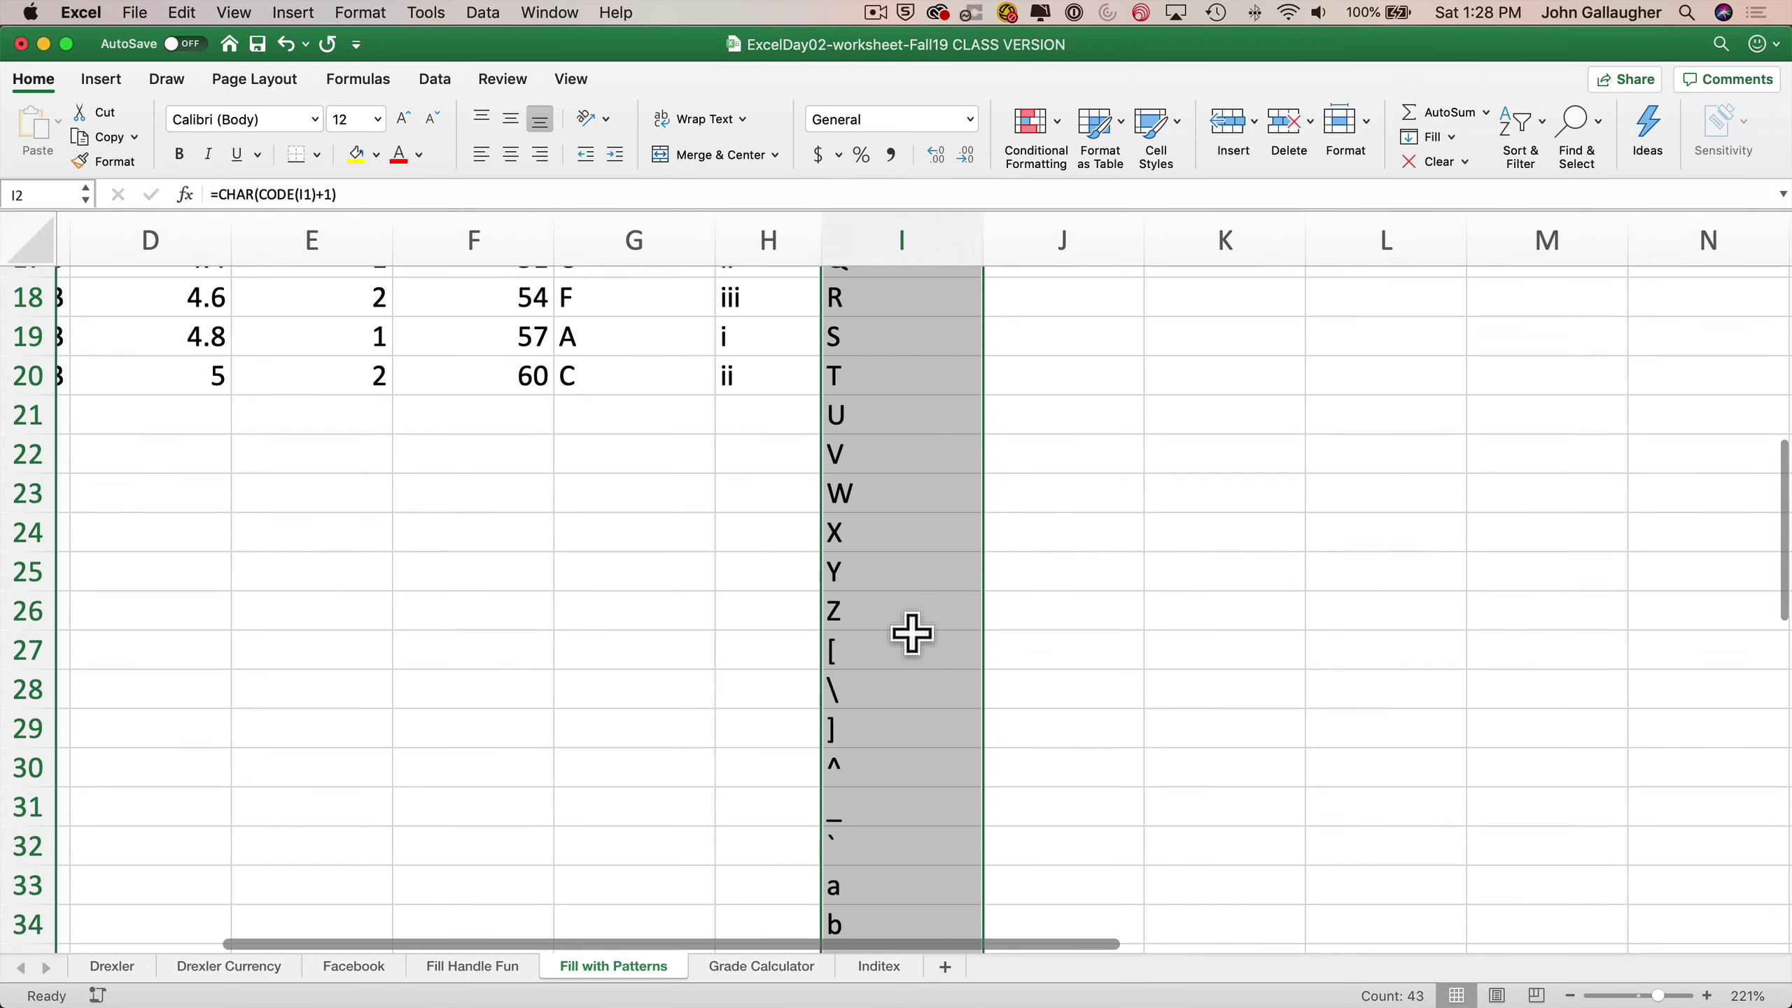
scroll(912, 655, "down", 1)
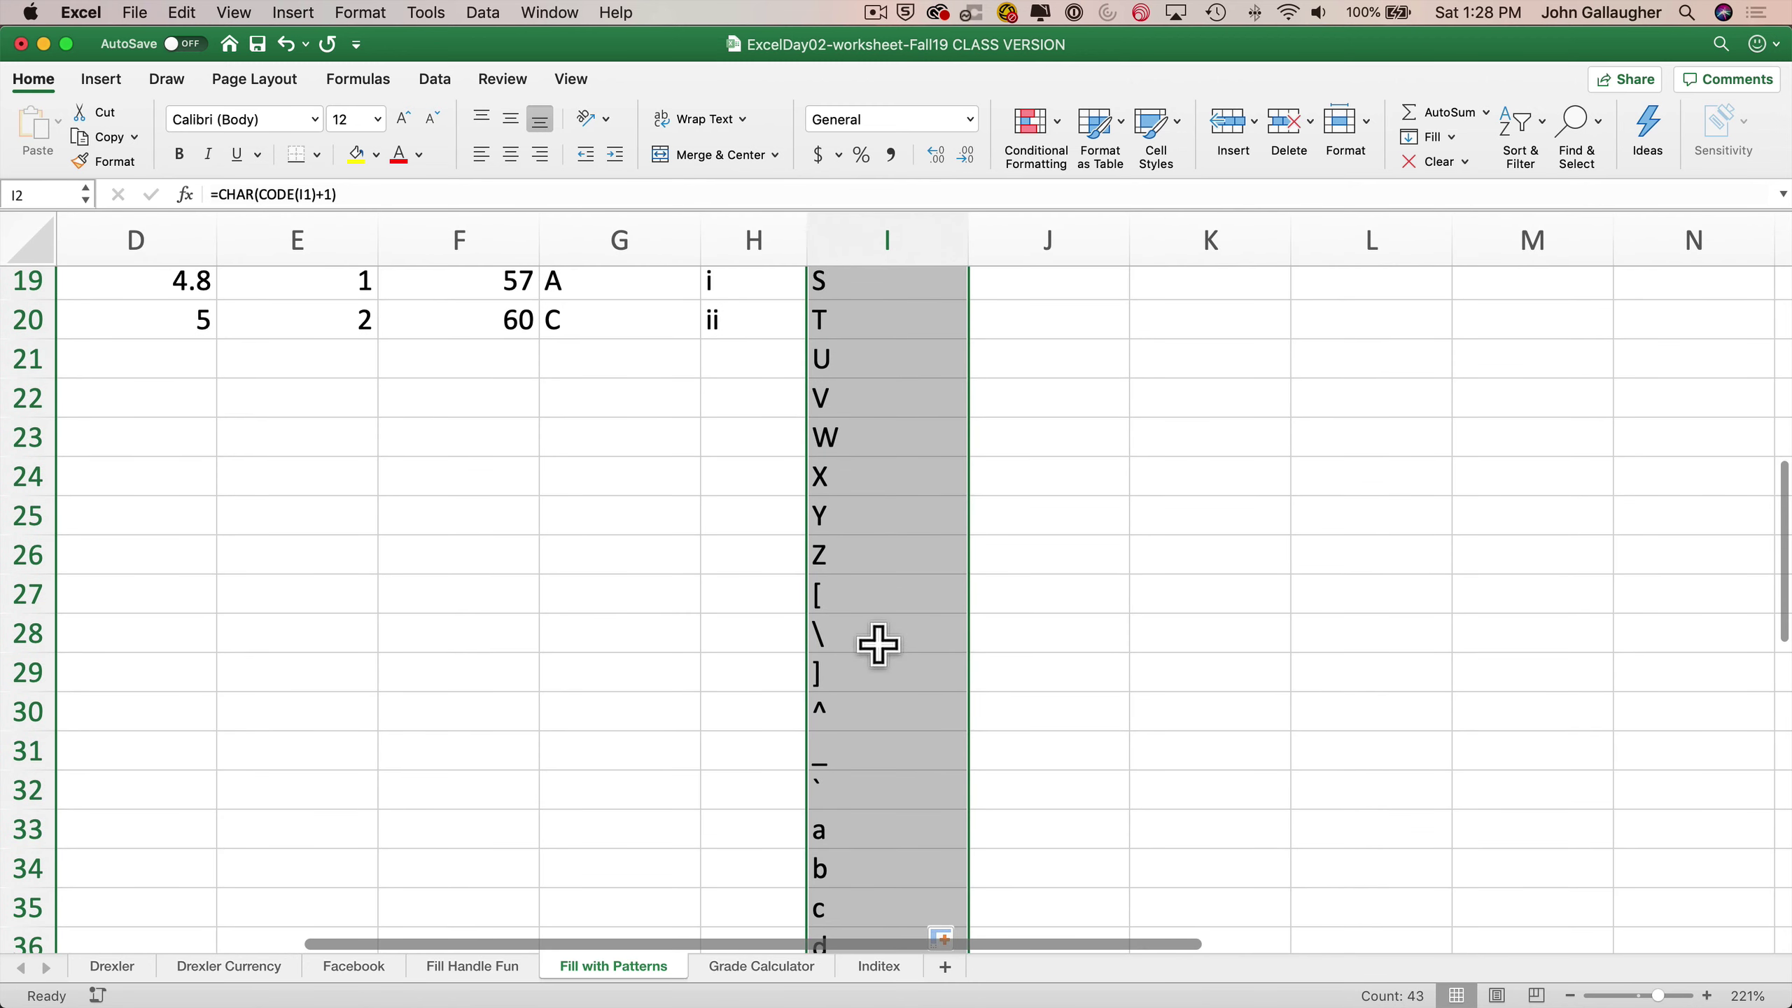
scroll(878, 639, "down", 2)
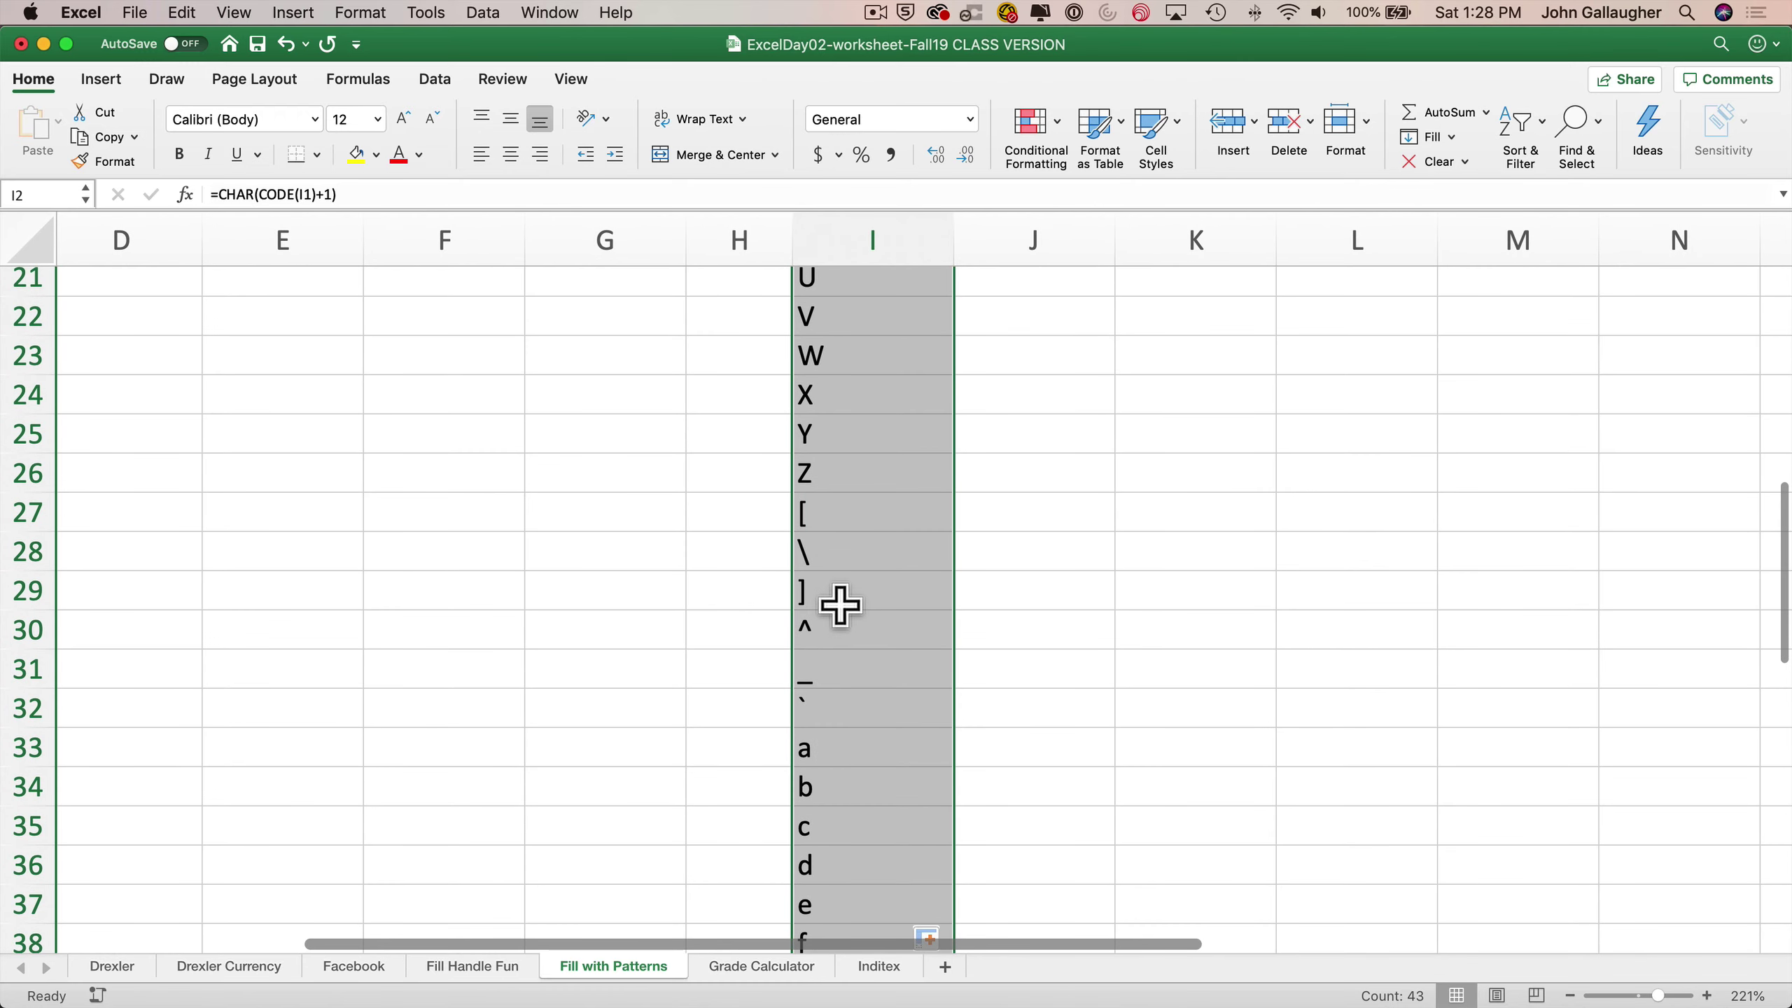
scroll(840, 607, "down", 2)
scroll(839, 616, "down", 1)
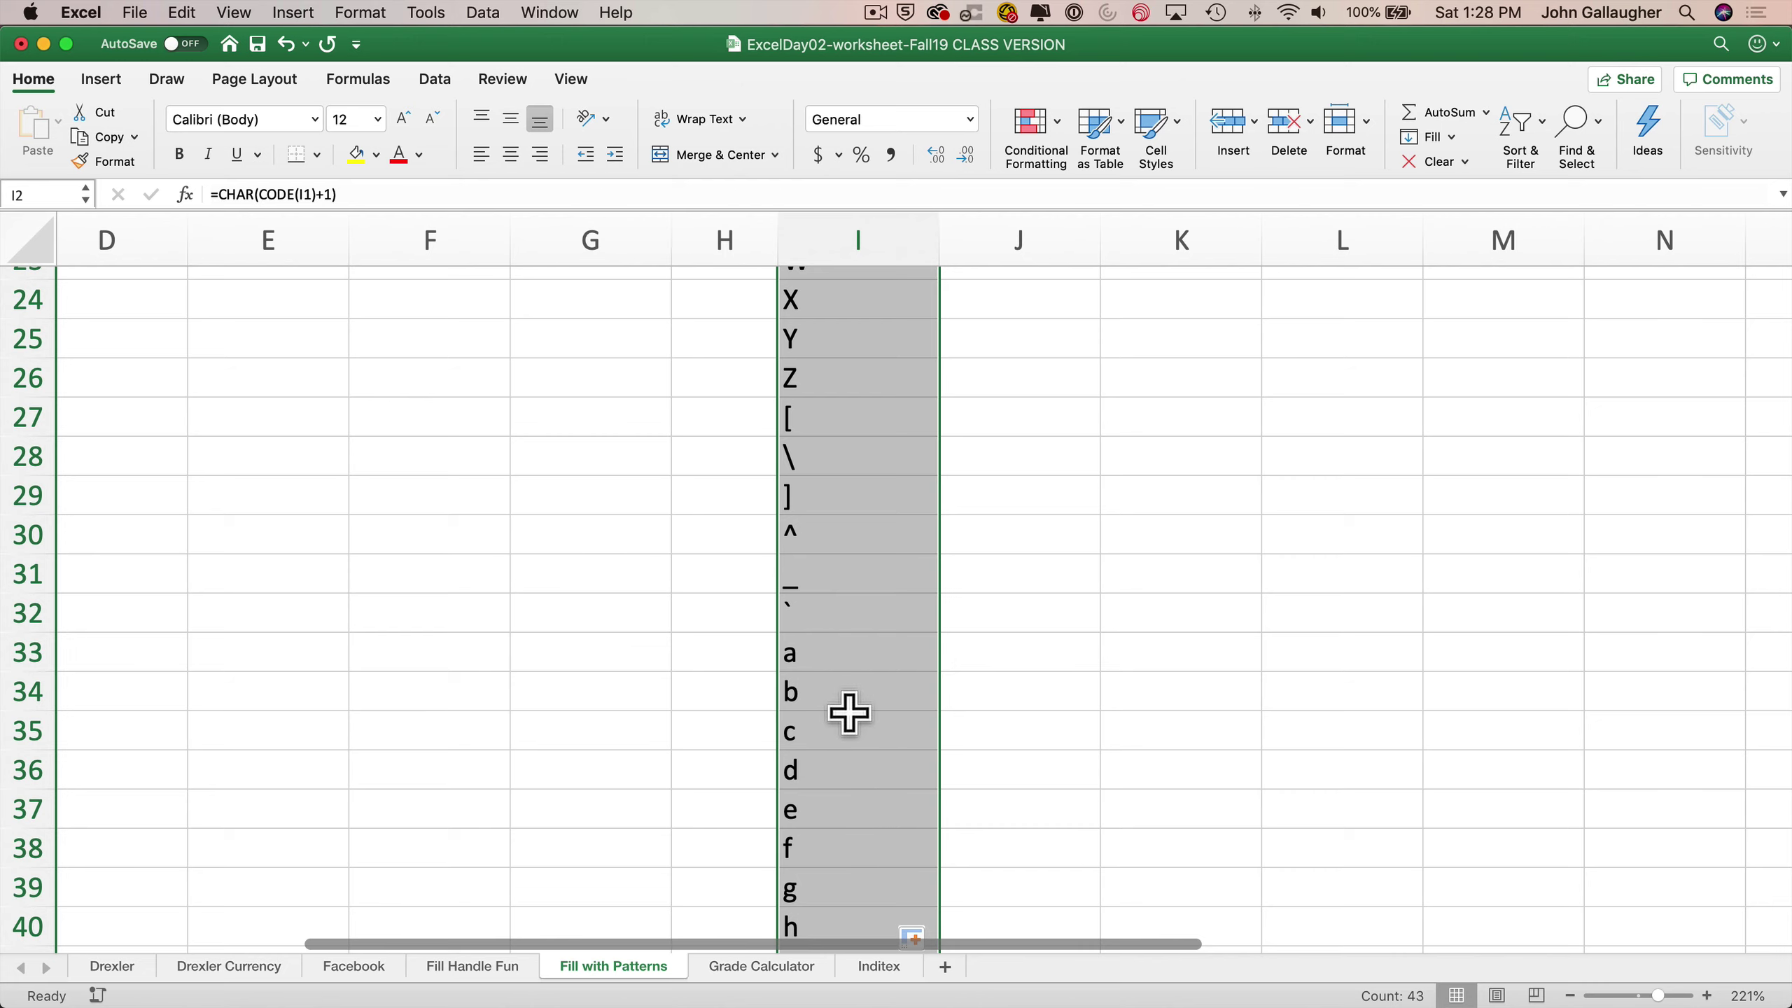
scroll(856, 688, "down", 1)
scroll(849, 712, "down", 5)
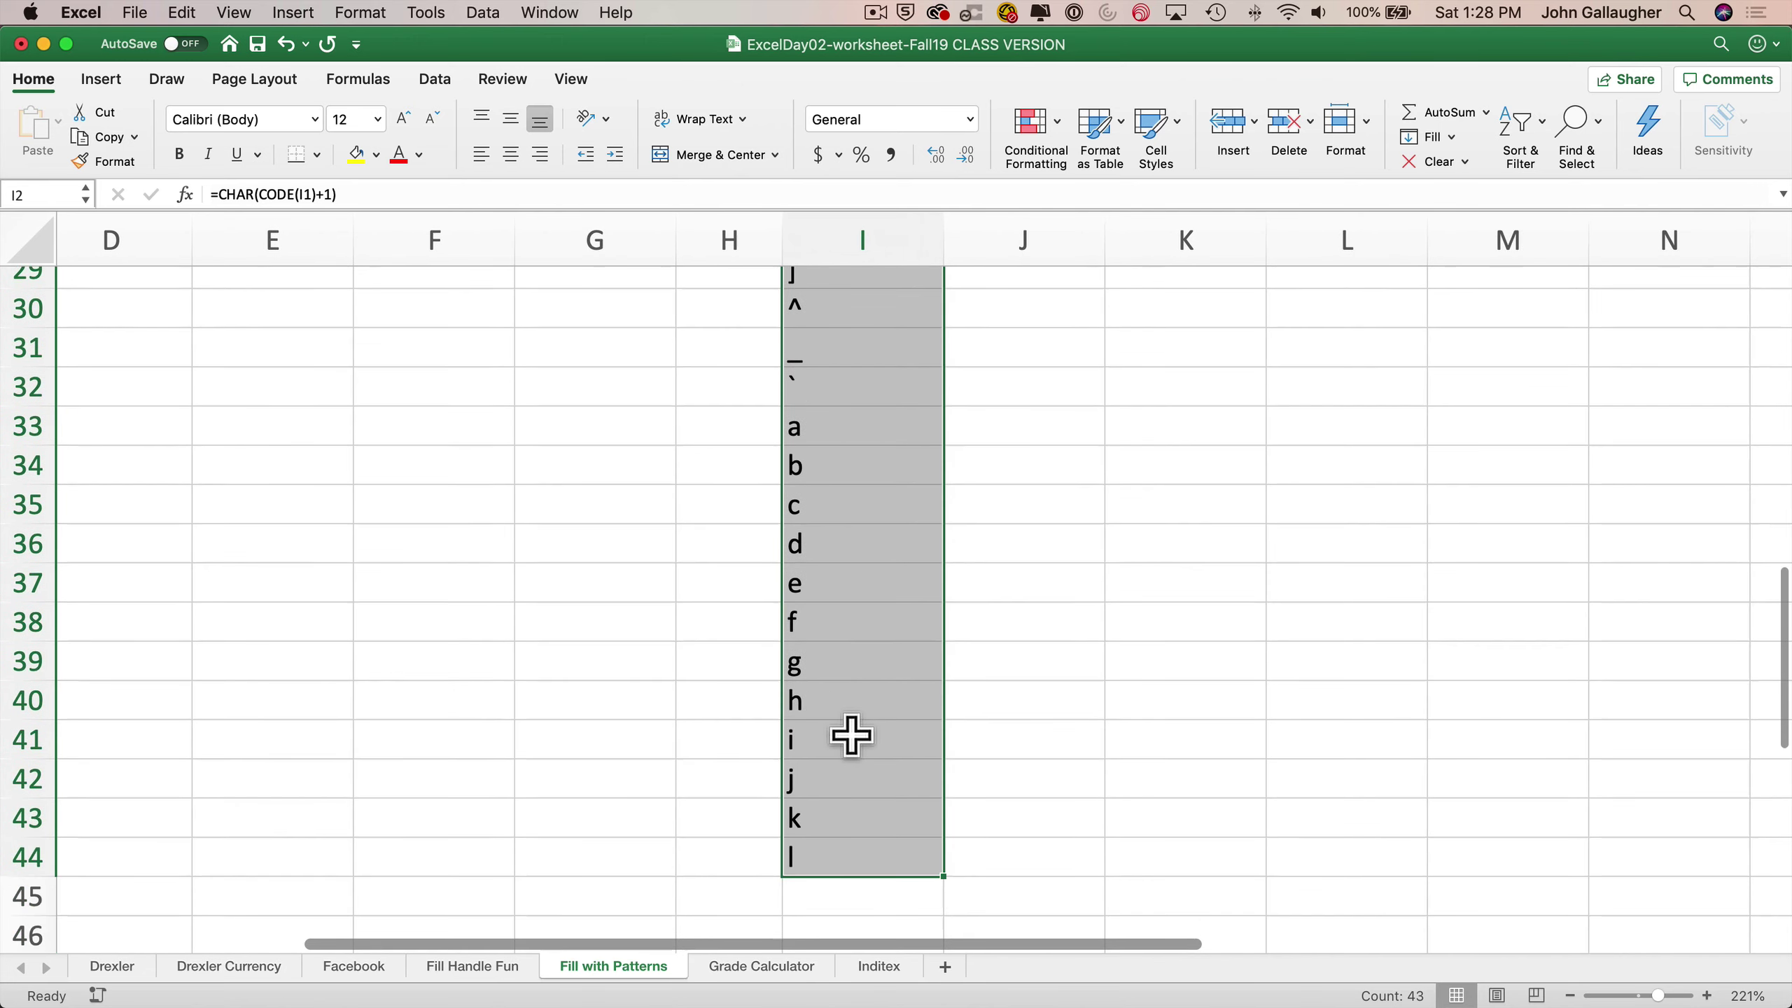
scroll(852, 733, "up", 5)
scroll(852, 735, "up", 10)
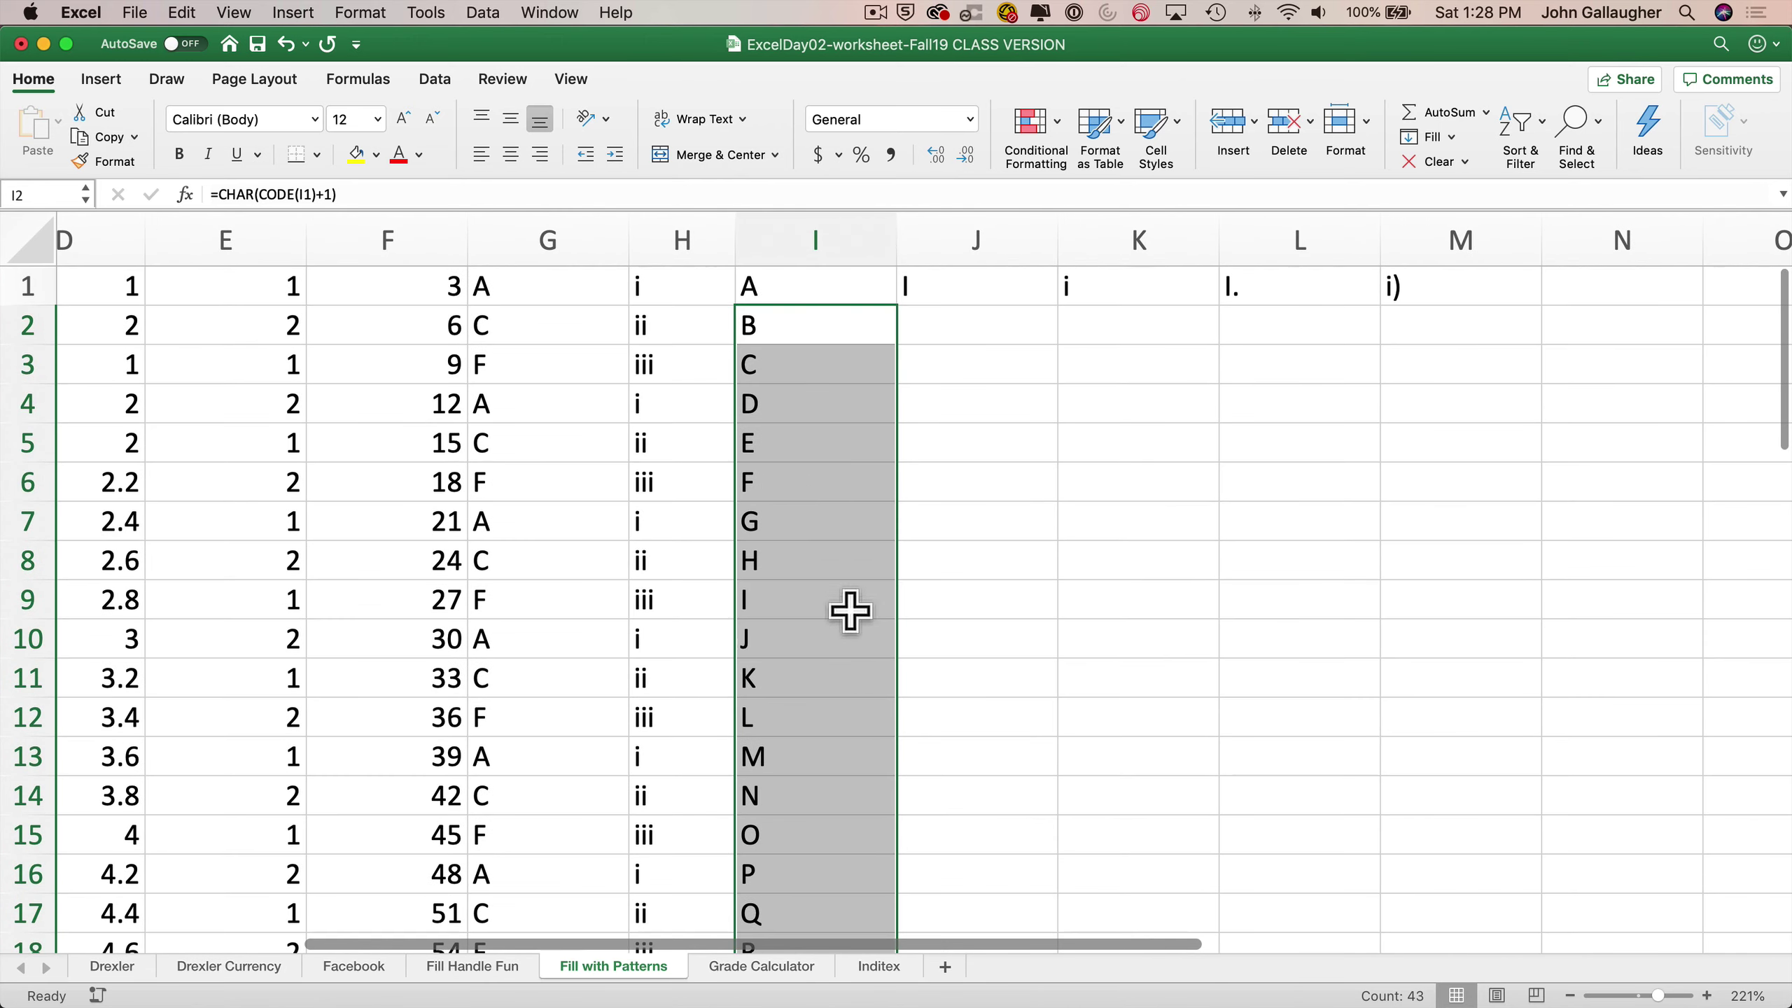
Step: Inspect I2's =CHAR(CODE(I1)+1) formula without changing it
left_click(794, 282)
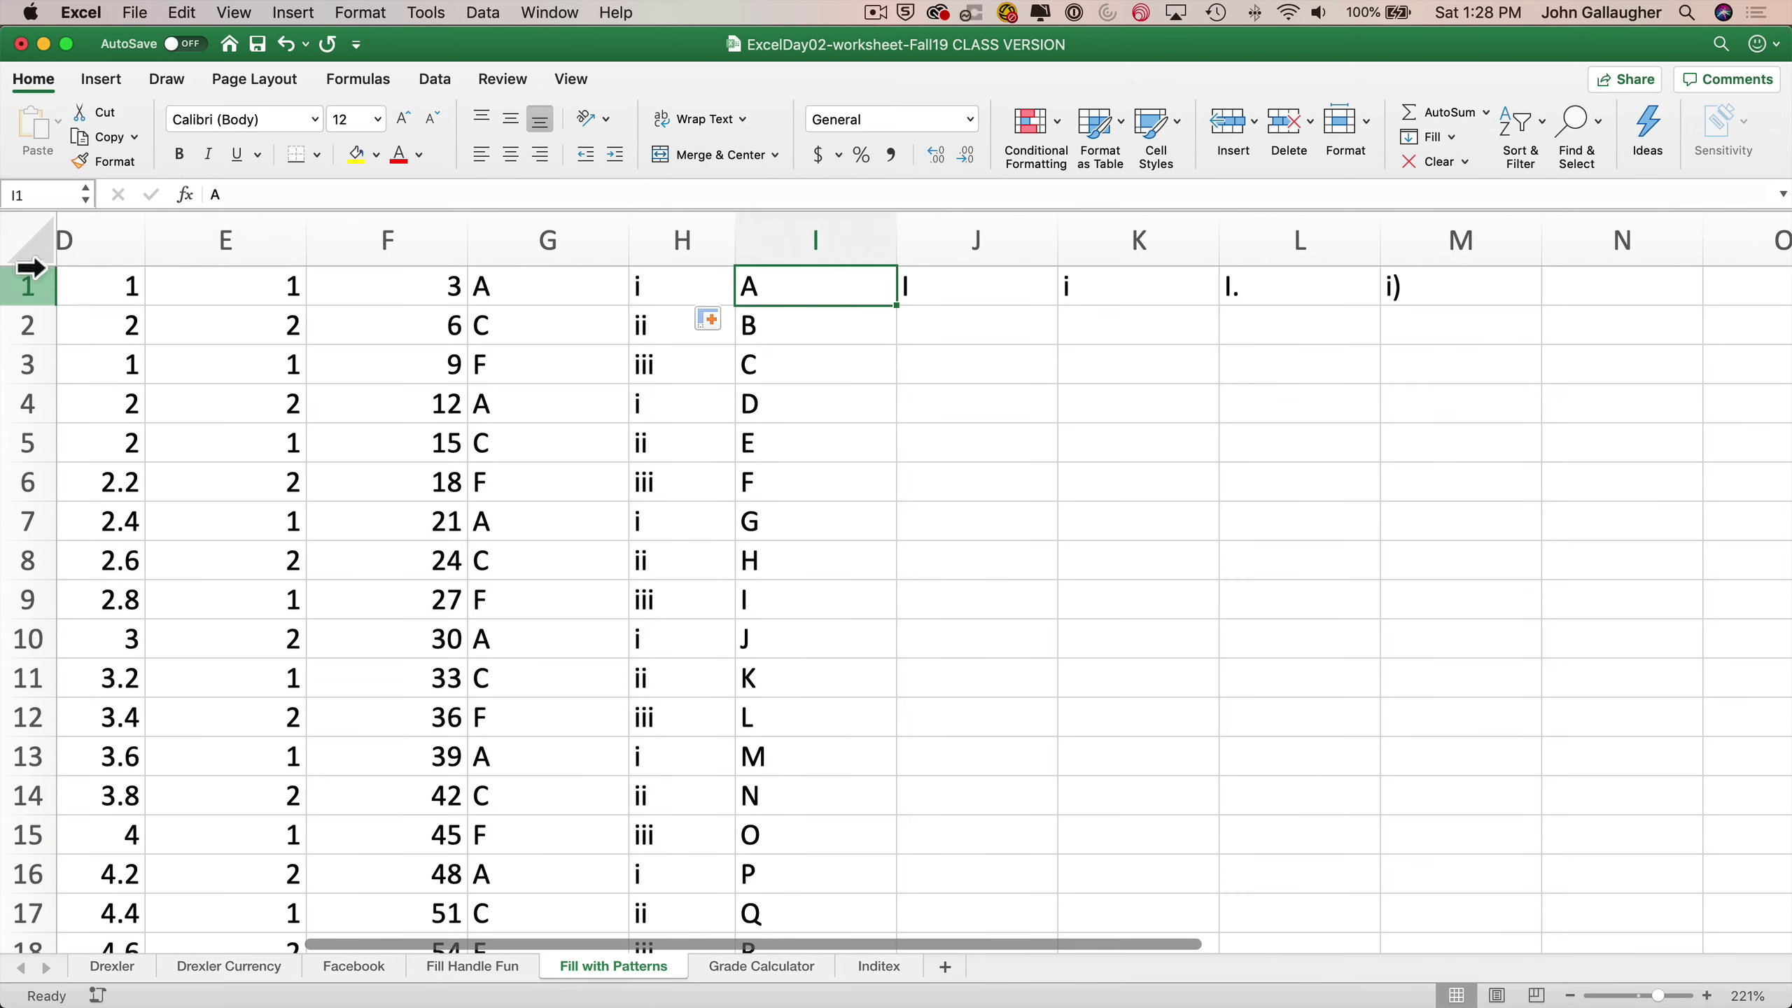
left_click(822, 322)
double_click(822, 321)
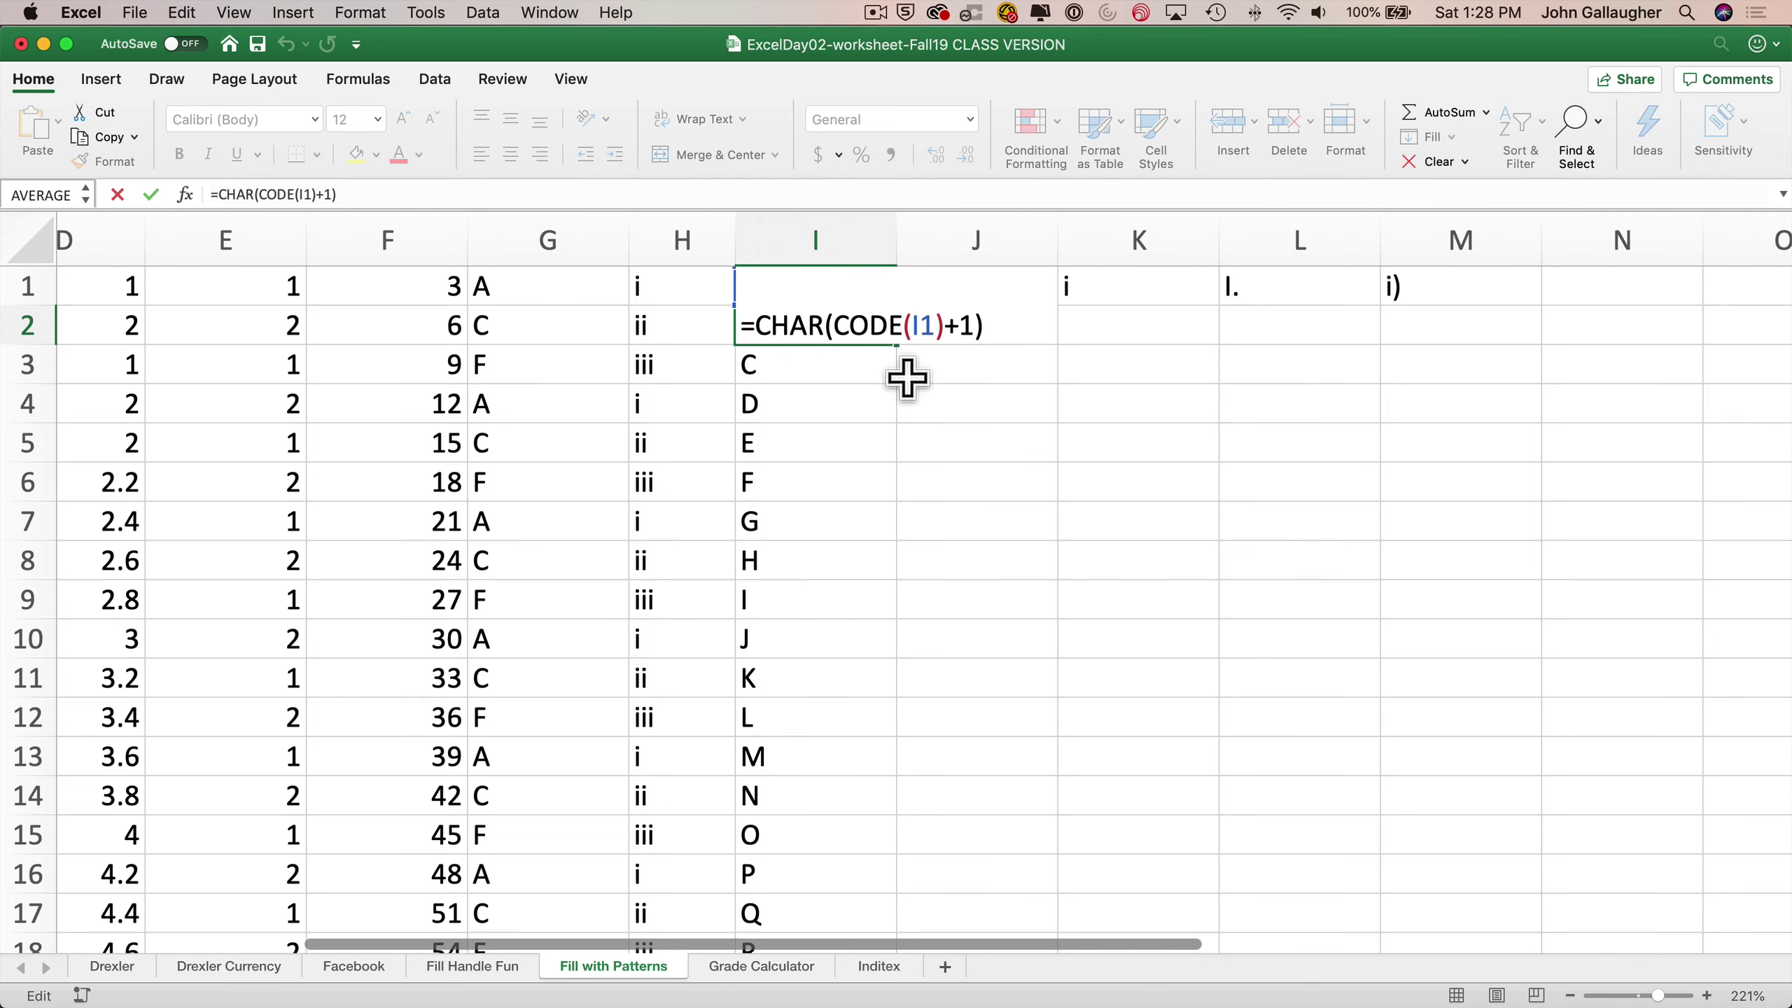
key("Escape")
Step: Change I1 to J so column I recalculates as K, L, M onward
left_click(834, 287)
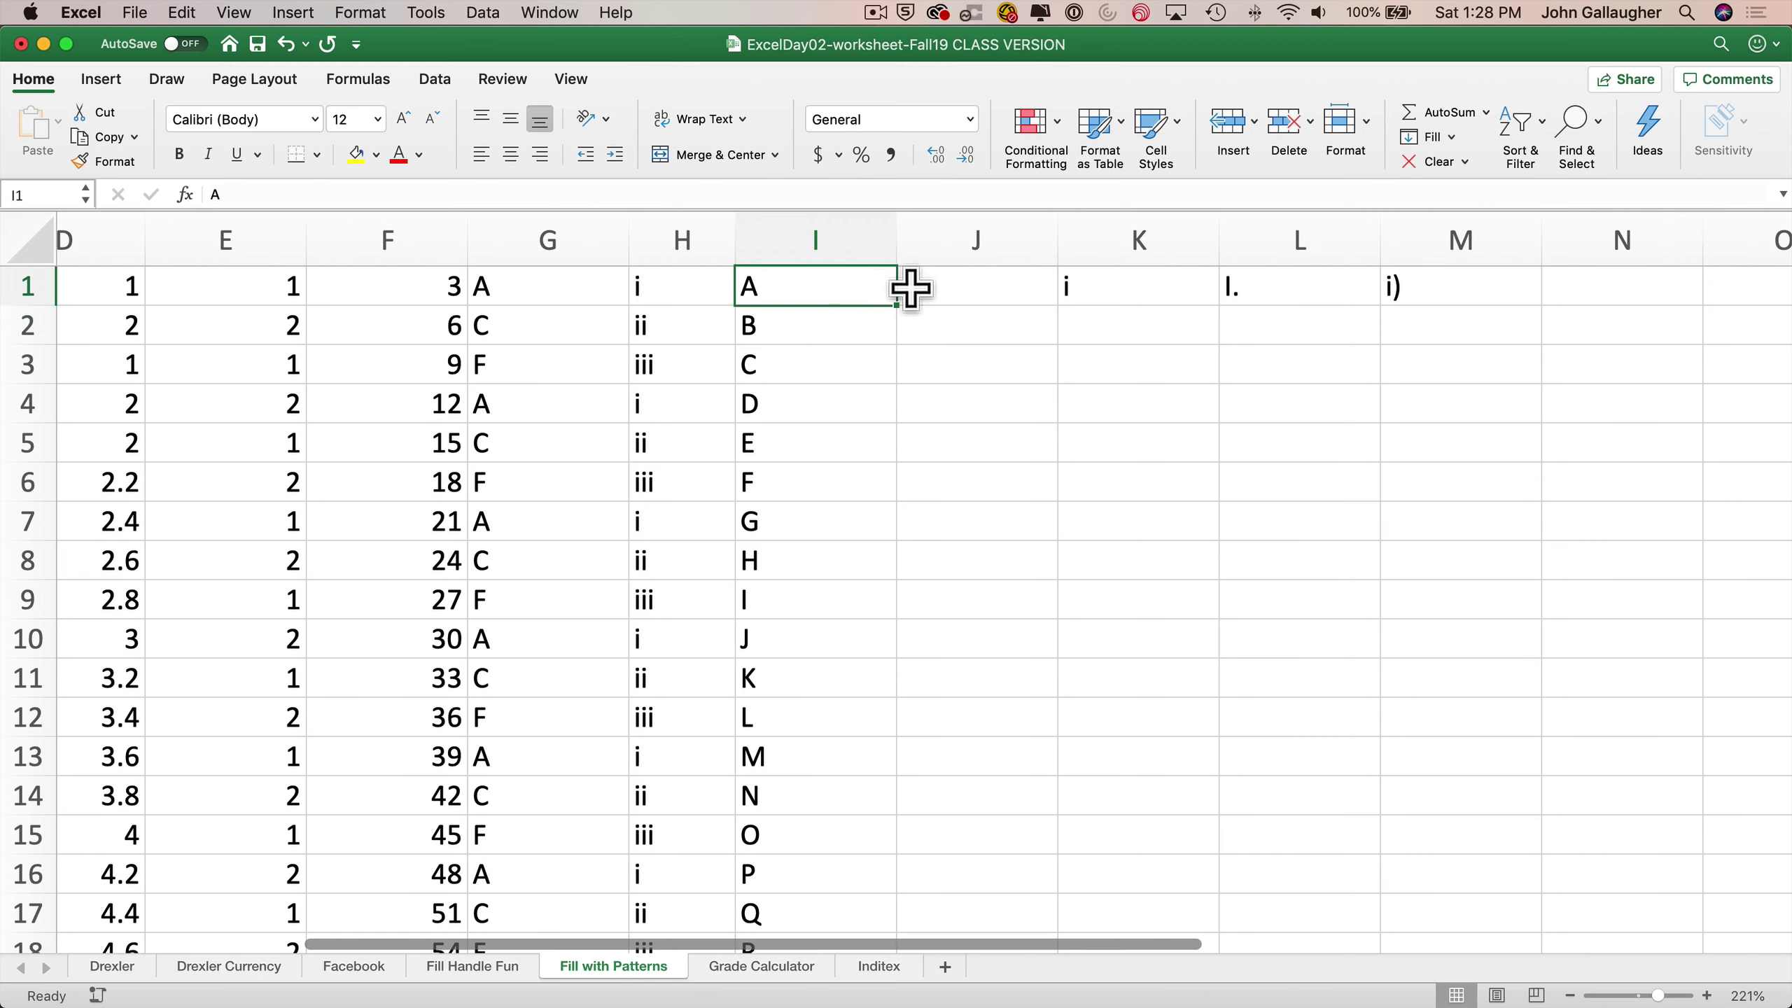
type("J")
key("Return")
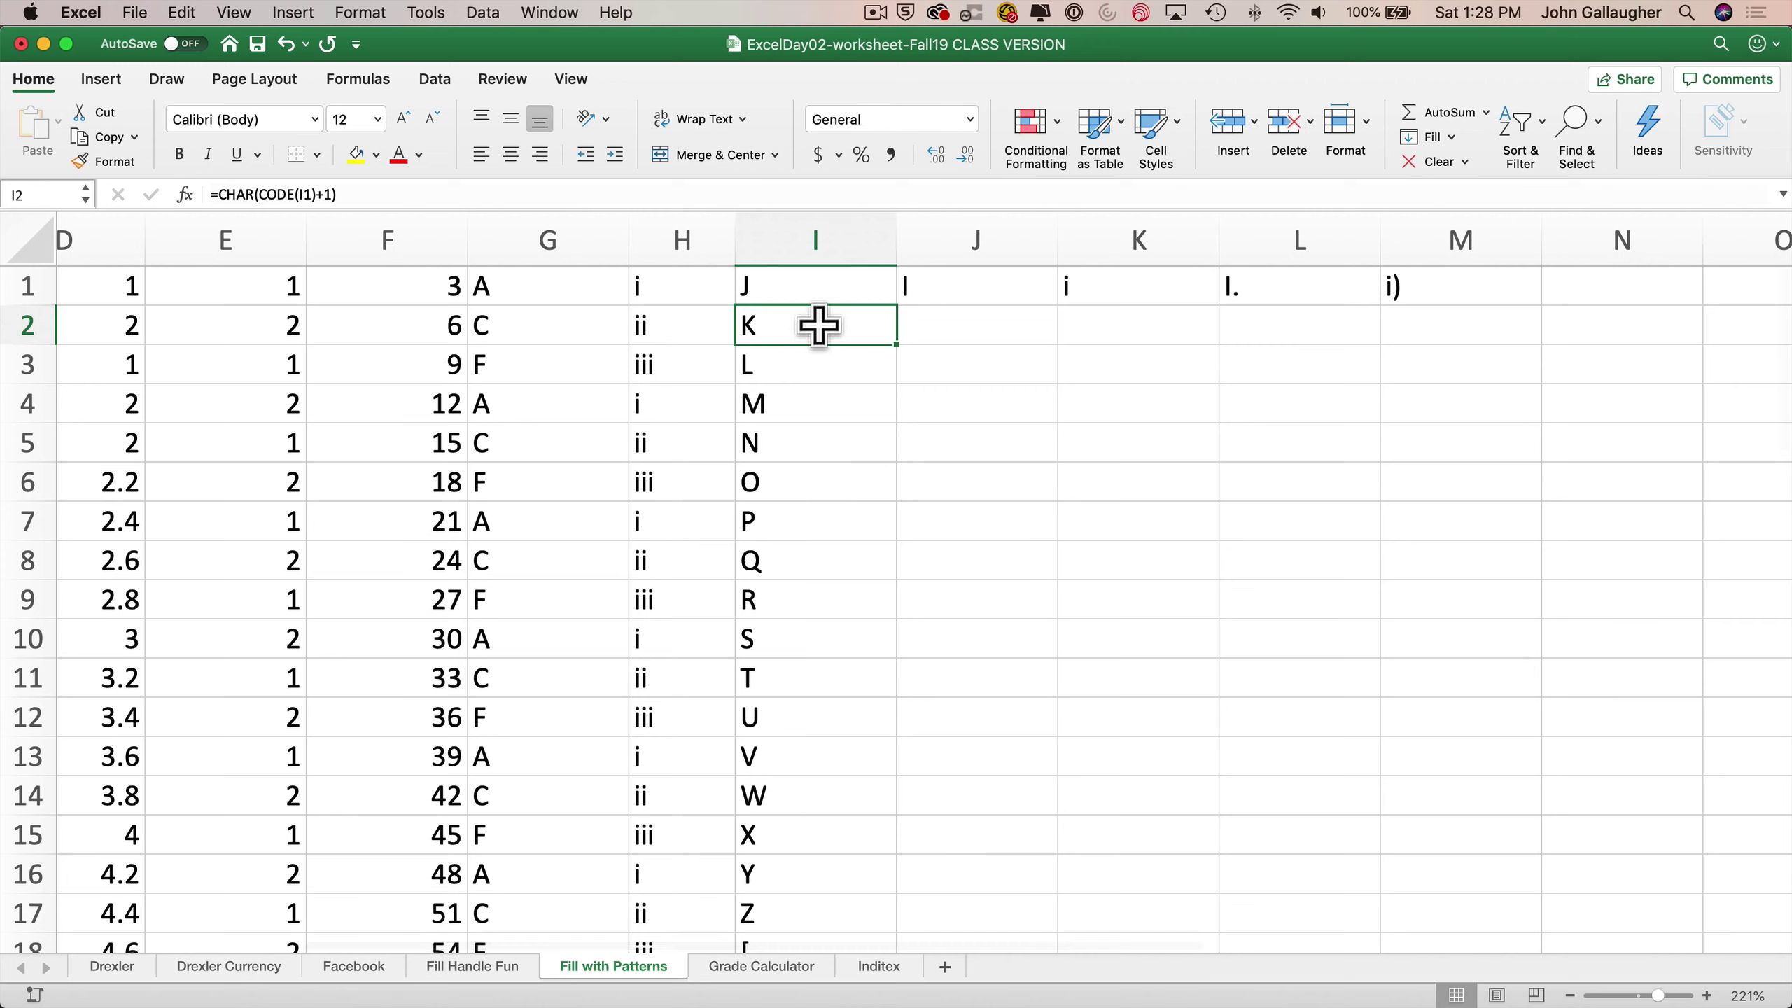
double_click(818, 326)
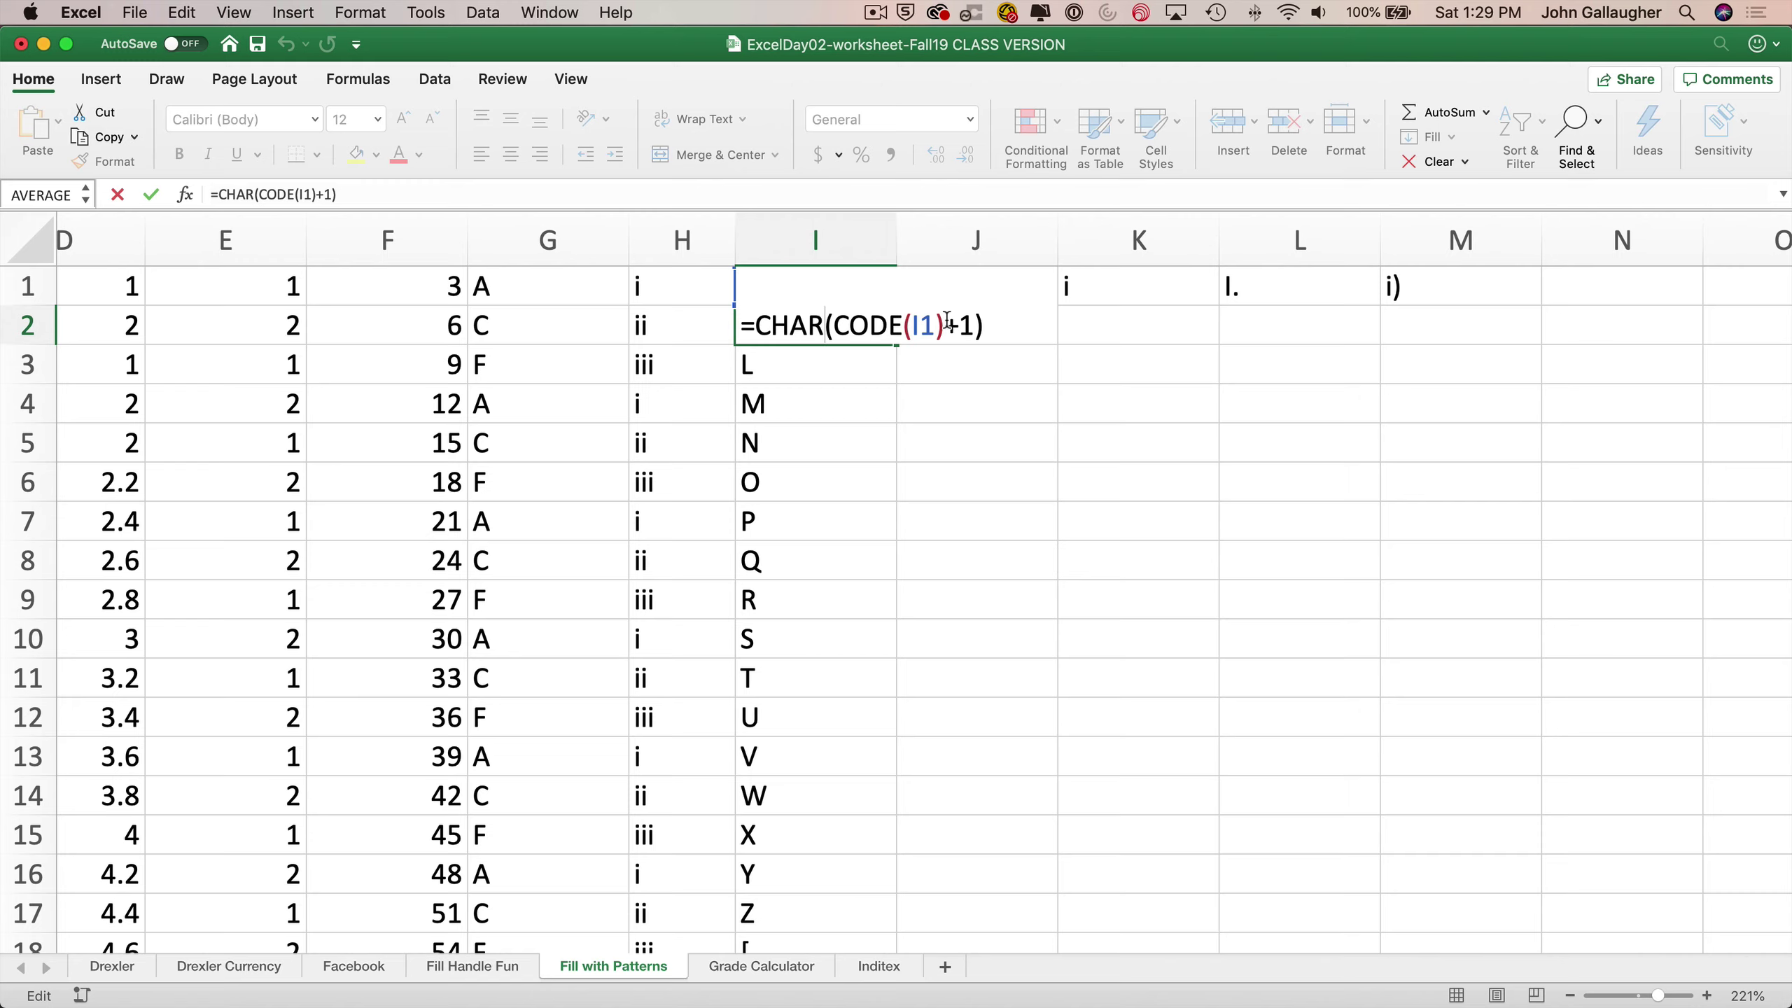
key("Return")
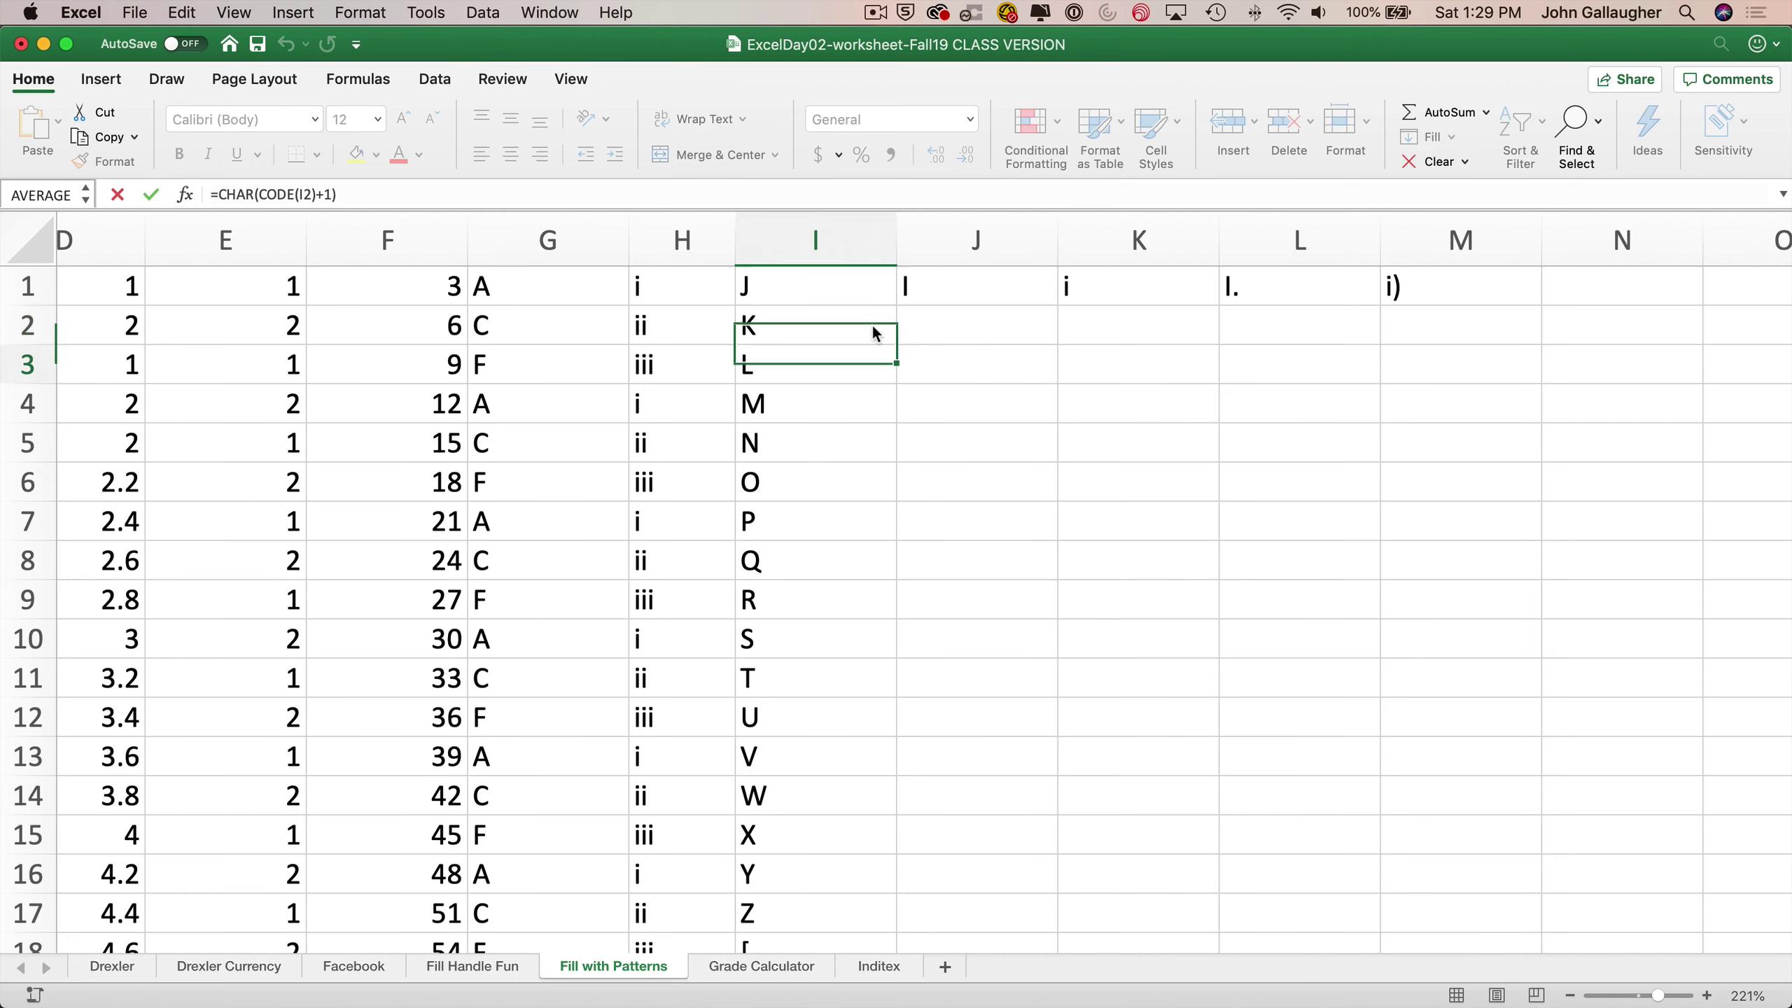
scroll(804, 561, "down", 10)
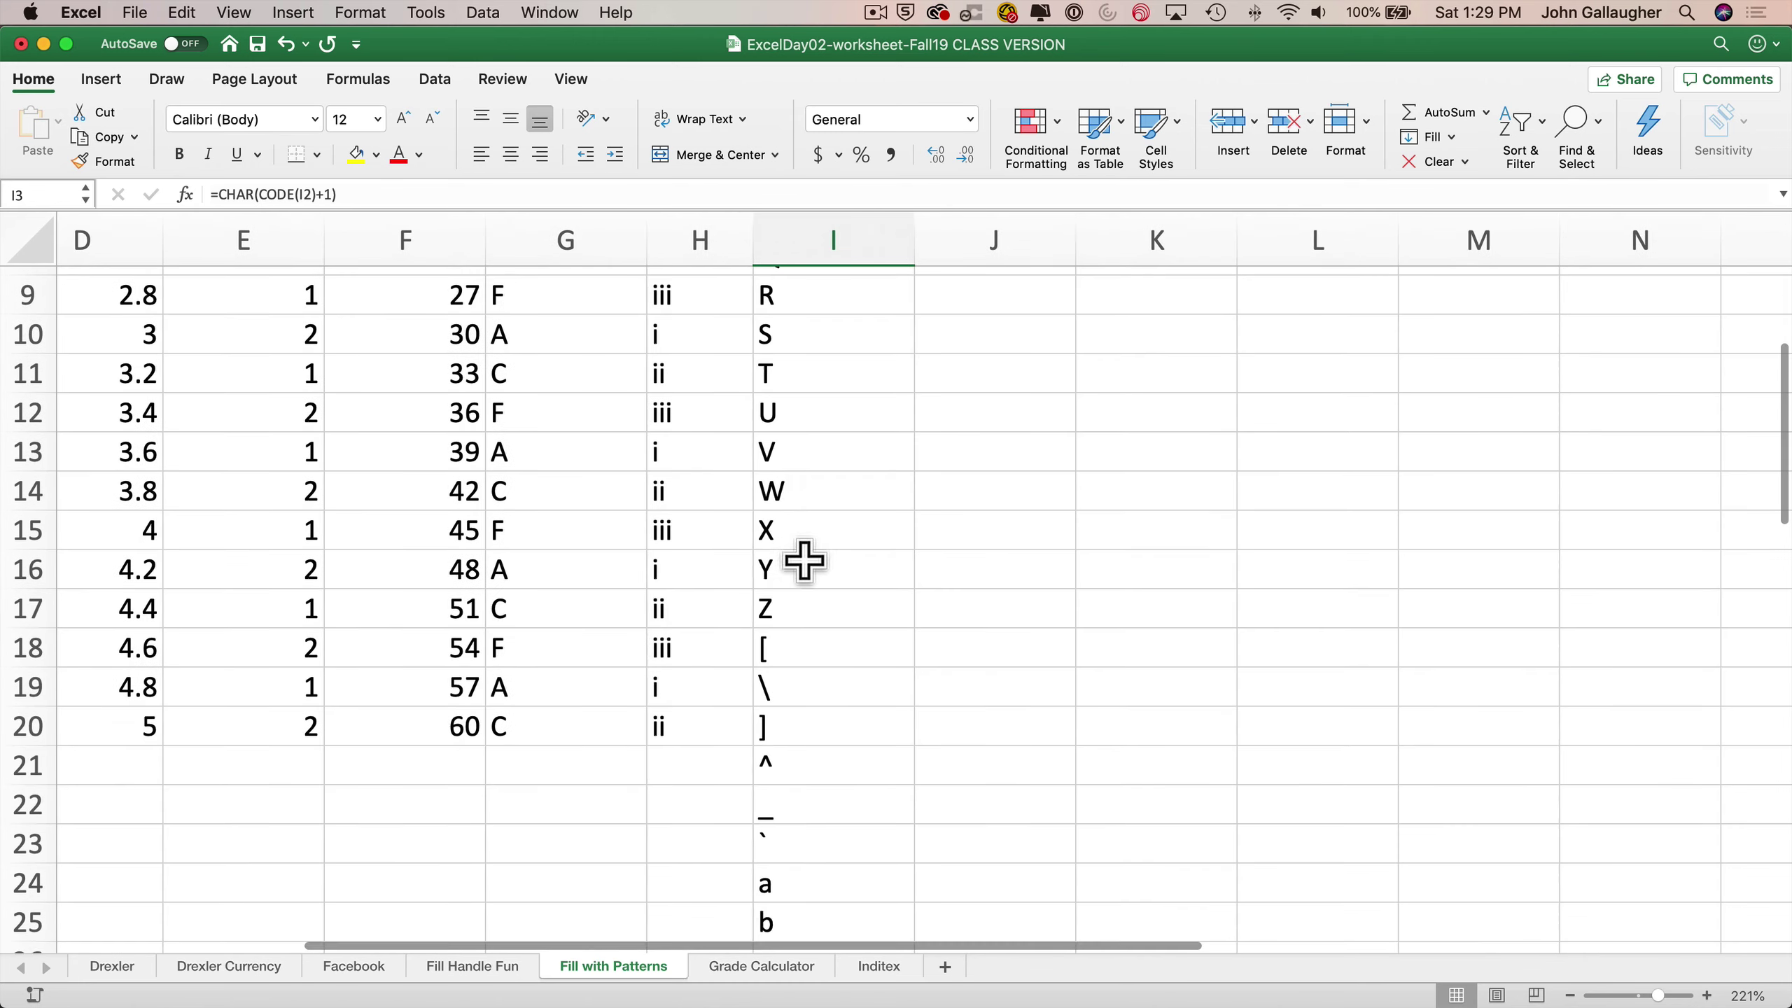
scroll(797, 464, "down", 2)
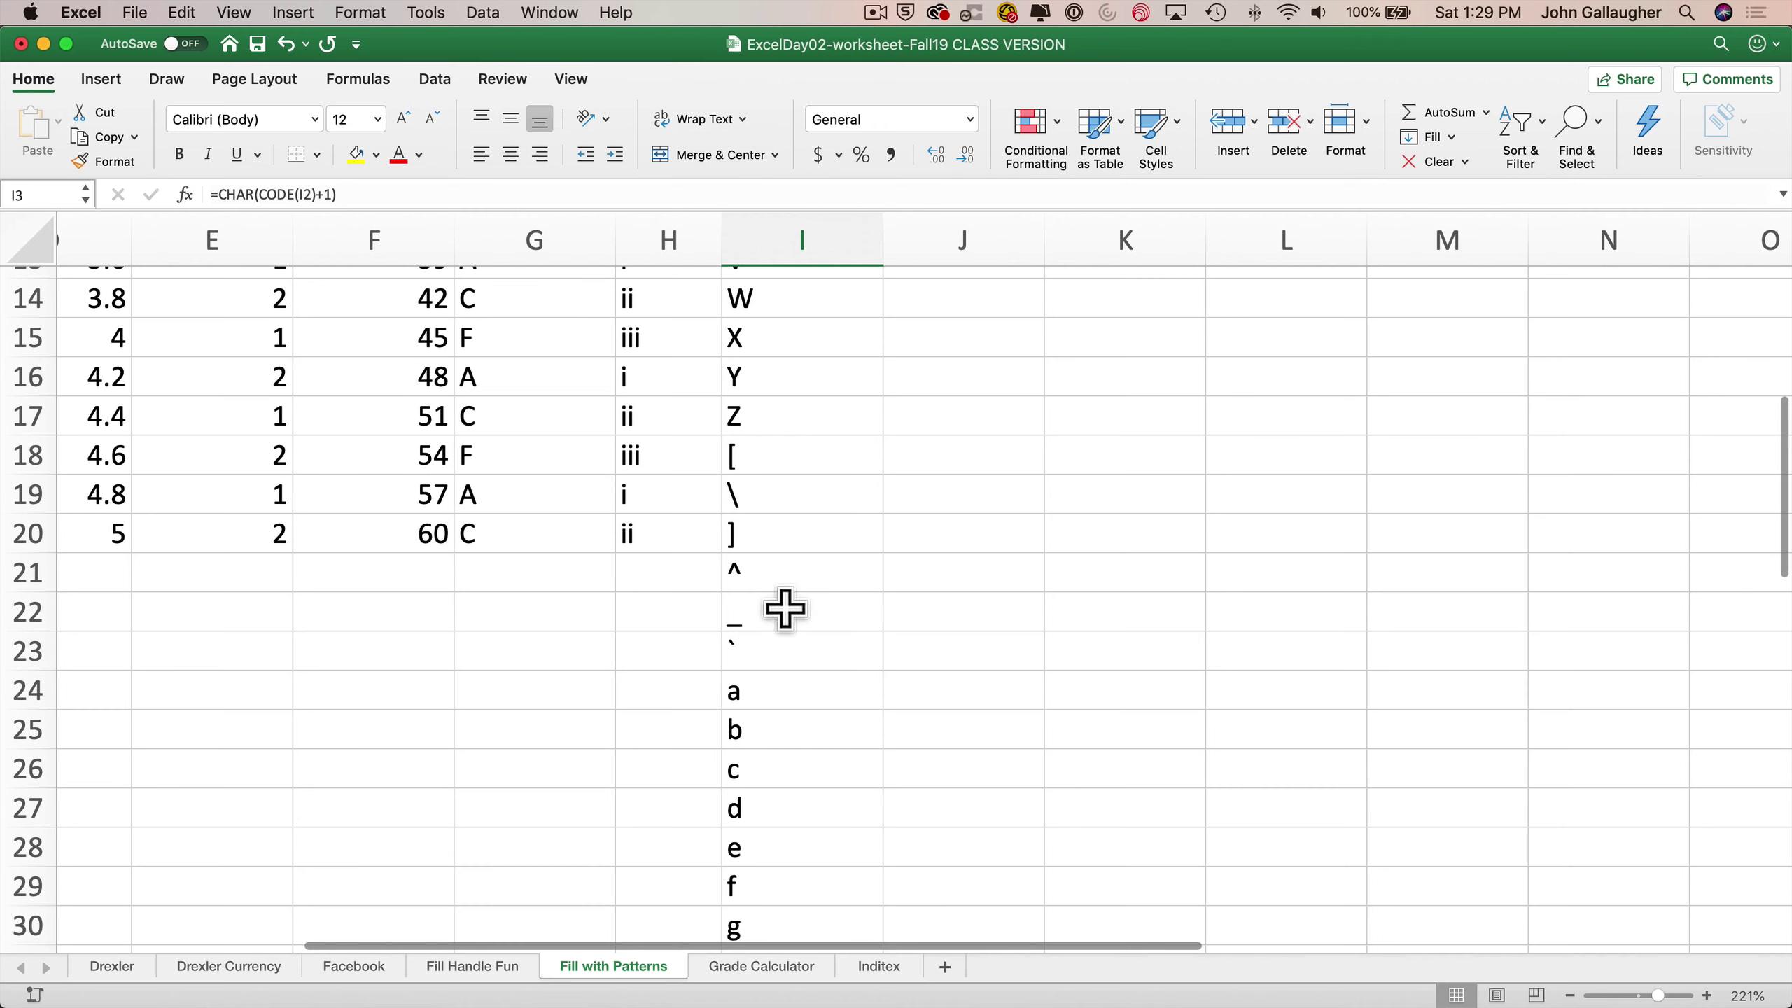
scroll(776, 695, "down", 3)
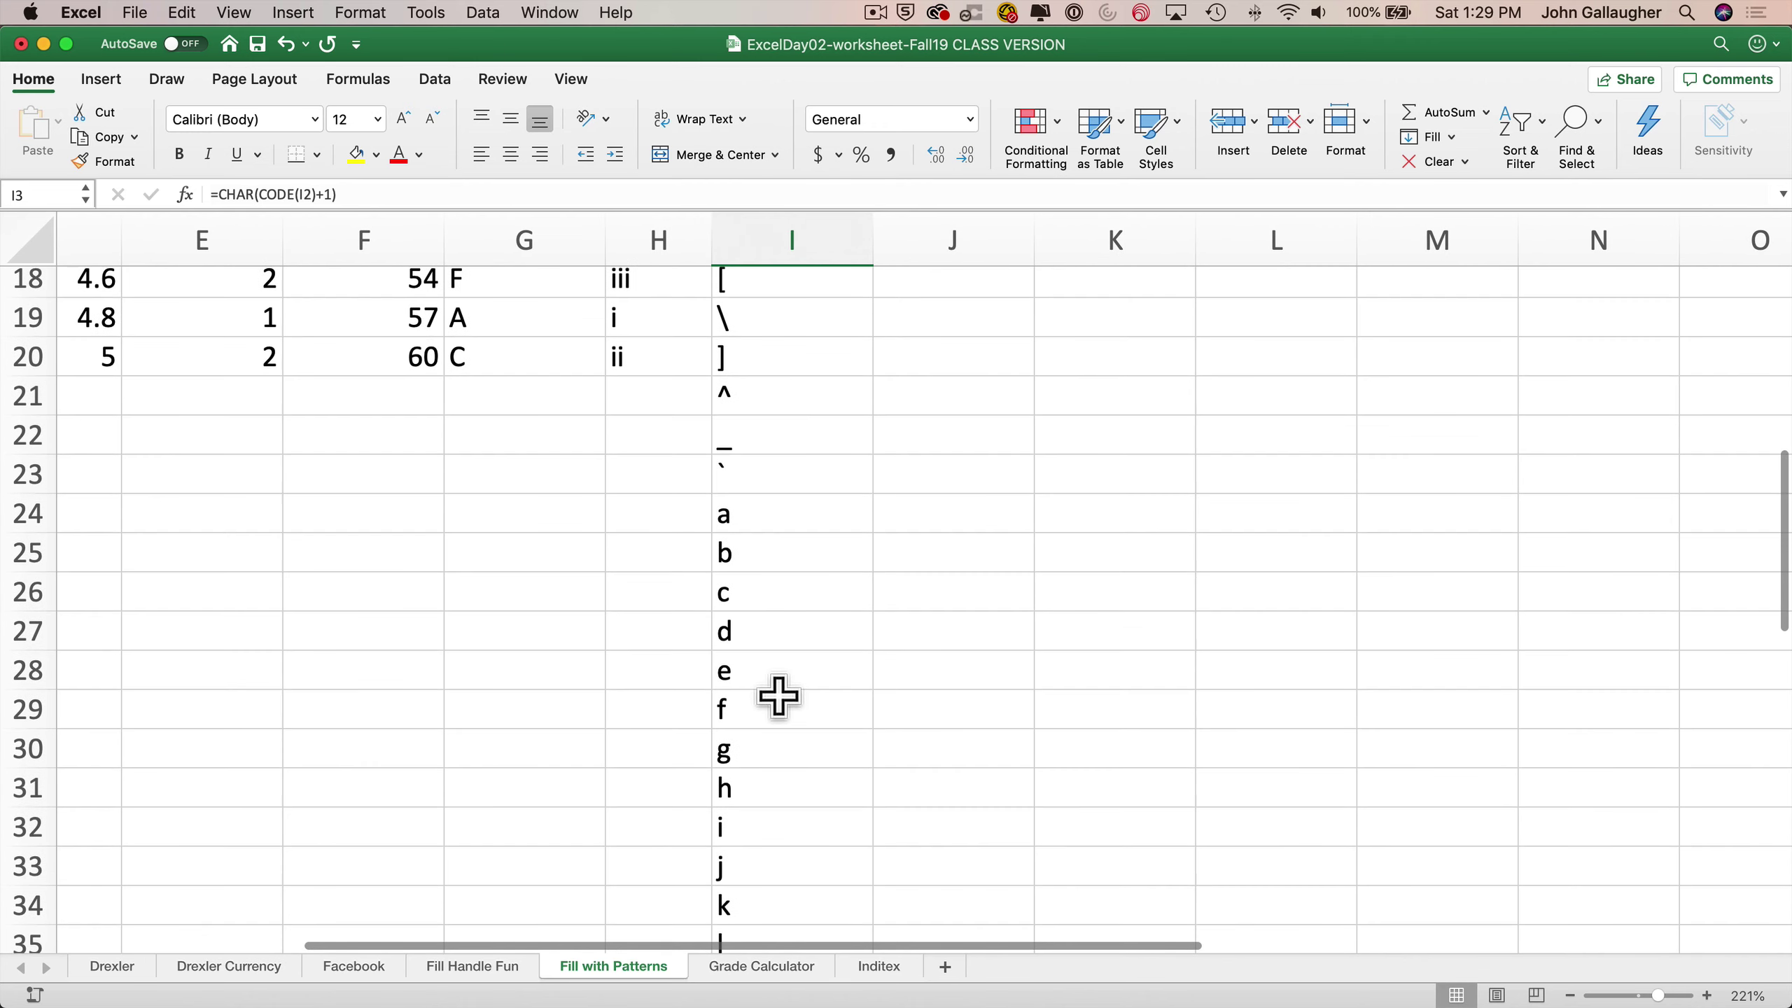
scroll(772, 843, "up", 5)
scroll(776, 468, "up", 4)
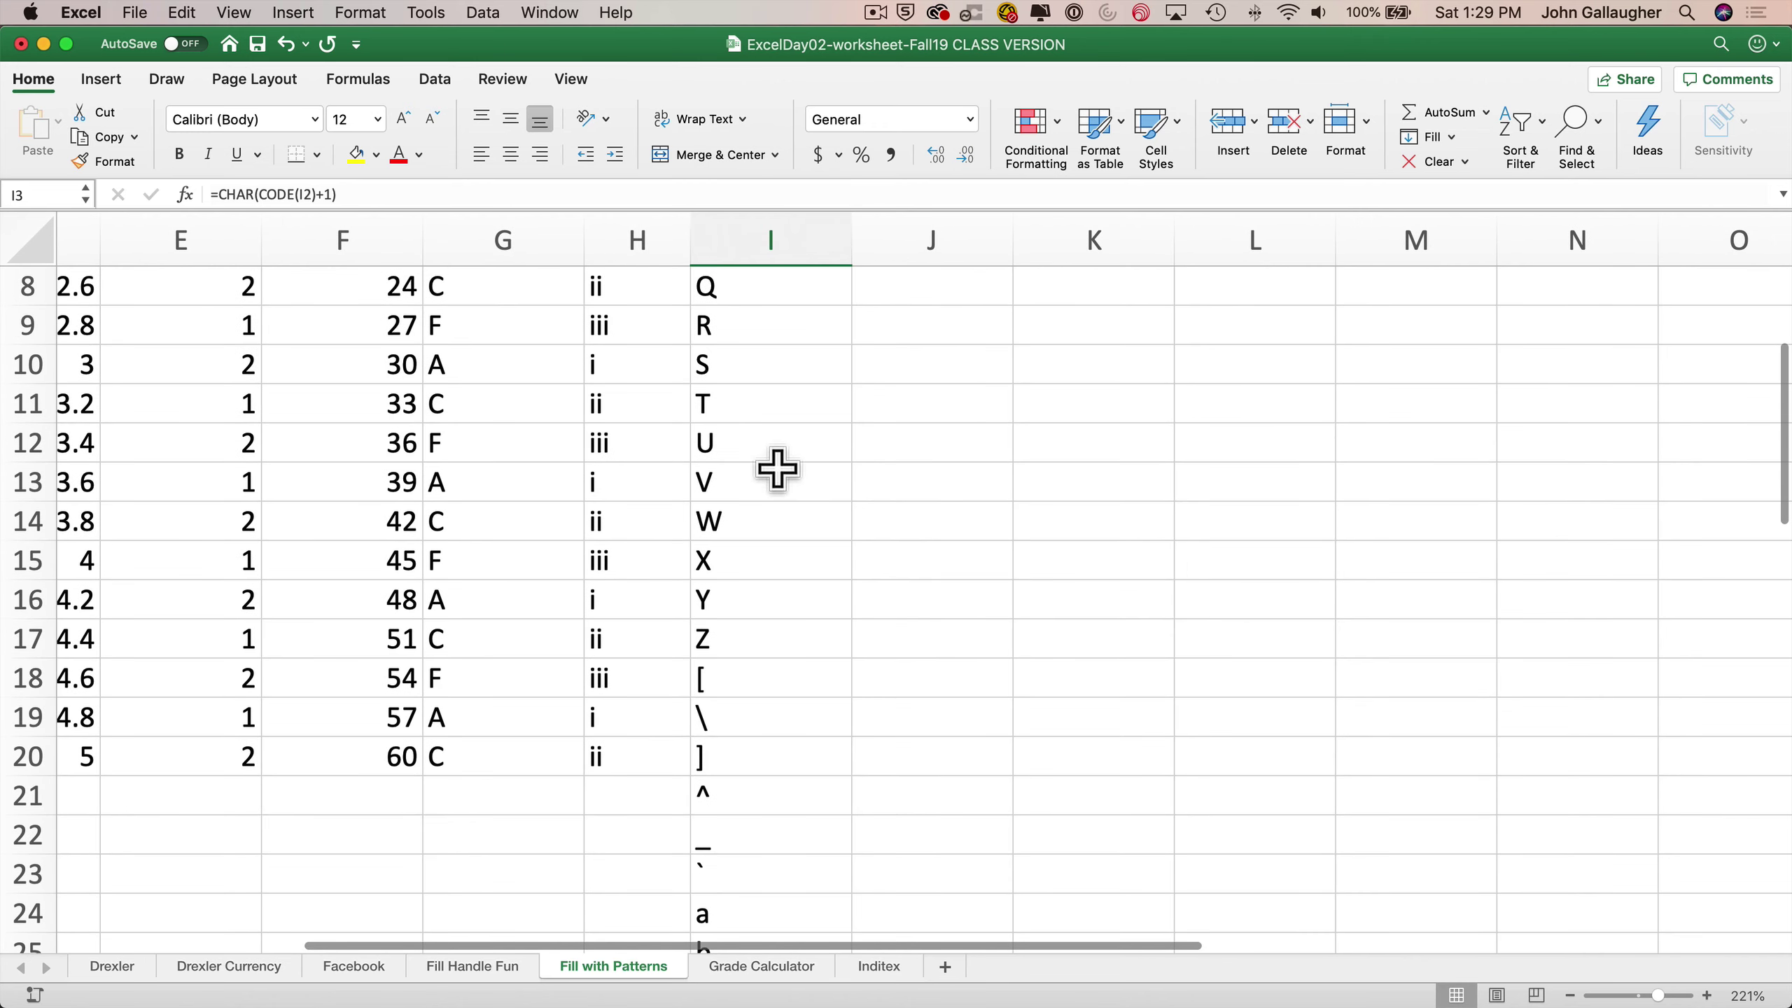
scroll(776, 465, "down", 5)
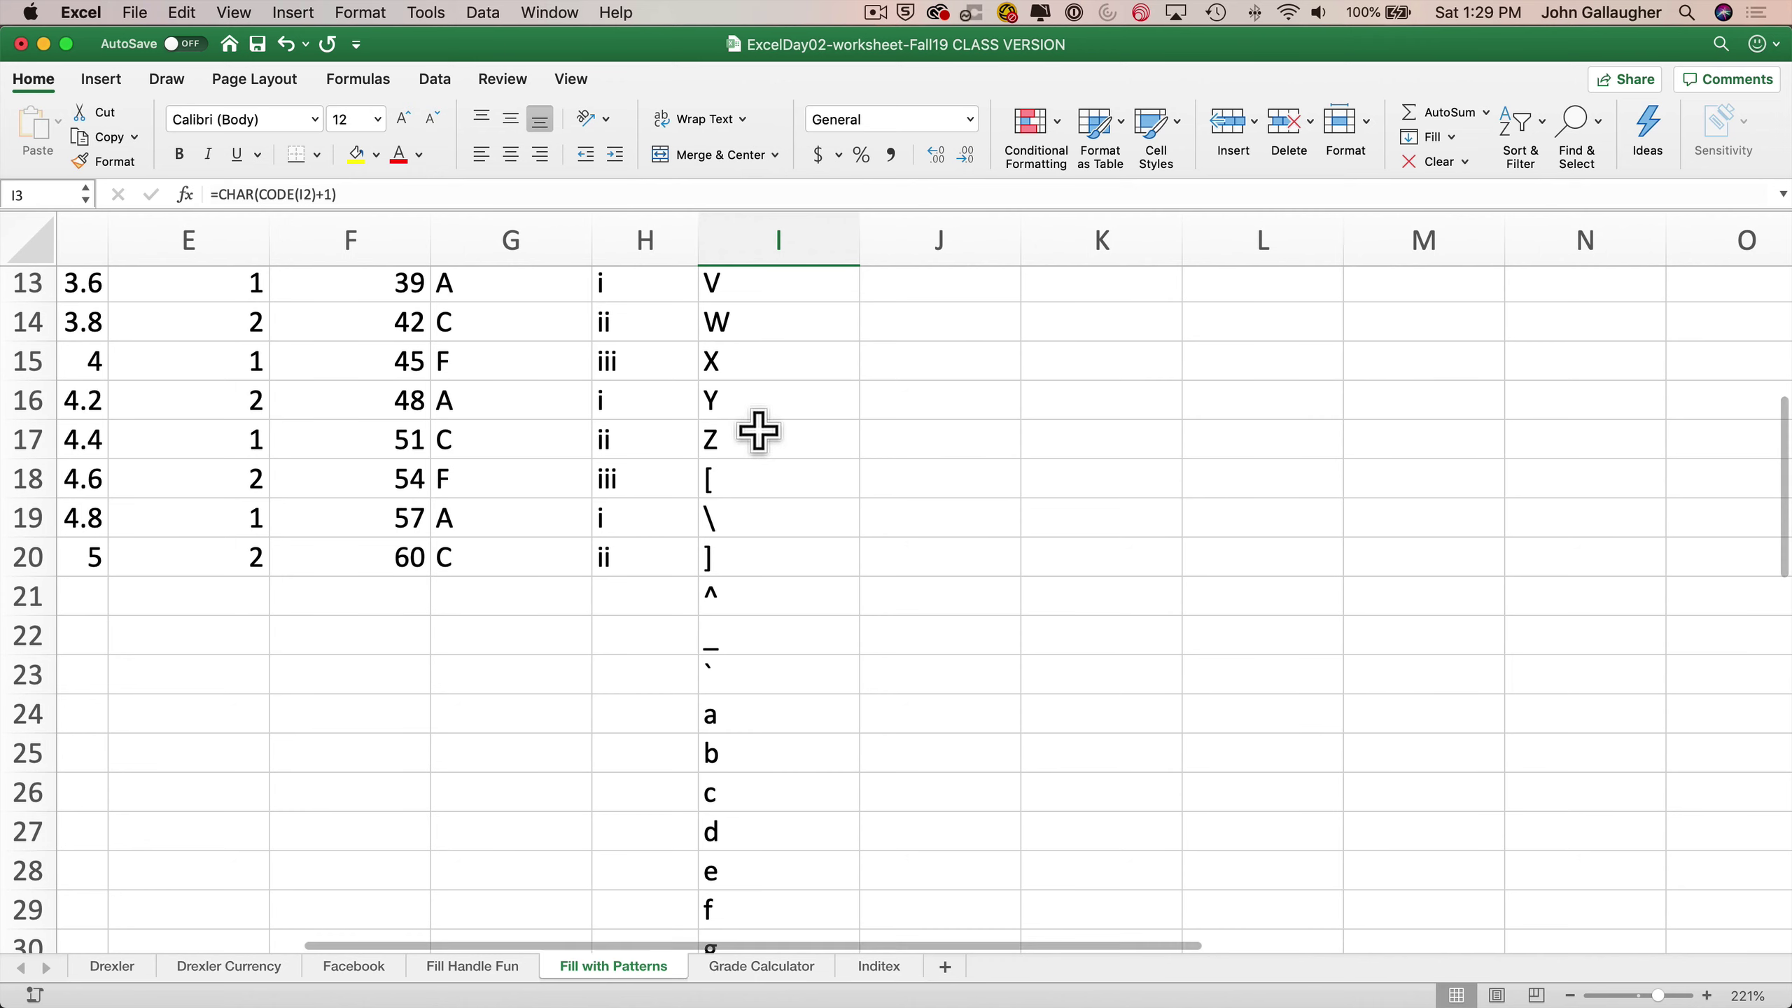
scroll(756, 428, "up", 12)
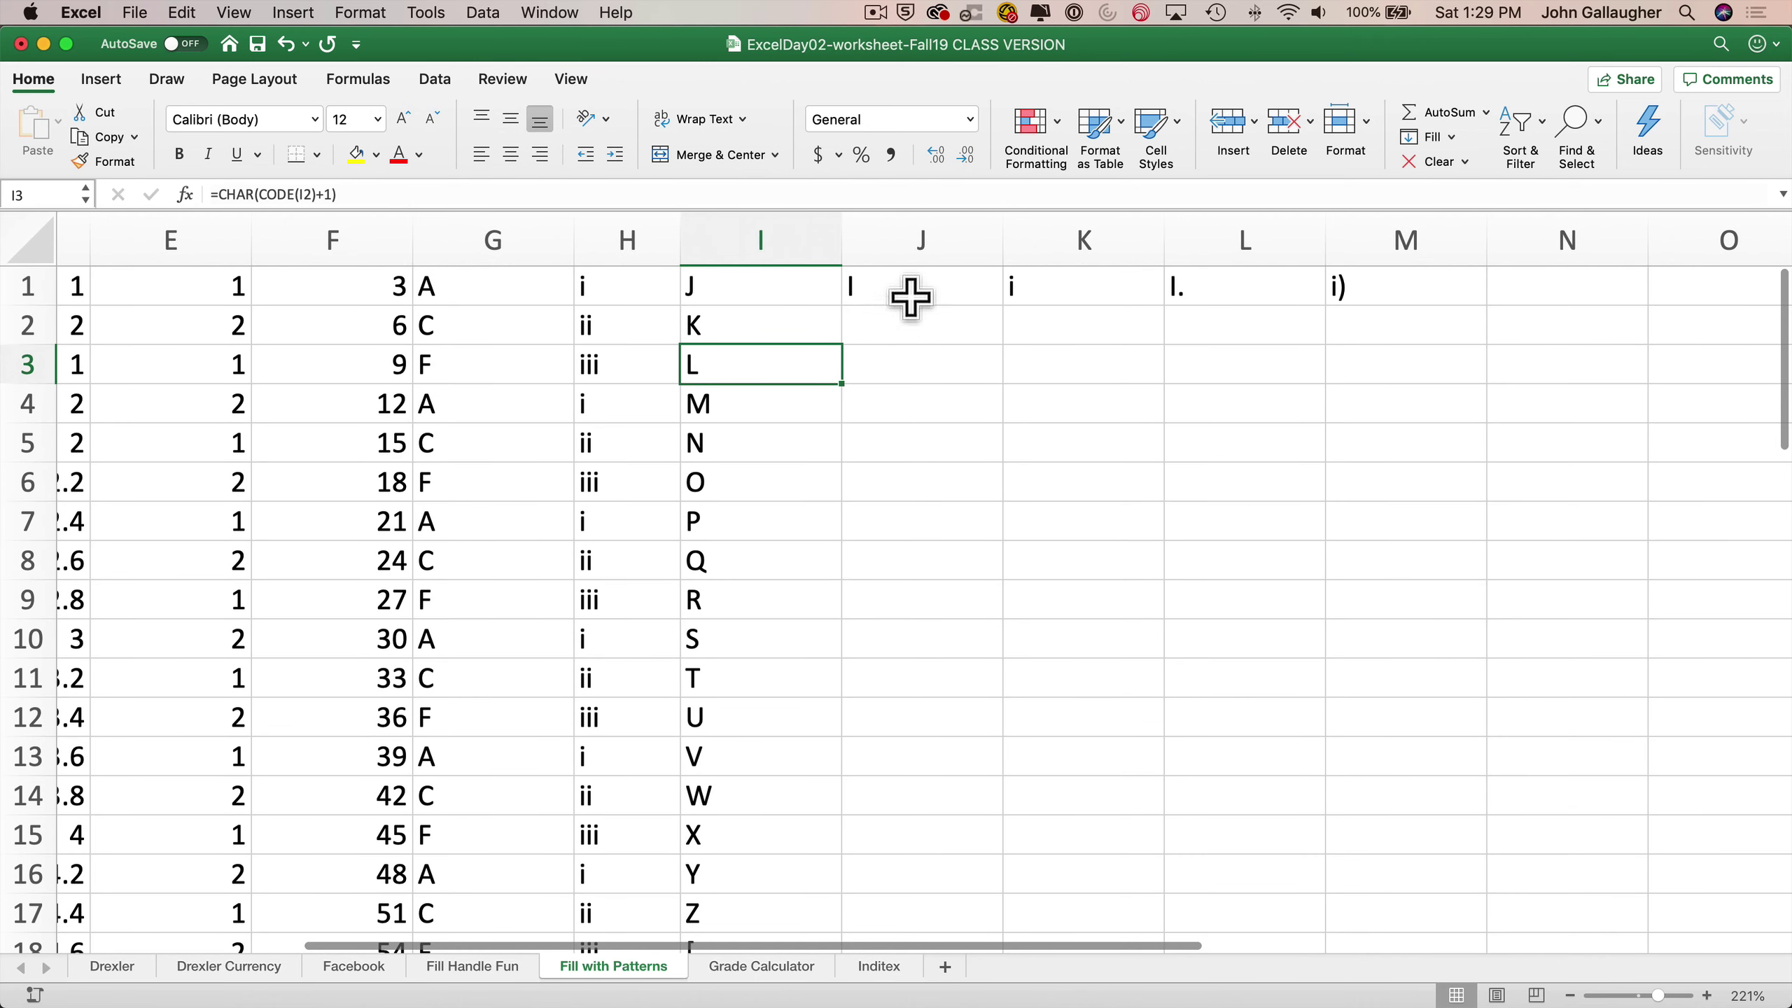
left_click(899, 289)
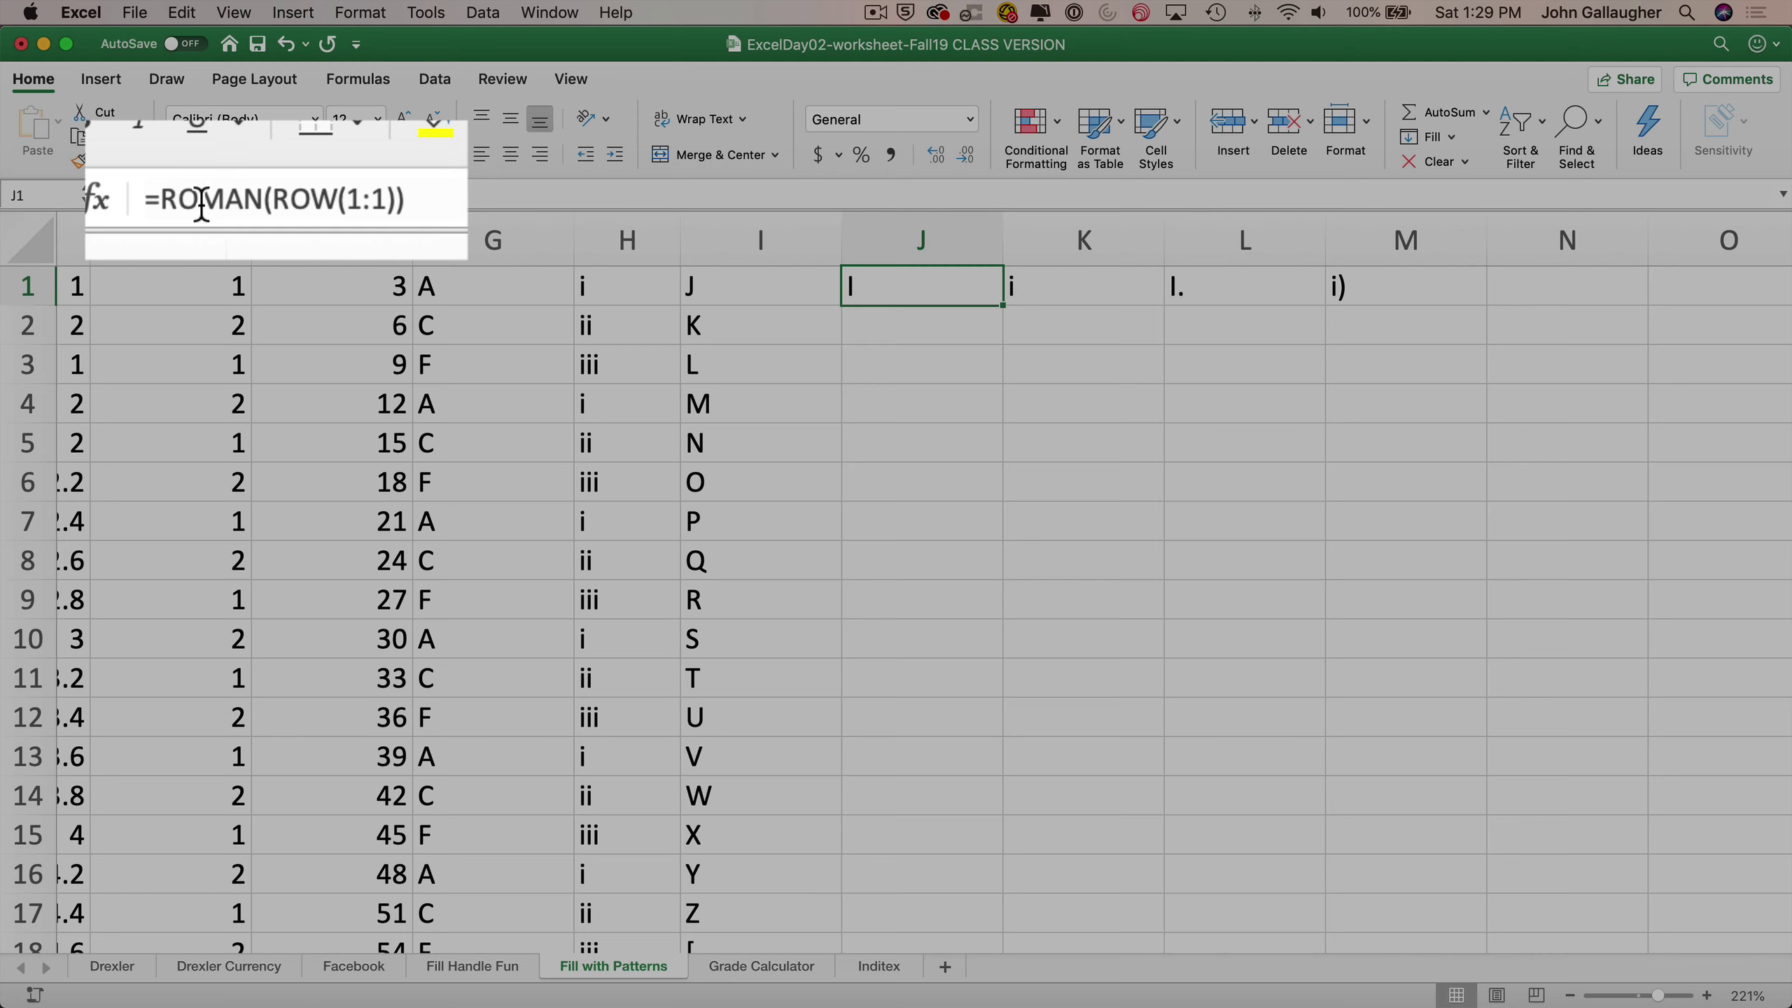
double_click(316, 202)
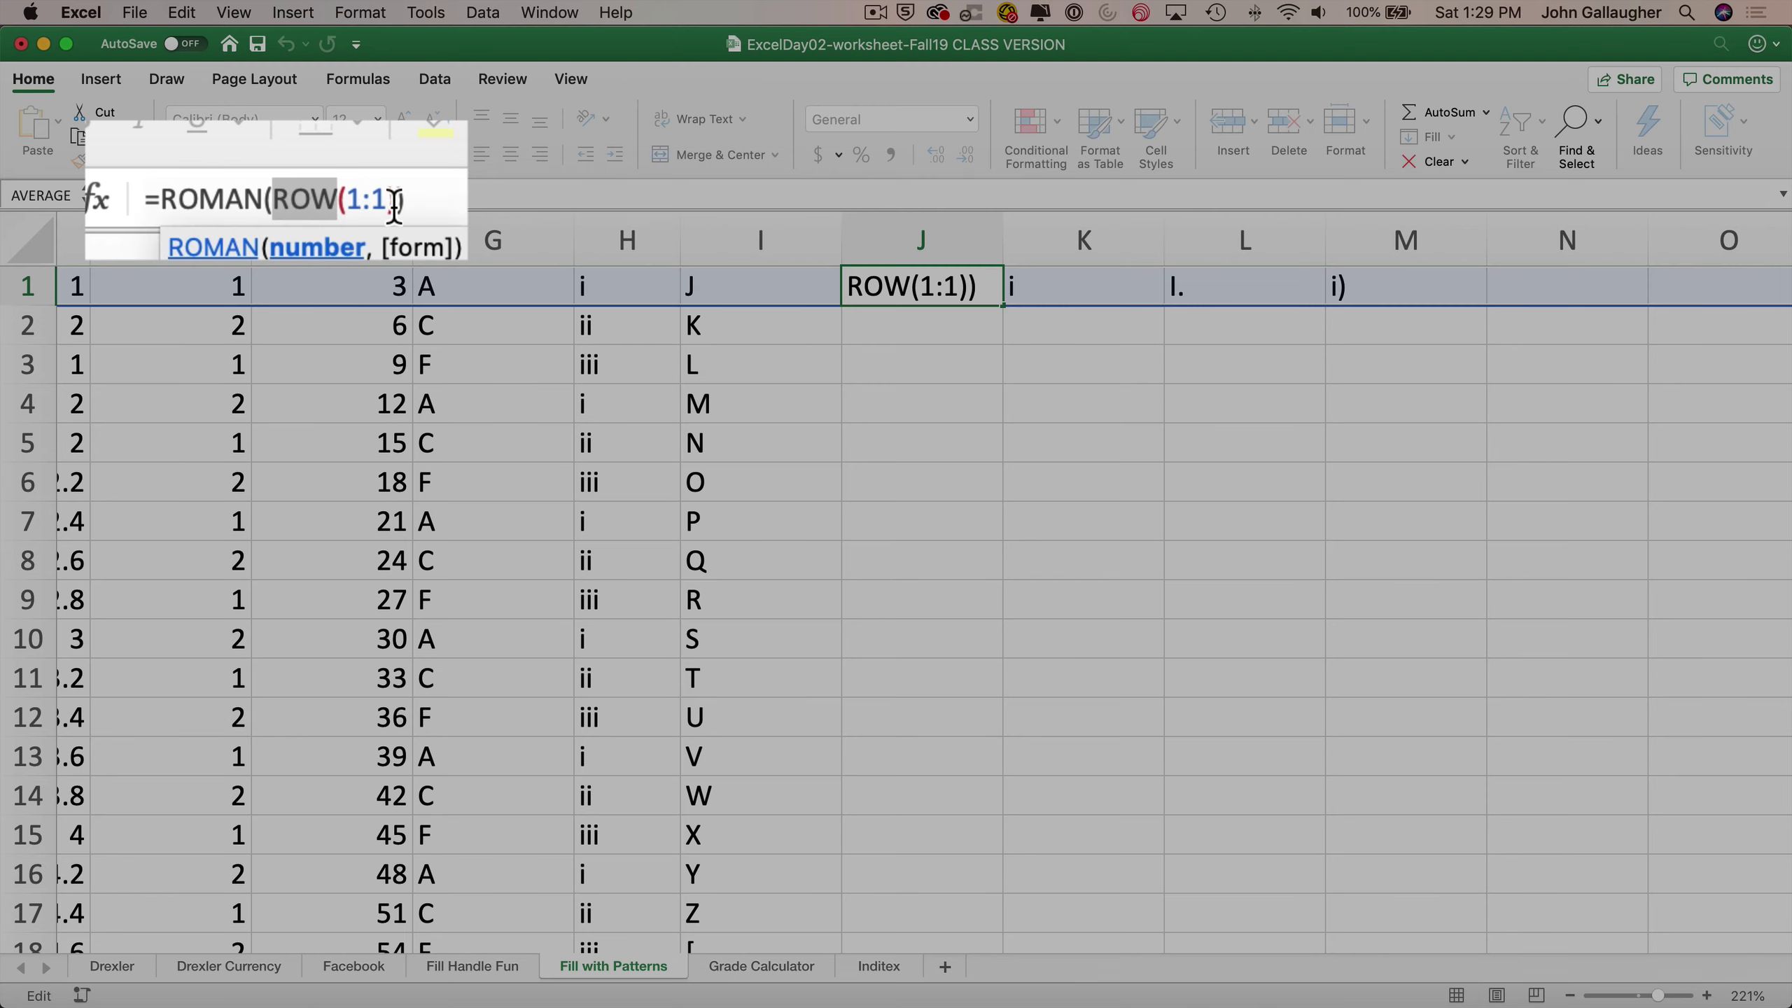
double_click(227, 199)
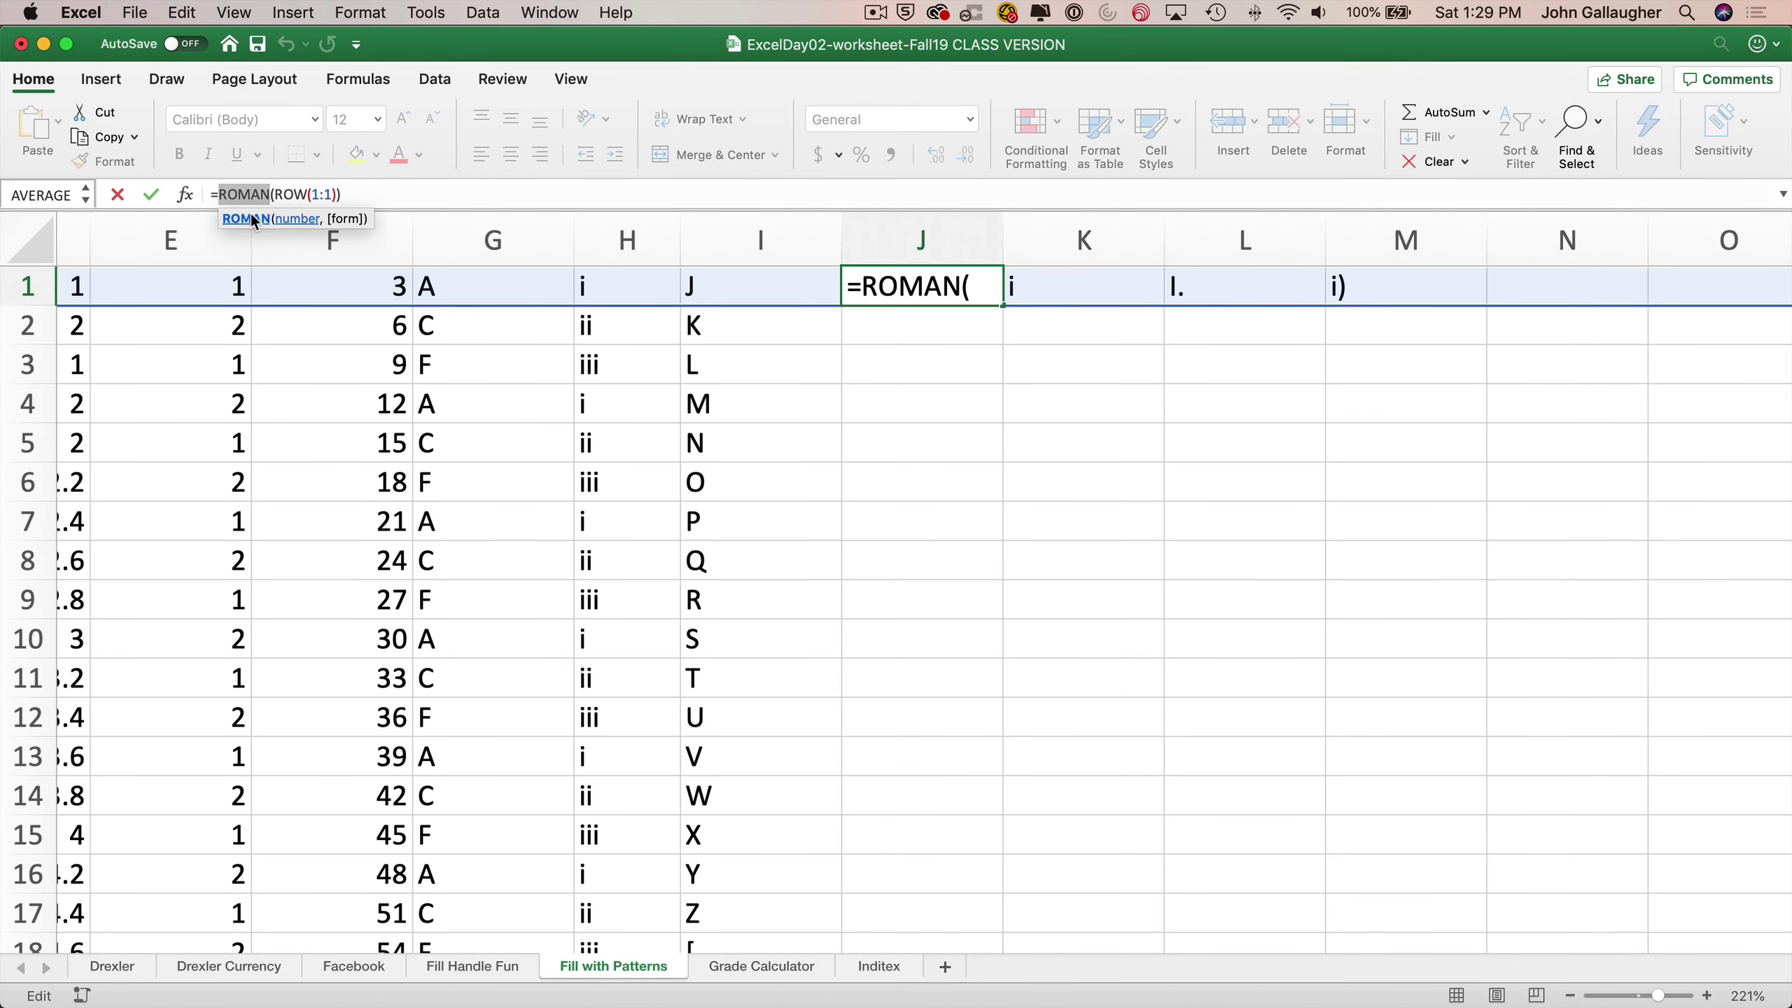
left_click(247, 219)
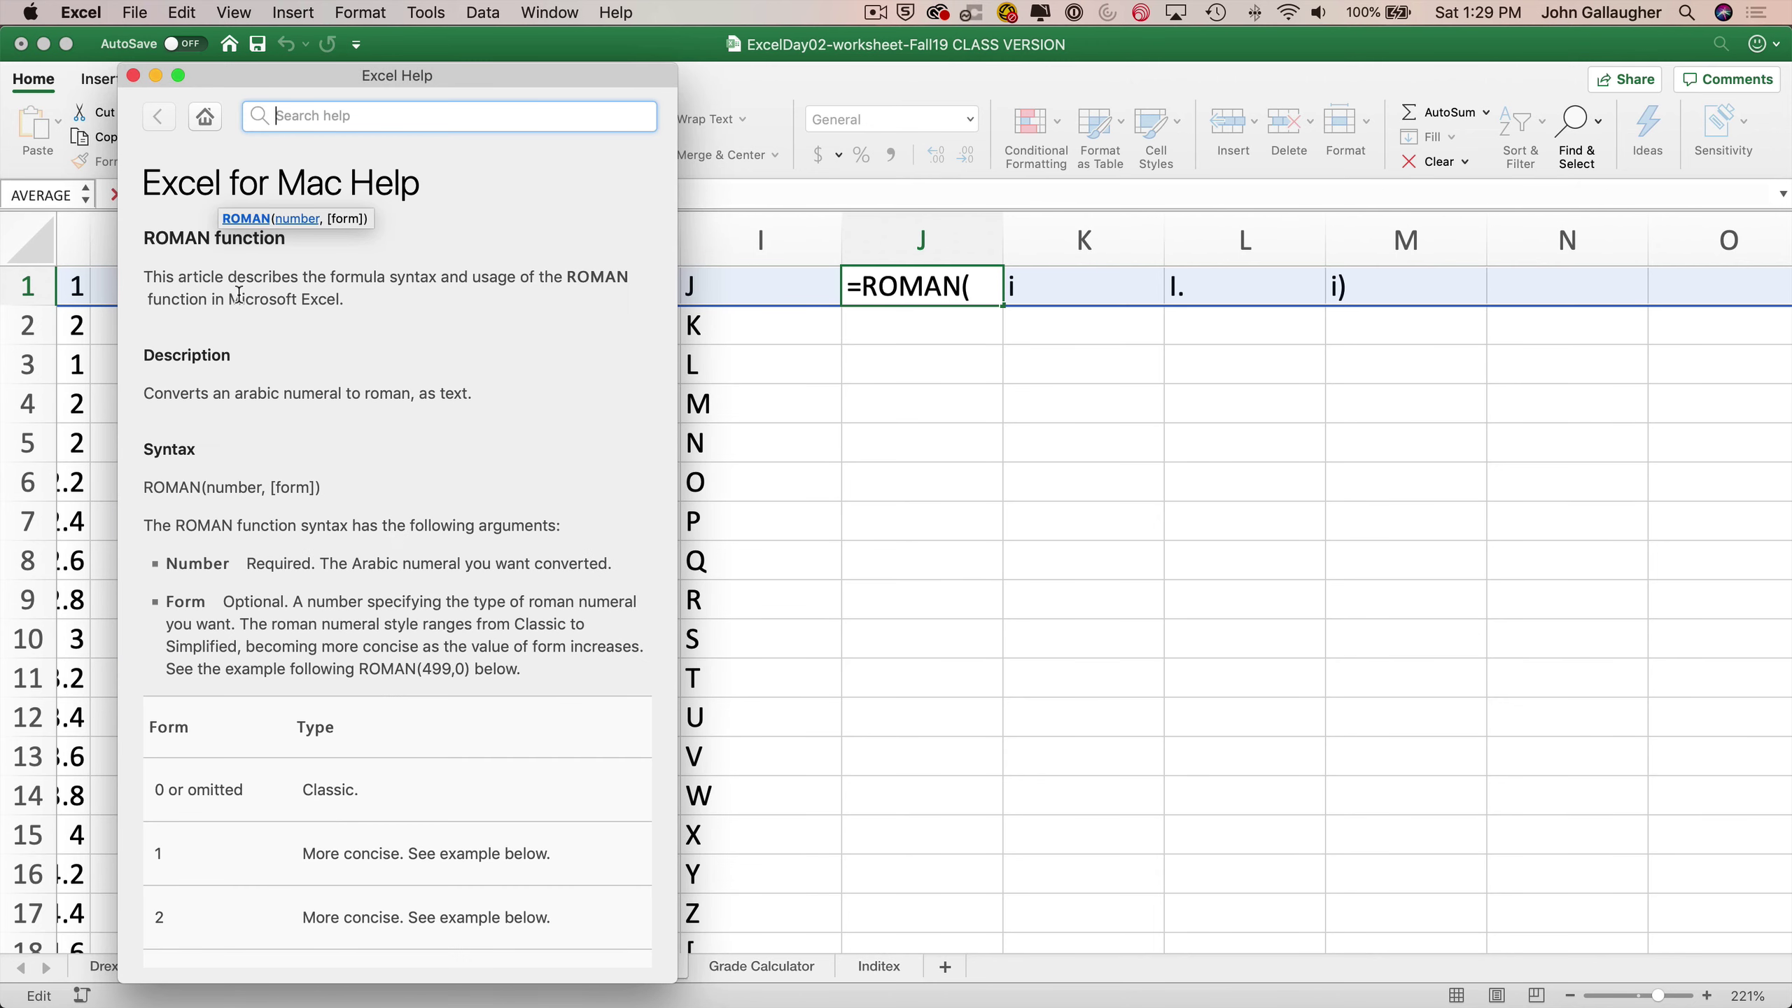
left_click_drag(350, 293, 156, 270)
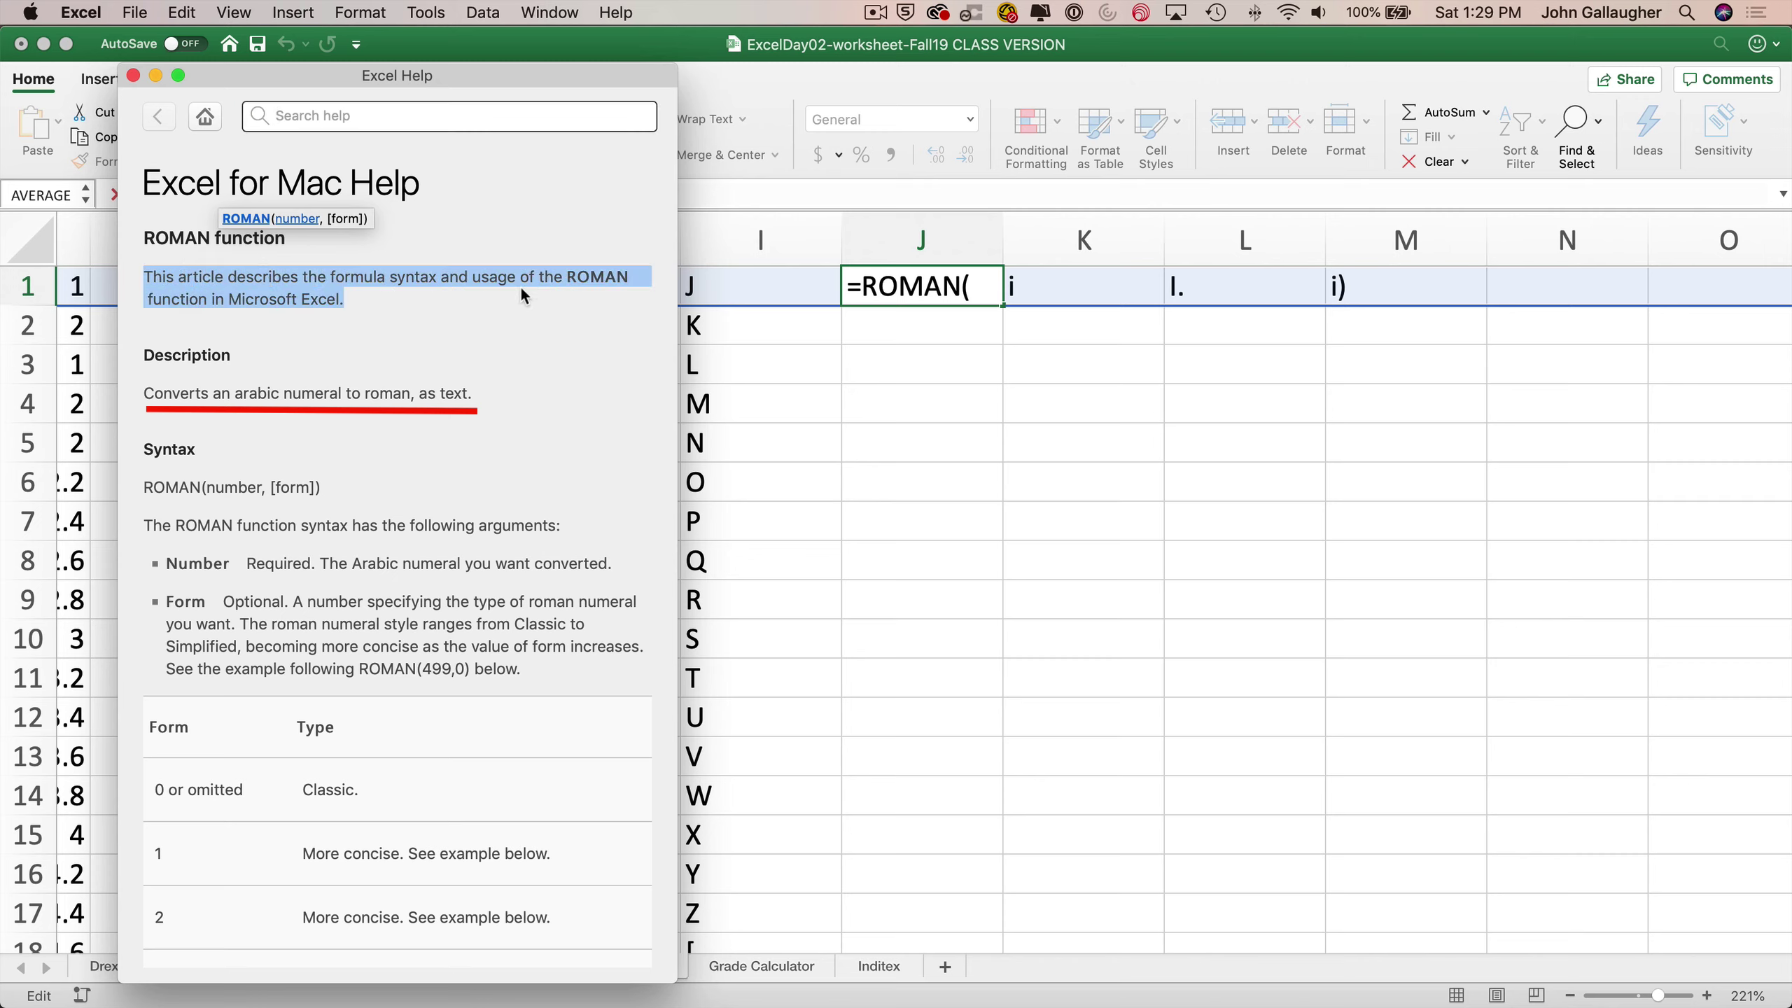
left_click(389, 293)
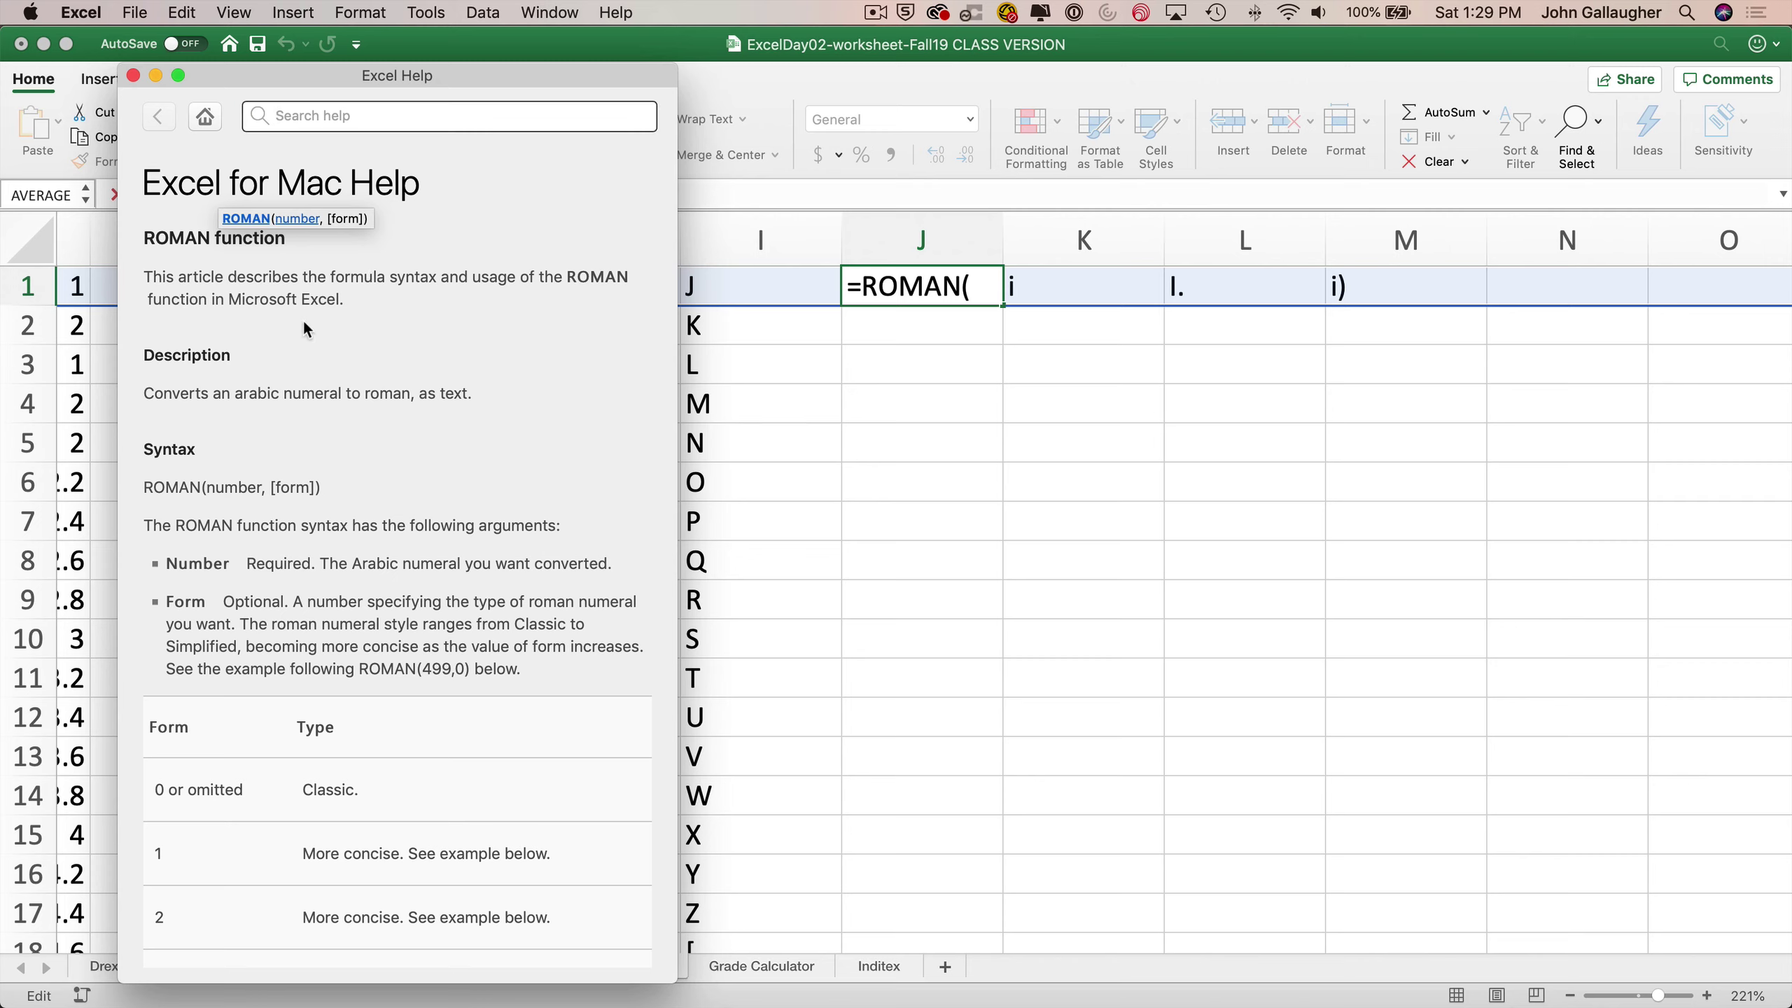
left_click(132, 75)
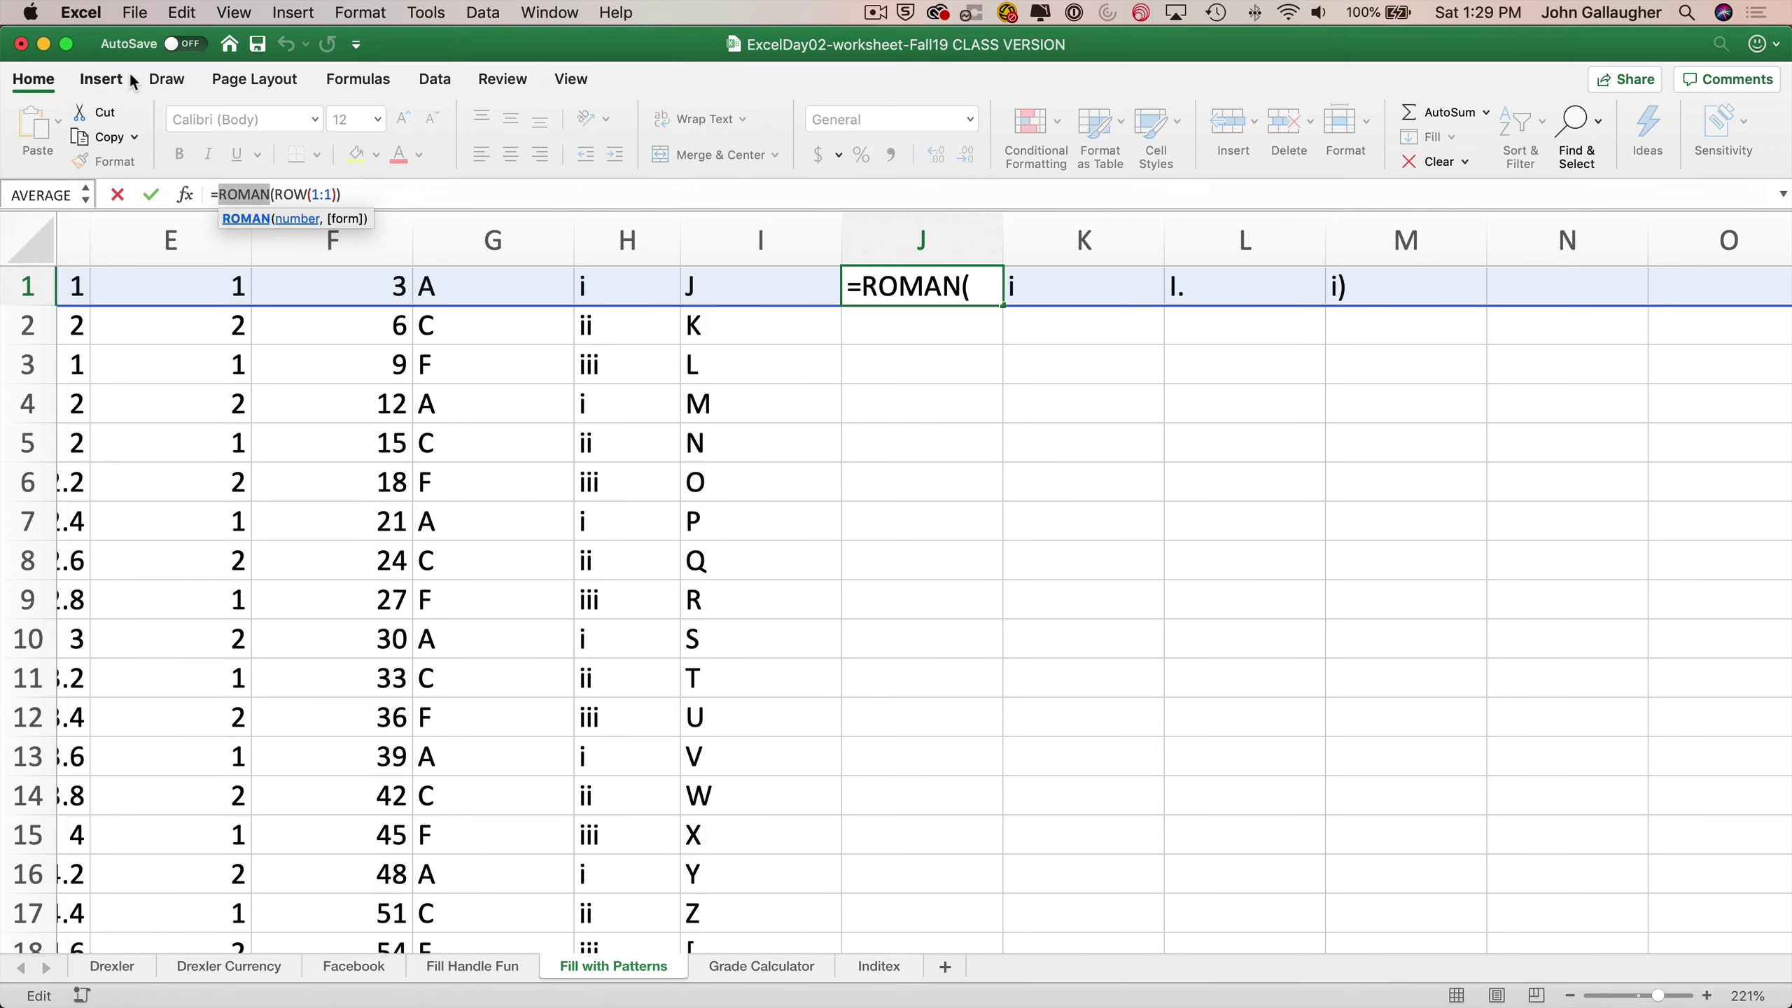
Step: Highlight the ROW(1:1) argument in J1's =ROMAN(ROW(1:1)) formula, cancel the edit, and select J3
double_click(299, 195)
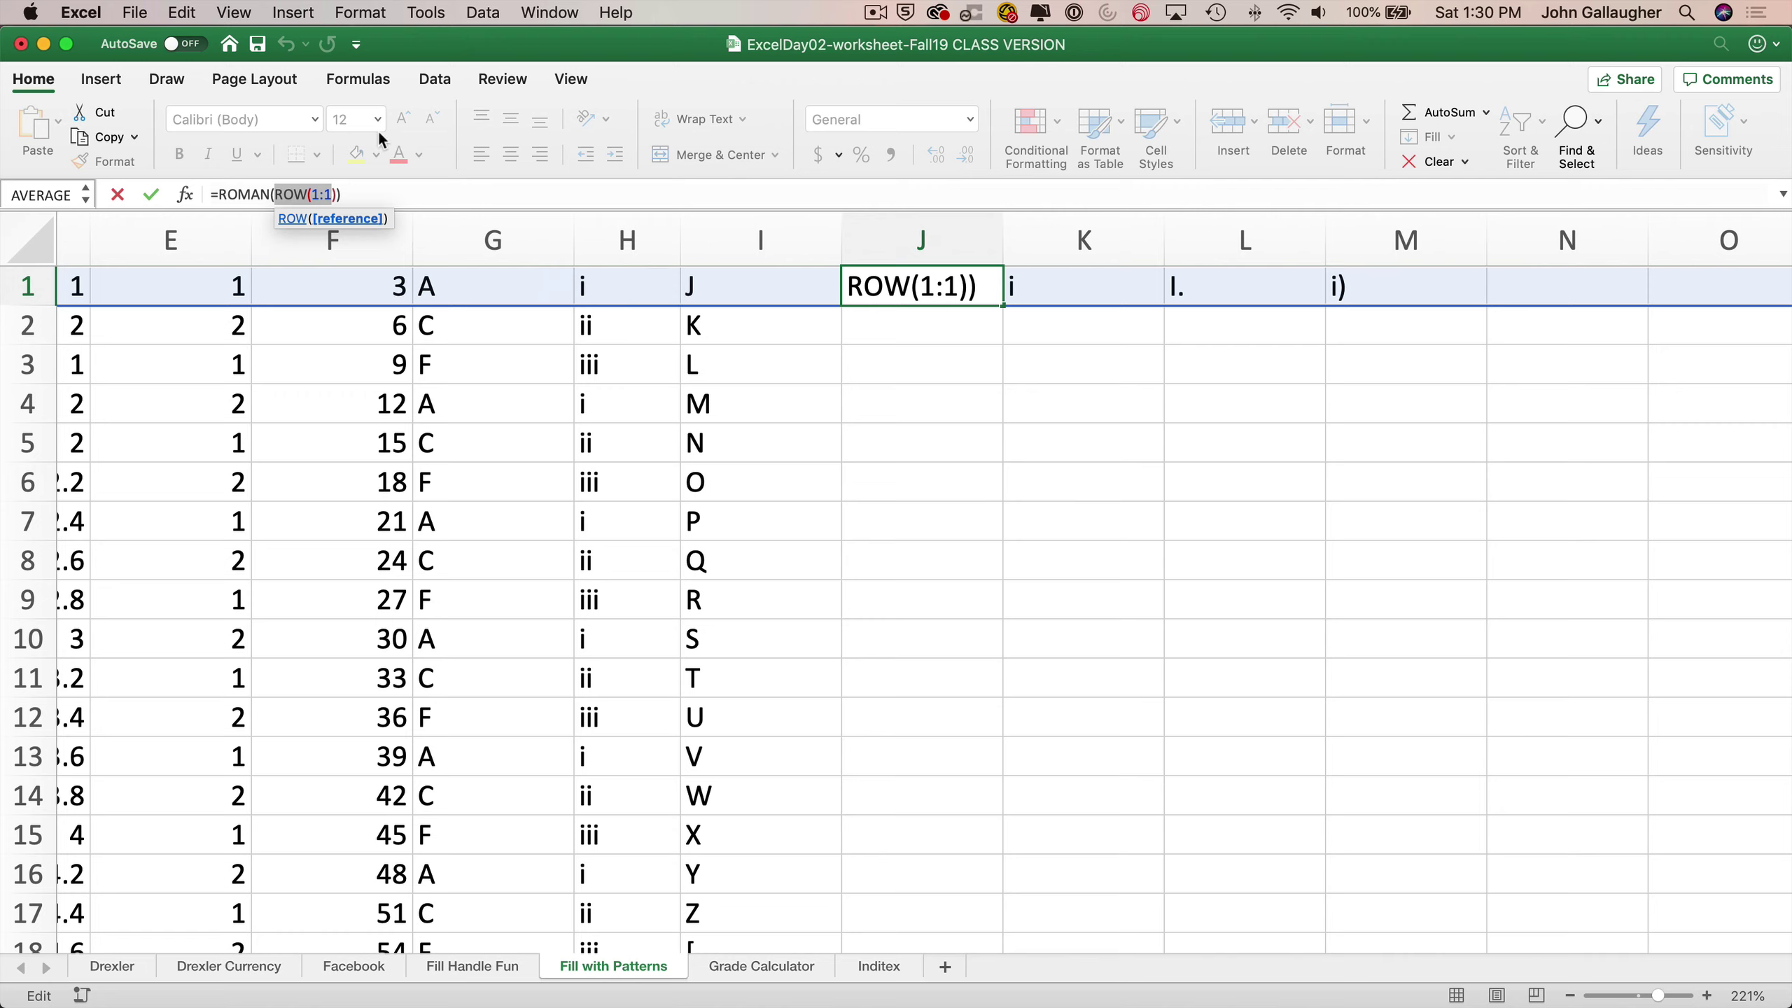
left_click(278, 192)
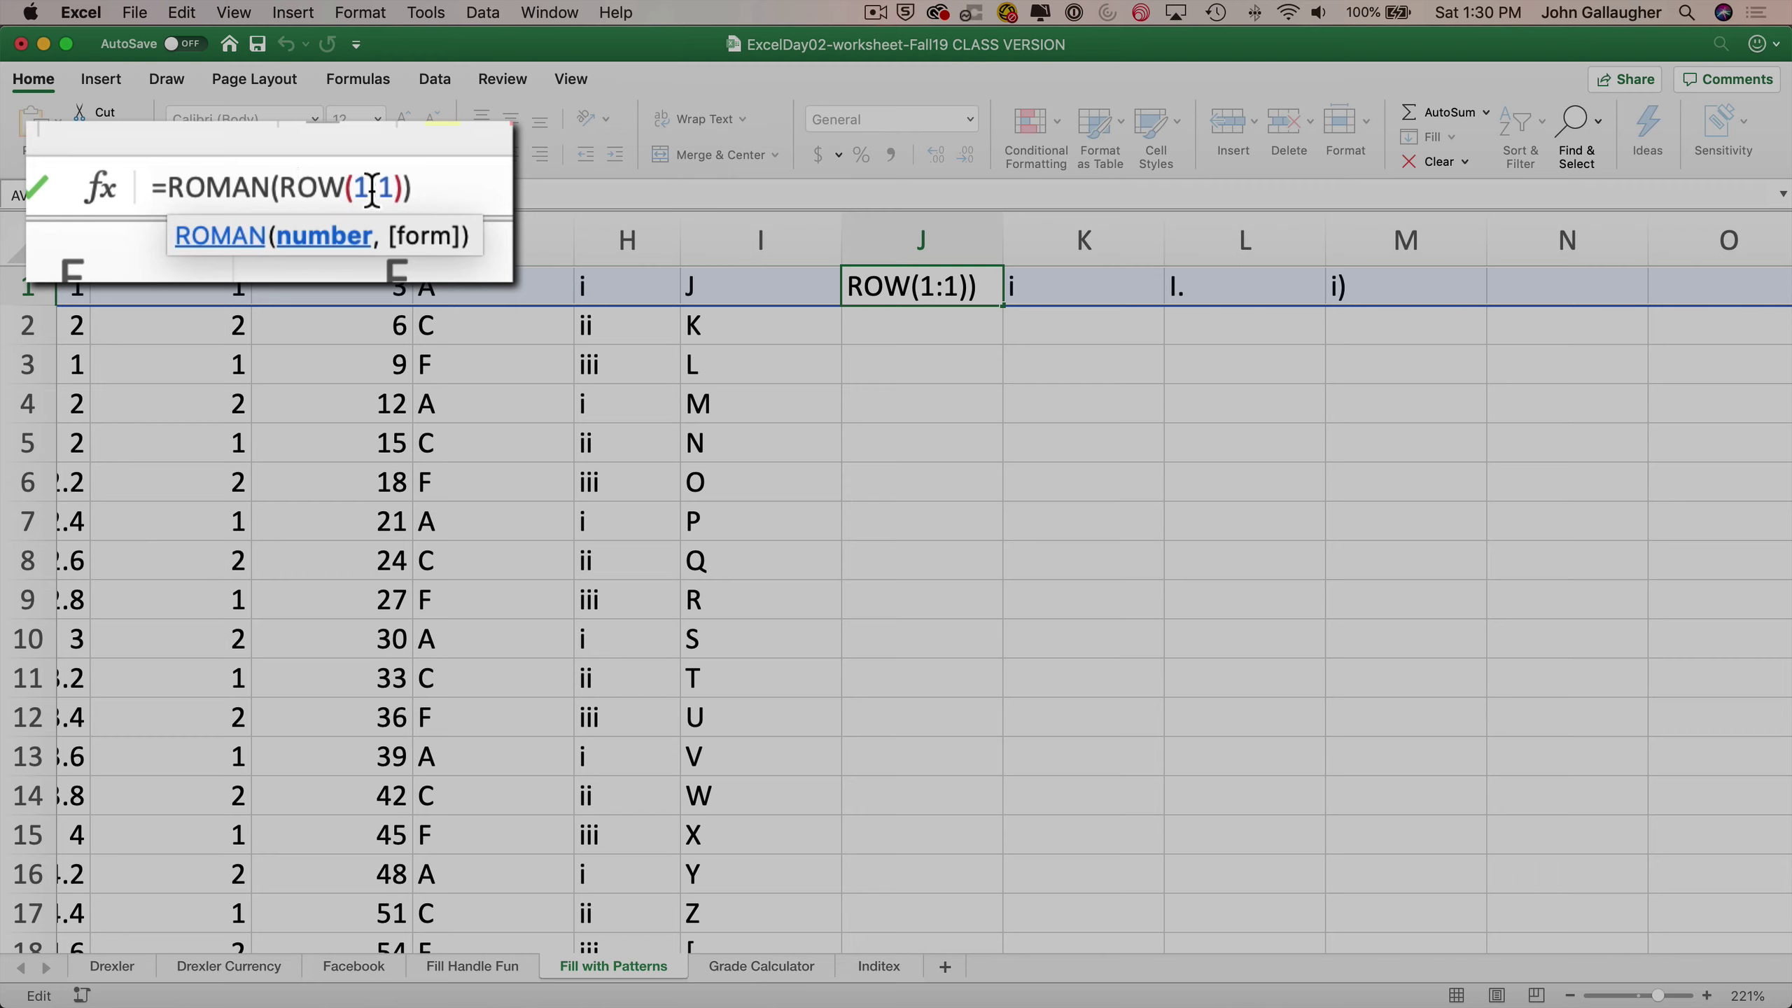
left_click_drag(323, 187, 394, 187)
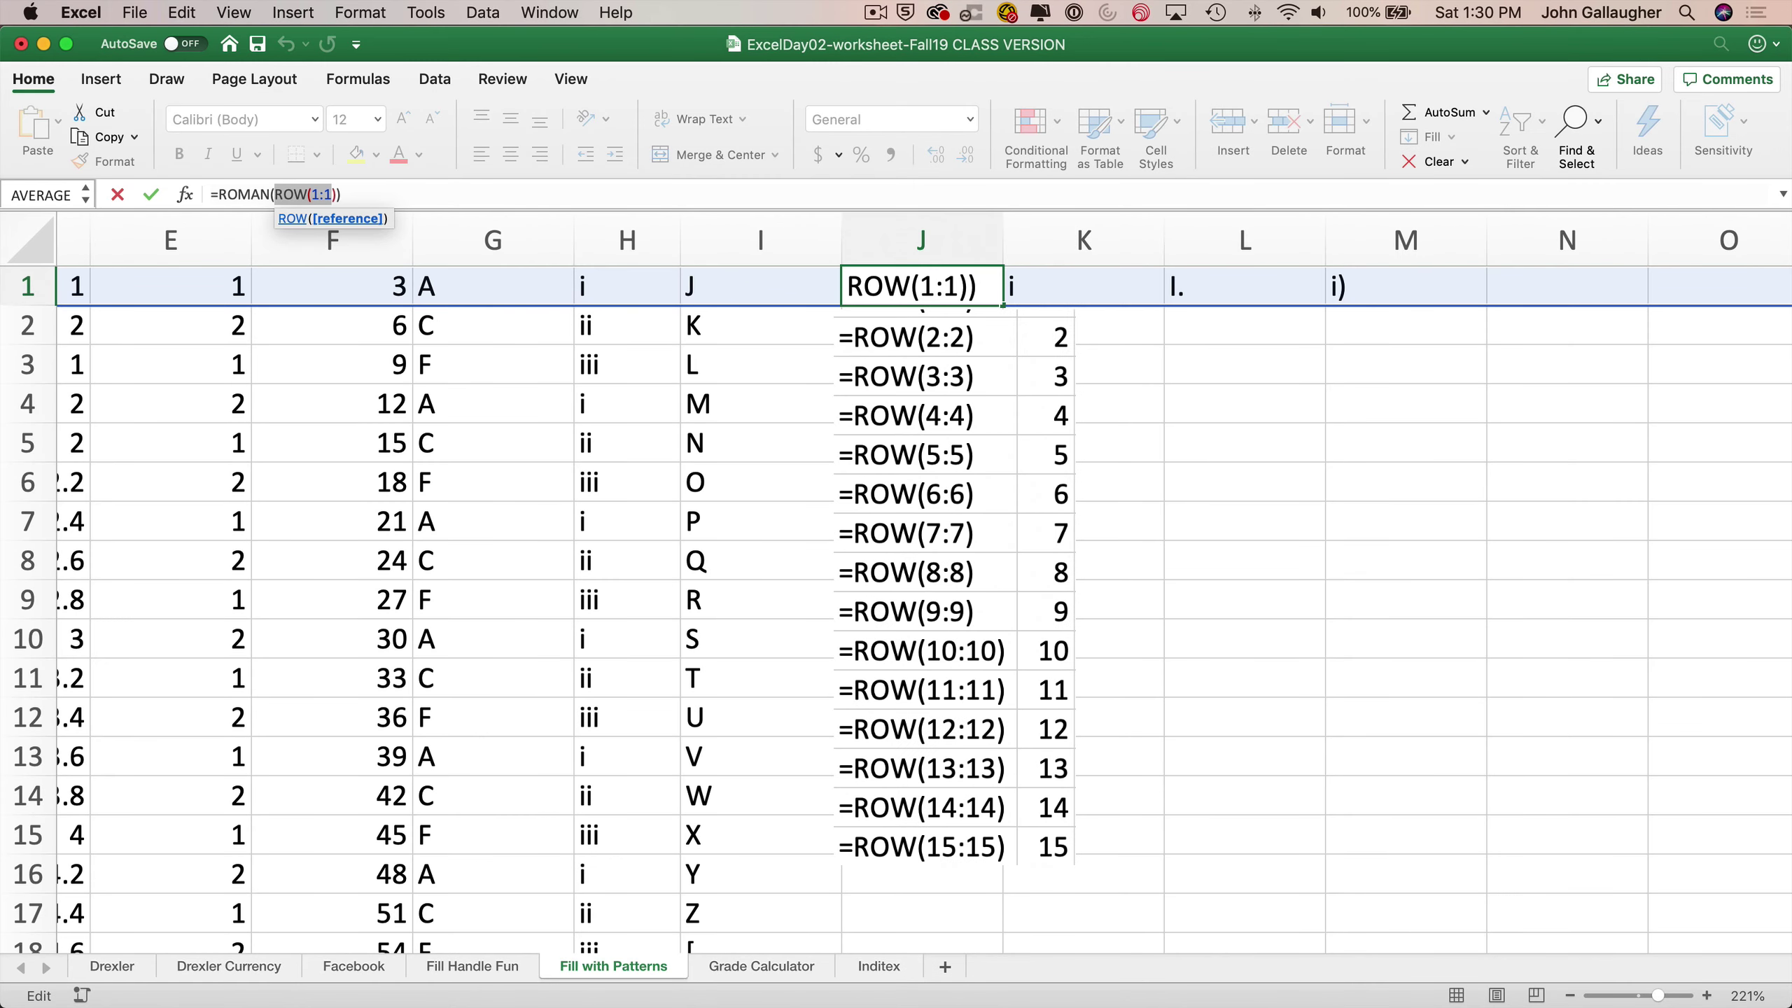
type("J3=")
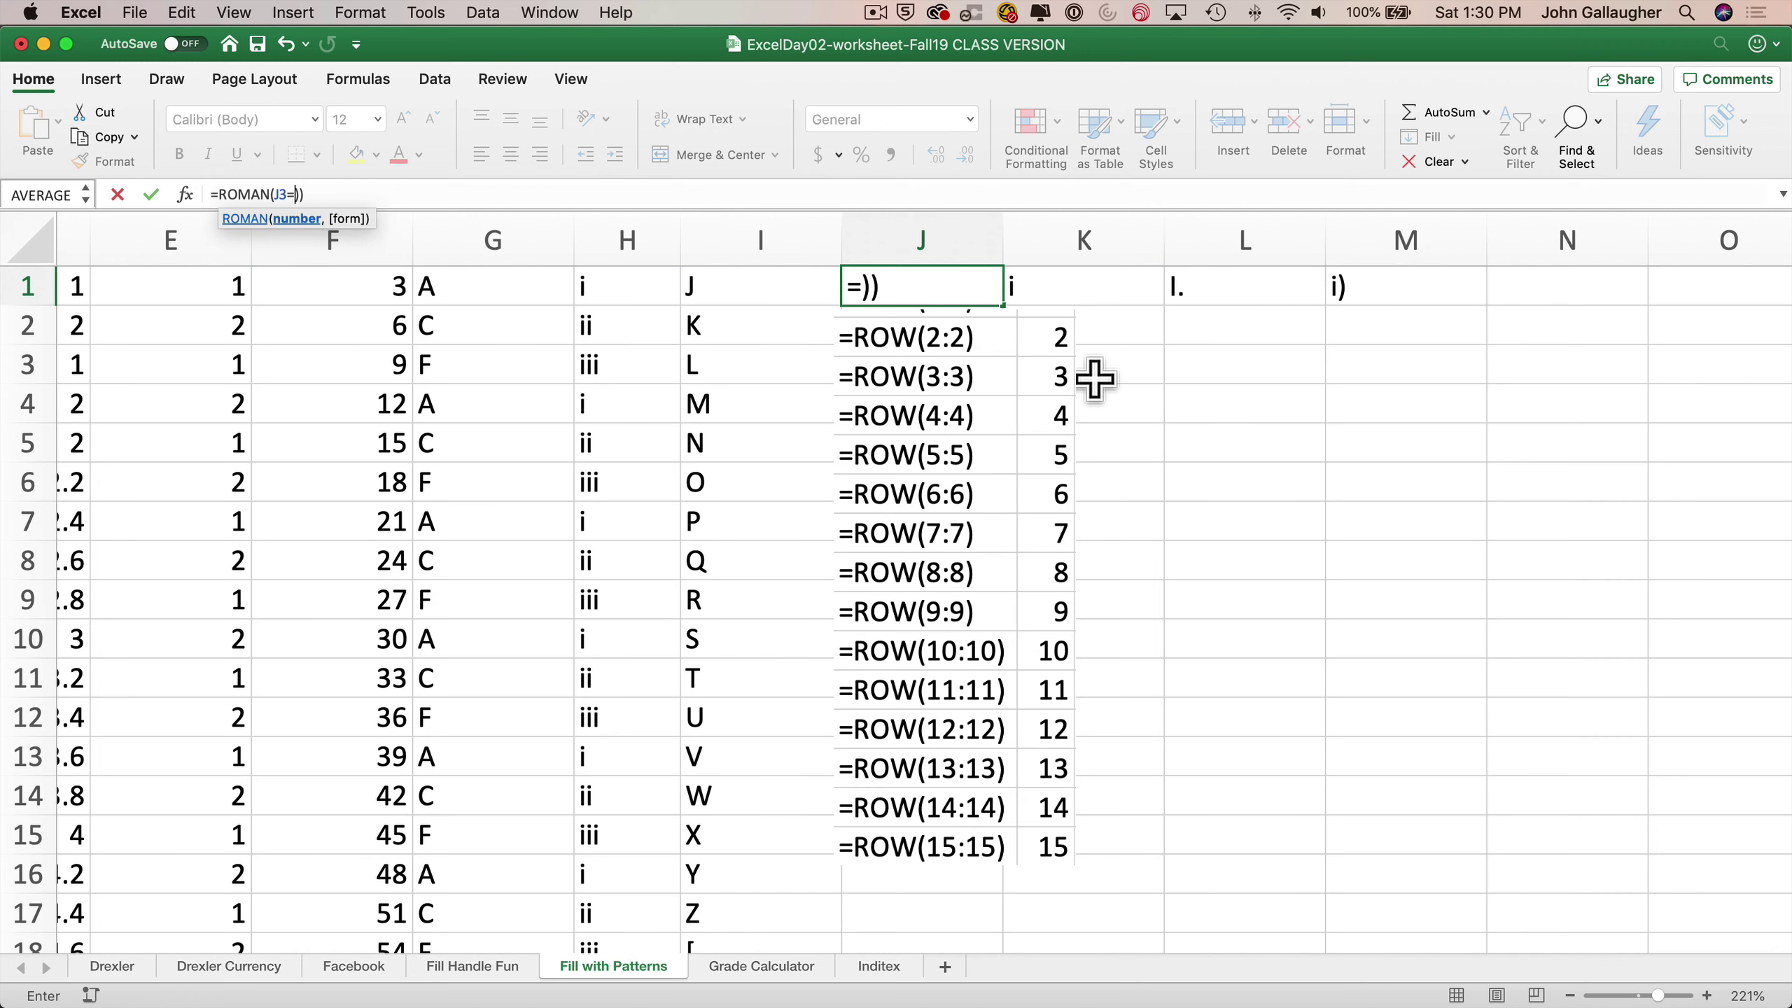
key("Escape")
left_click(952, 371)
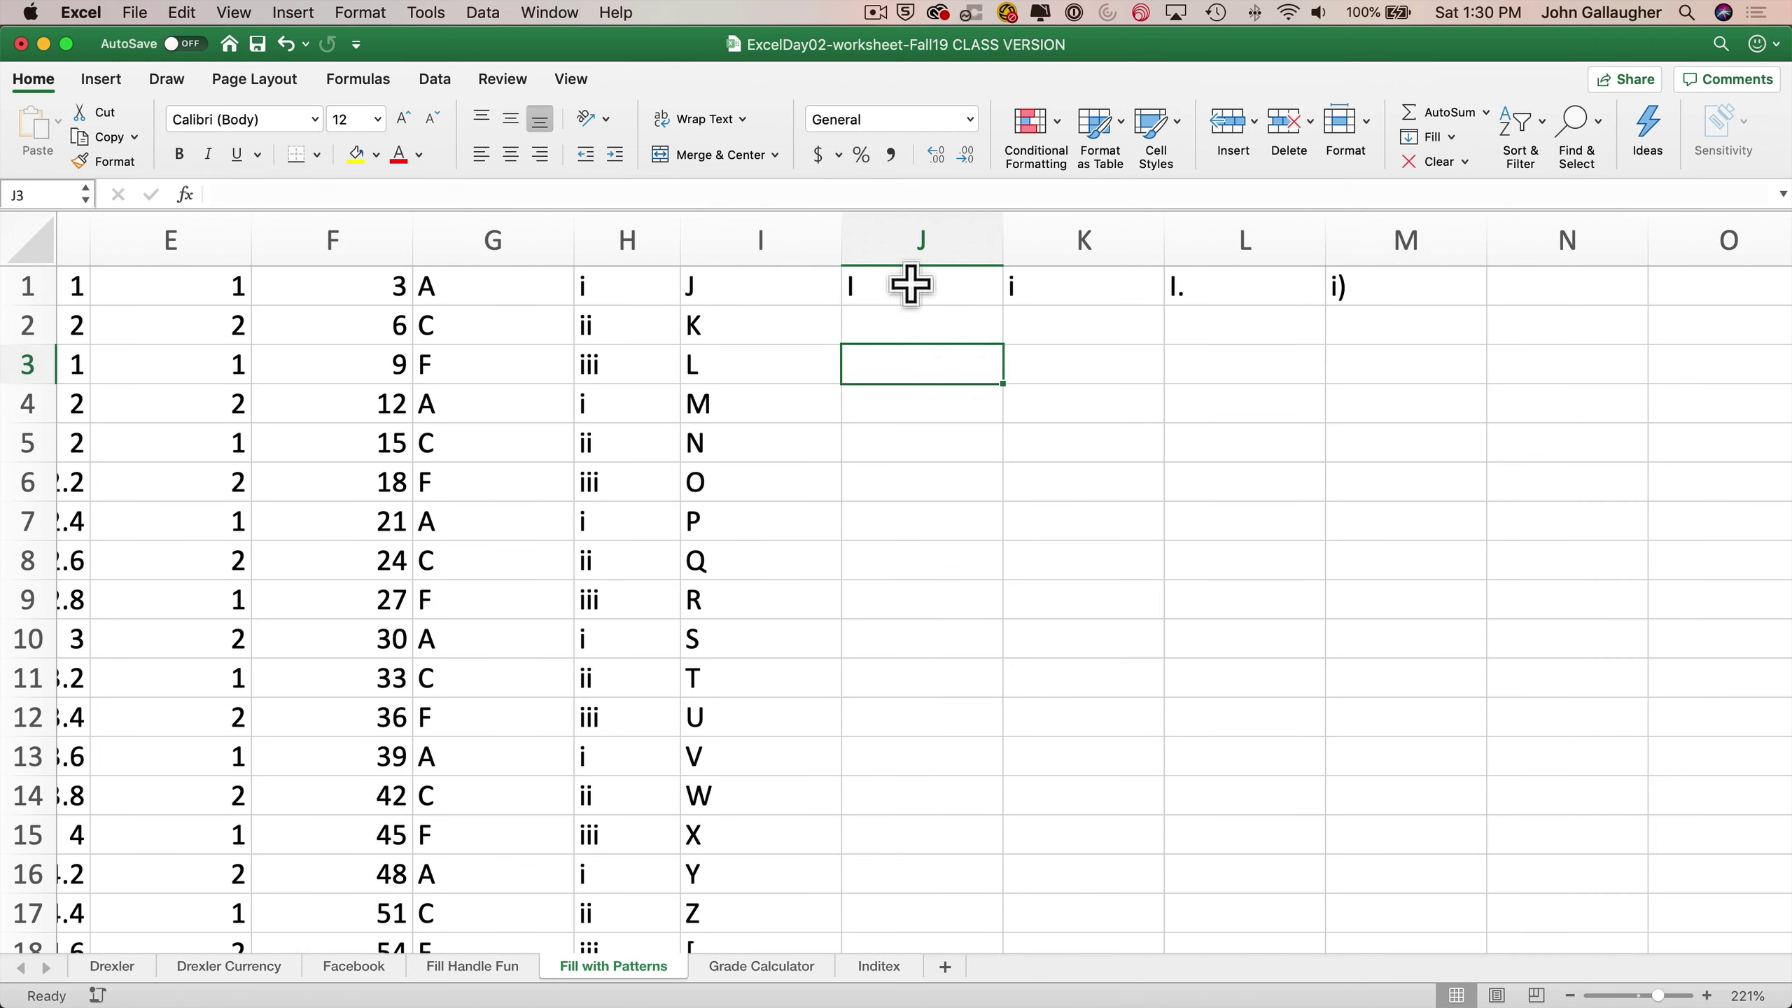
type("=")
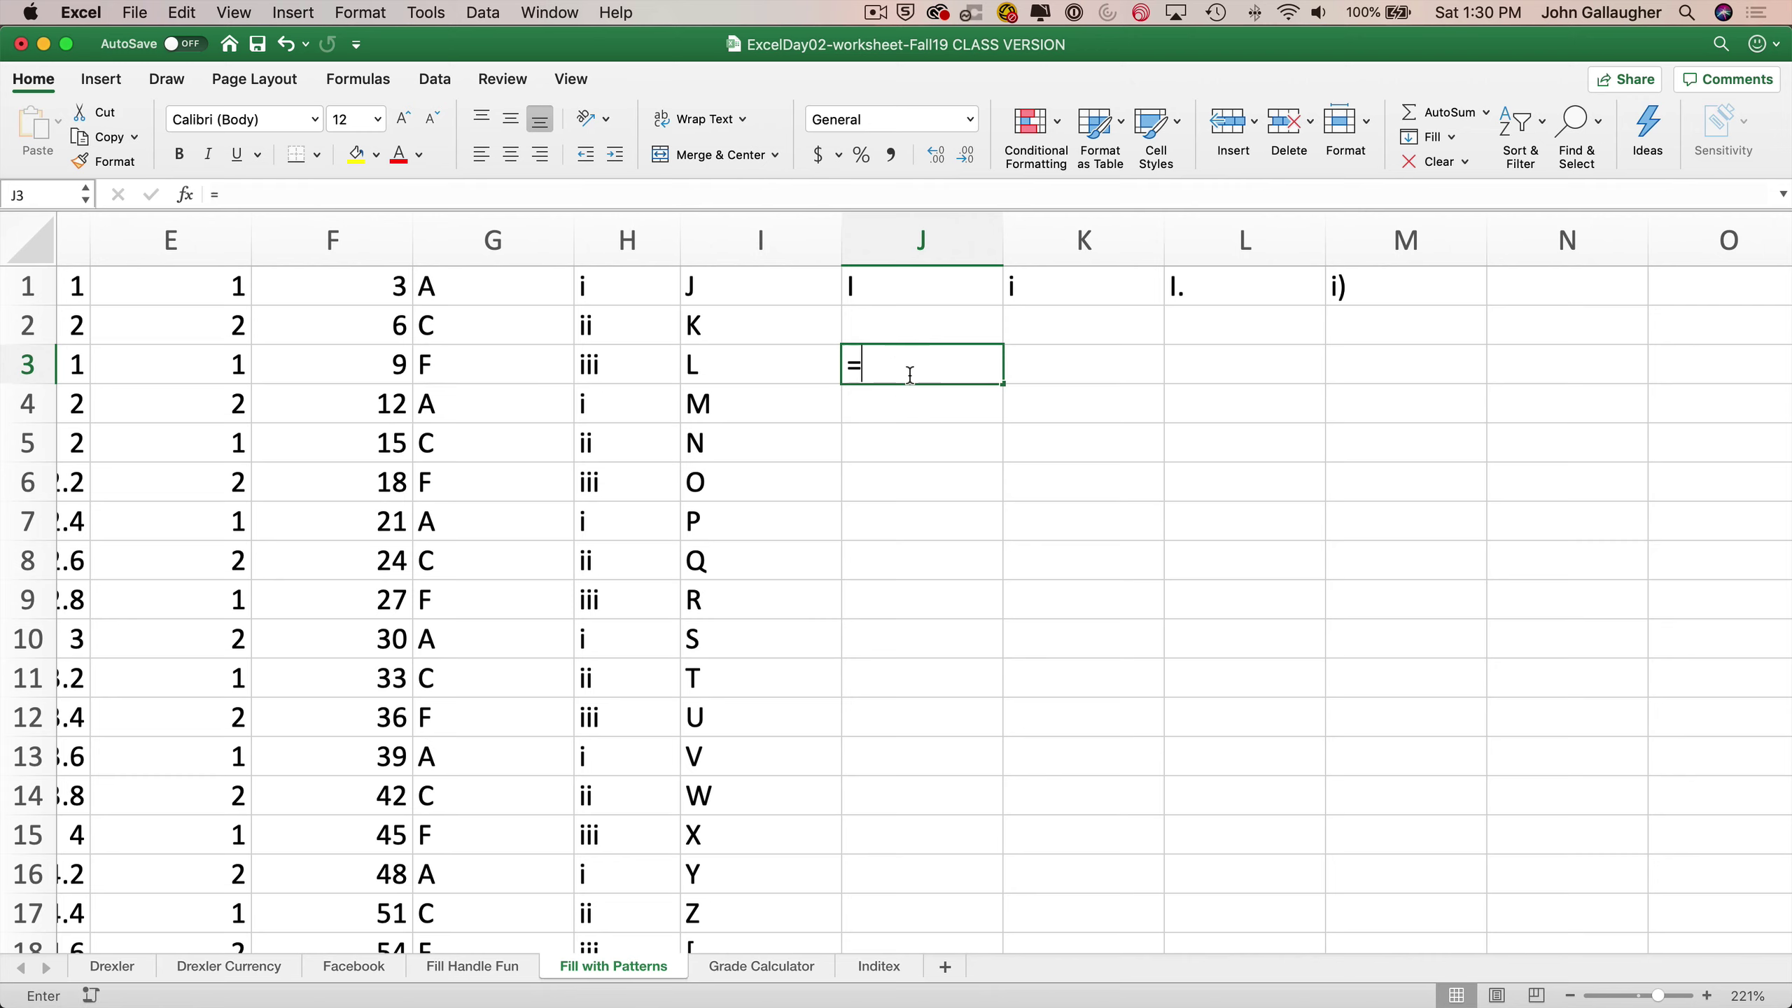
type("ROW(1:")
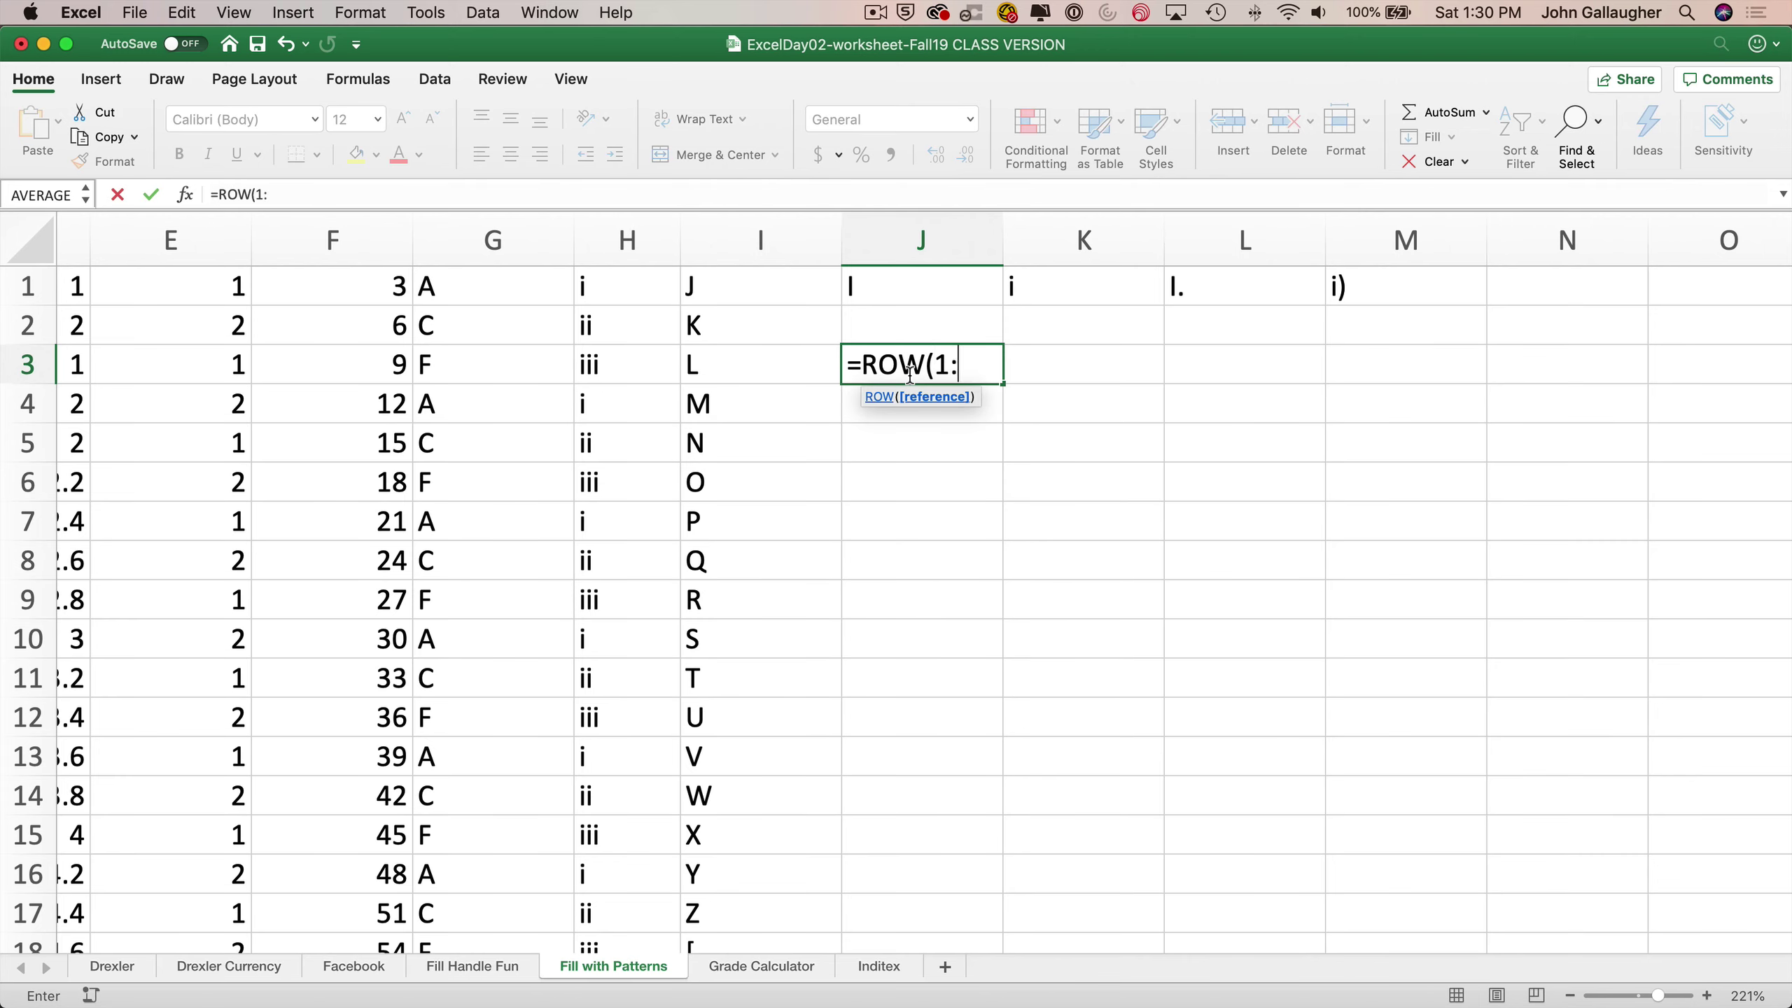
type("1)")
key("Return")
left_click(961, 350)
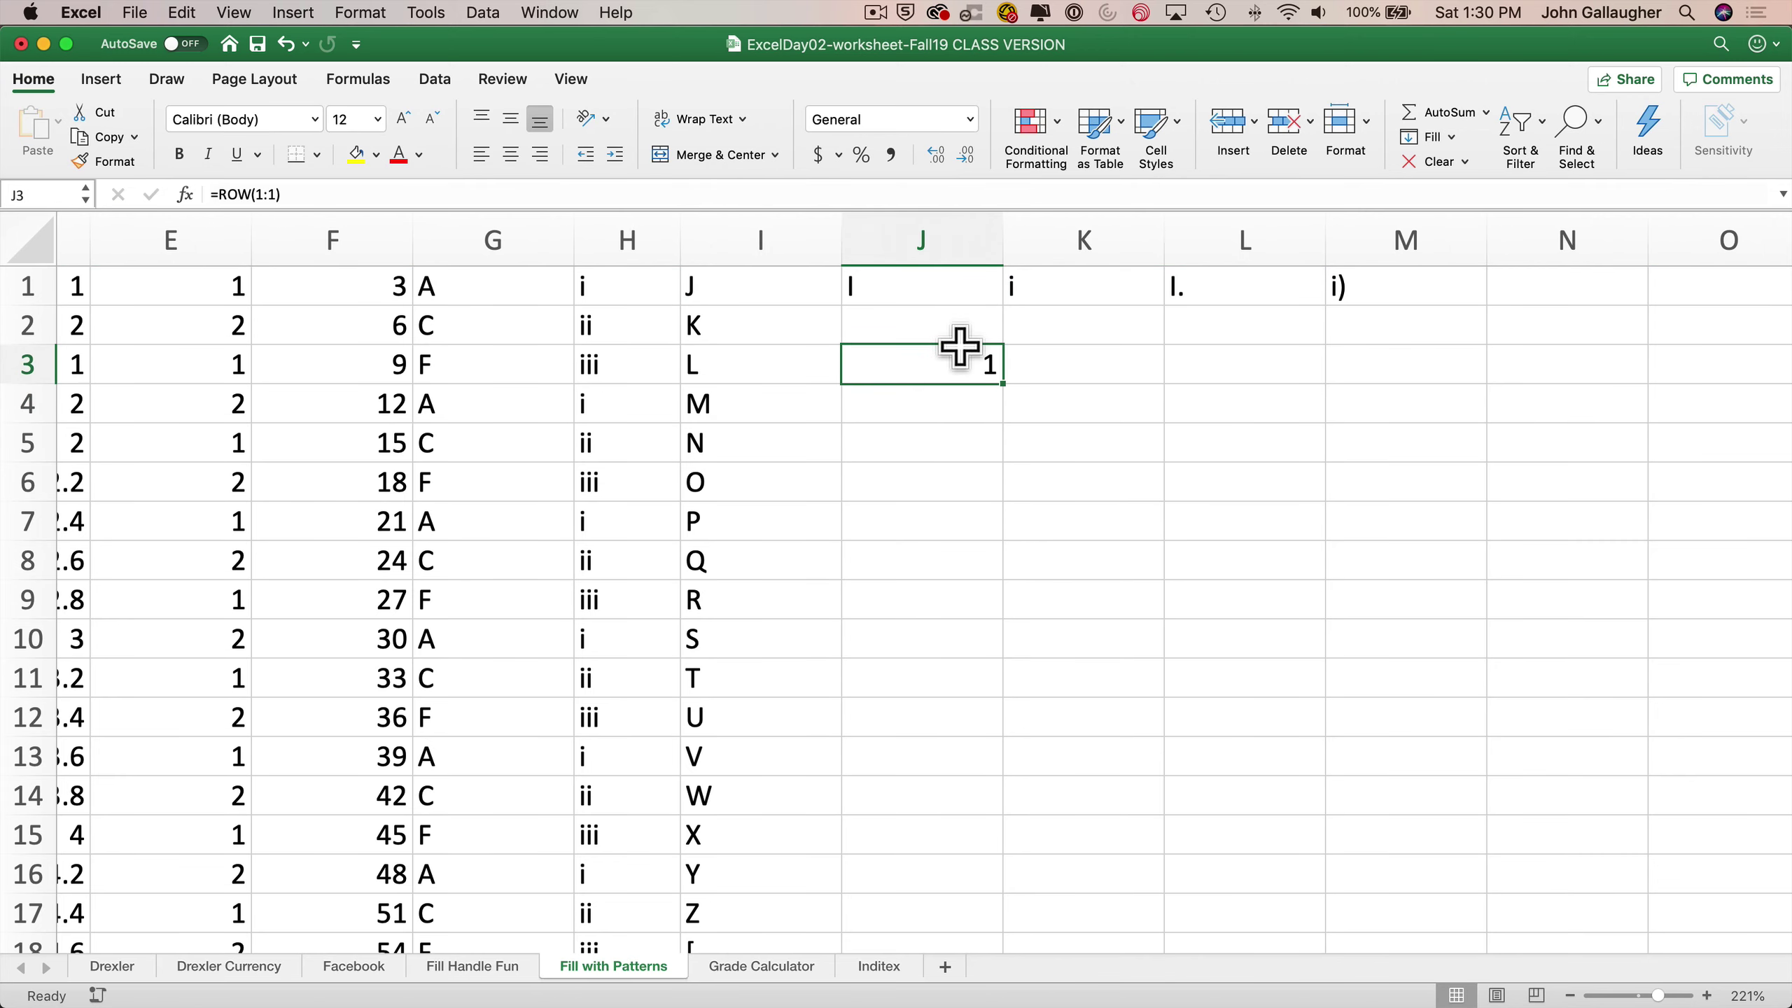
left_click_drag(1003, 384, 1011, 573)
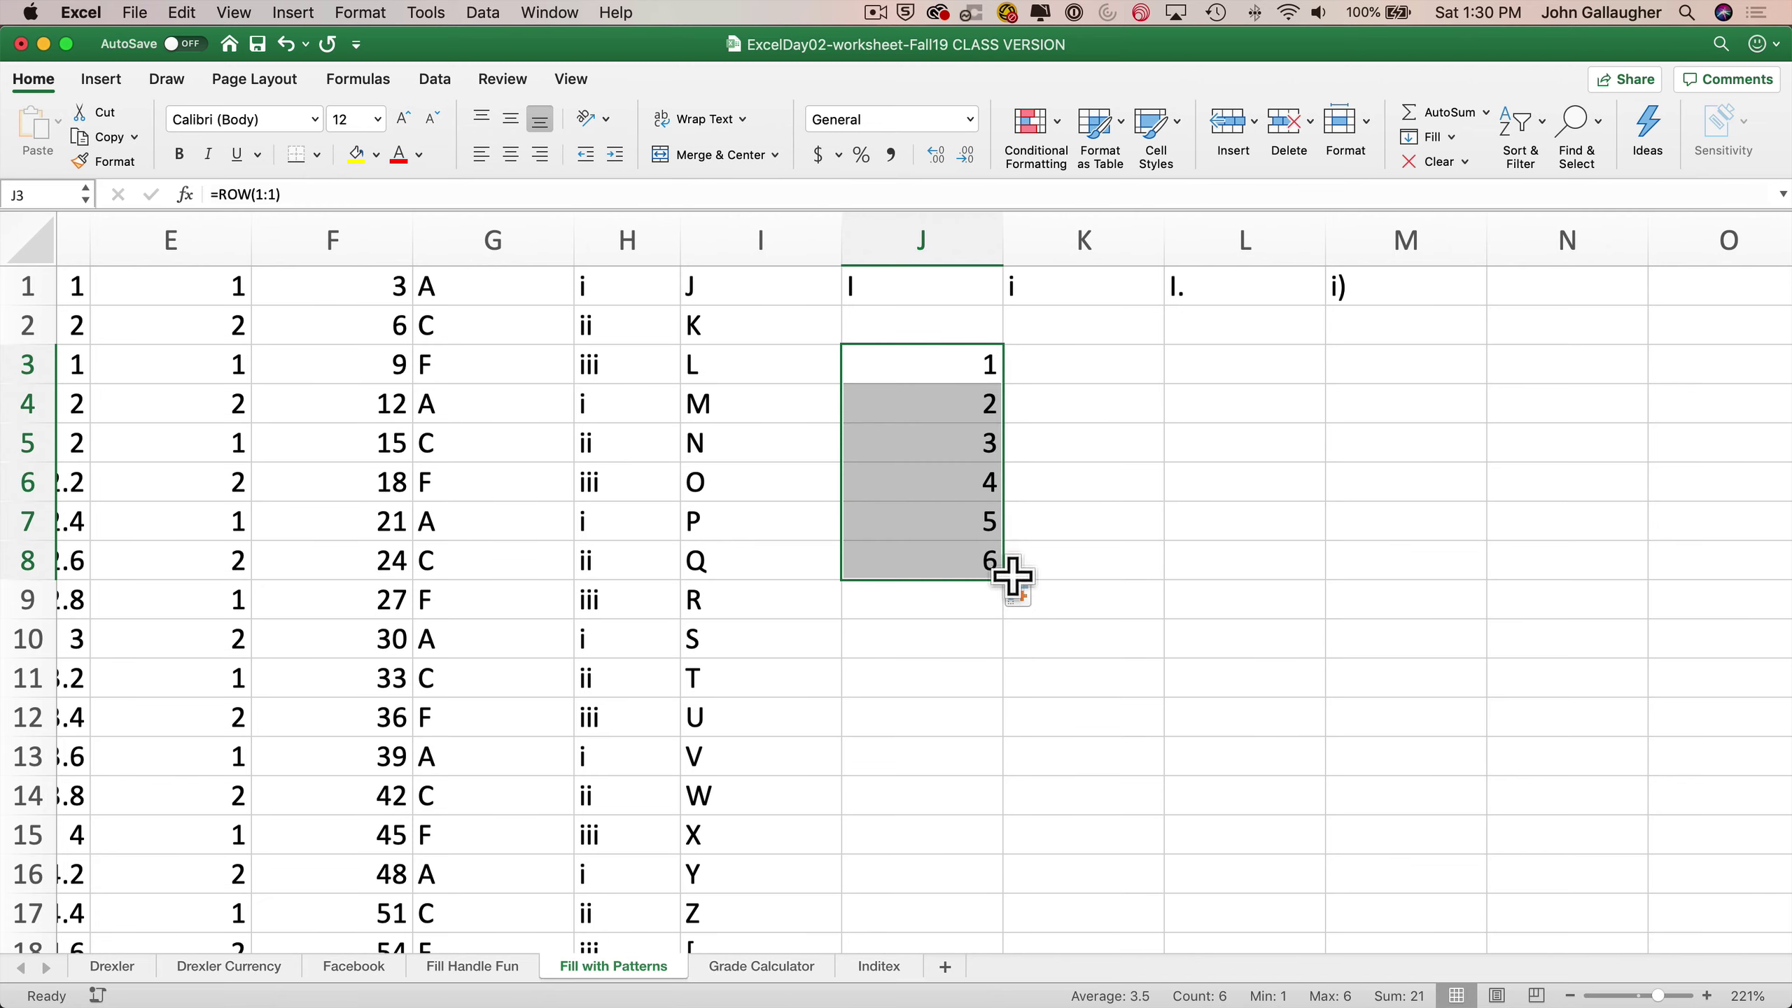
left_click(1422, 168)
left_click(1439, 191)
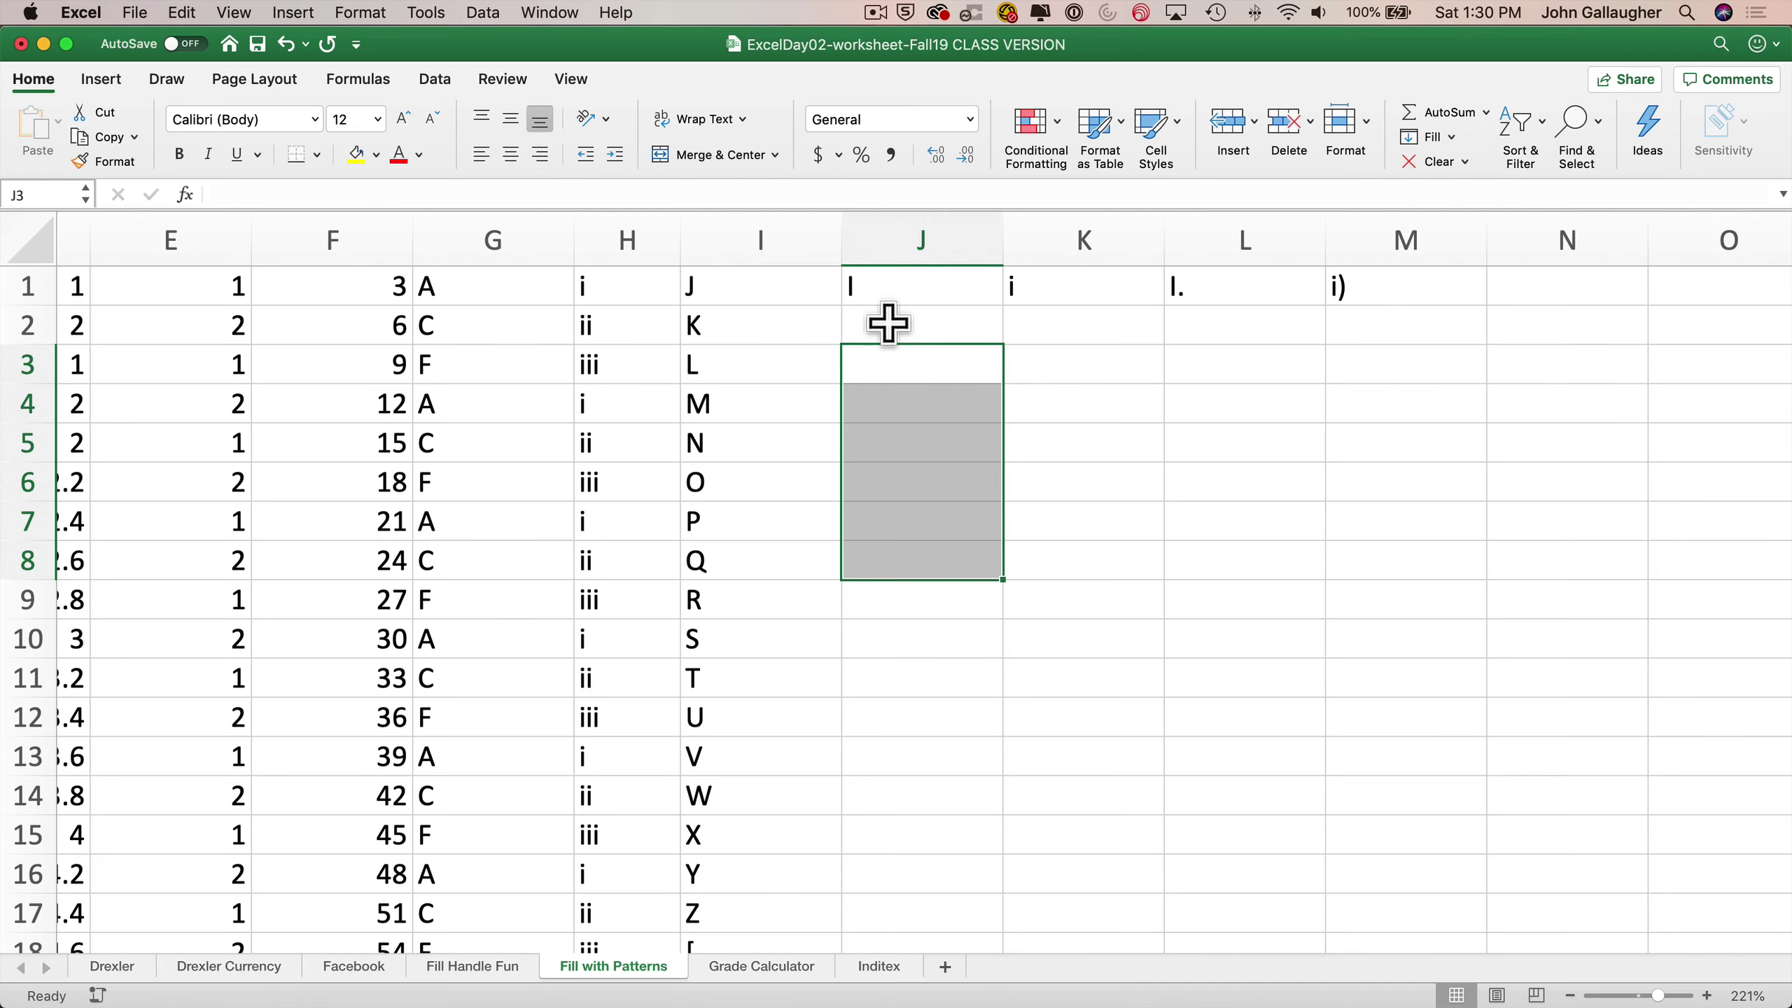
Step: Copy J1's ROMAN formula down column J through J44
left_click(896, 295)
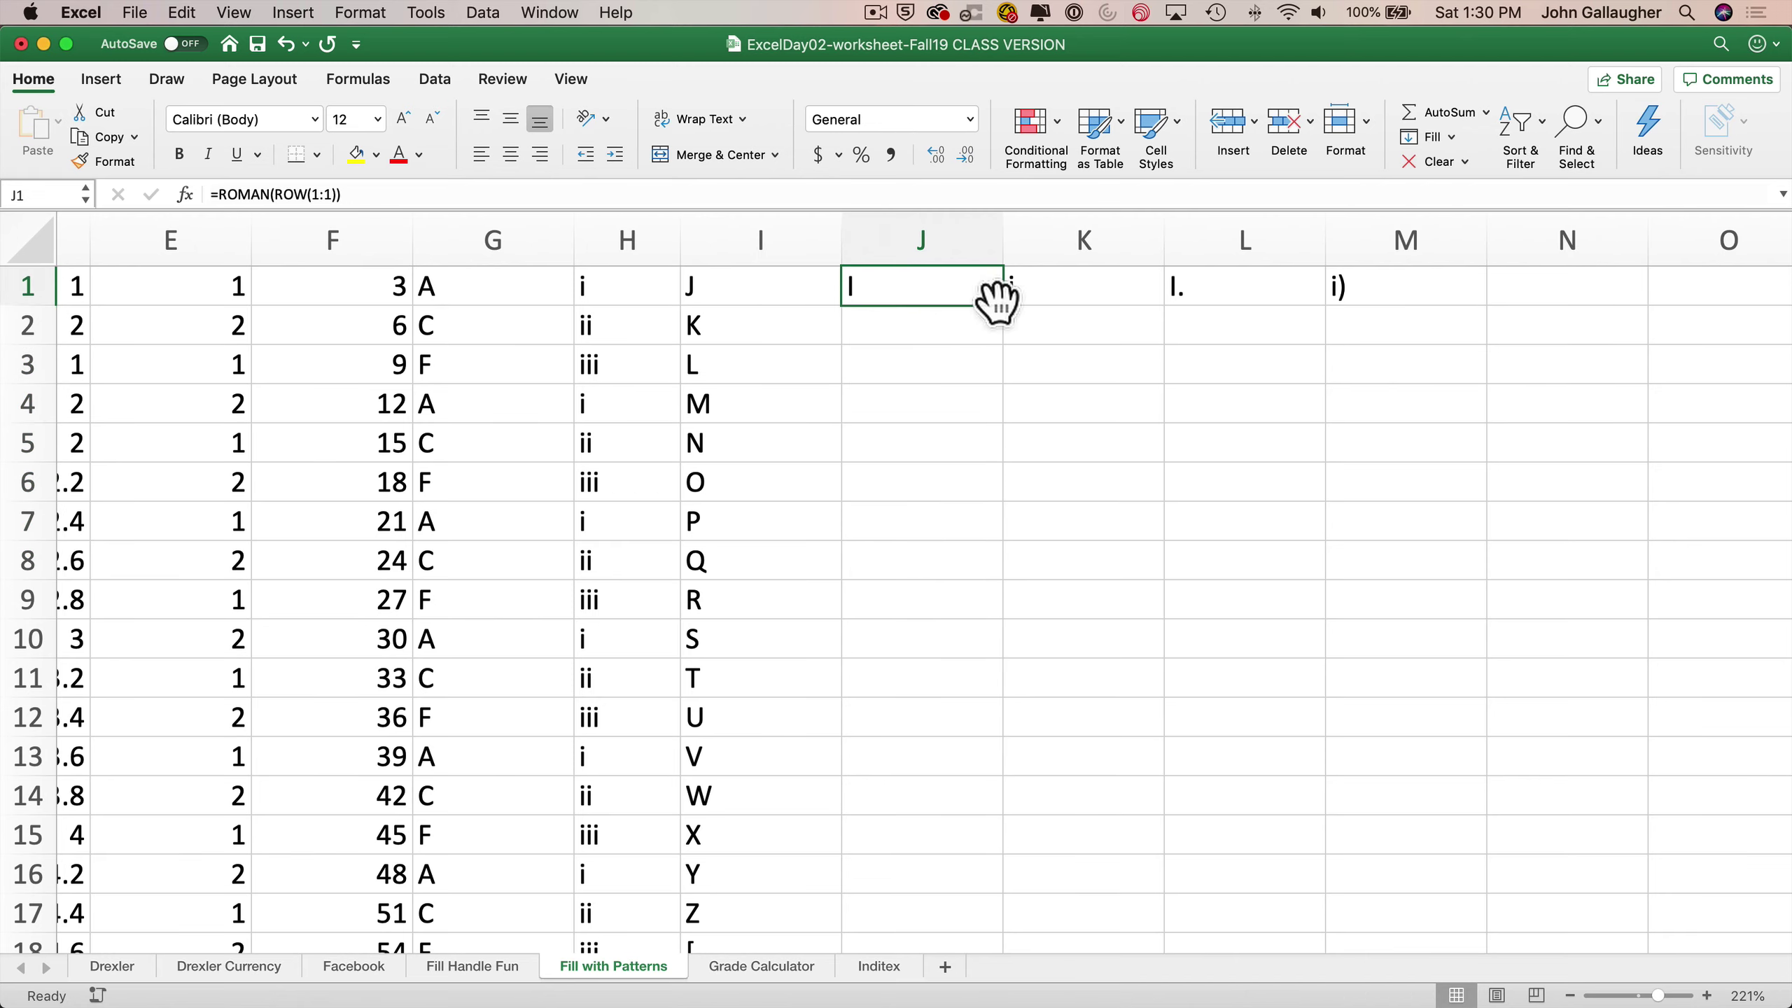
left_click_drag(1005, 307, 989, 722)
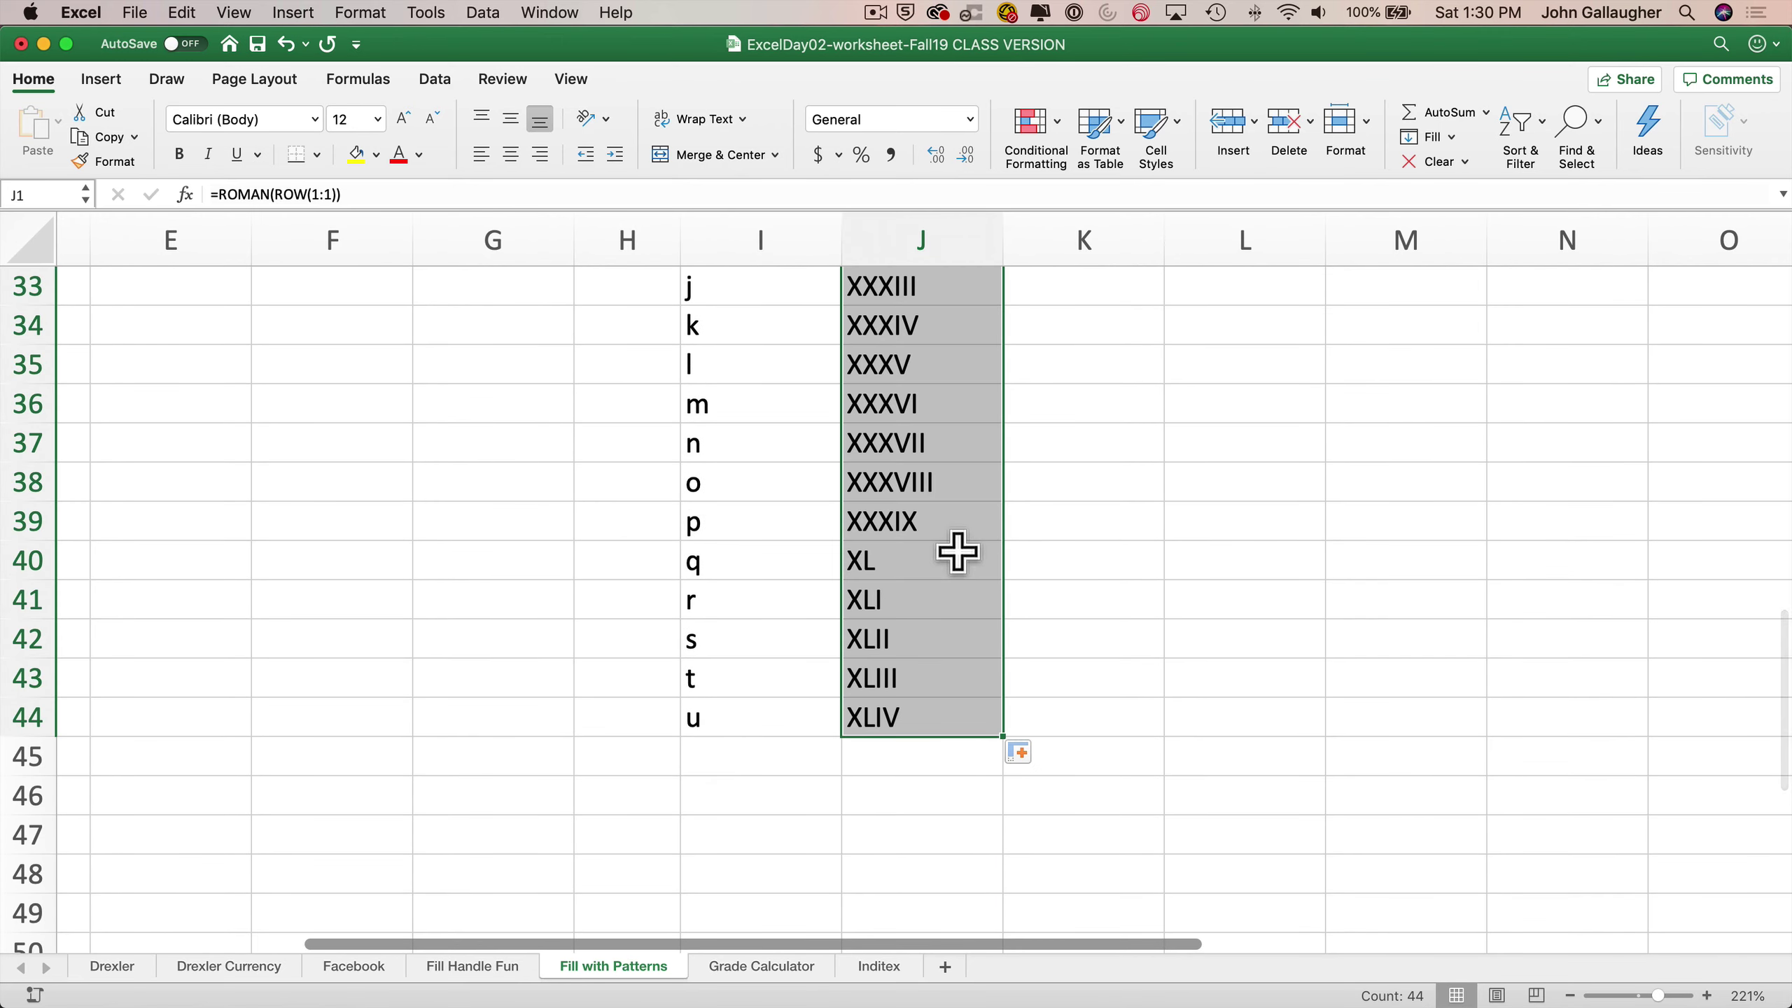
scroll(960, 556, "up", 10)
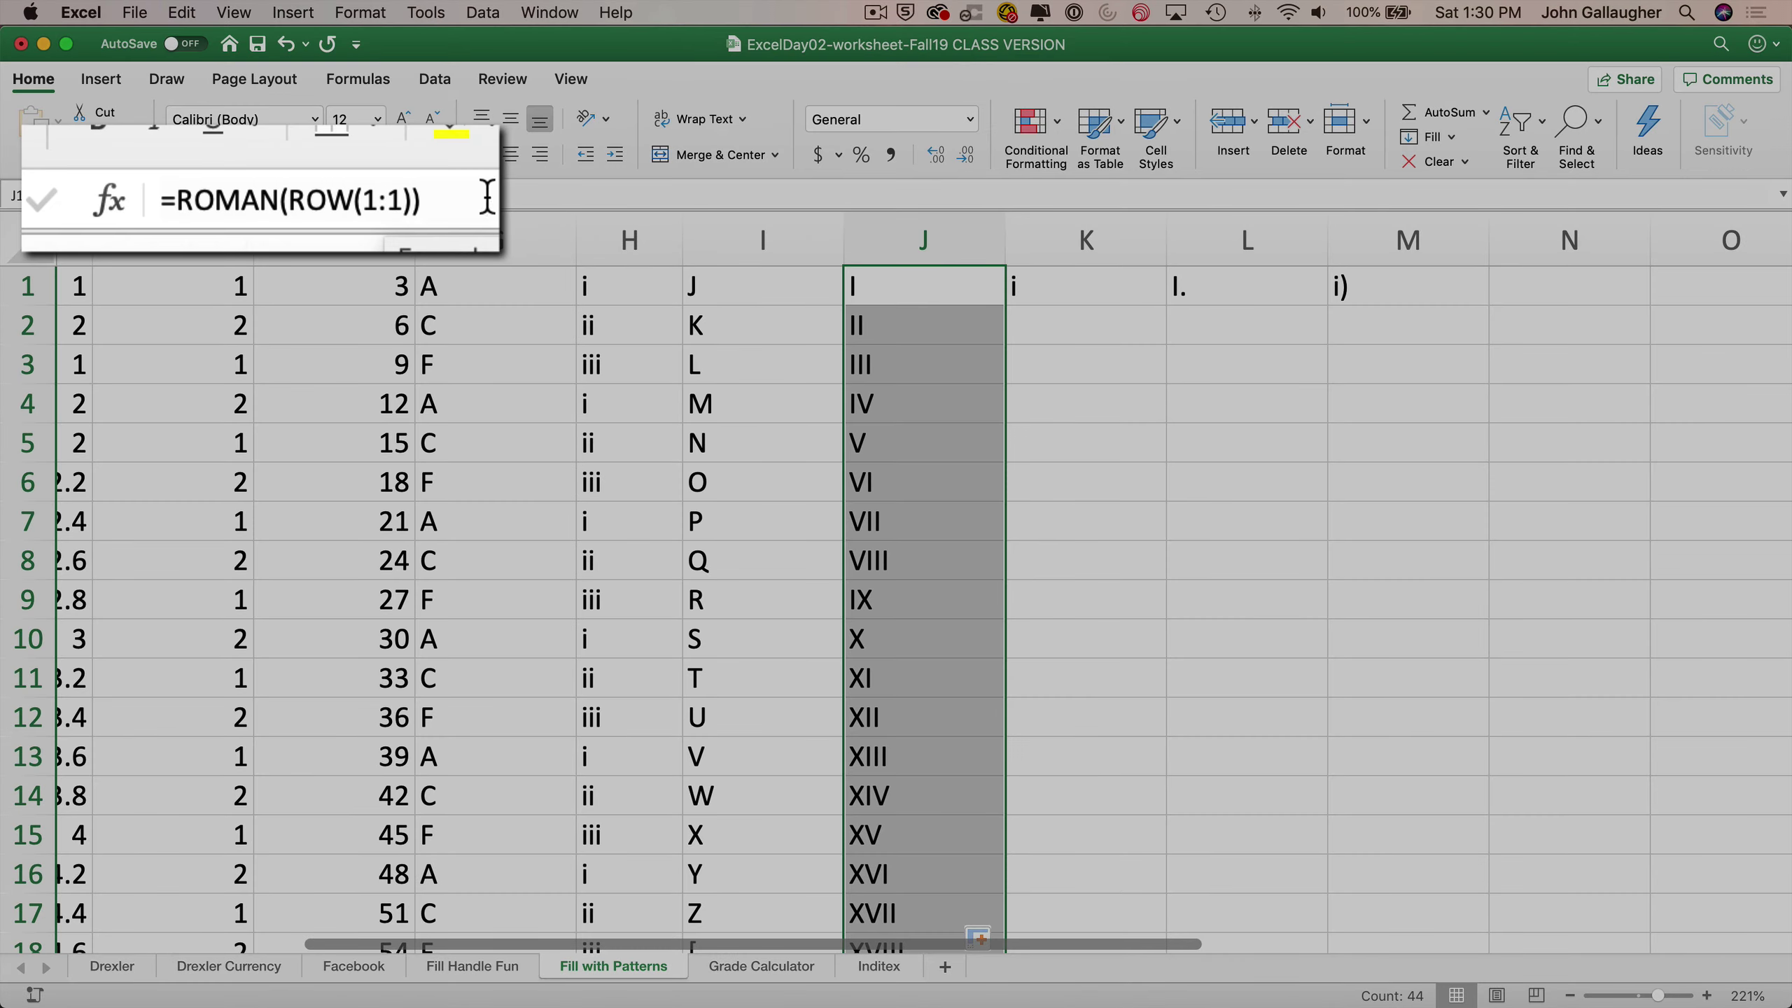
Step: Check the adjusted ROW references in J2 and J3, e.g. =ROMAN(ROW(3:3))
left_click(927, 332)
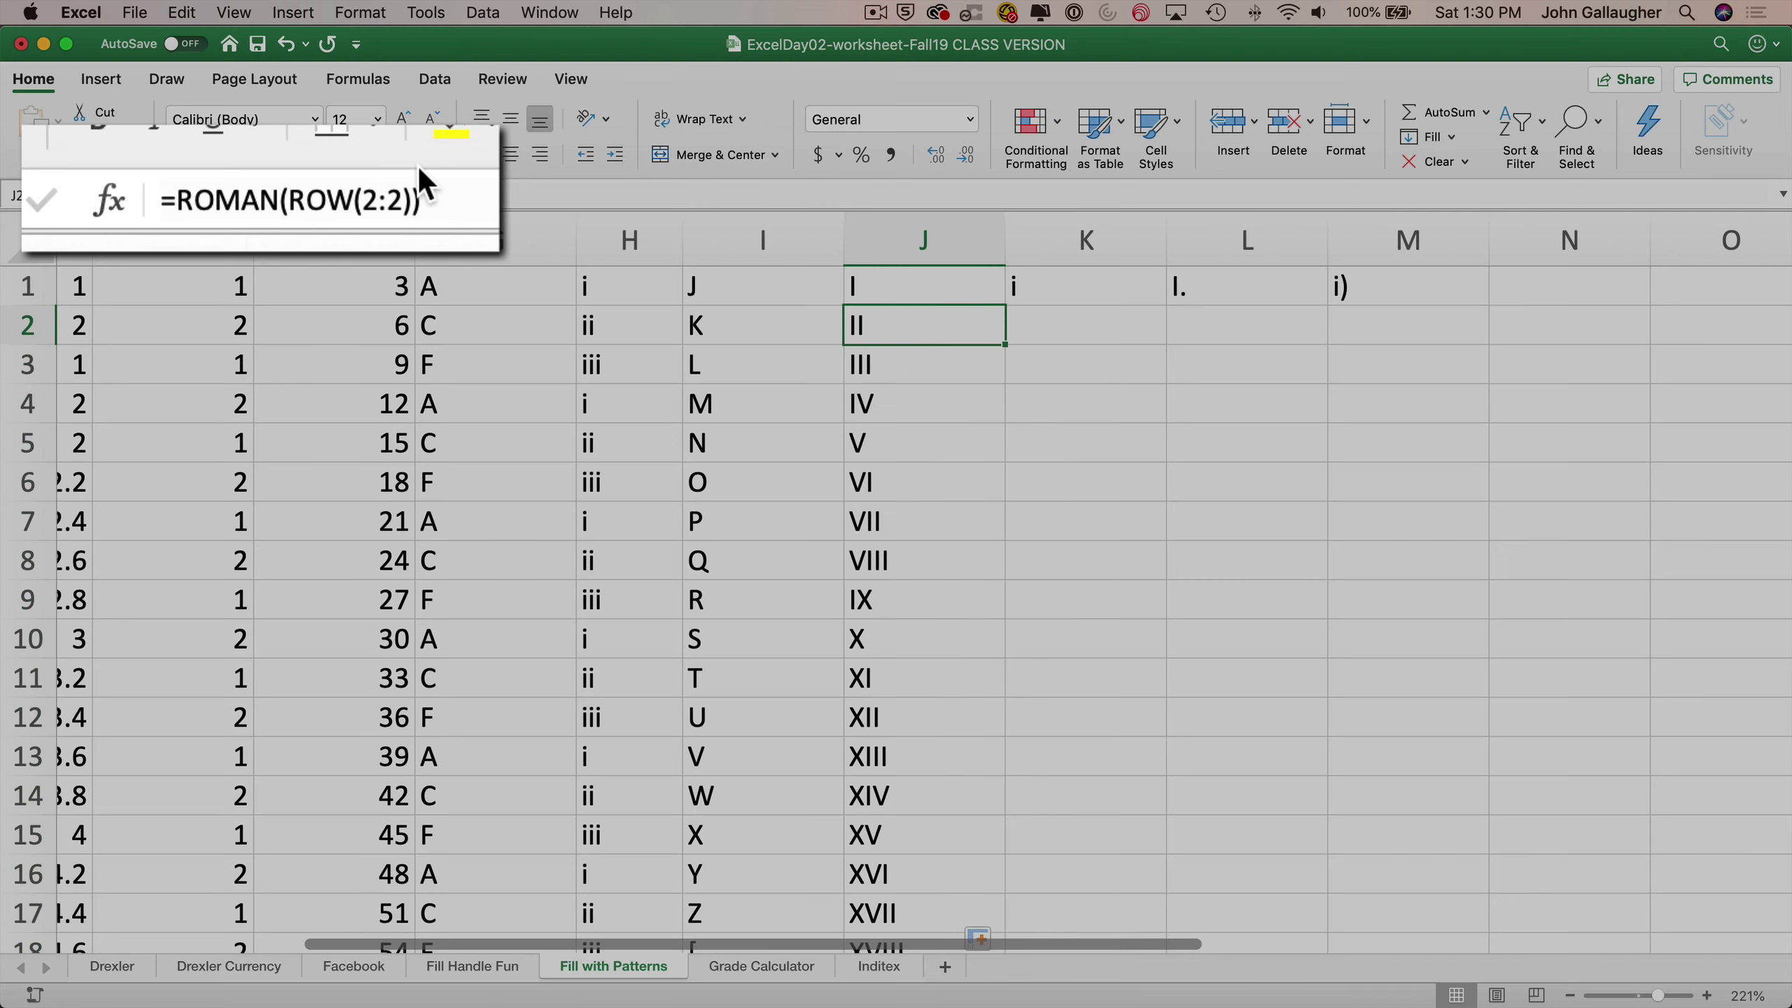
left_click(938, 367)
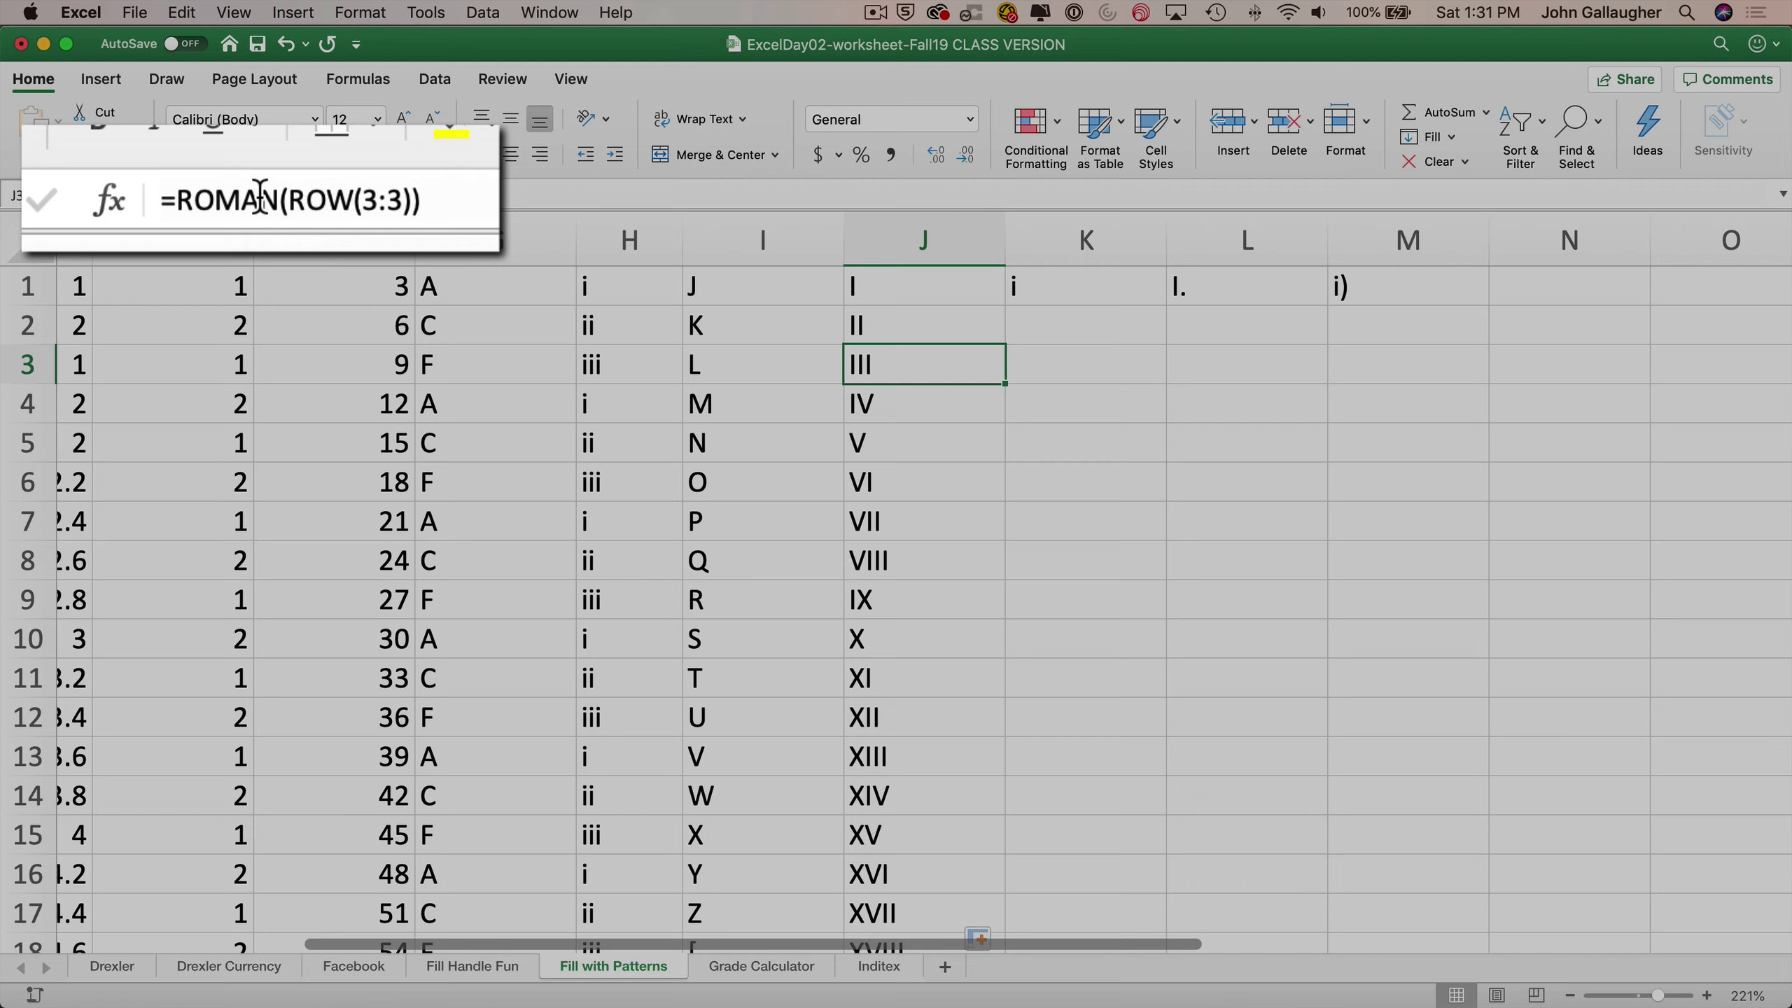
left_click(237, 201)
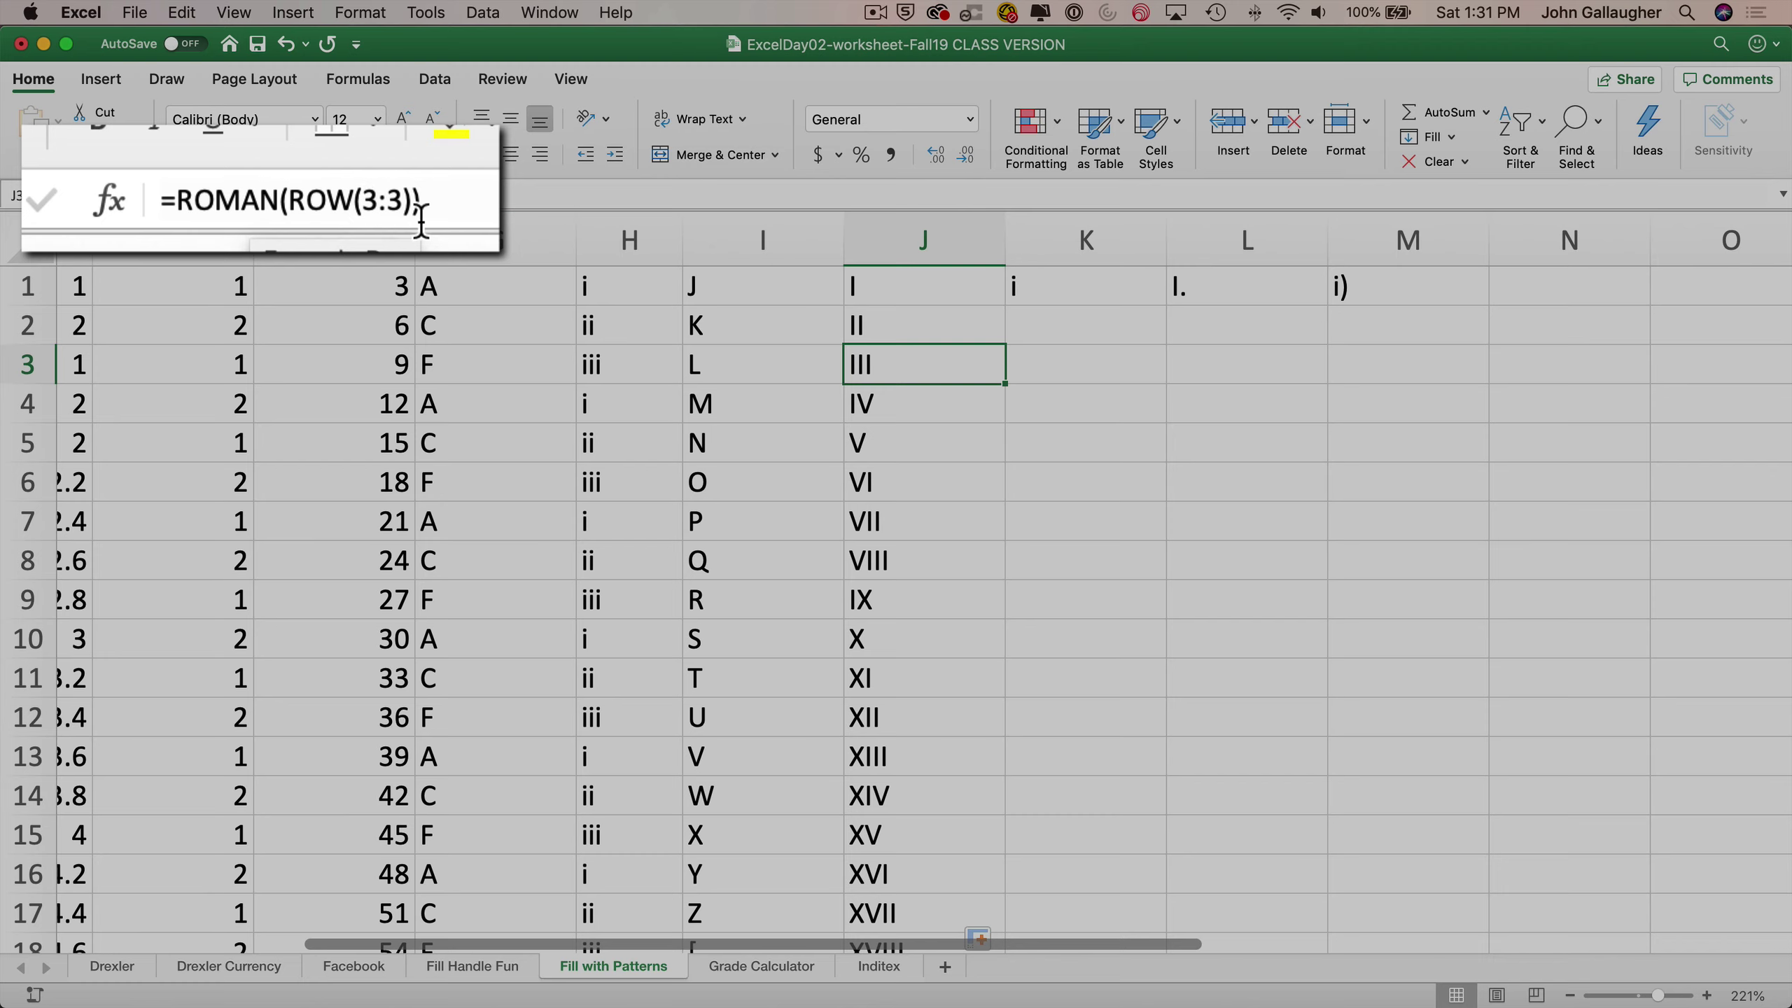
scroll(902, 513, "down", 4)
scroll(901, 513, "down", 10)
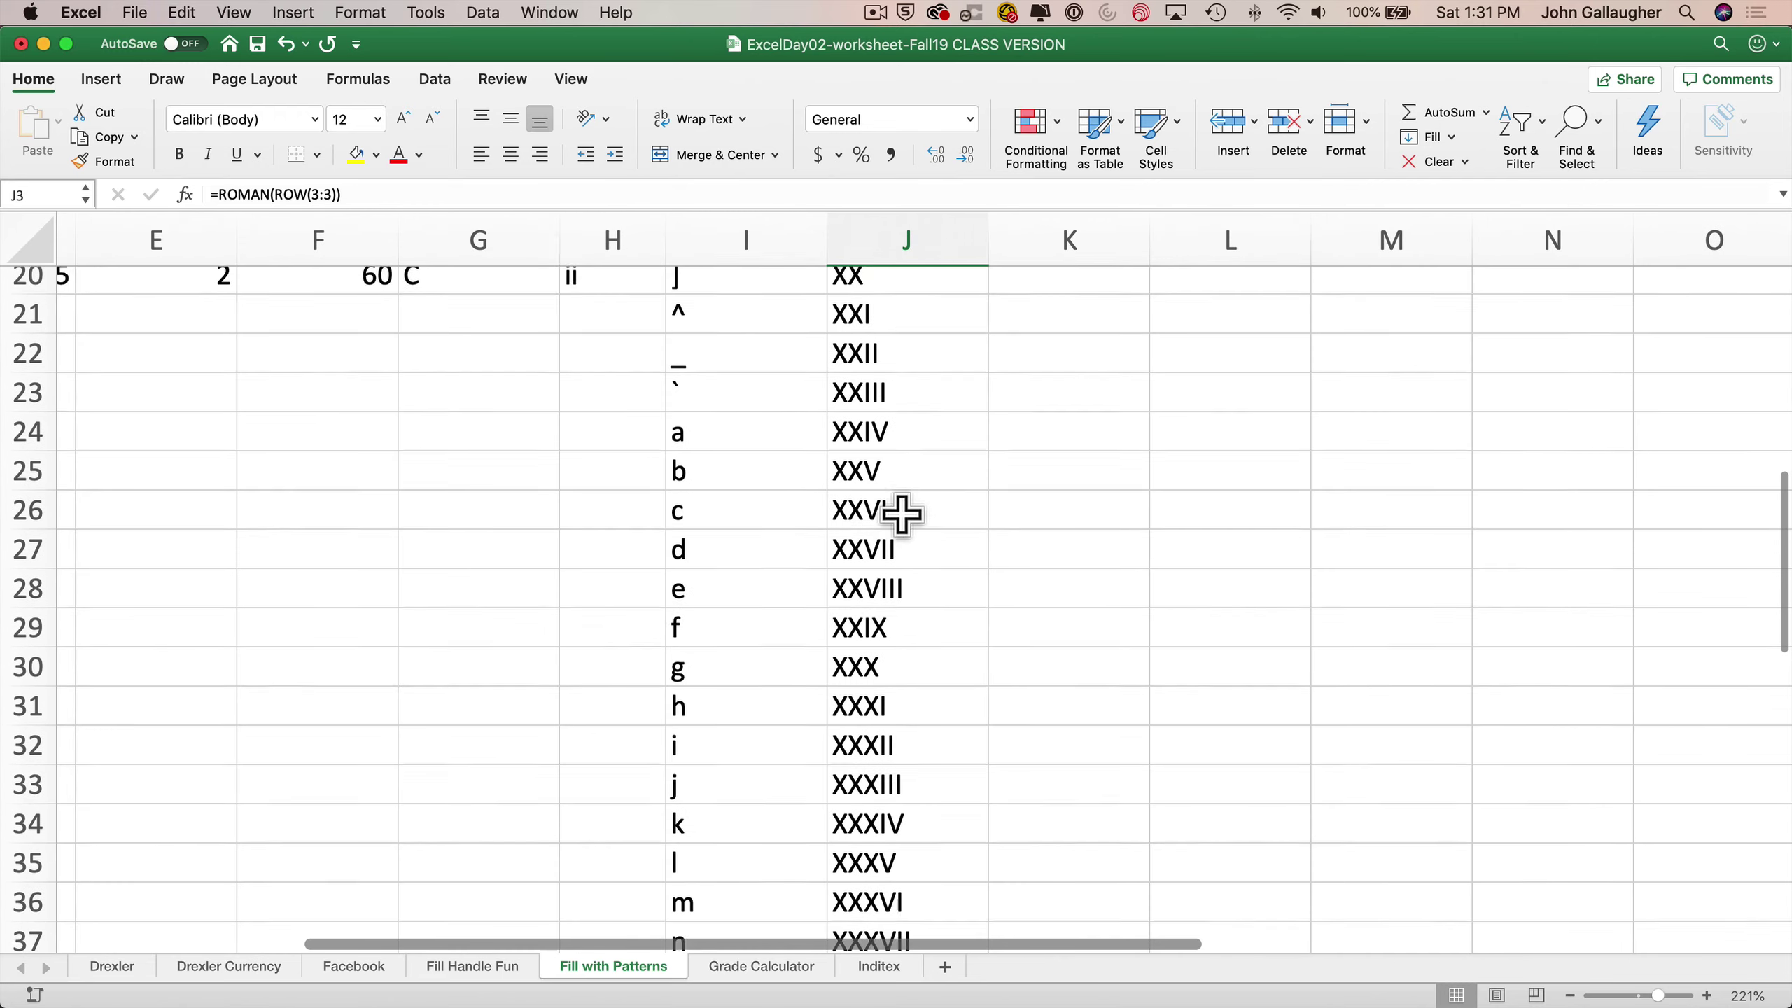
scroll(902, 514, "up", 6)
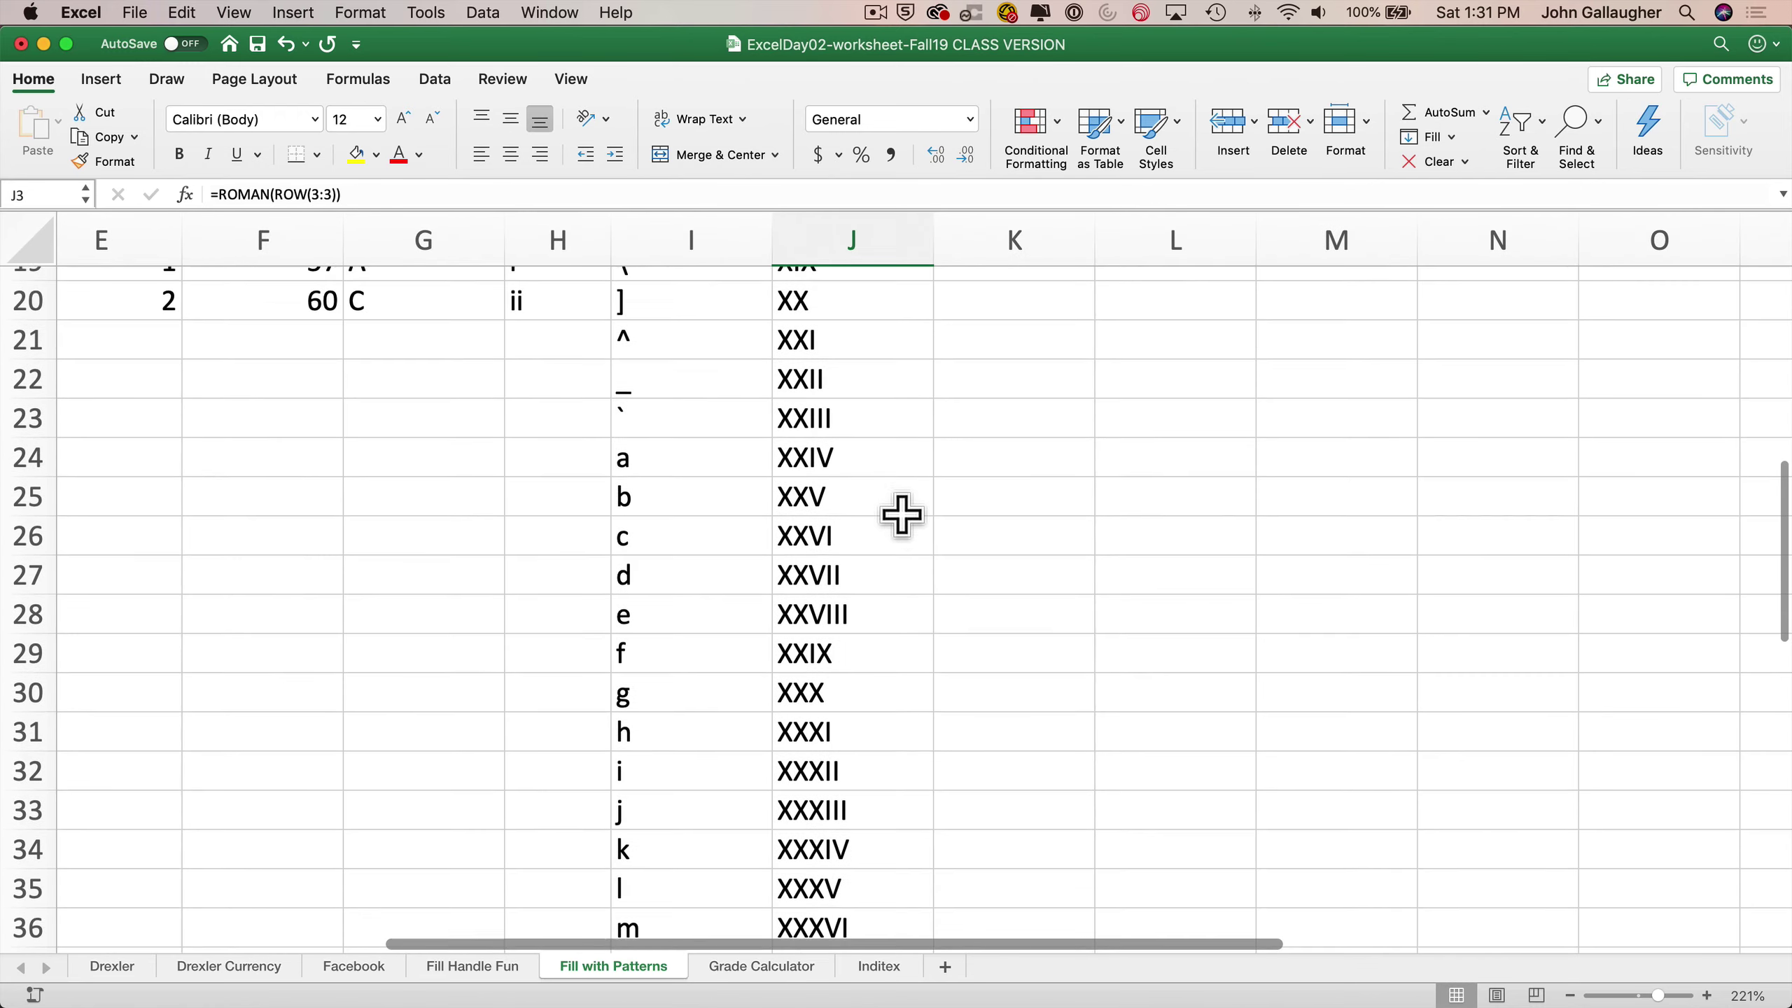
scroll(901, 513, "down", 6)
scroll(901, 514, "right", 1)
scroll(902, 513, "up", 12)
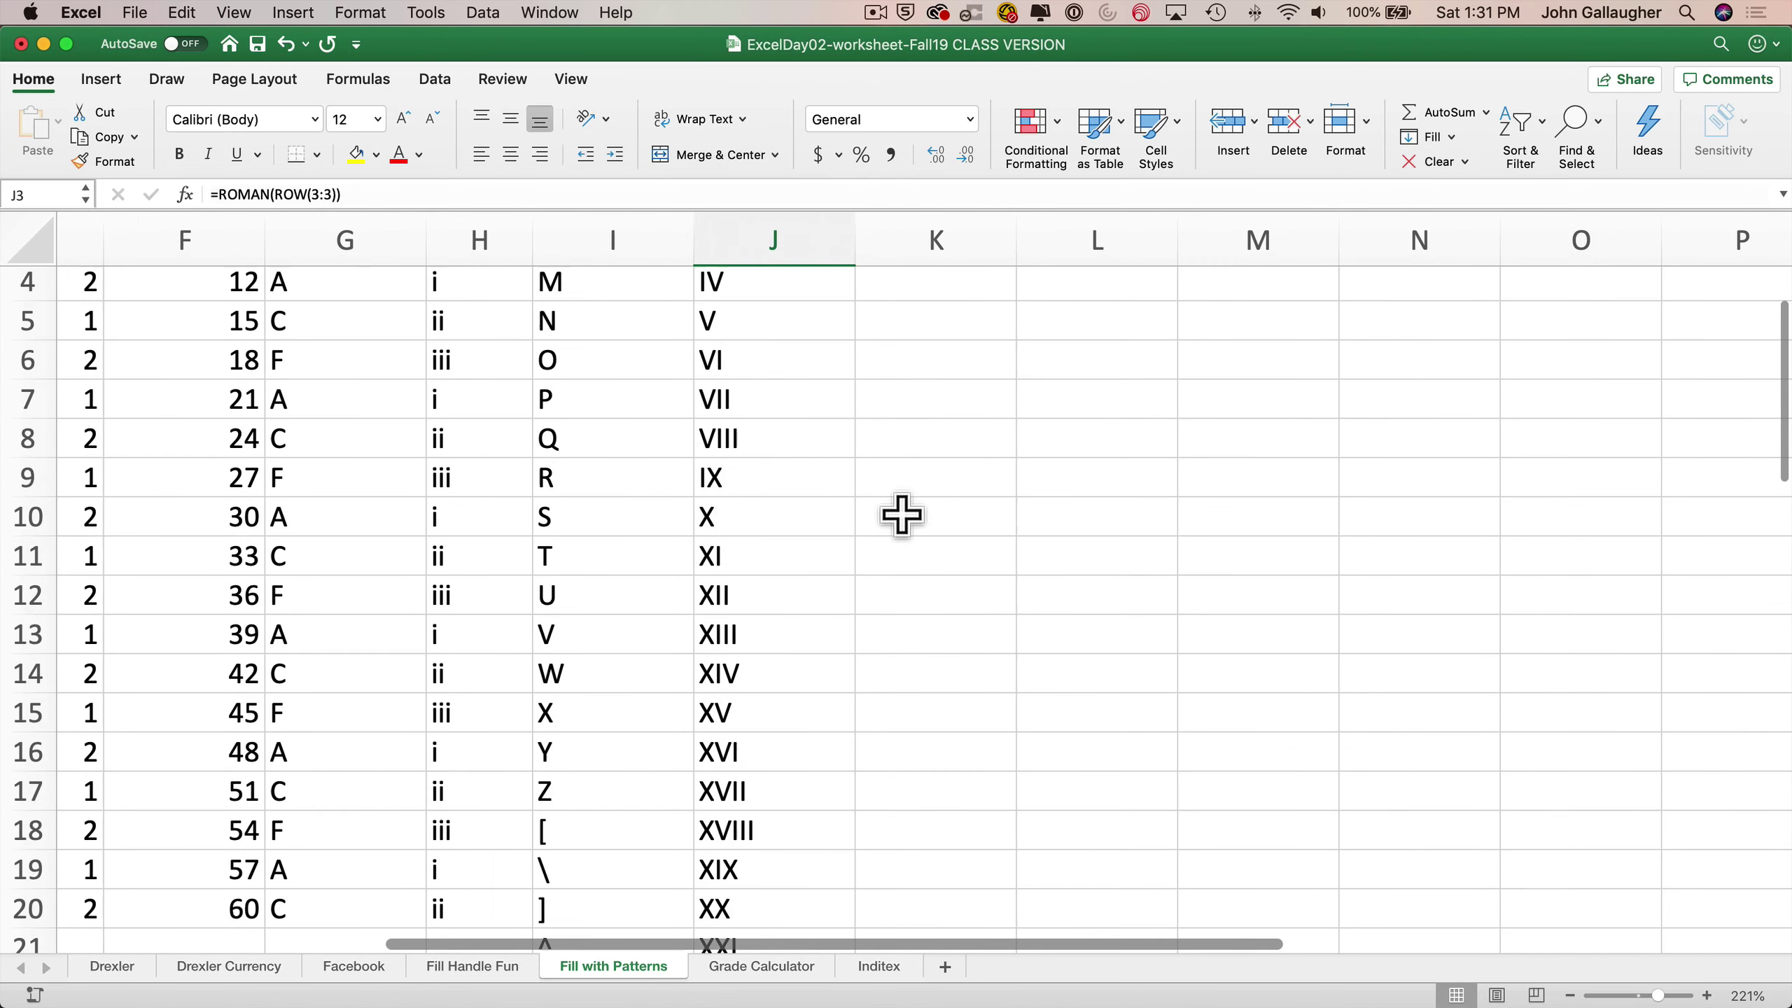
scroll(901, 514, "right", 1)
Step: Examine K1's =LOWER(ROMAN(ROW(1:1))) formula parts and read the LOWER function's help article
left_click(900, 292)
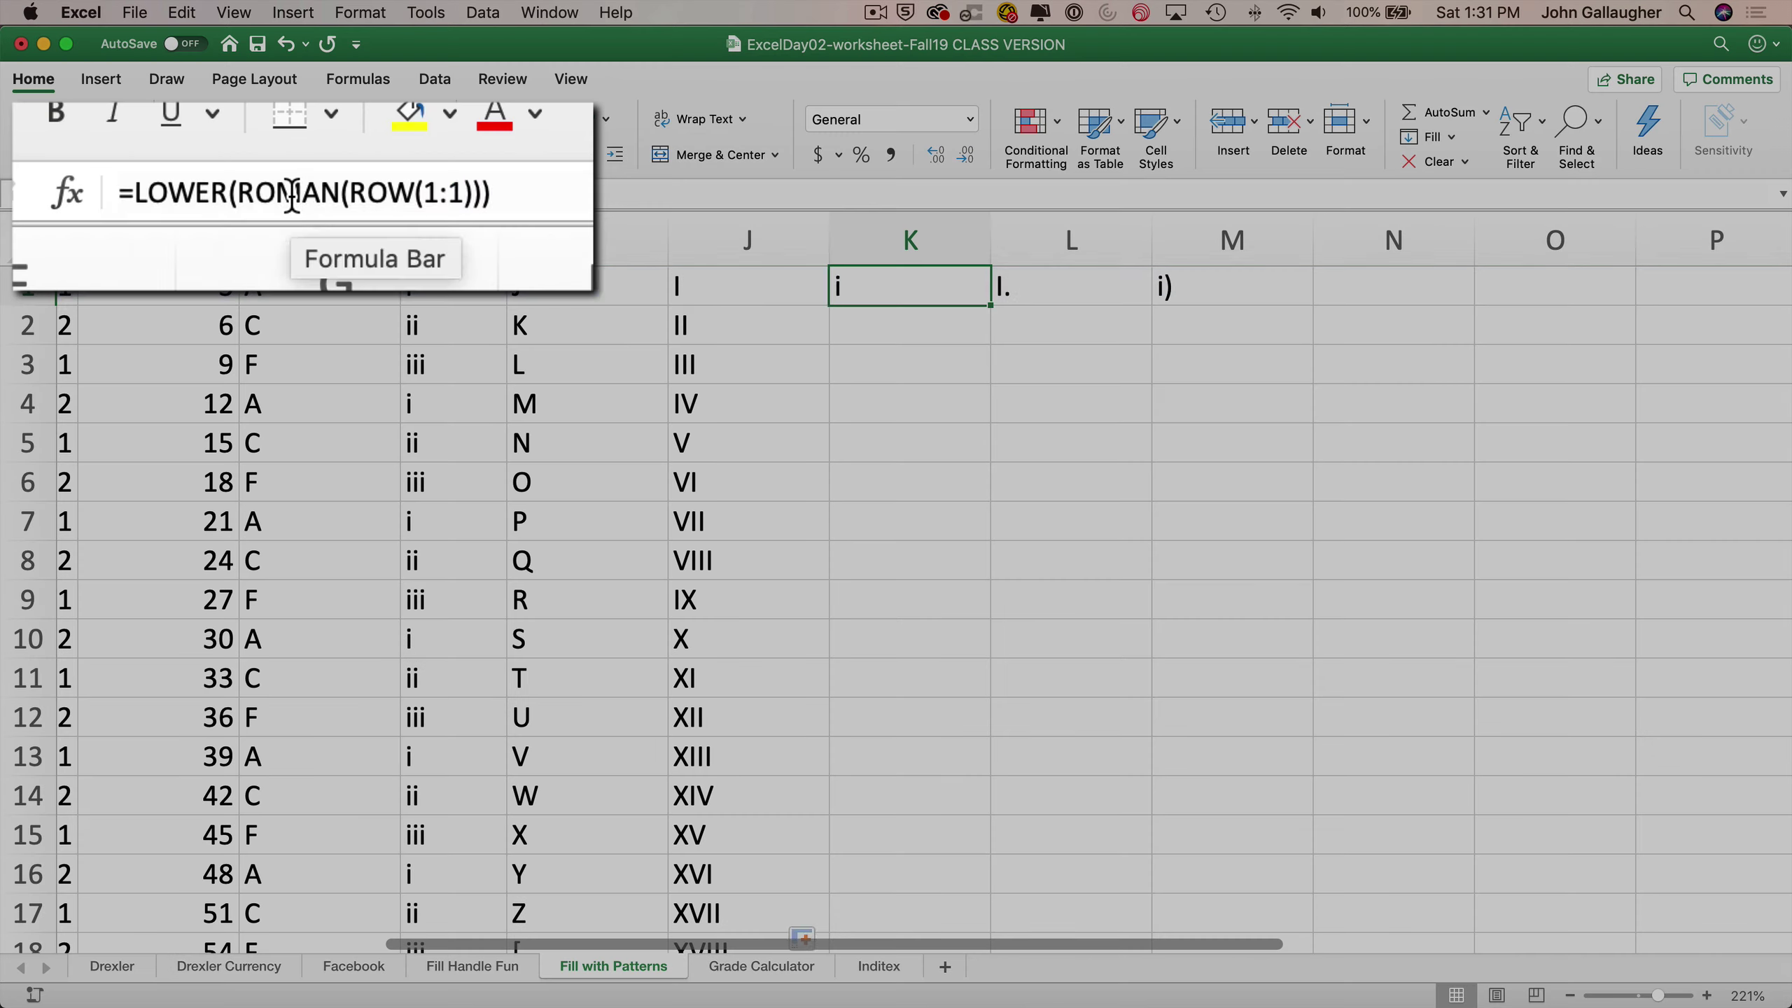
double_click(311, 195)
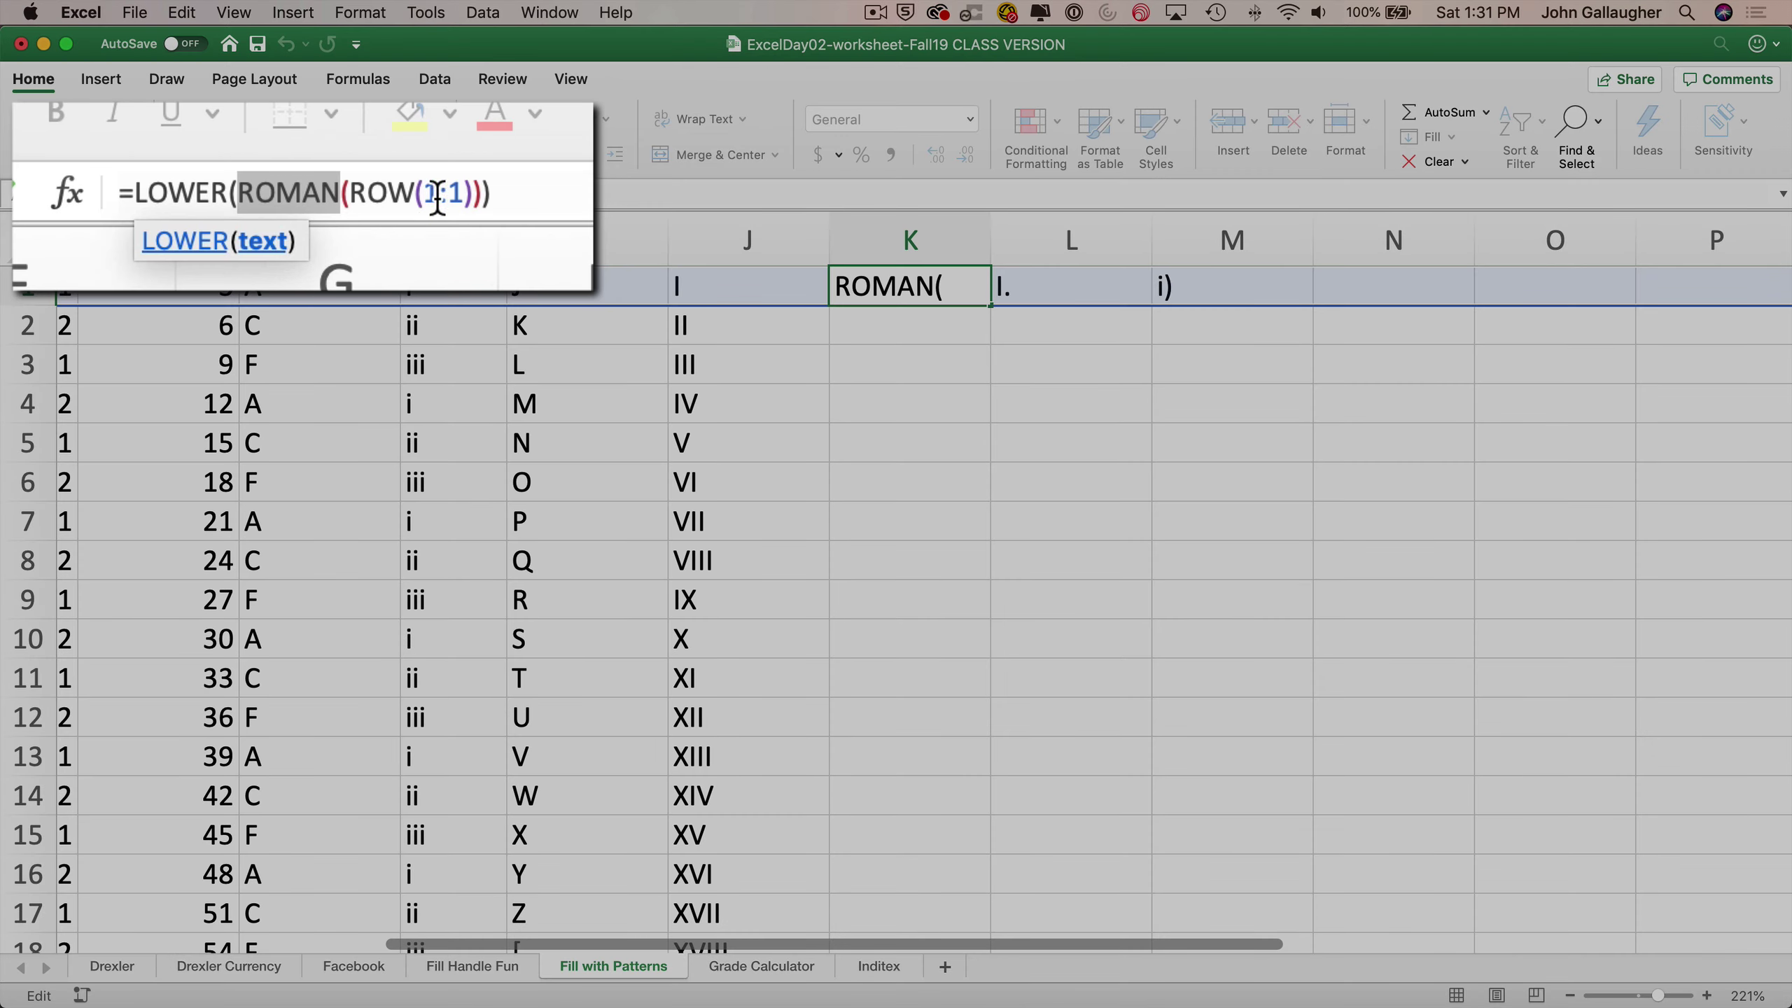
double_click(156, 190)
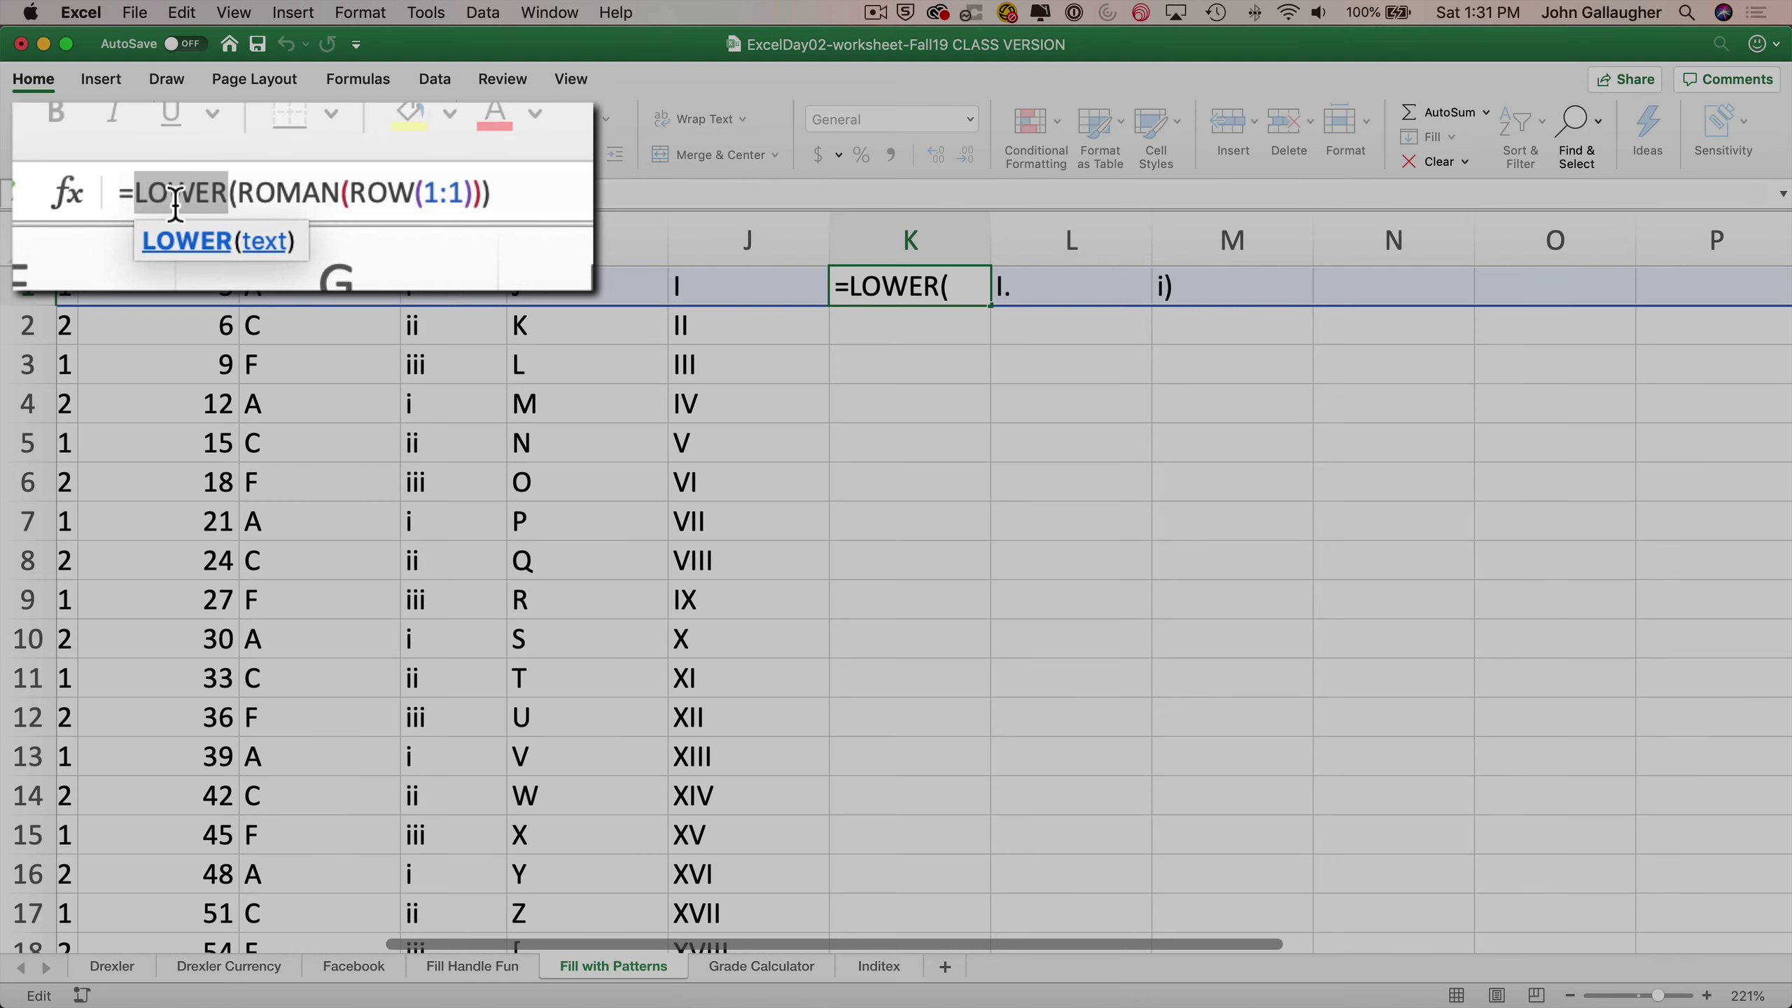
left_click(245, 218)
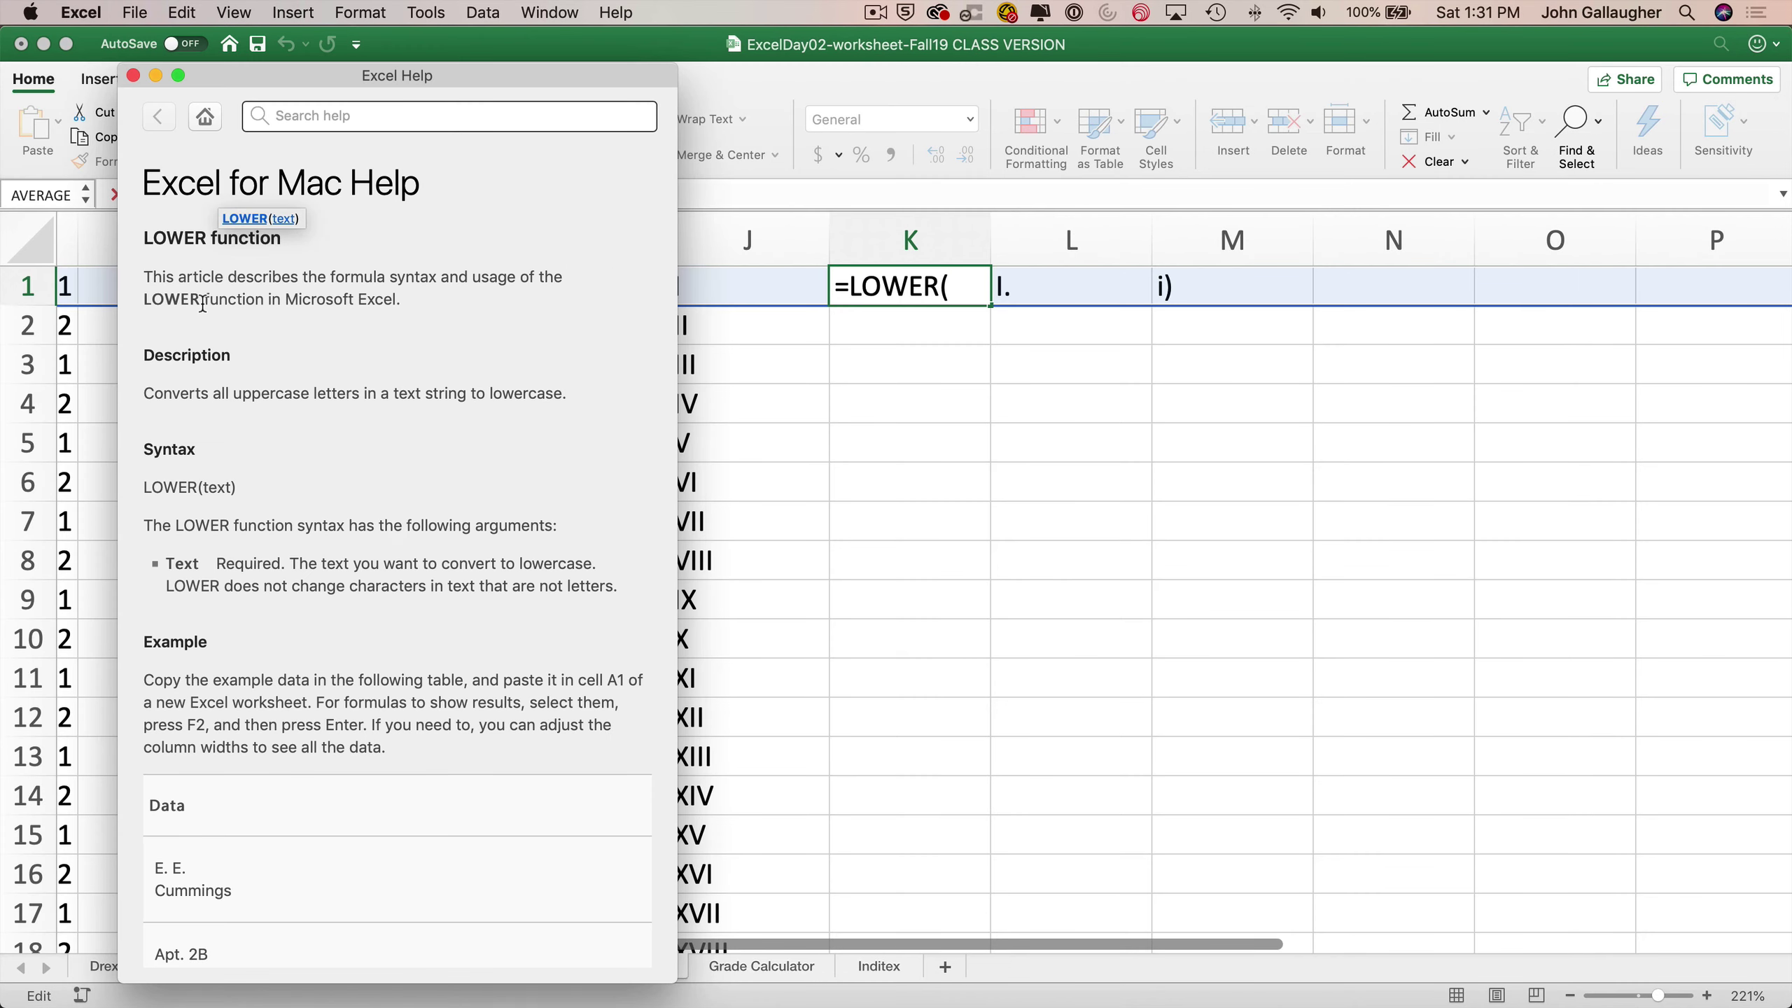
key("super+w")
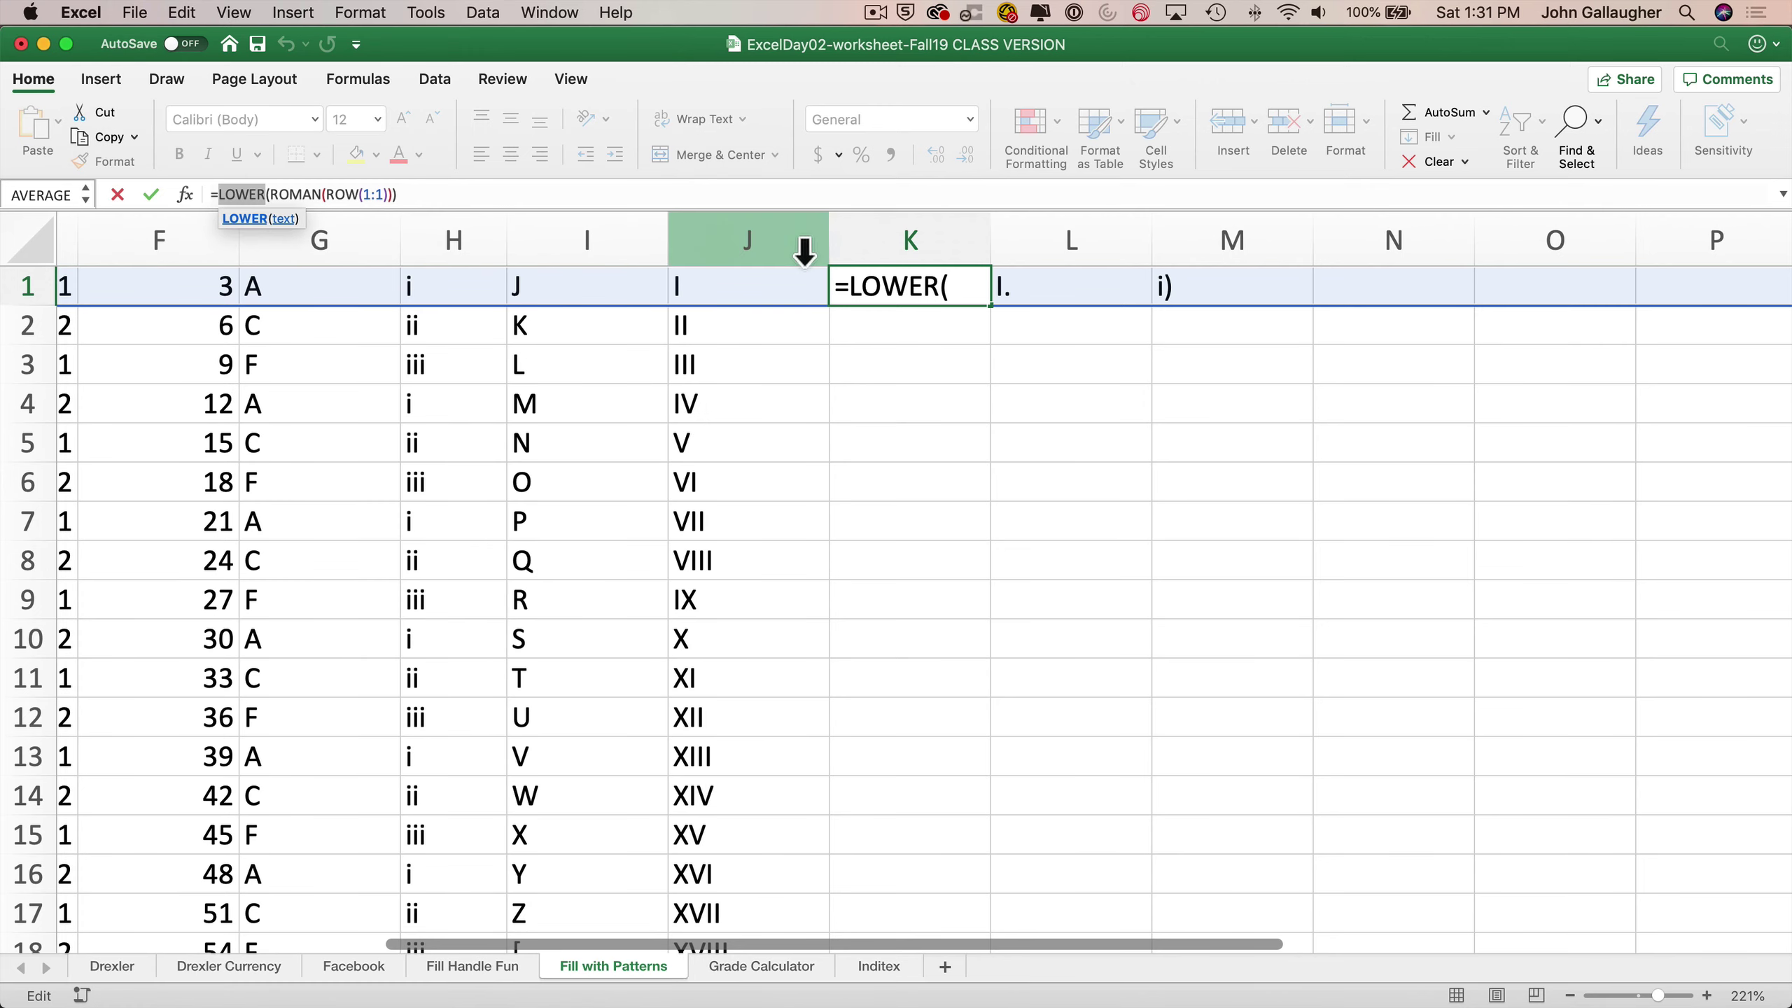
left_click(960, 289)
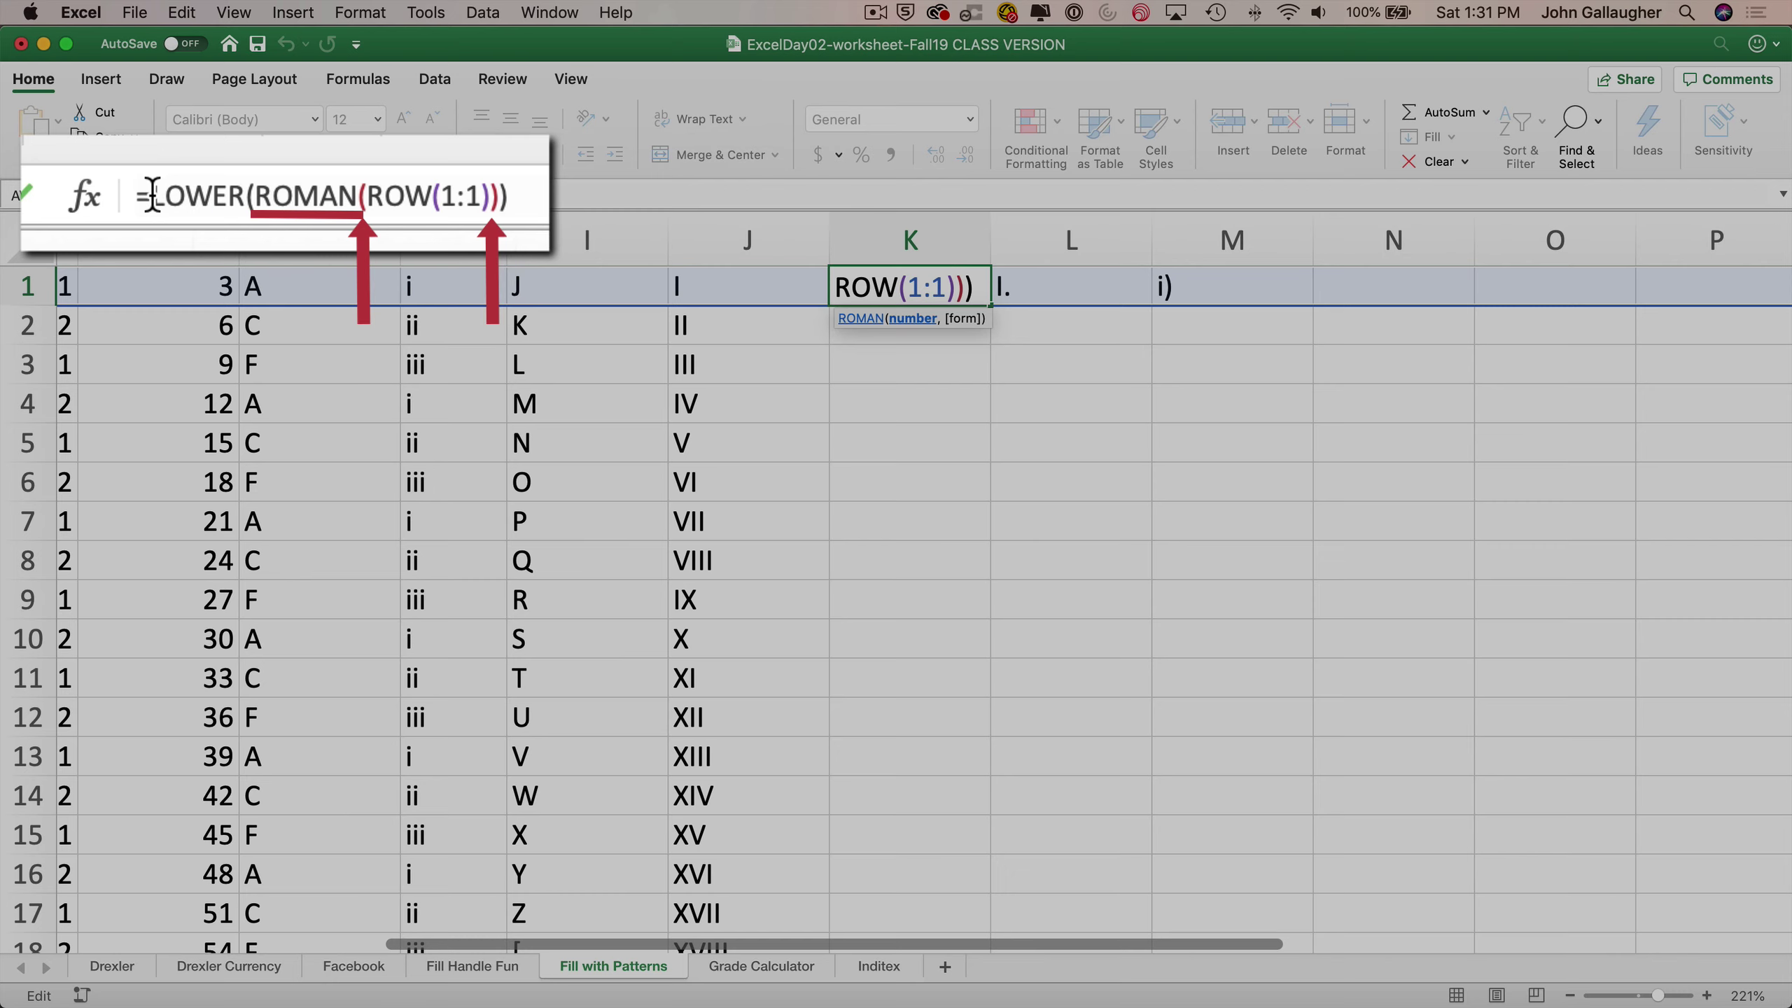
left_click(310, 194)
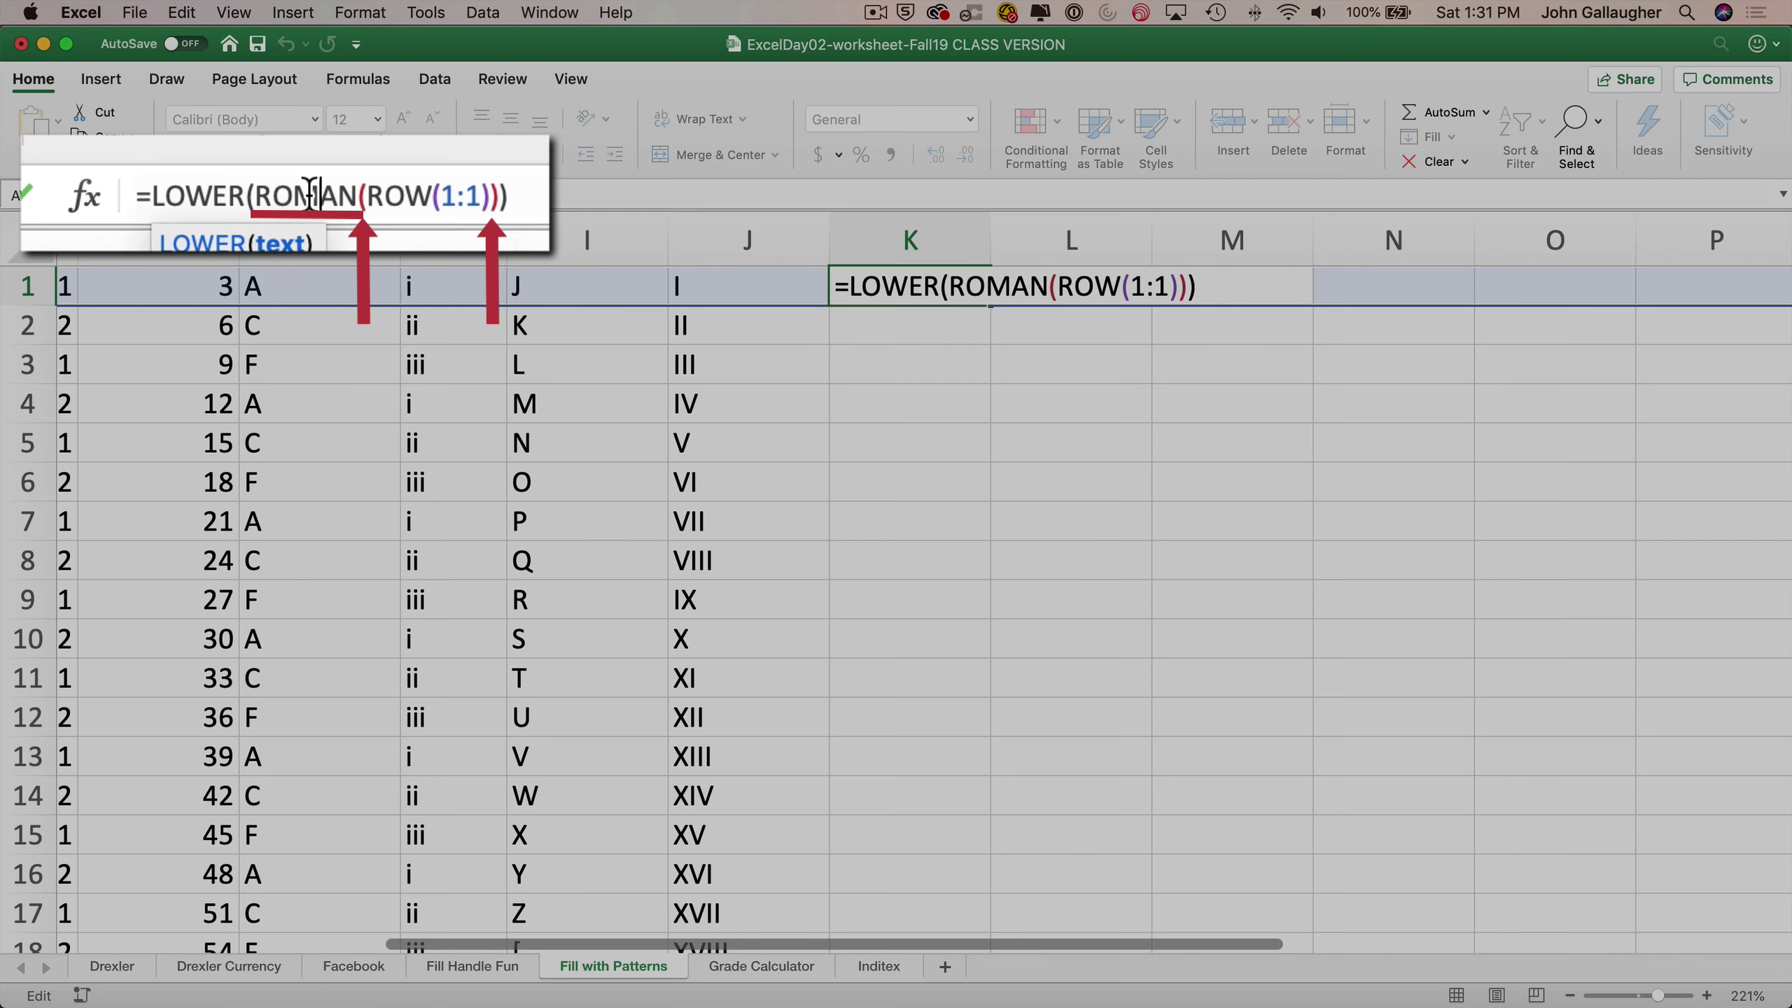
double_click(400, 192)
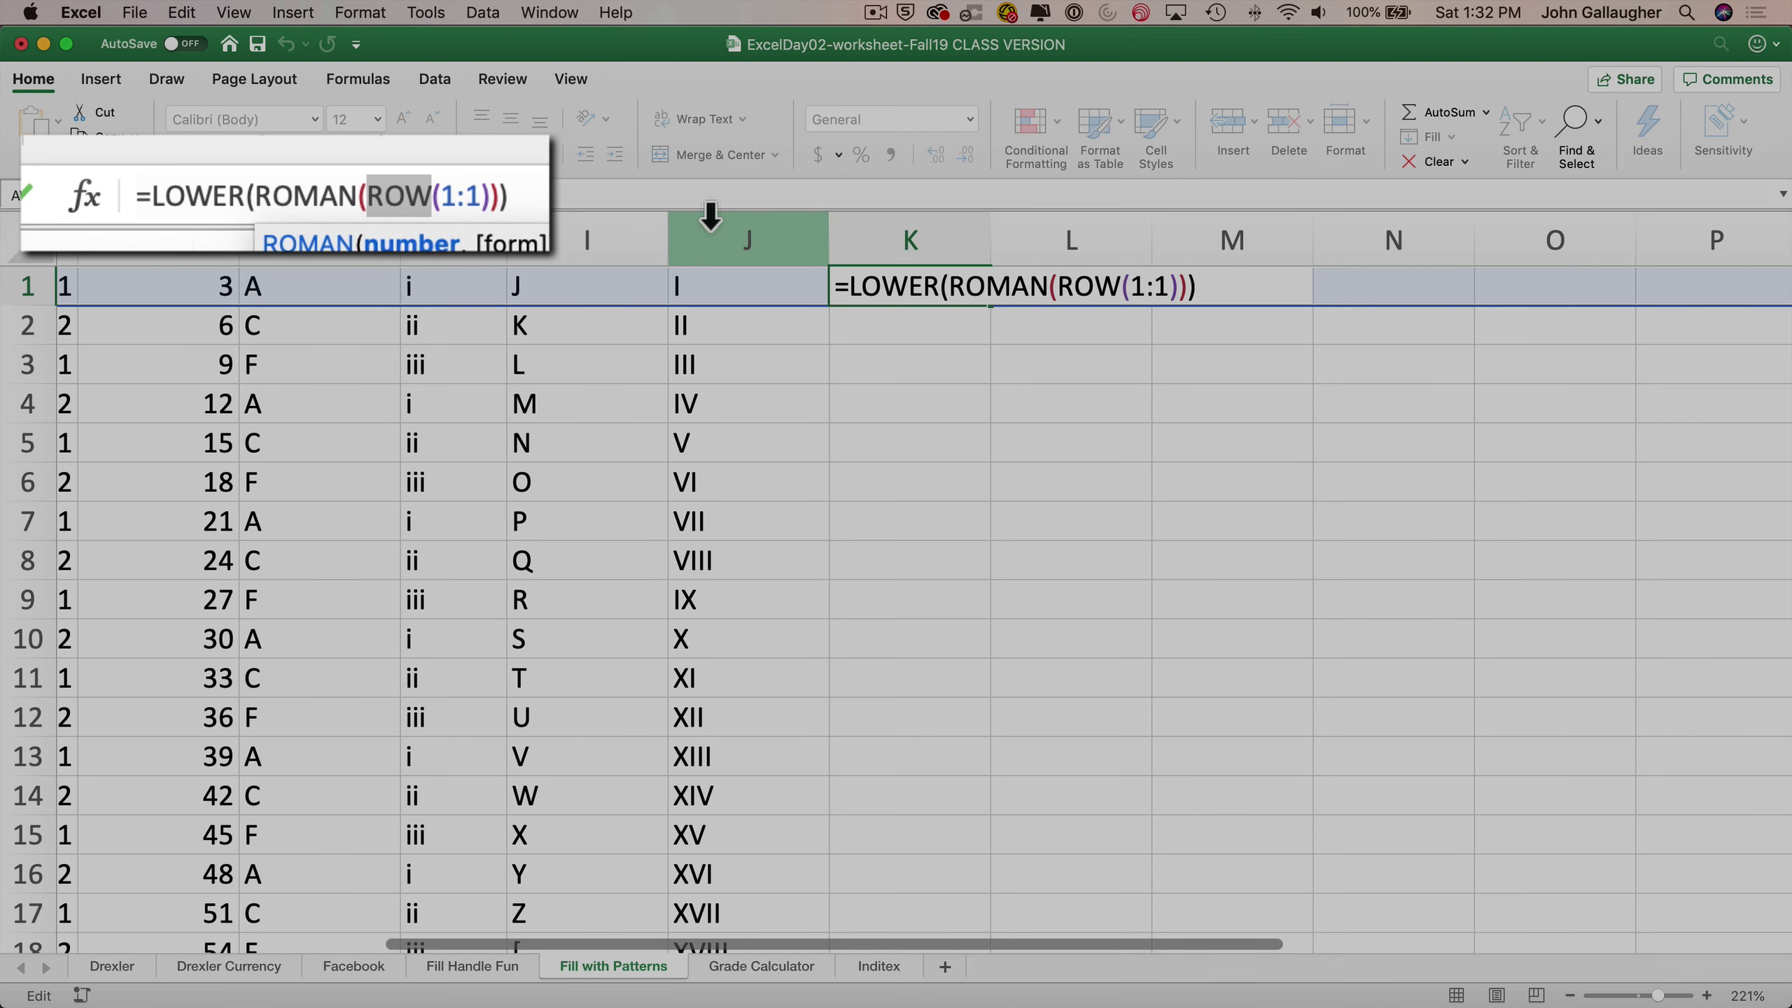
Step: Commit K1's lowercase formula and auto-fill it down column K to xliv at row 44
key("Return")
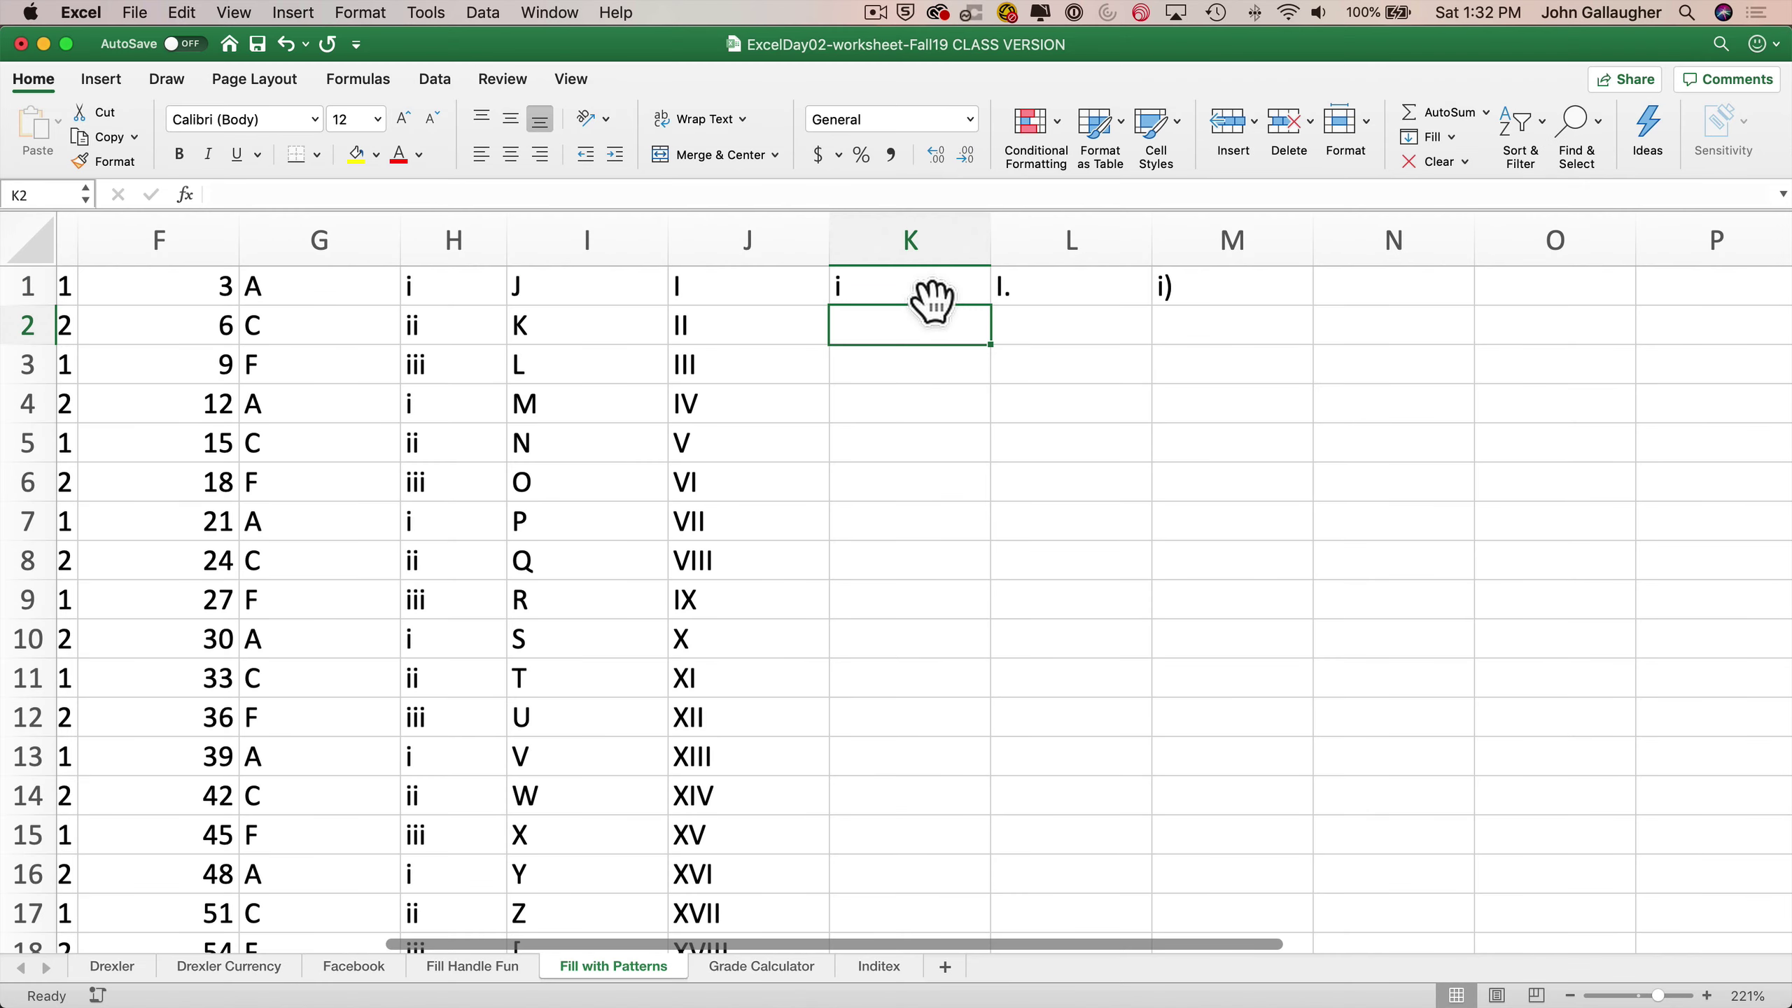
left_click(929, 296)
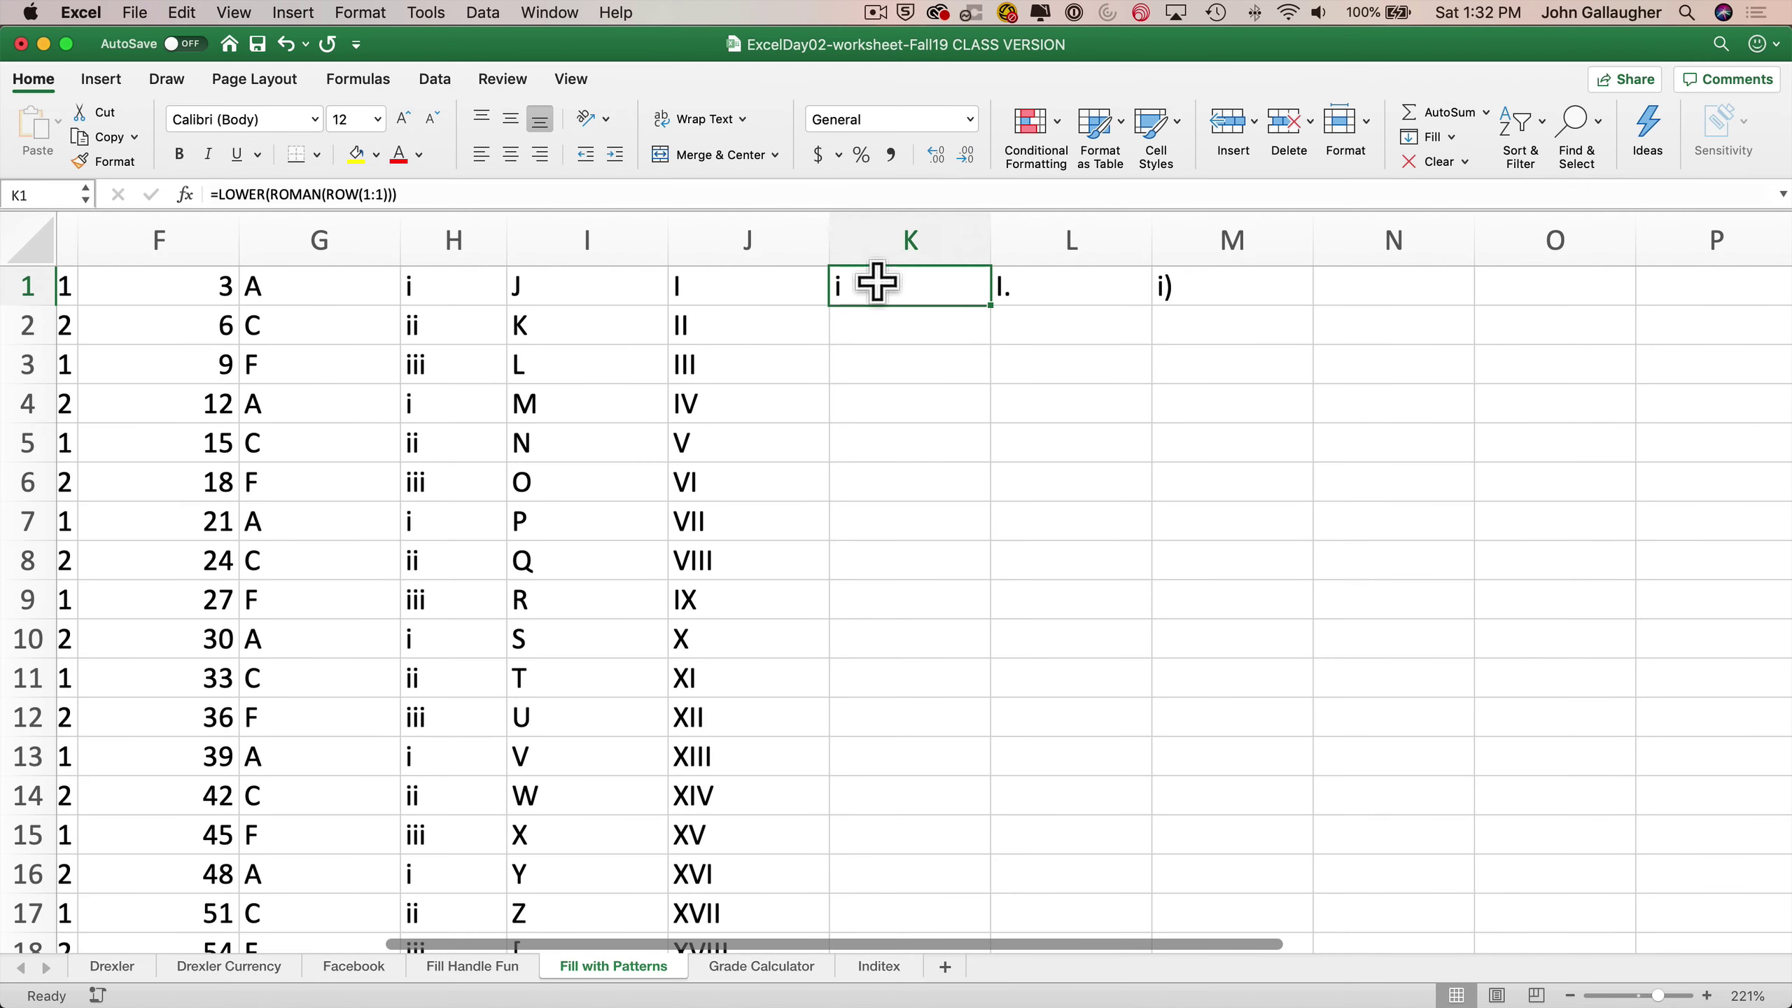
double_click(990, 306)
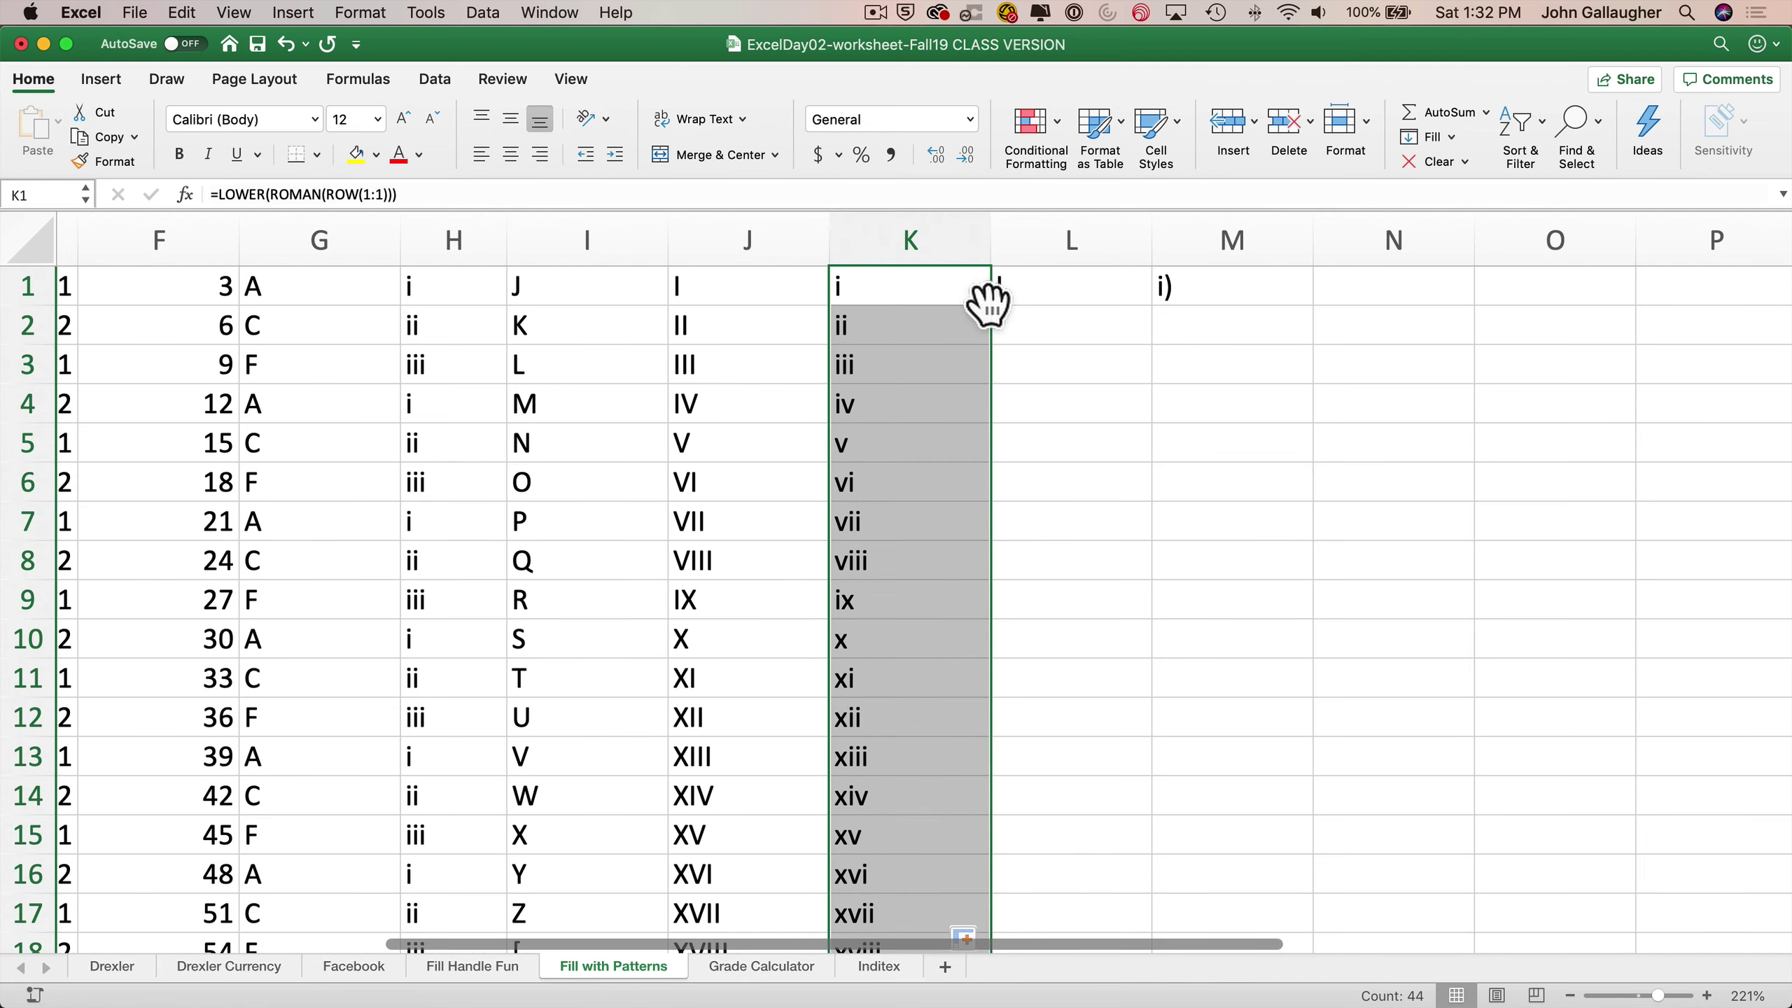
scroll(972, 317, "down", 5)
scroll(972, 317, "down", 15)
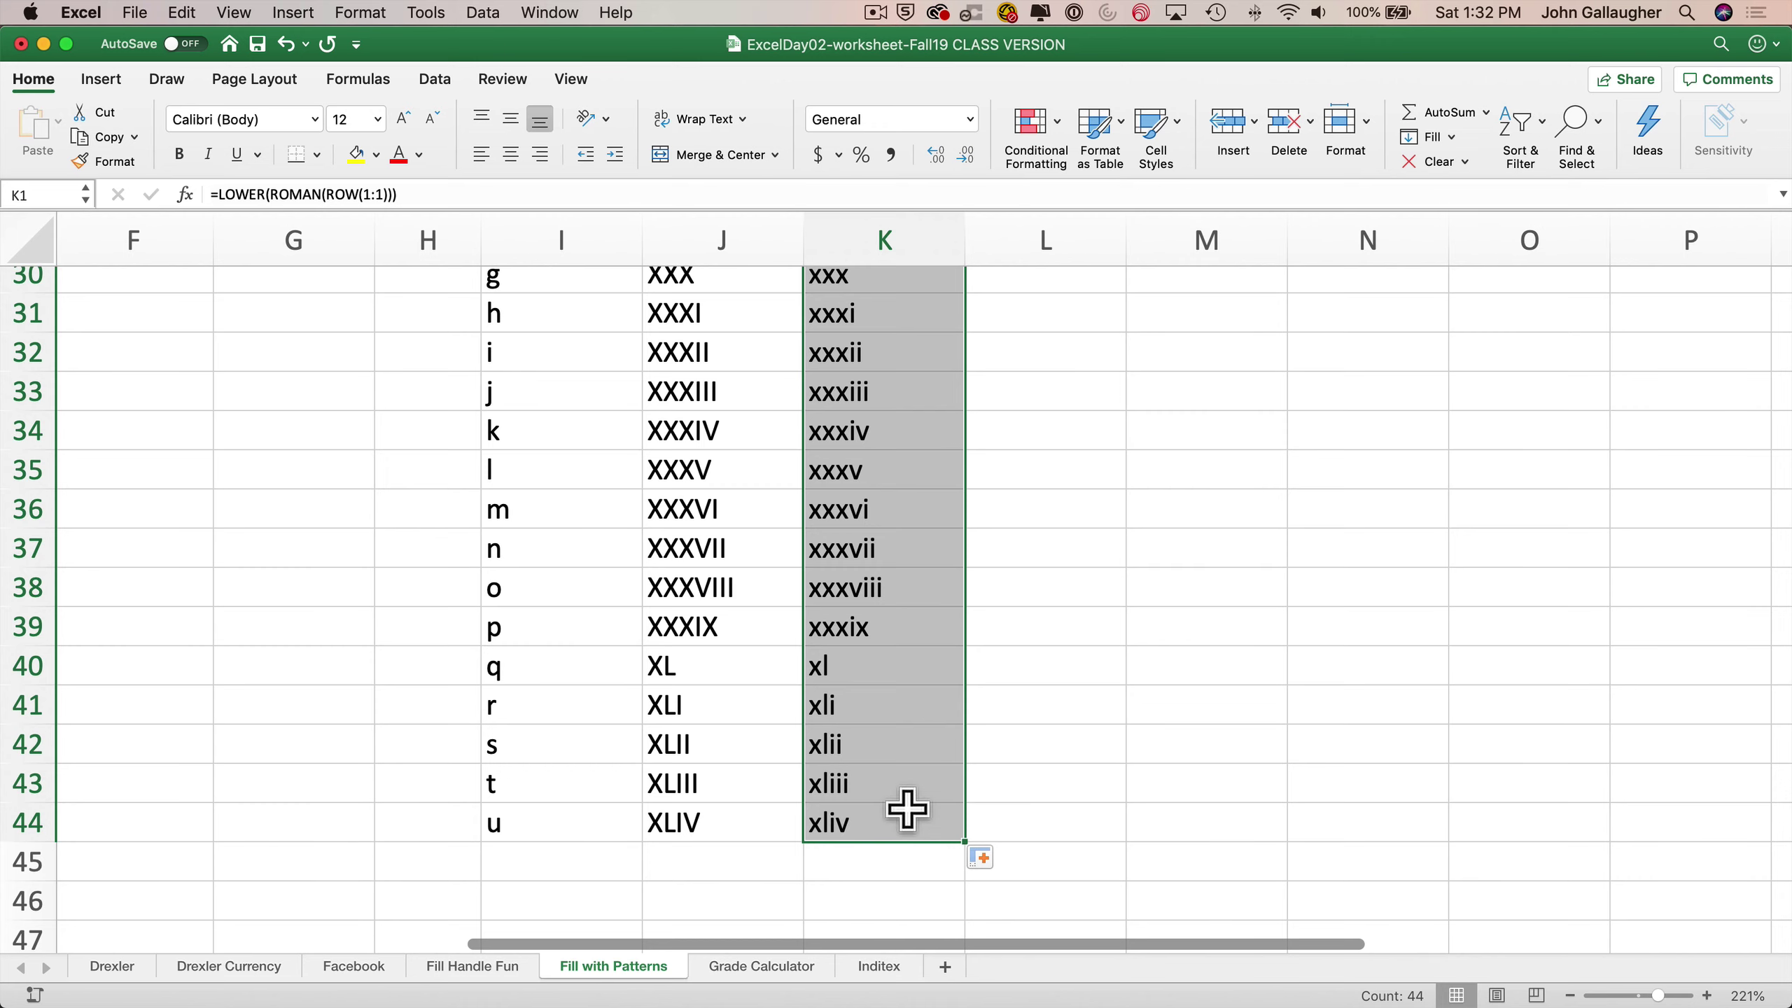
scroll(877, 697, "up", 7)
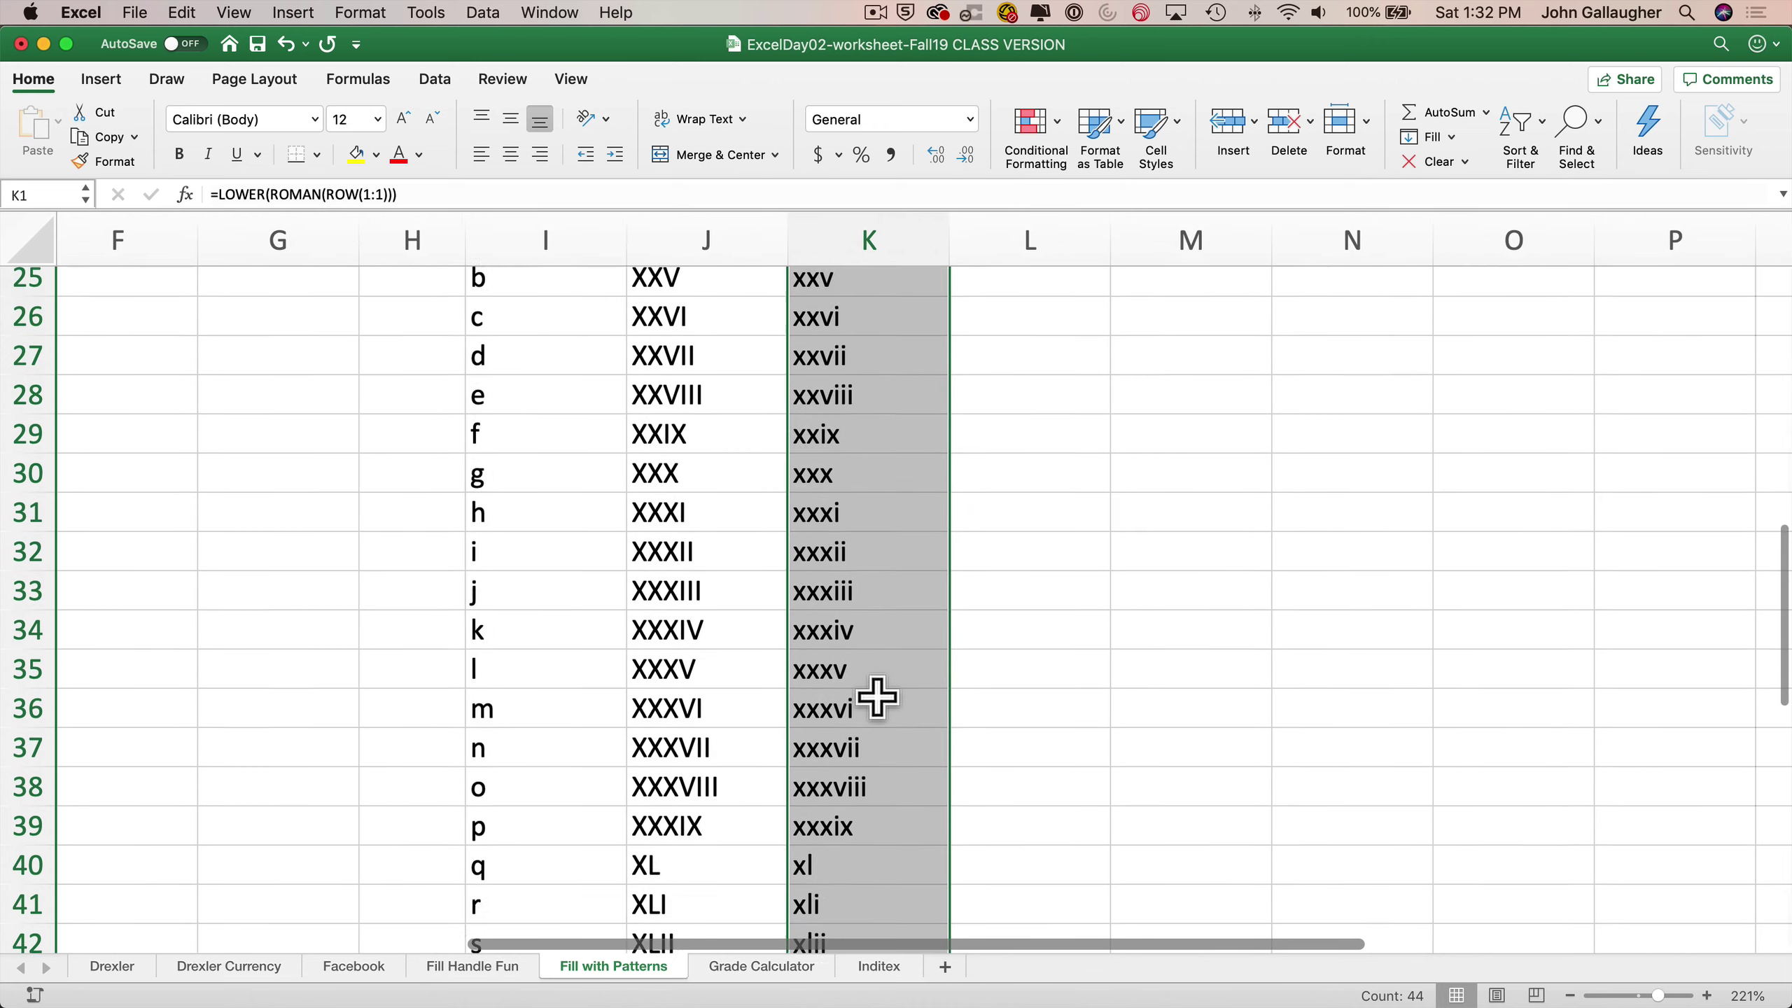
scroll(877, 697, "up", 8)
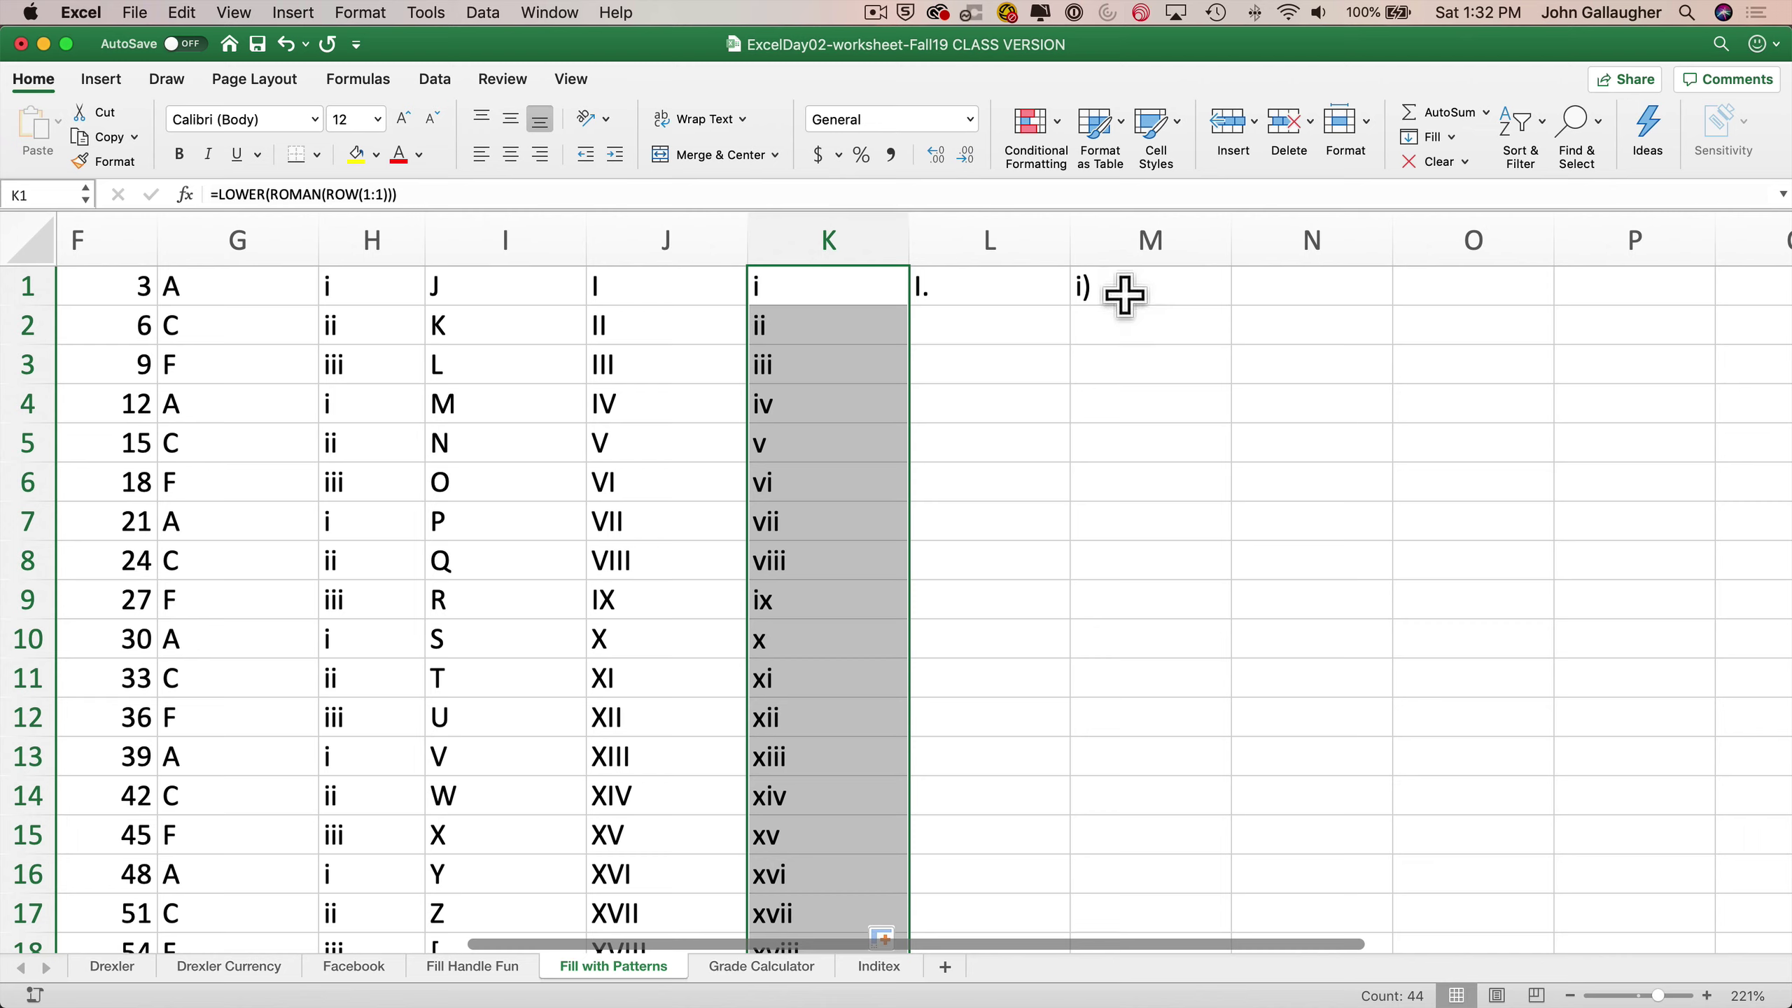
left_click(1009, 282)
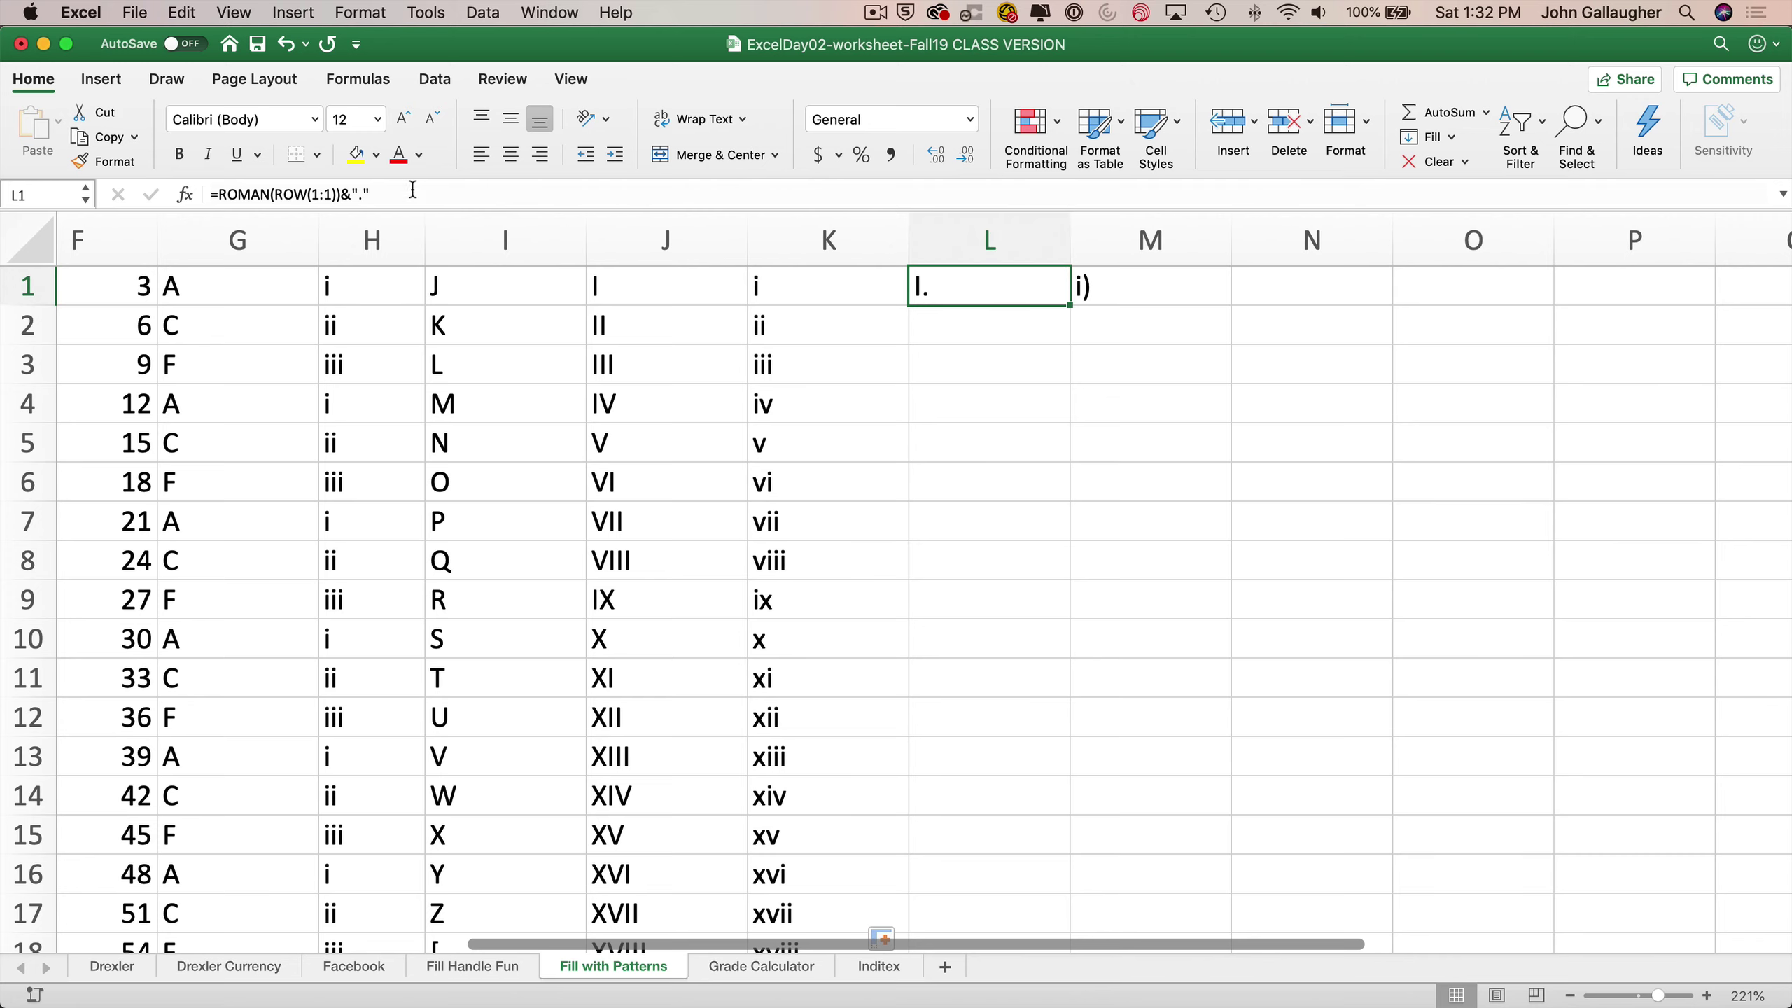
double_click(962, 288)
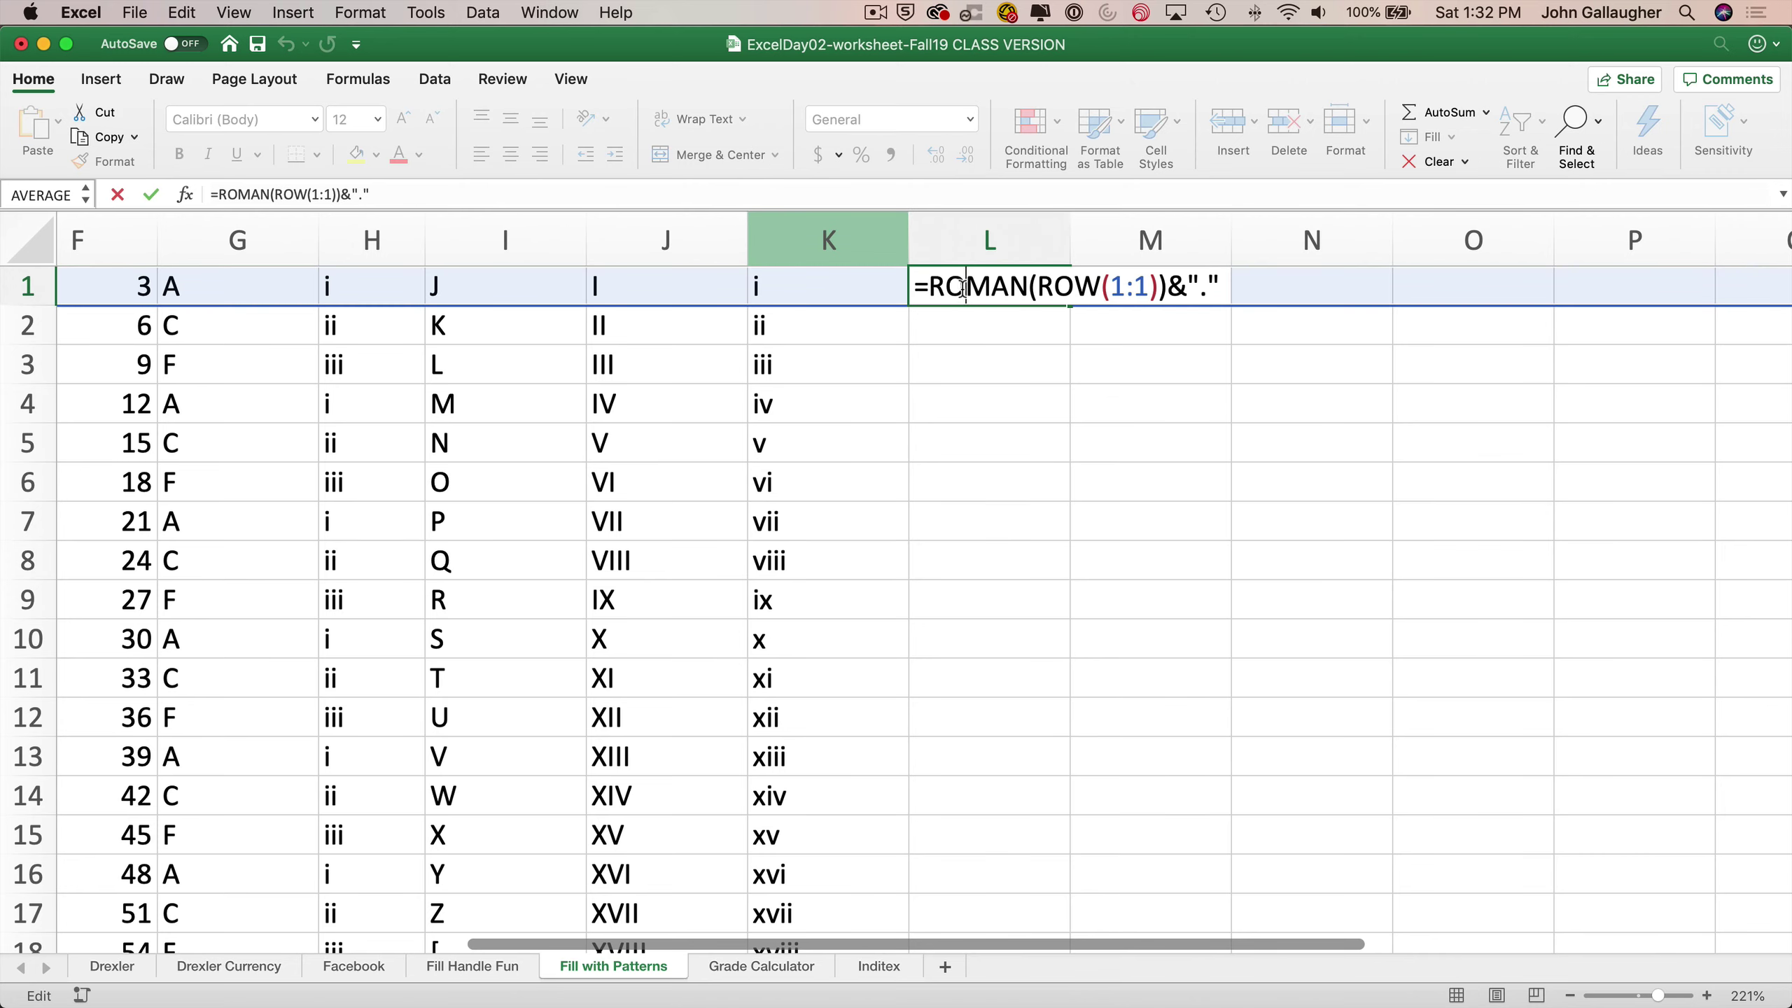
key("Escape")
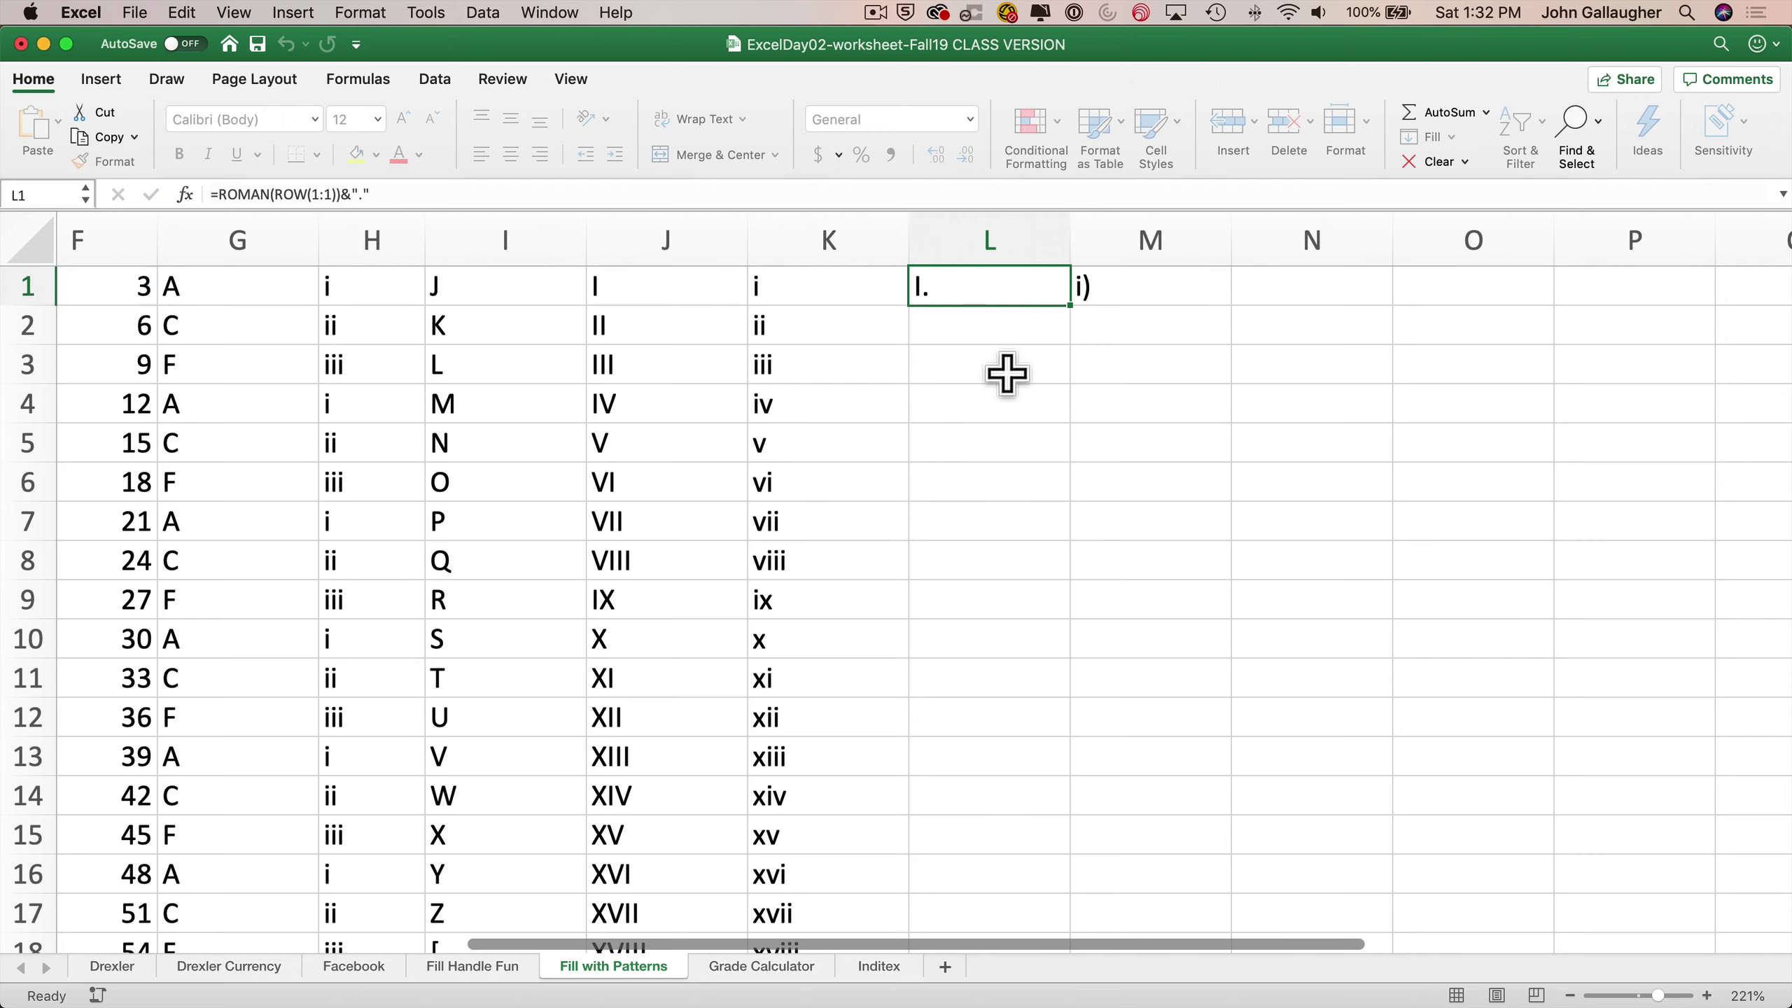
double_click(645, 289)
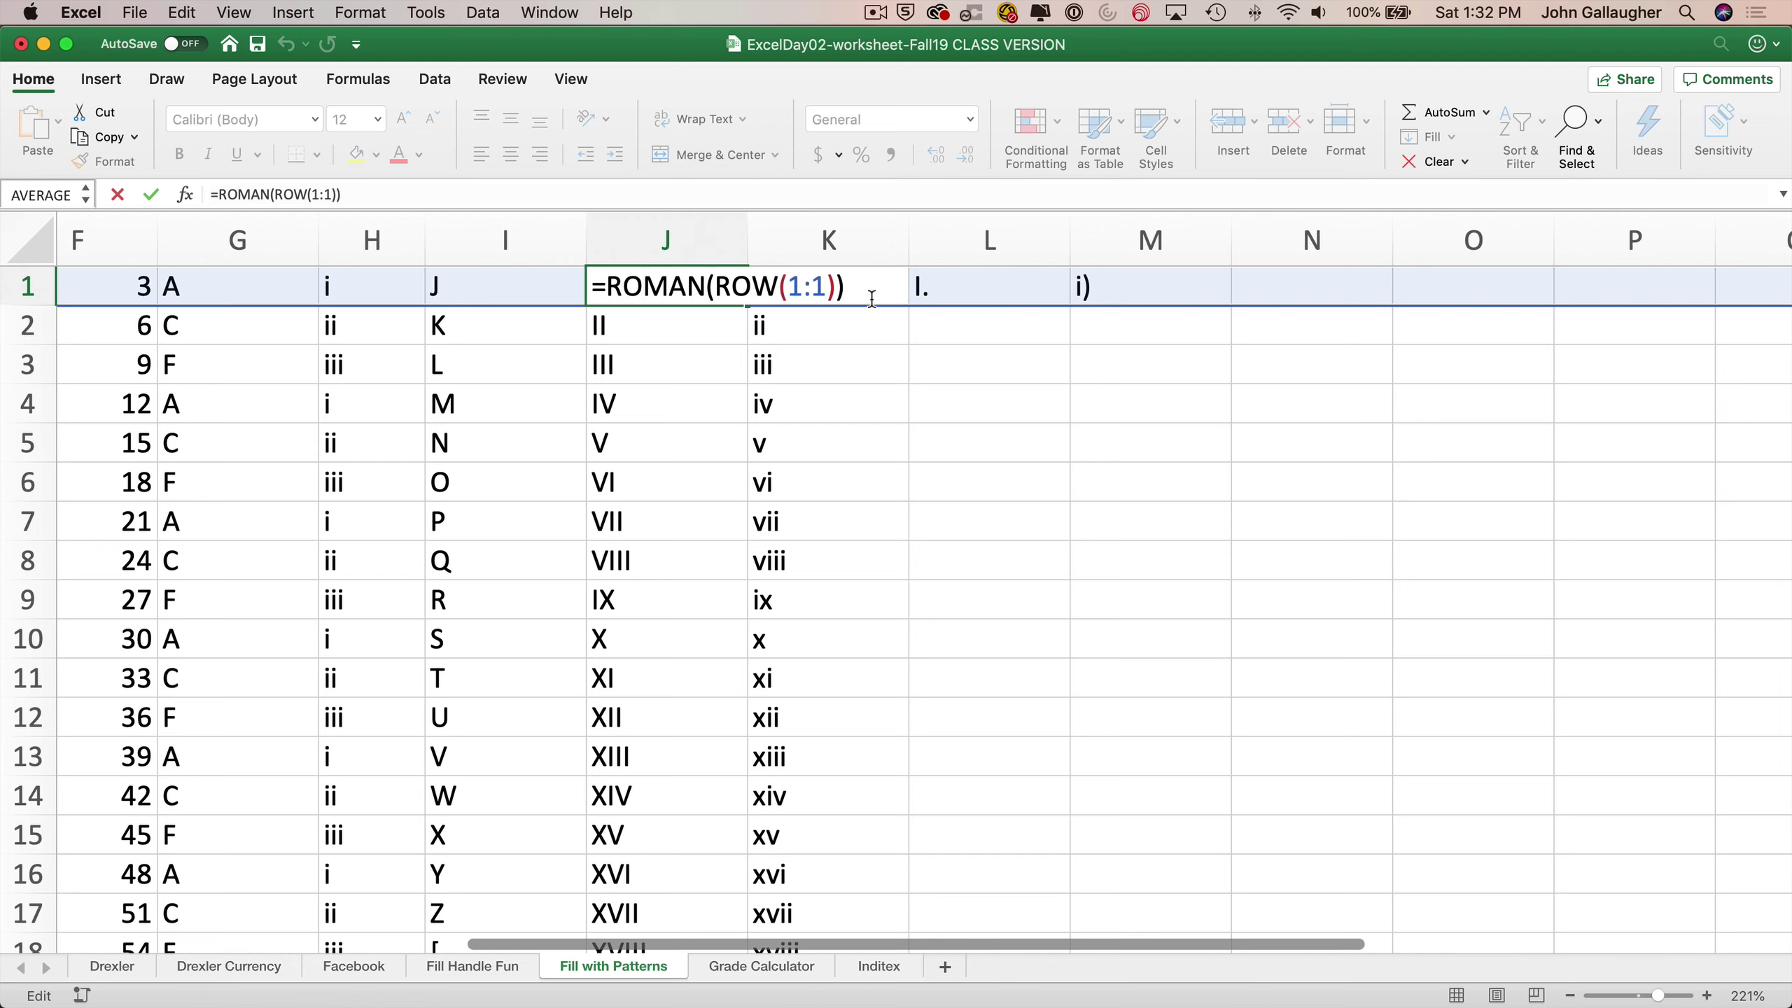
key("Escape")
double_click(1001, 286)
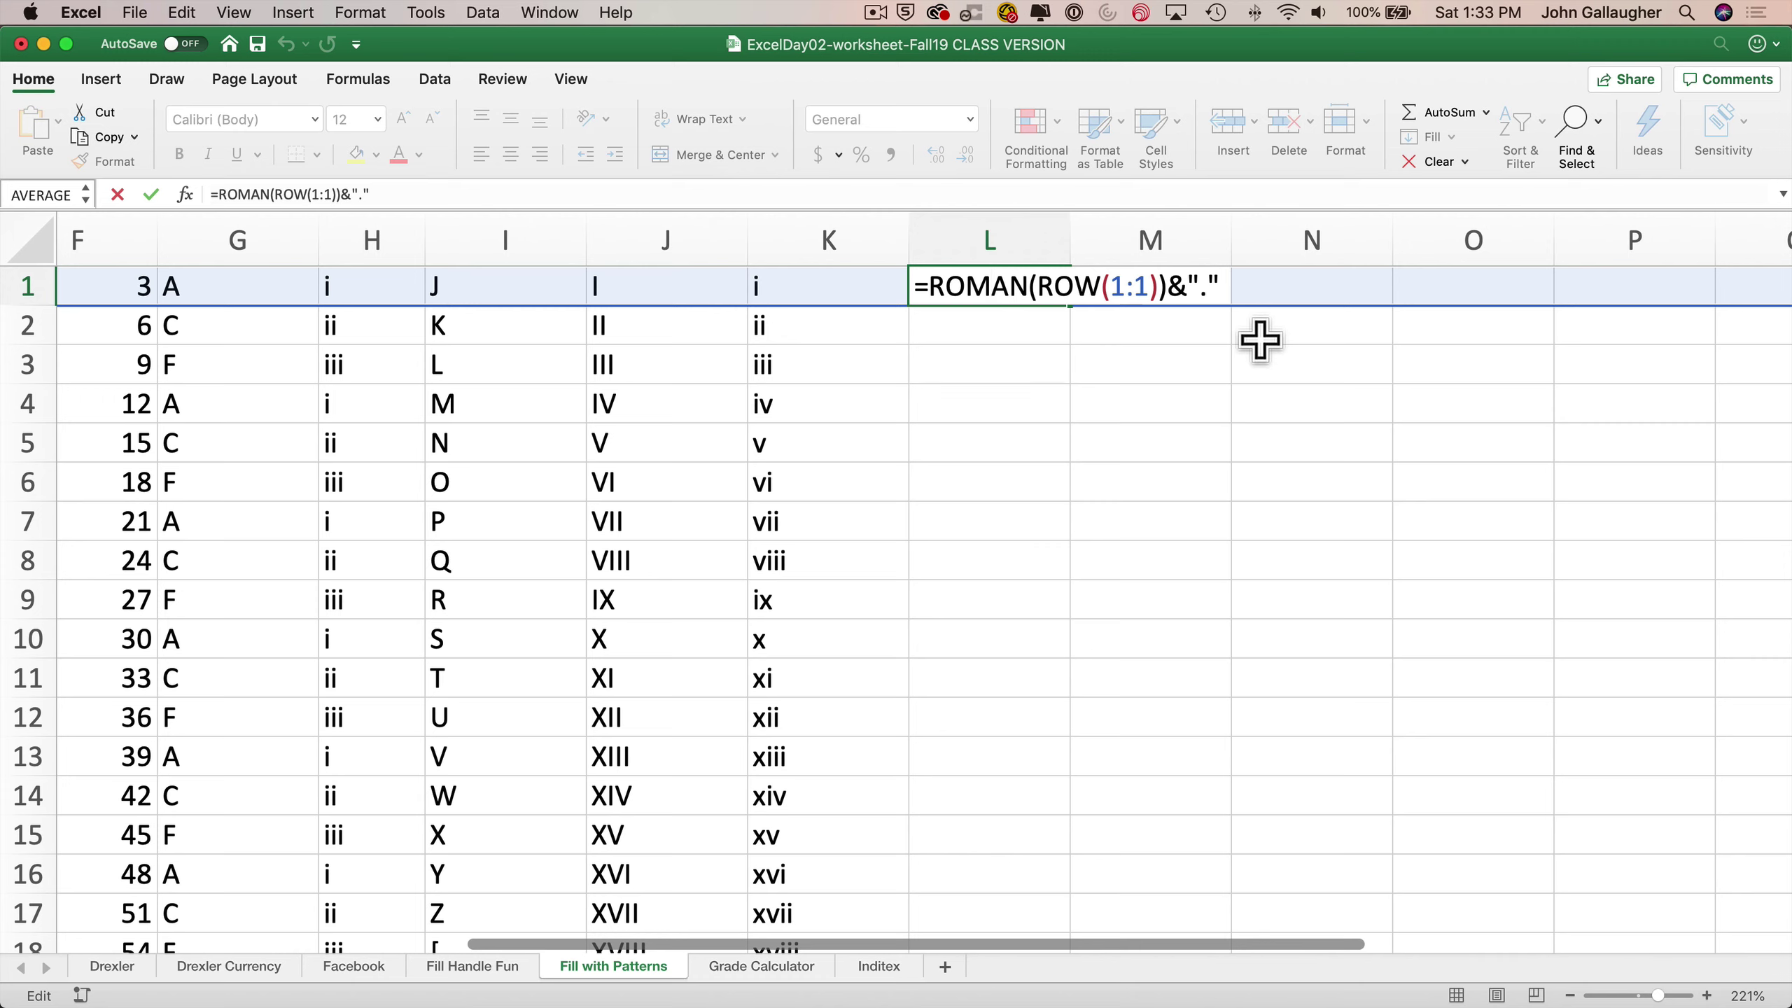
key("Return")
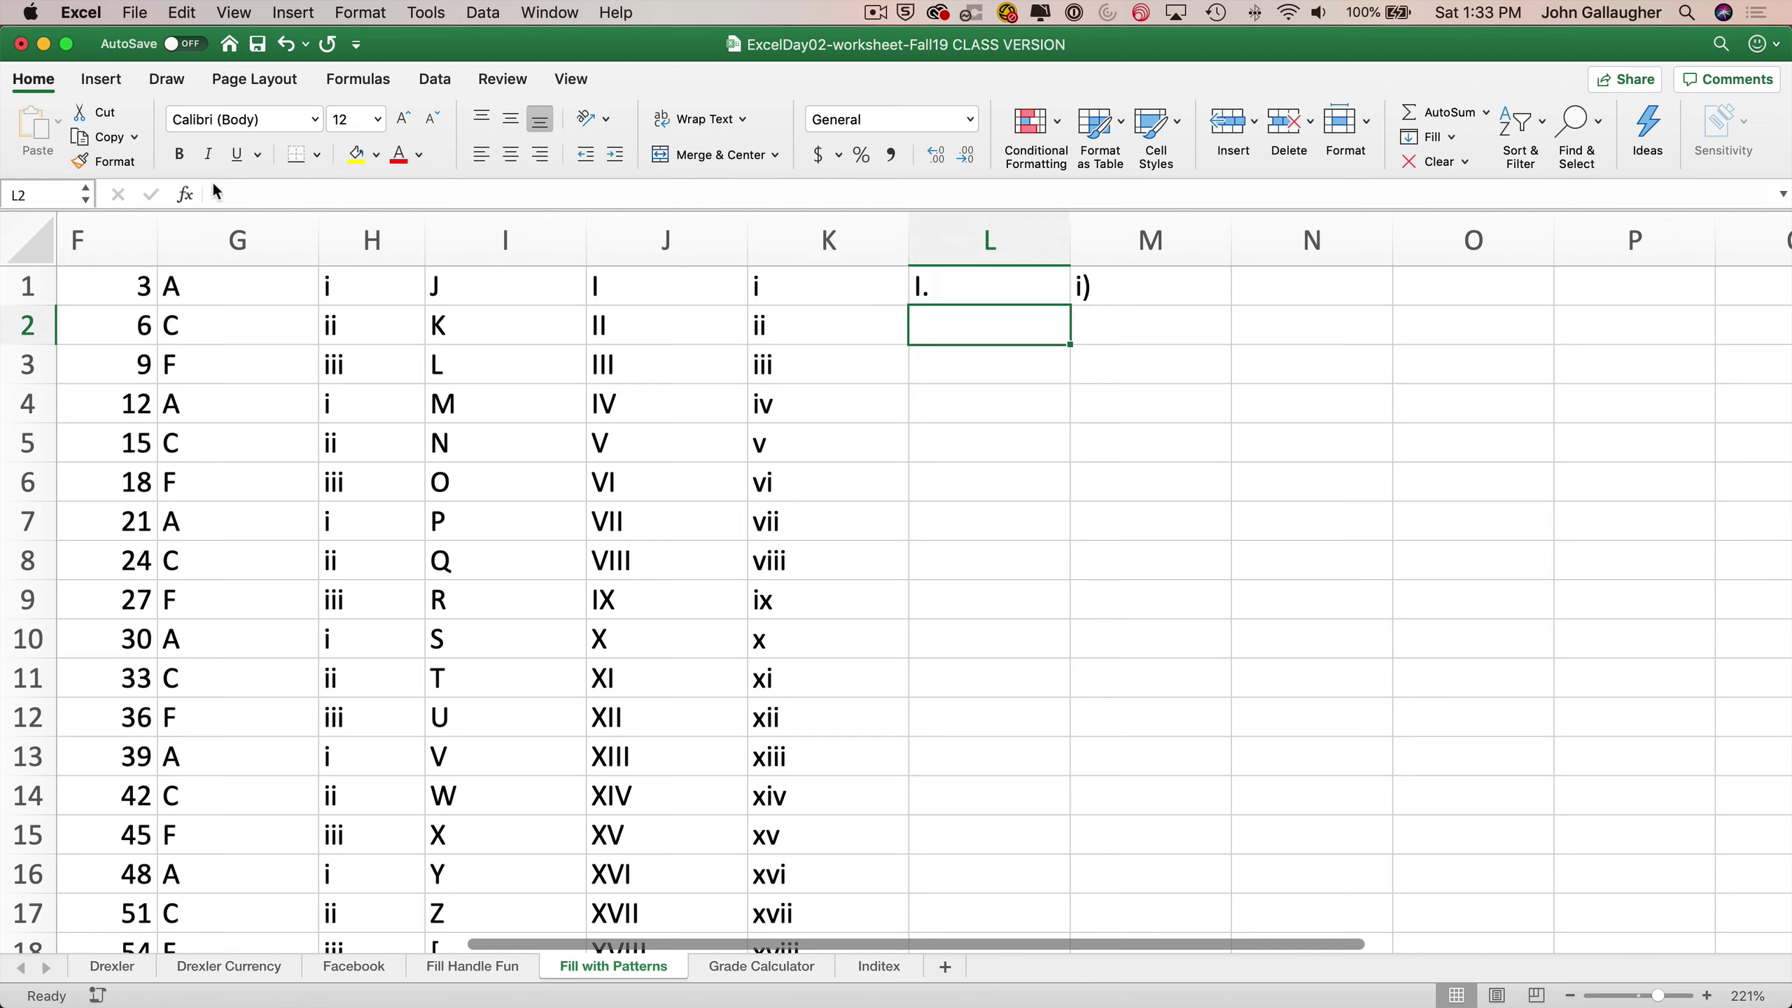
left_click(999, 283)
double_click(1010, 286)
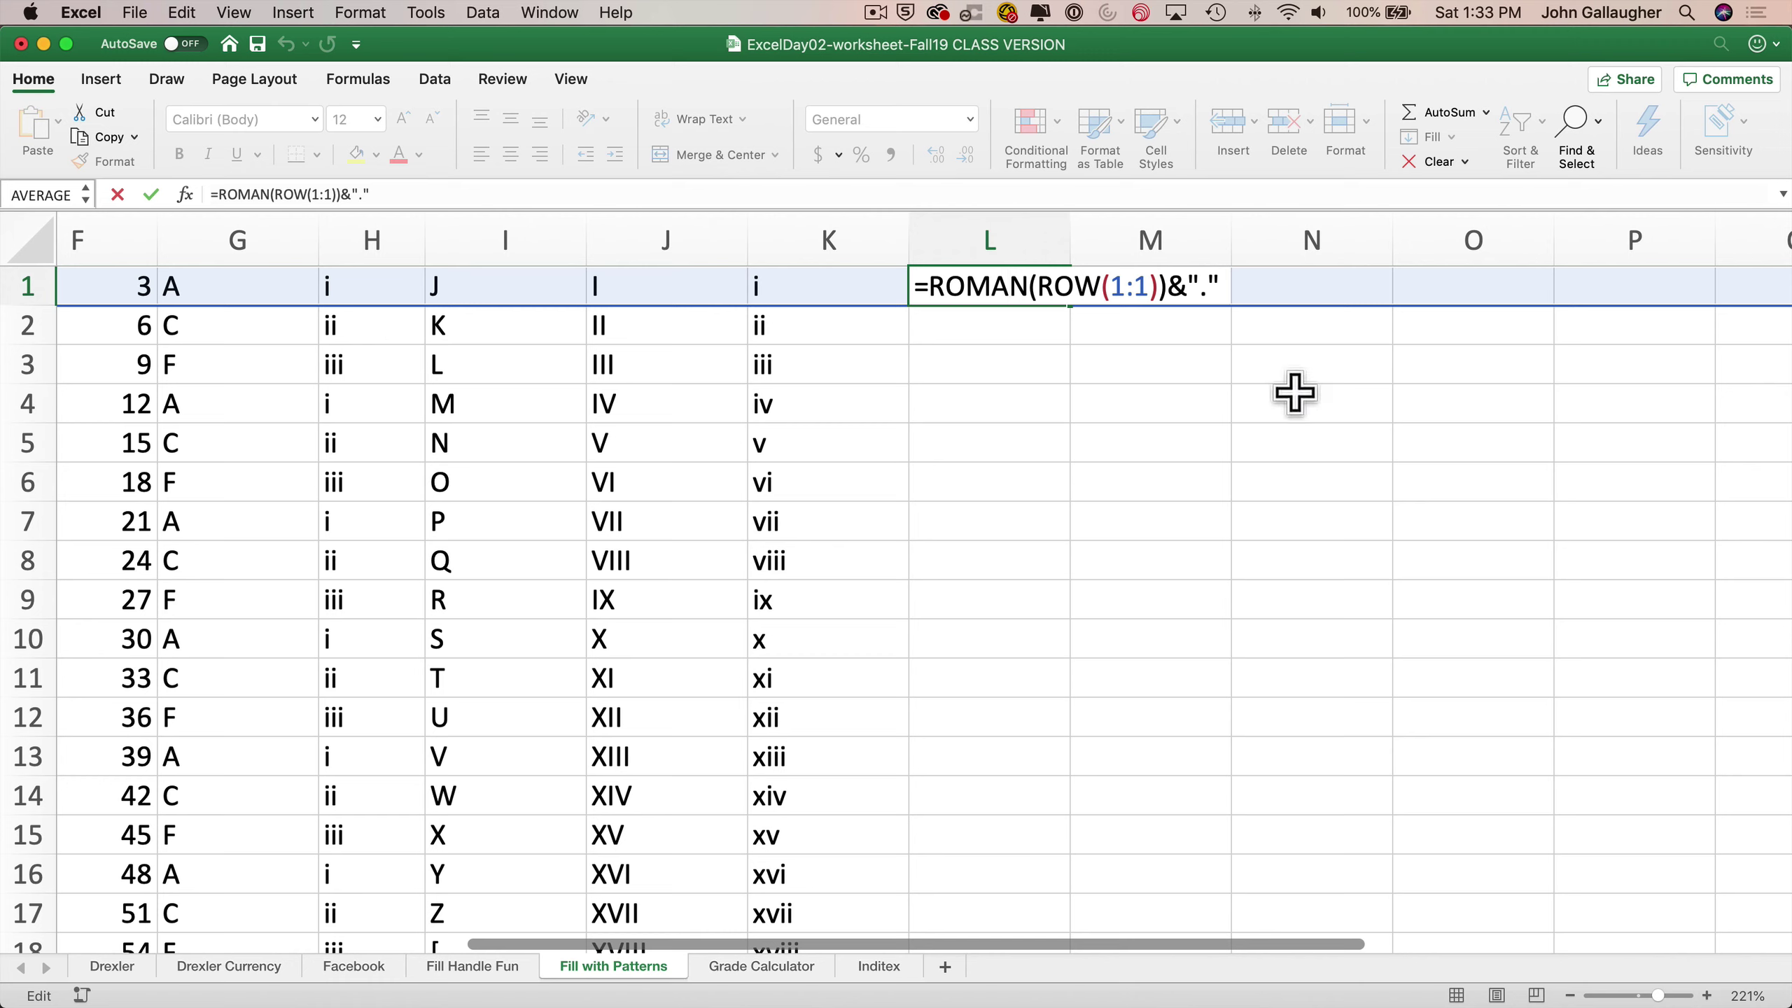
key("Return")
left_click(1141, 286)
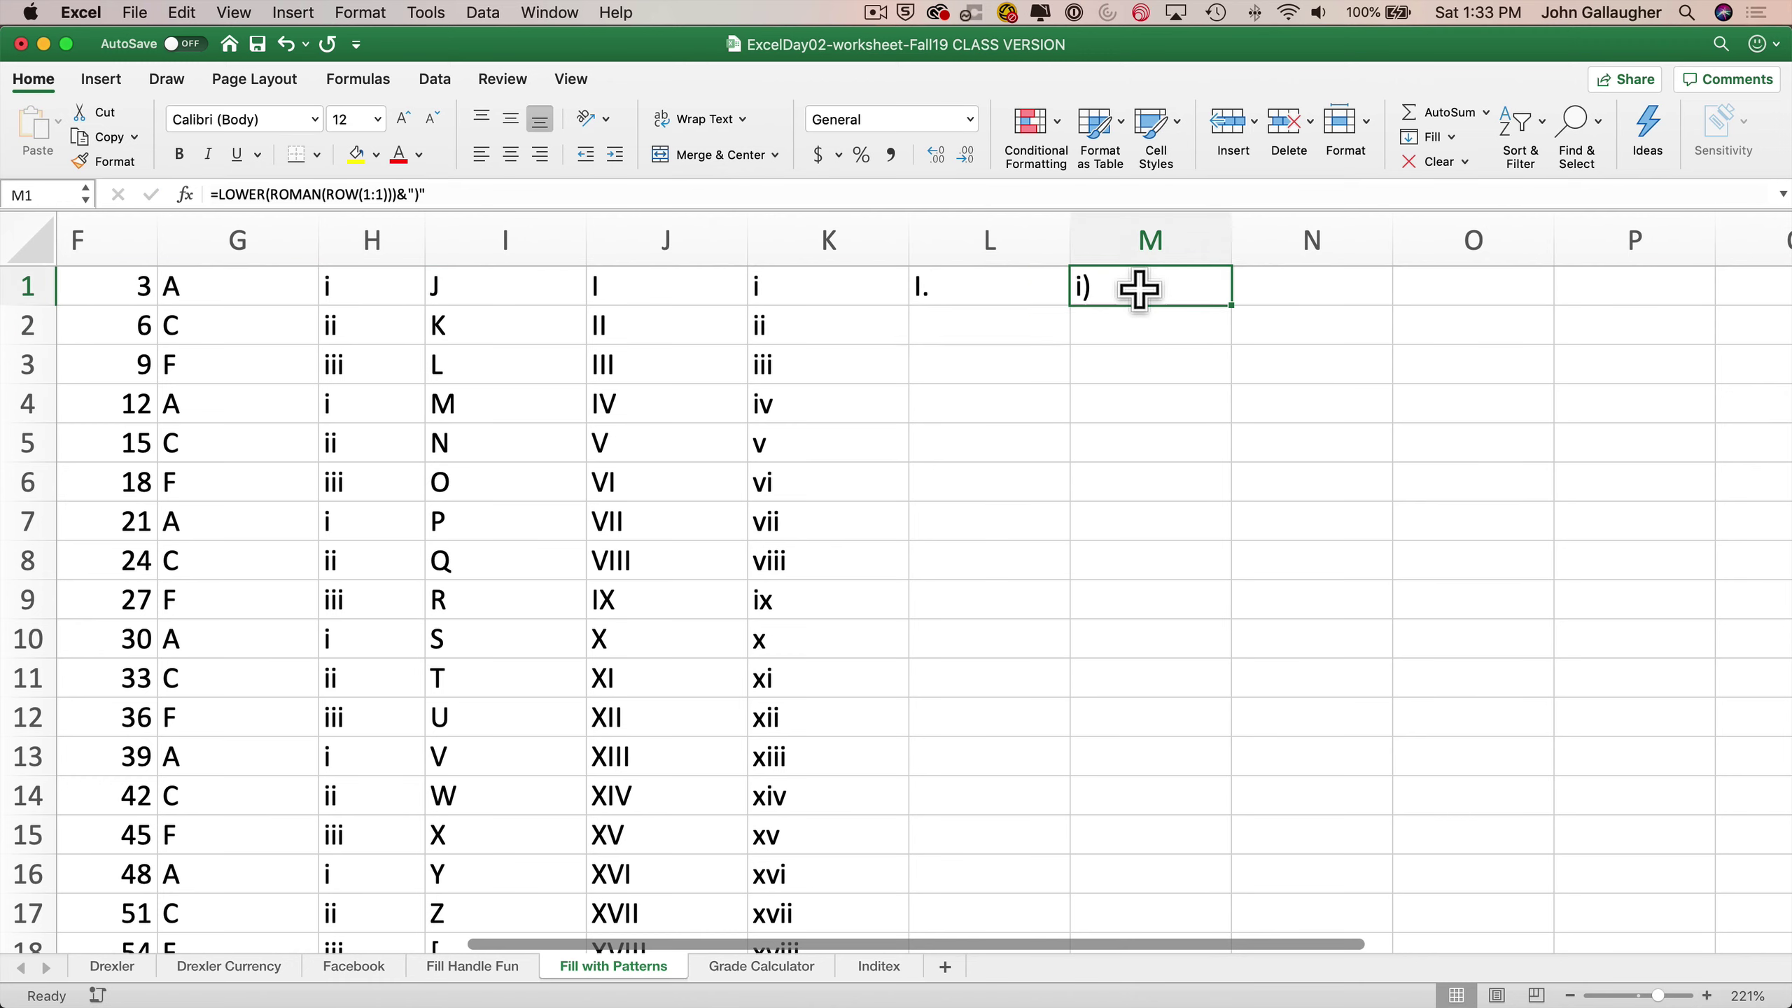
left_click(1000, 288)
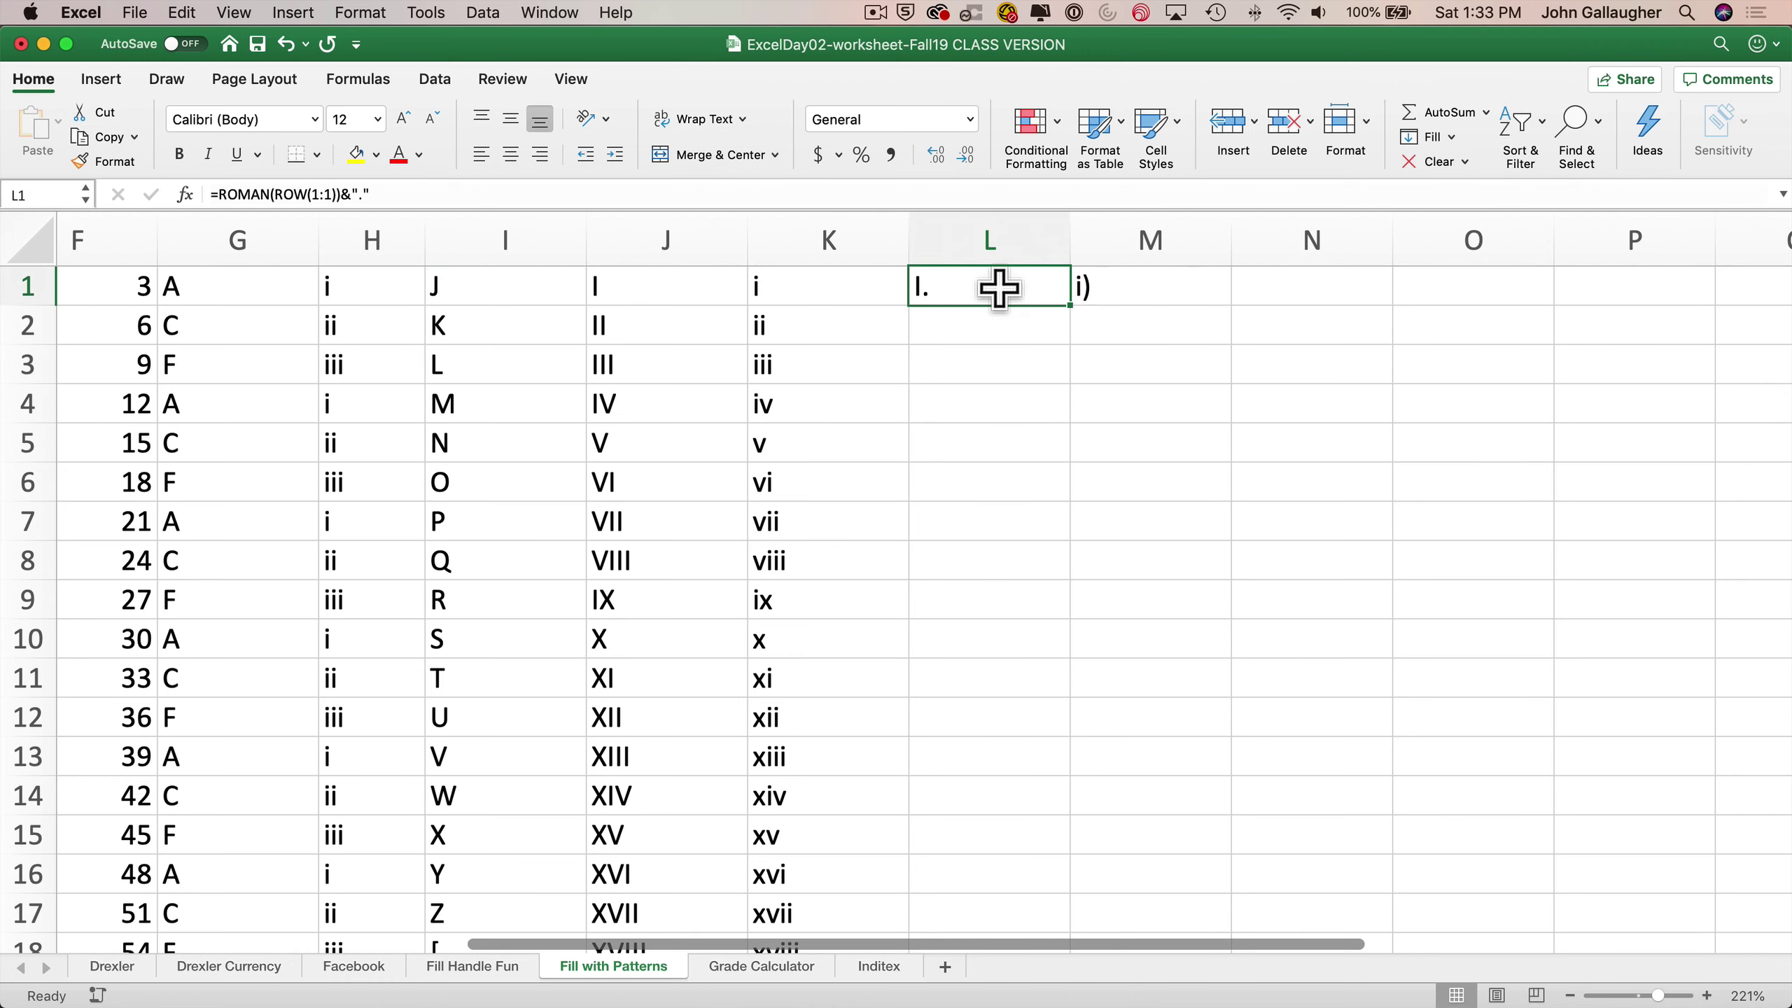
left_click(1137, 293)
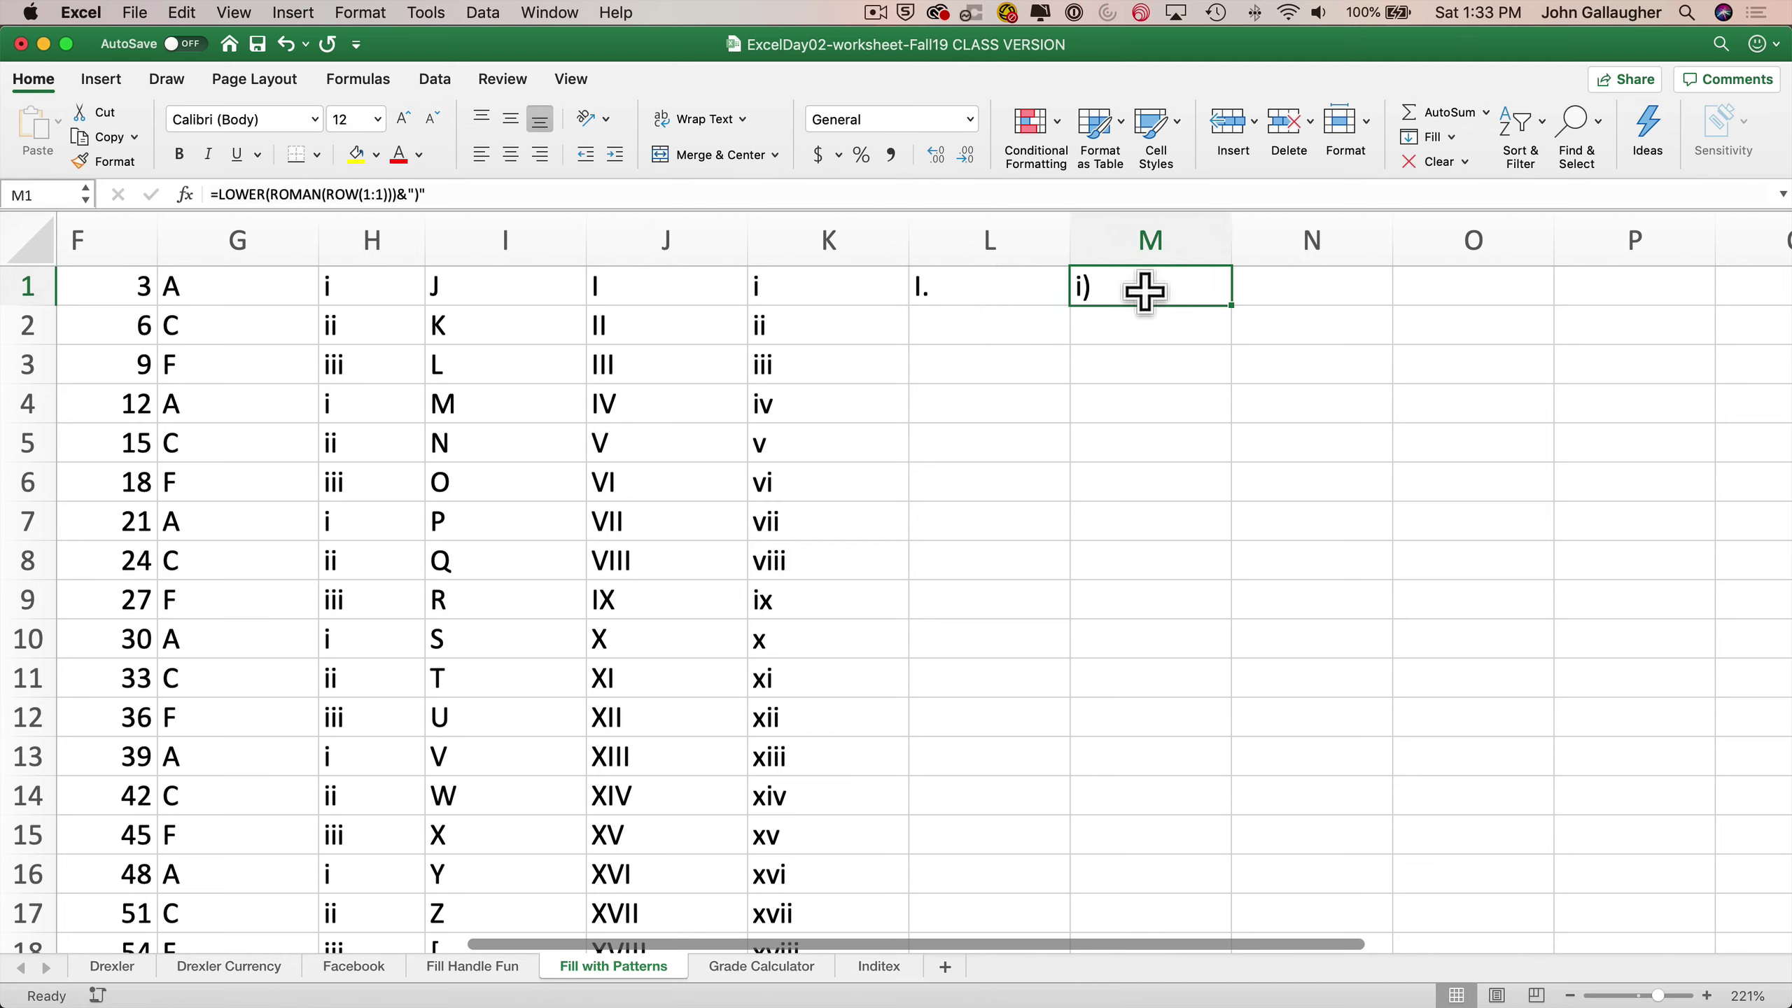
double_click(1134, 289)
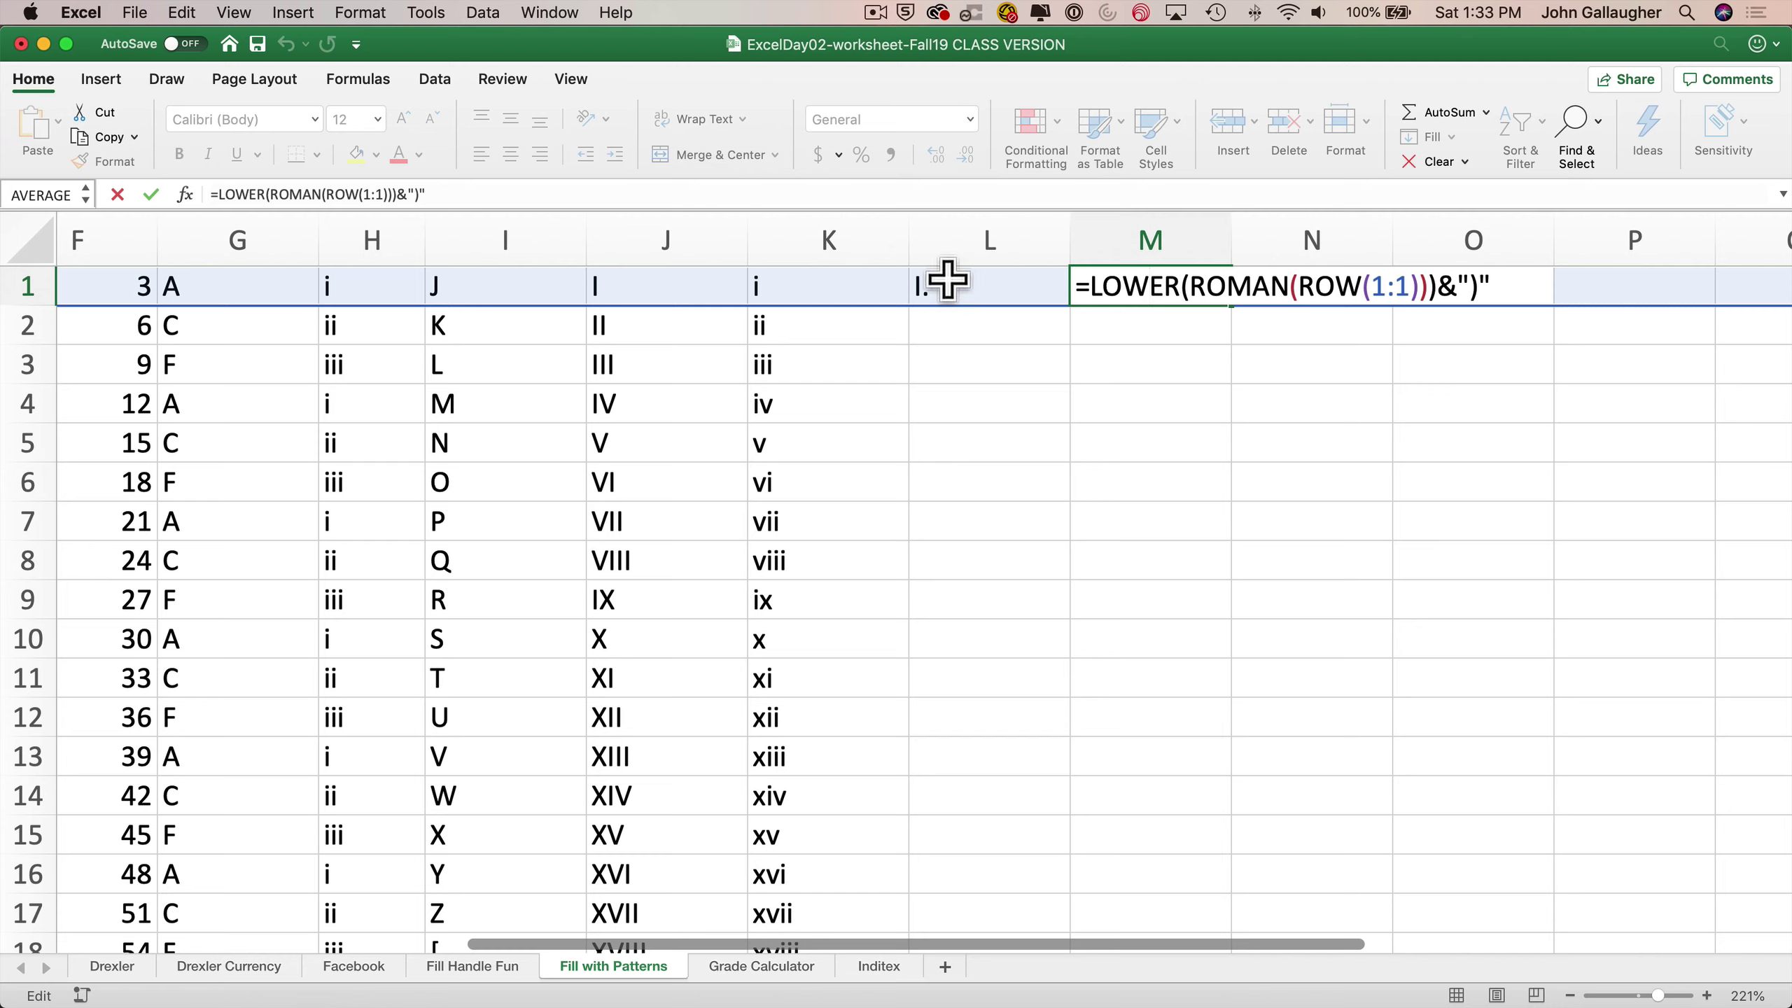
double_click(870, 282)
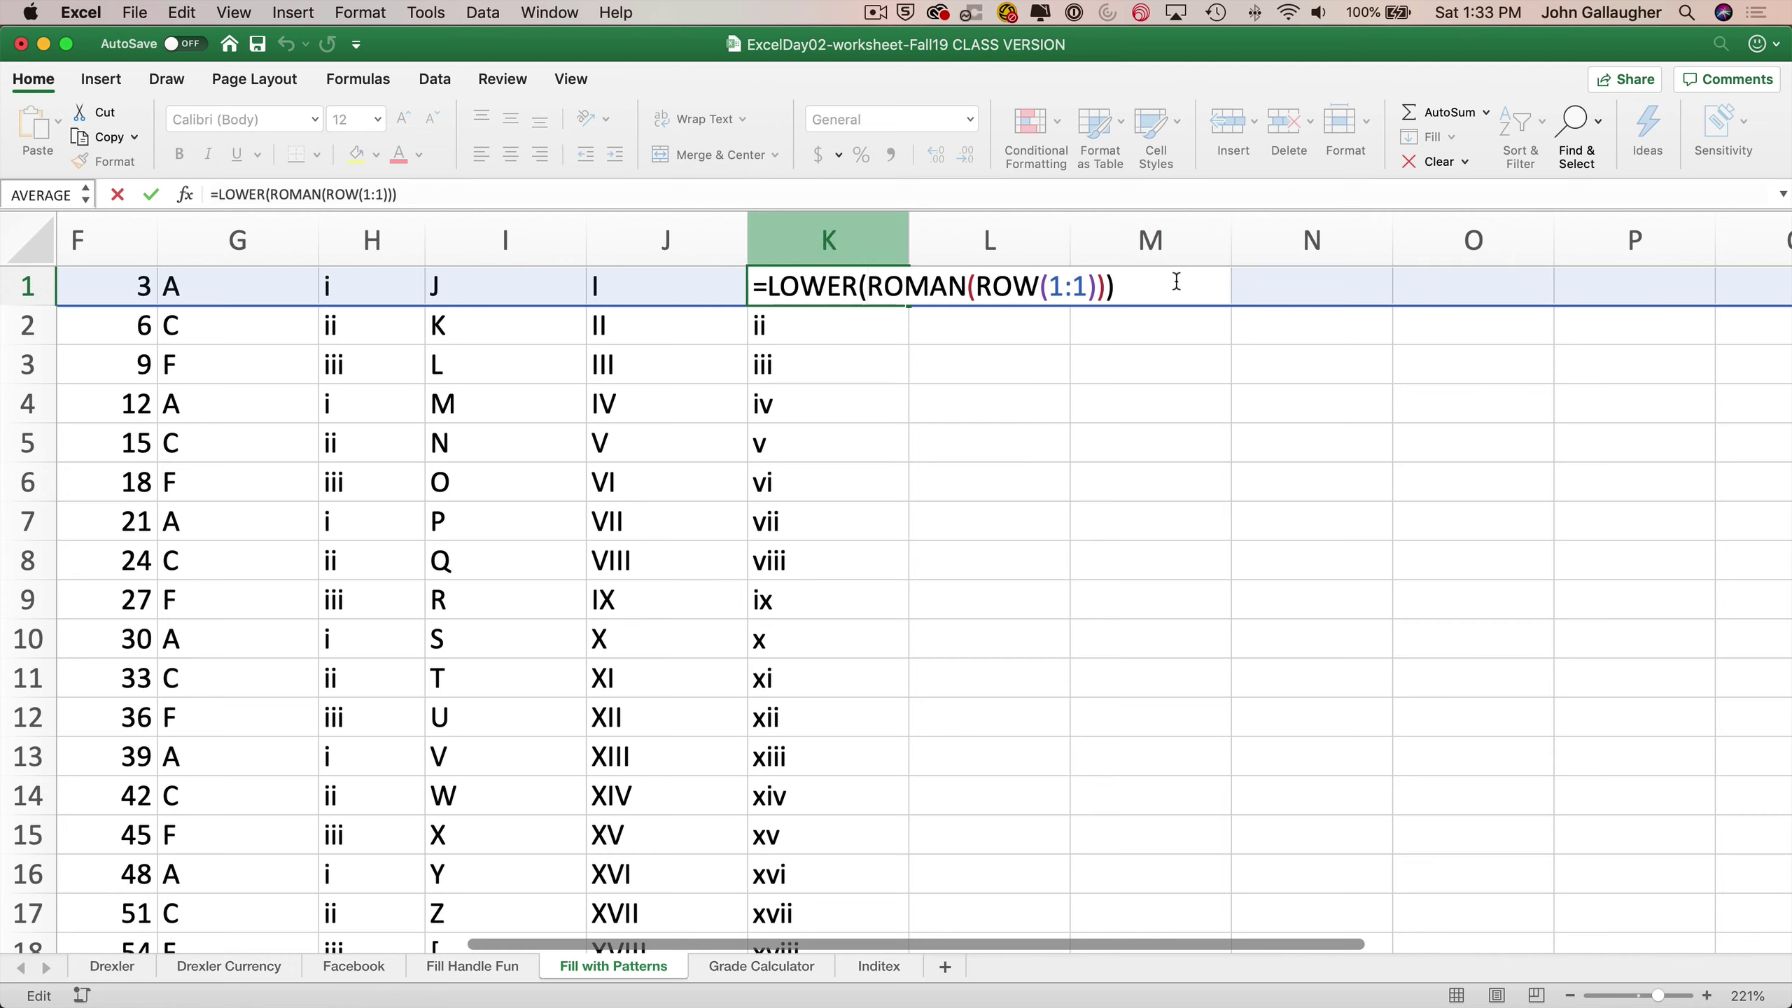
left_click(1176, 312)
double_click(1182, 280)
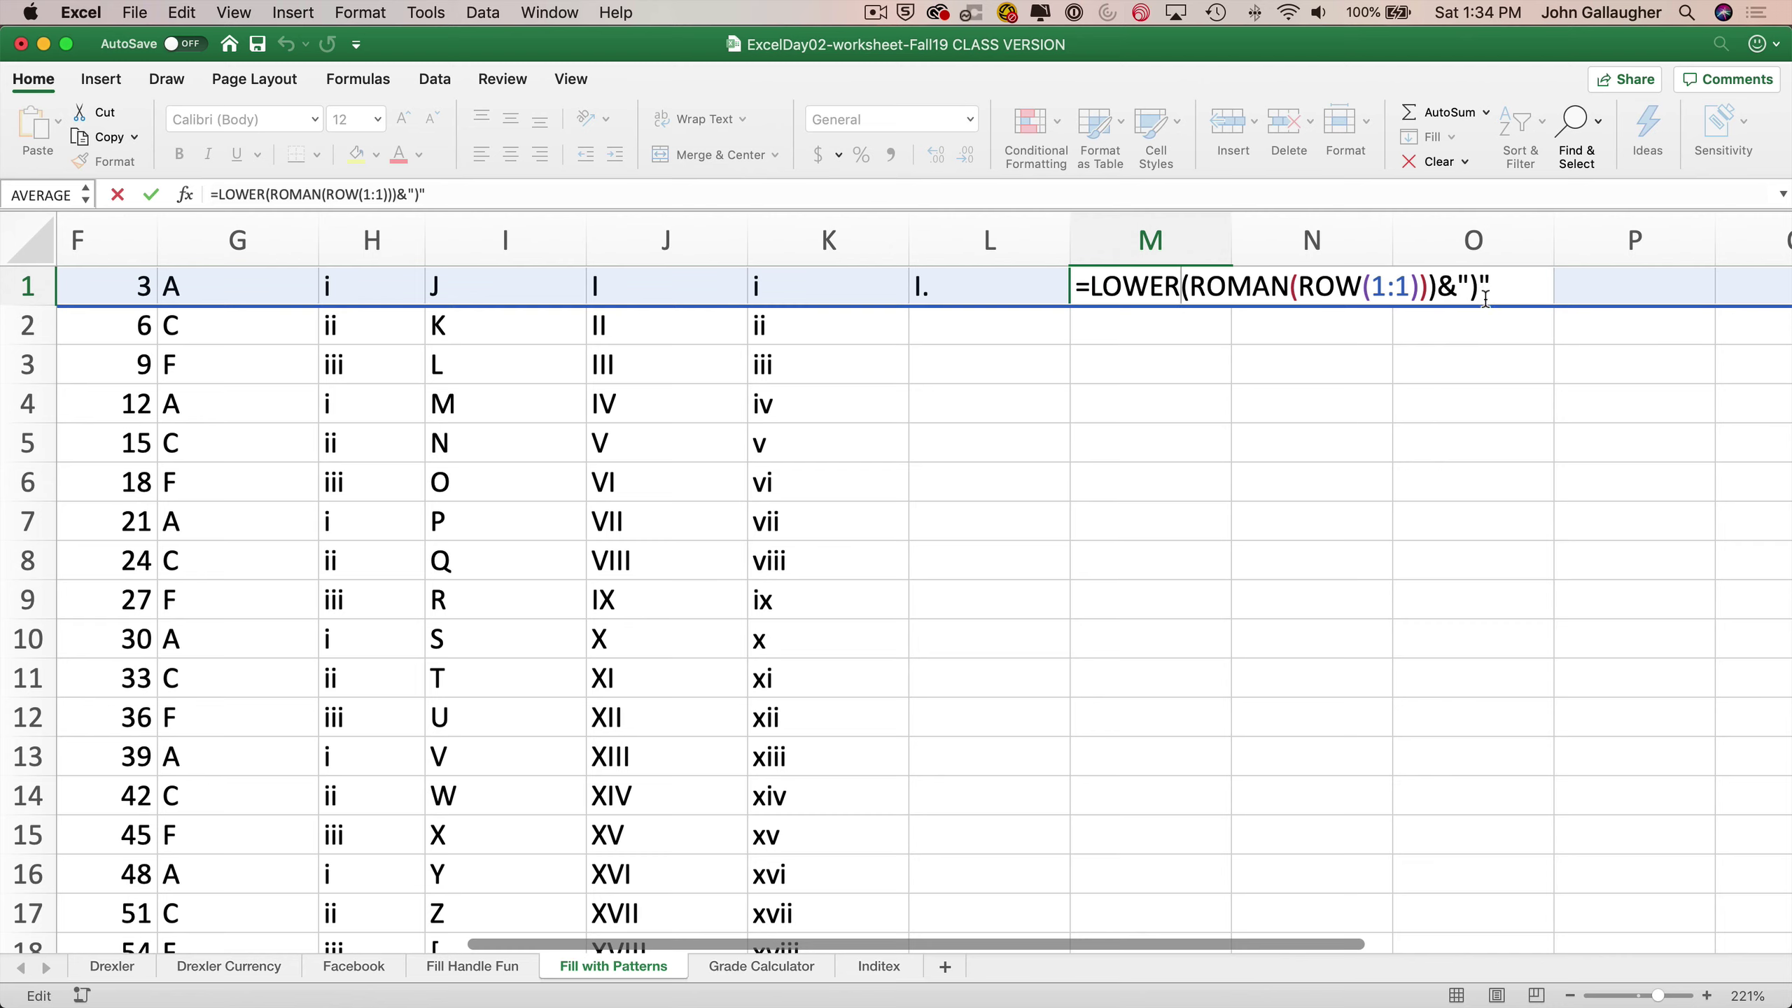
key("Return")
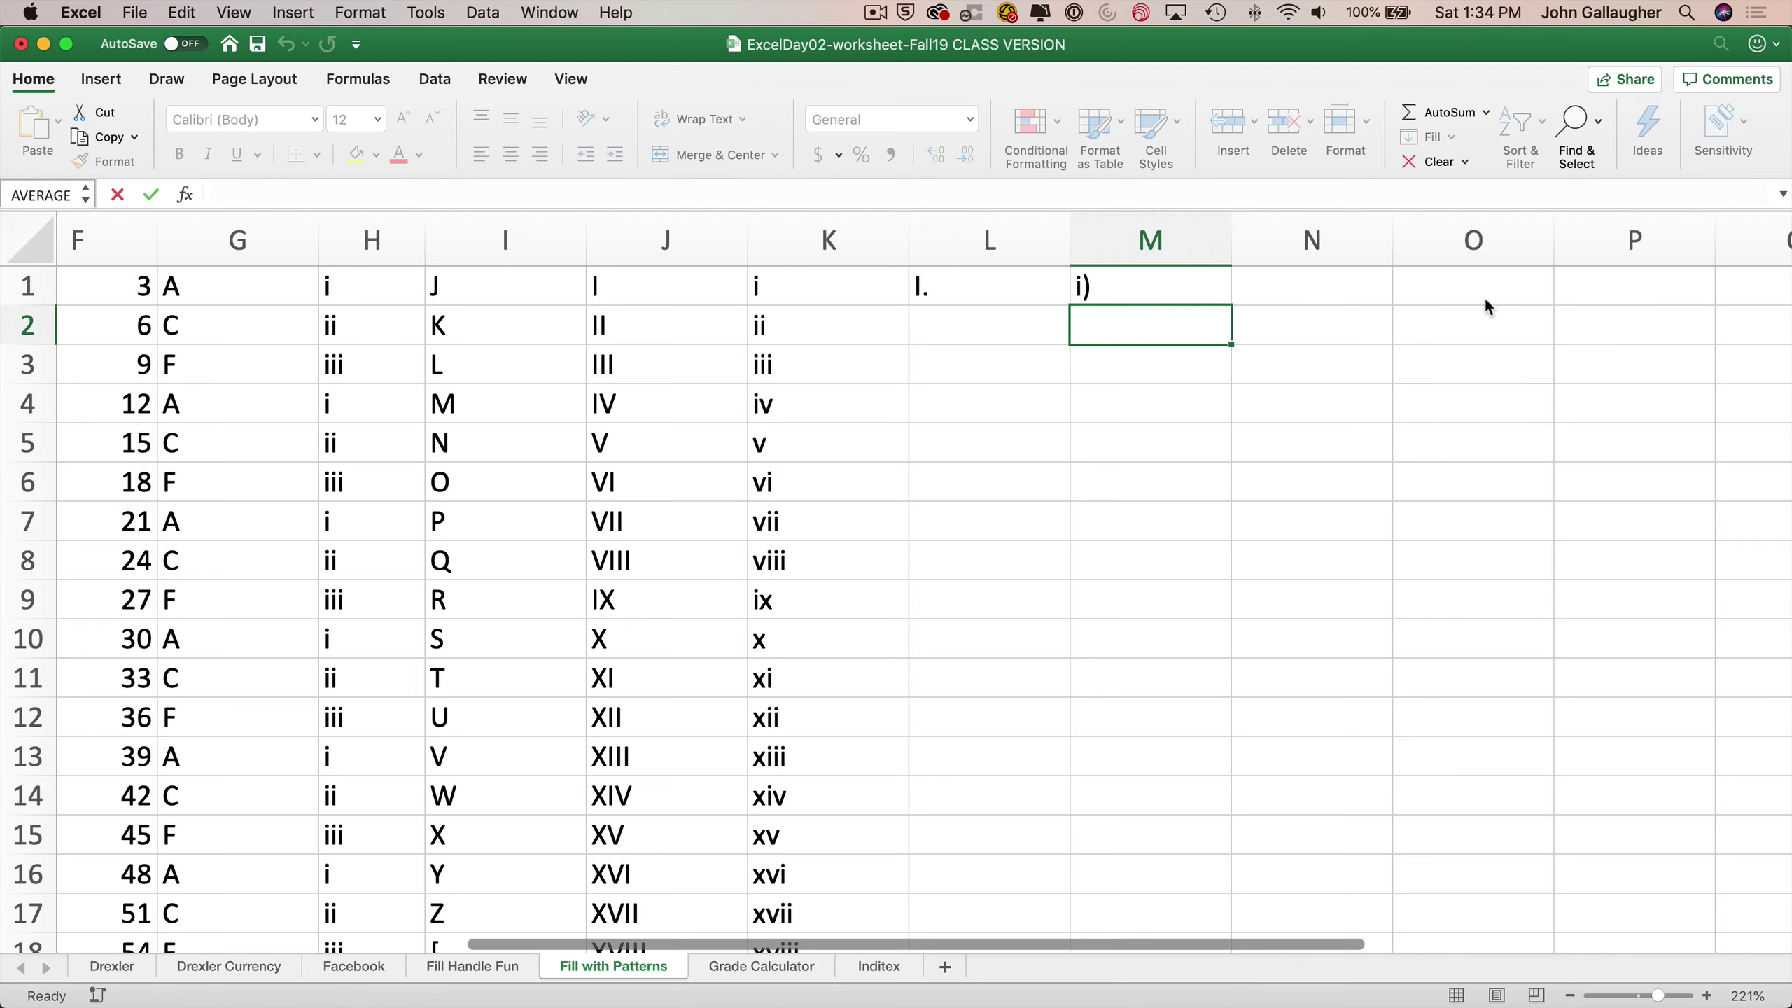
Step: Auto-fill the L1:M1 formulas together down to row 44, ending at XLIV. and xliv)
left_click_drag(980, 288, 1233, 305)
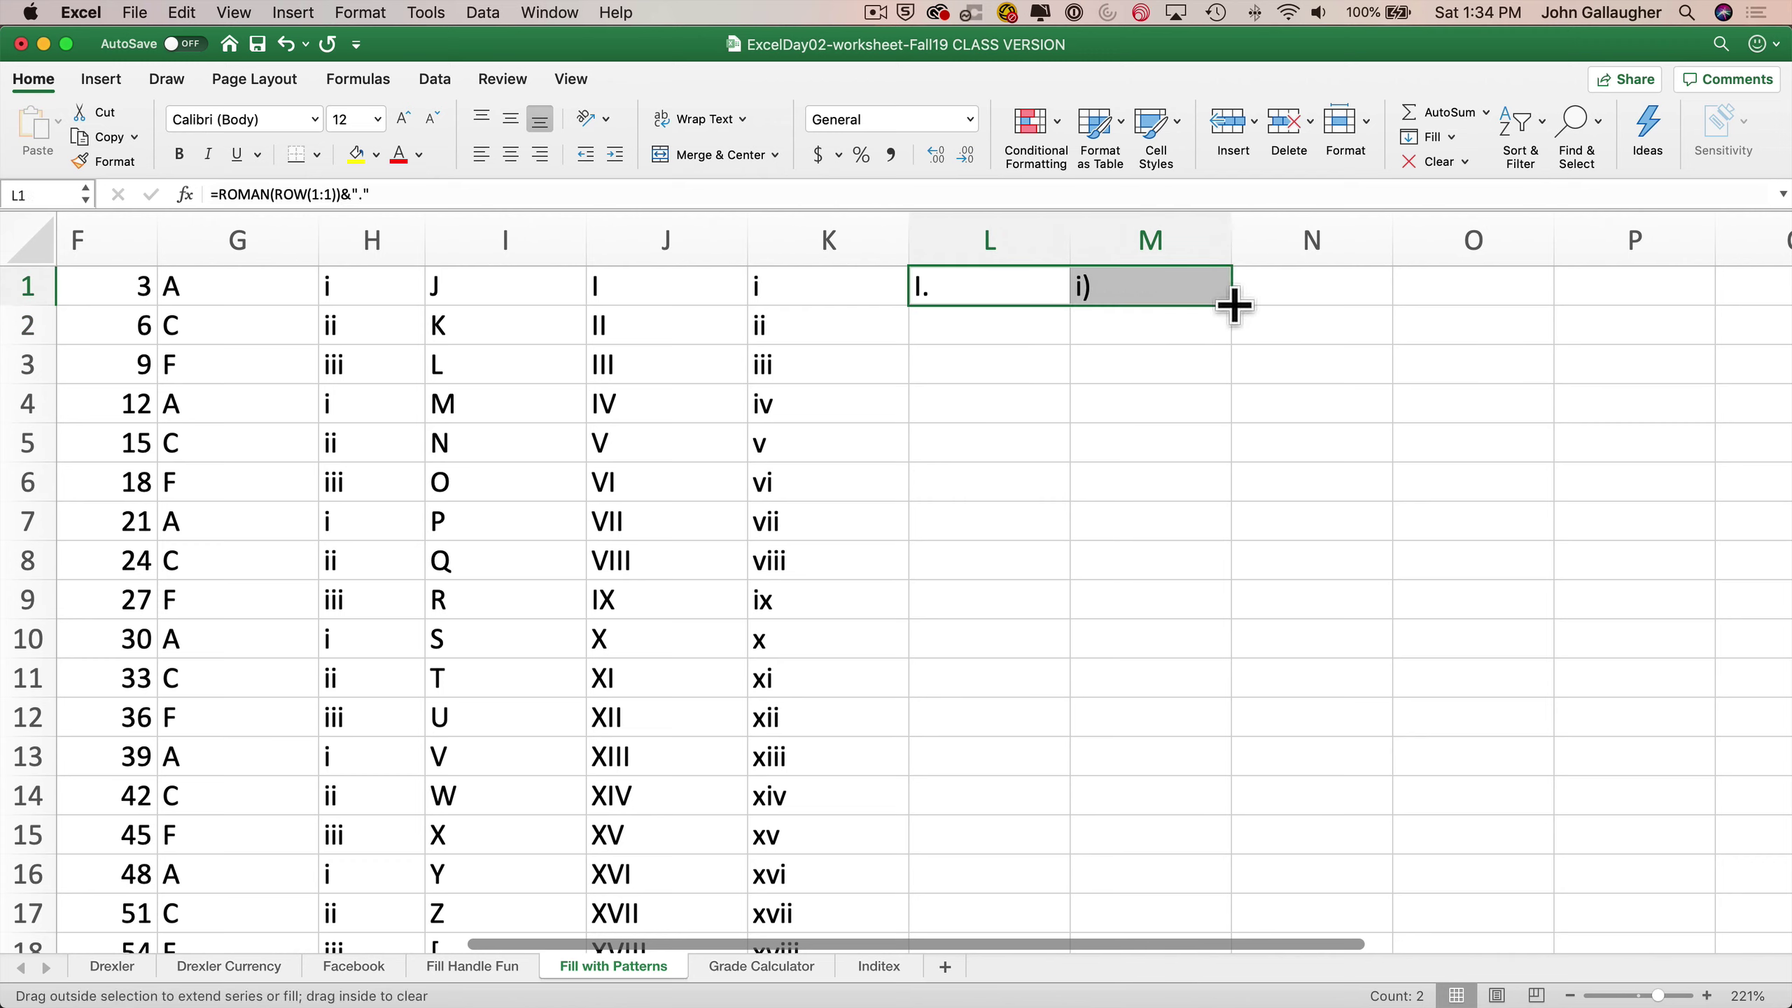
double_click(1233, 305)
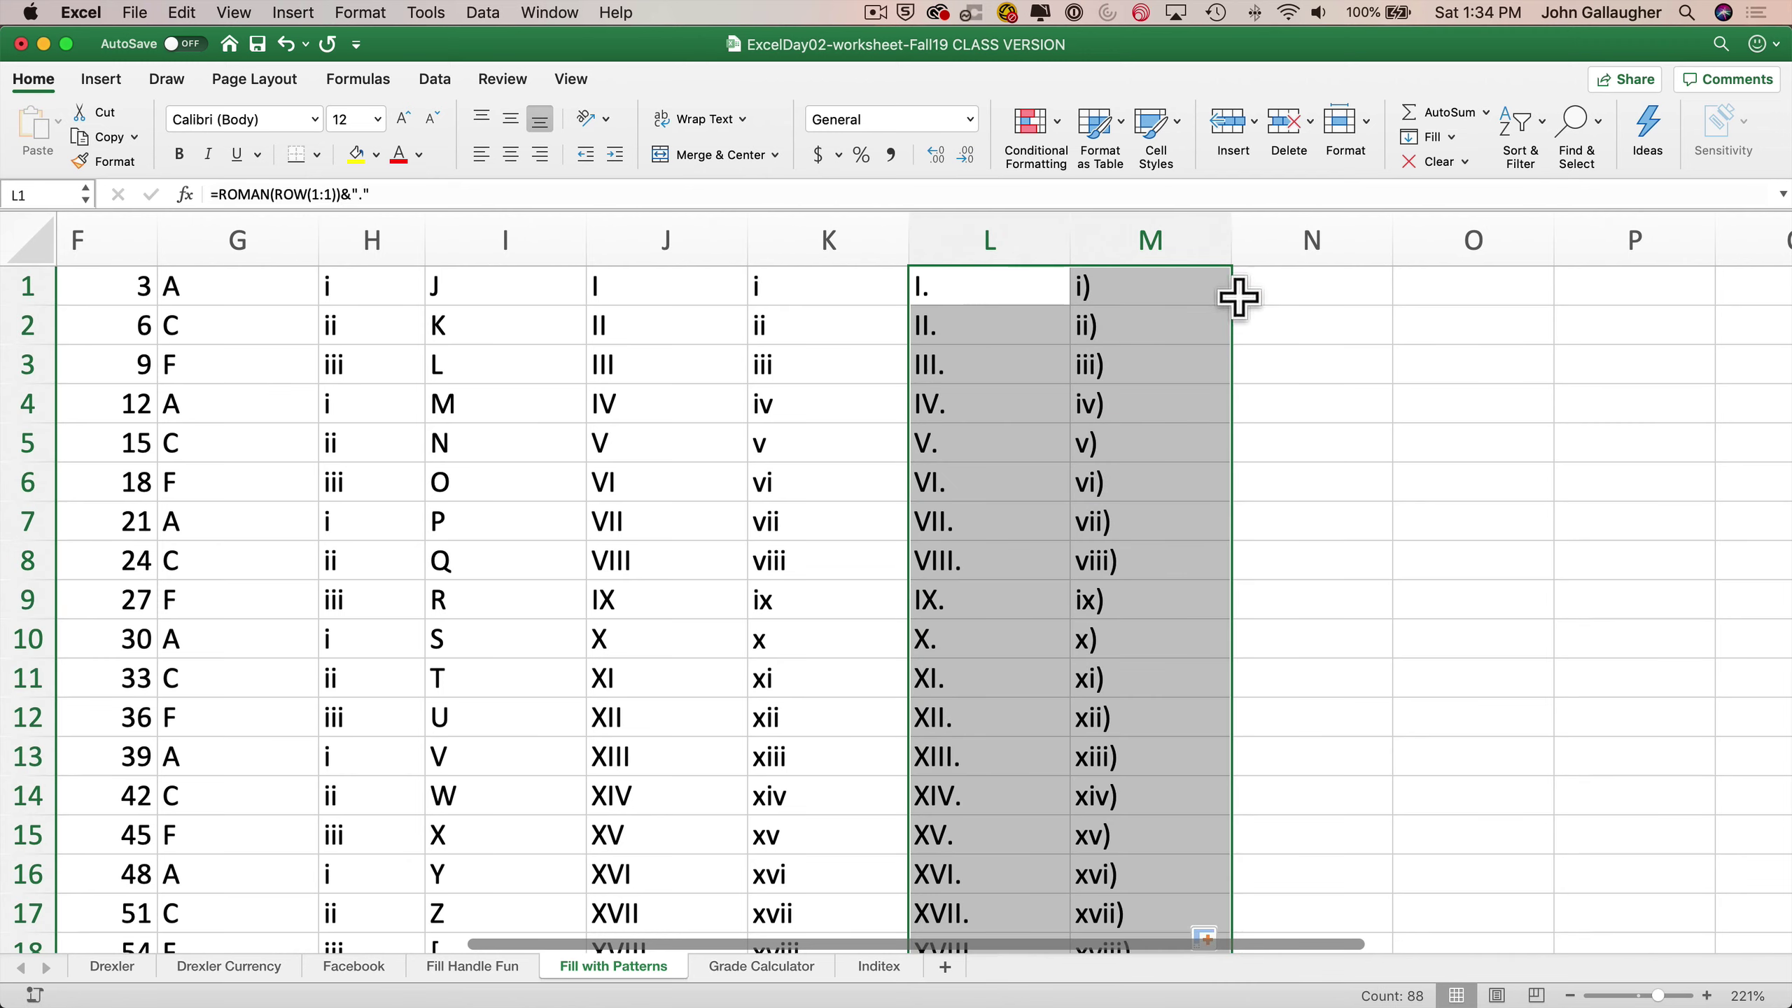
scroll(1023, 437, "down", 10)
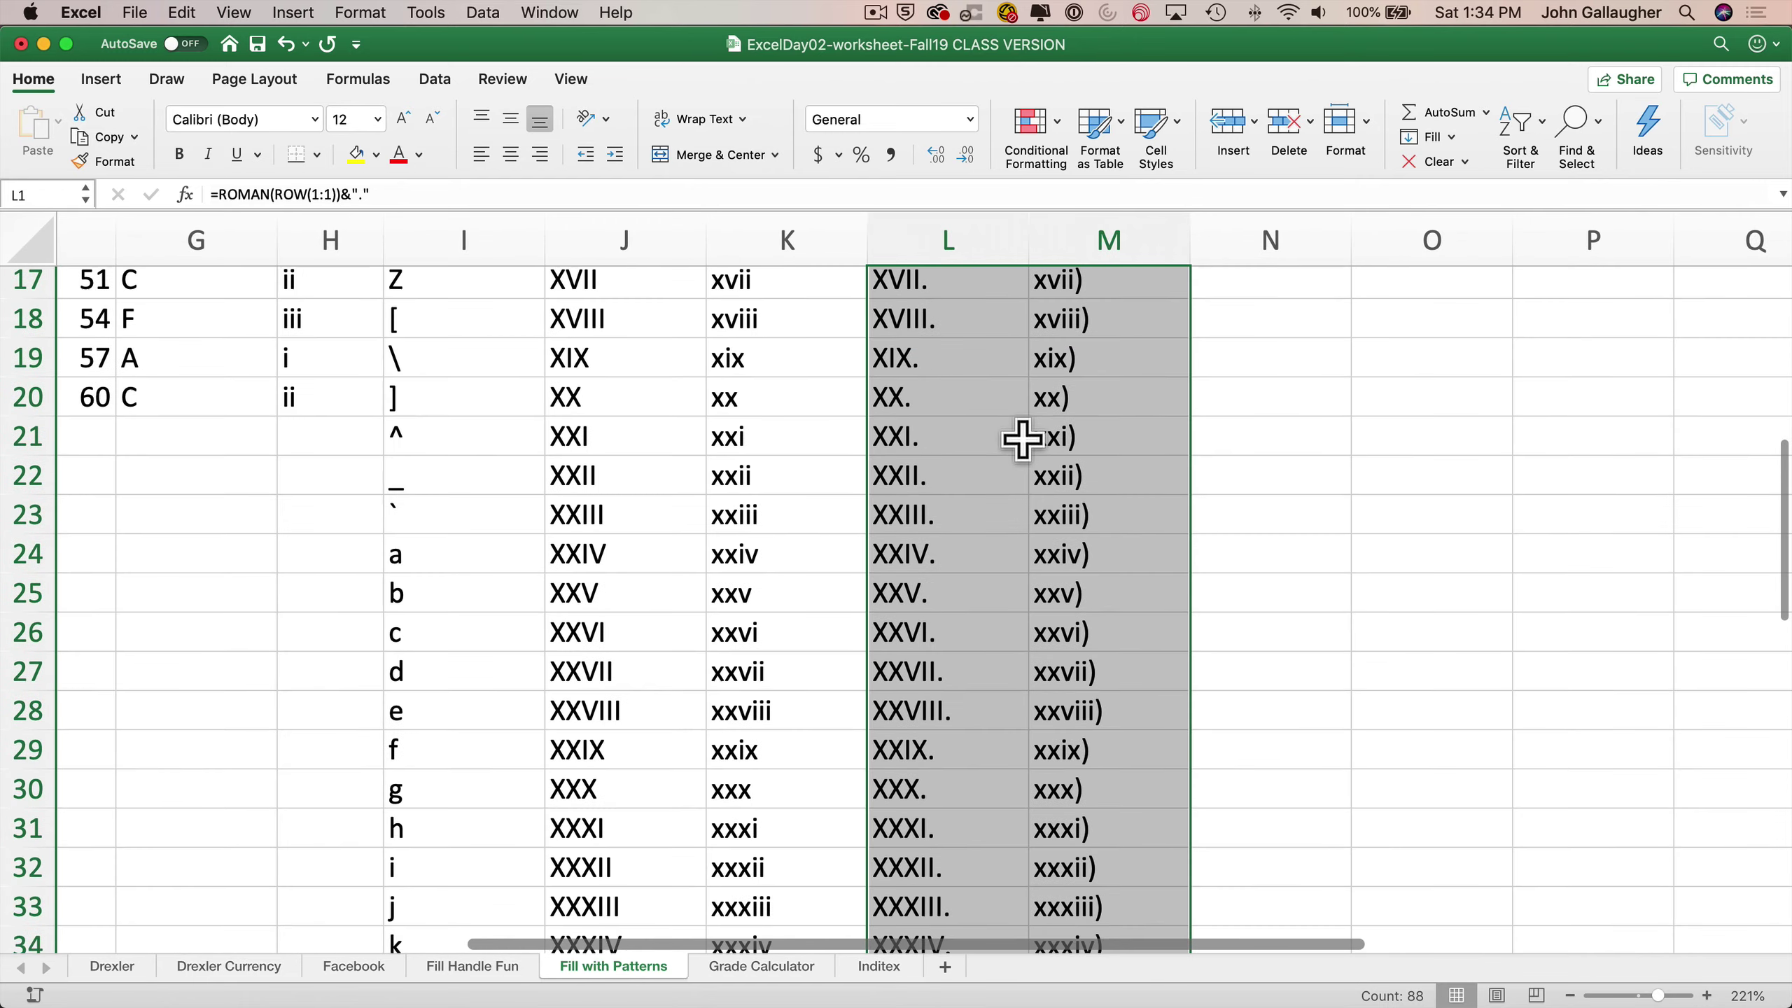
scroll(1024, 437, "down", 3)
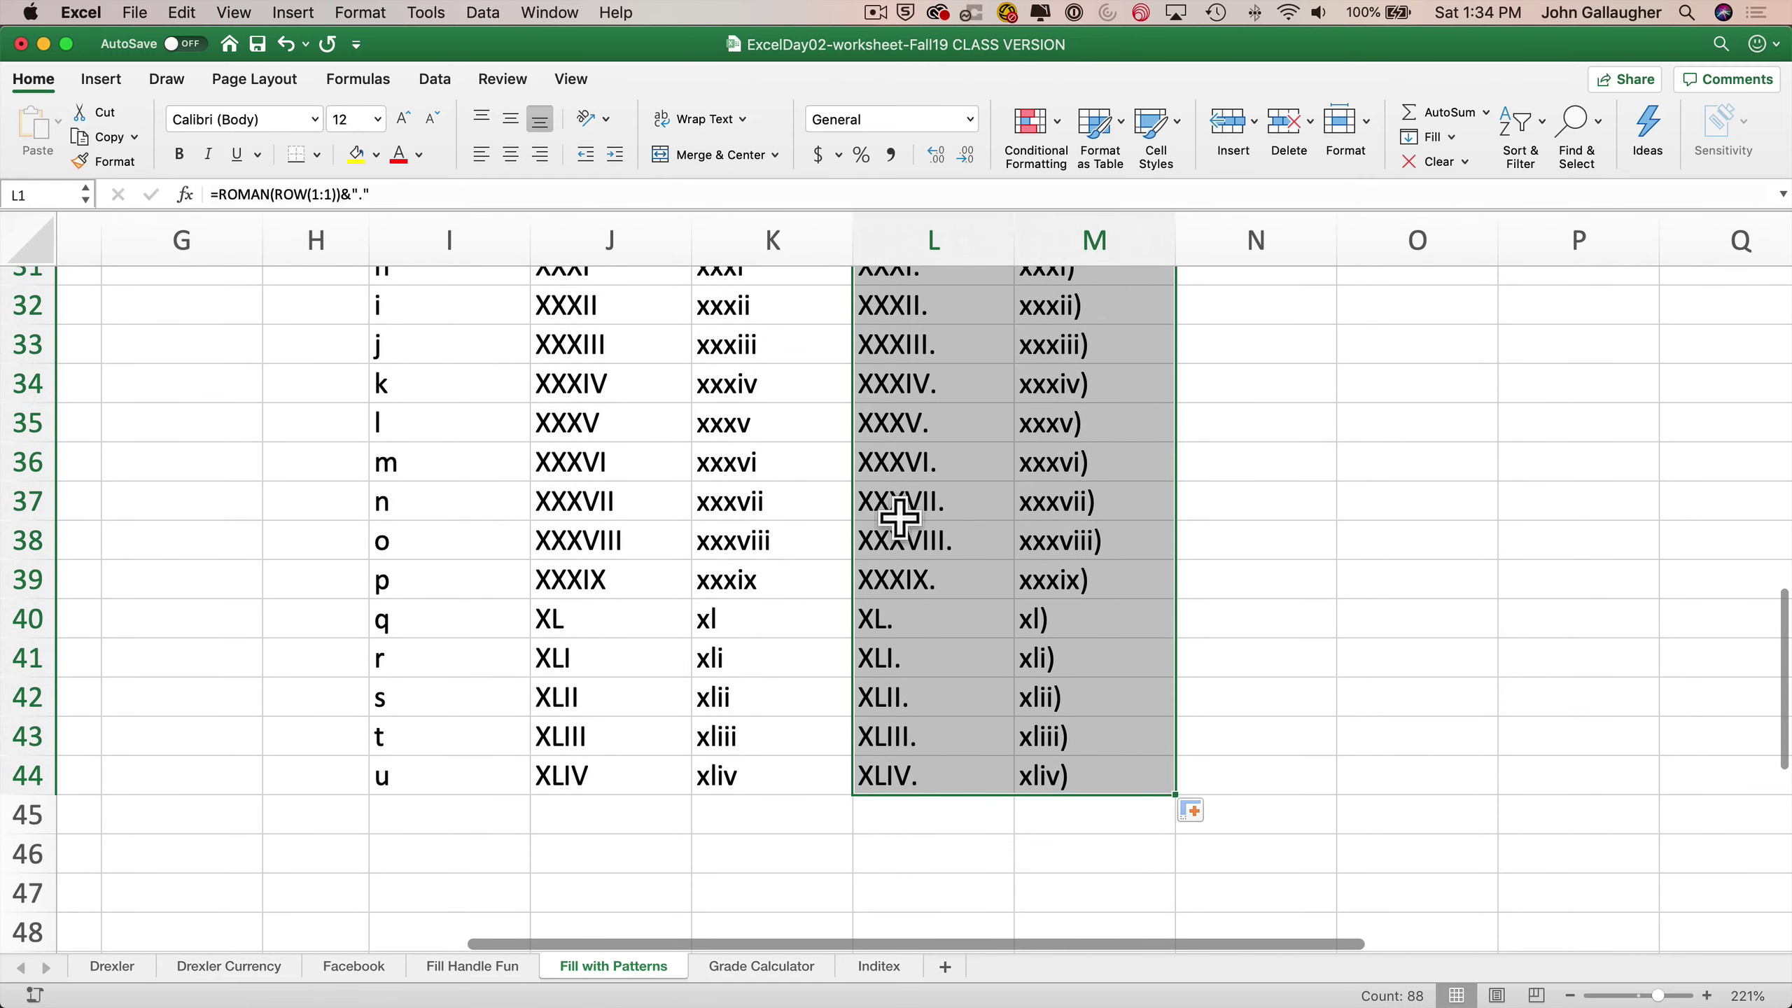